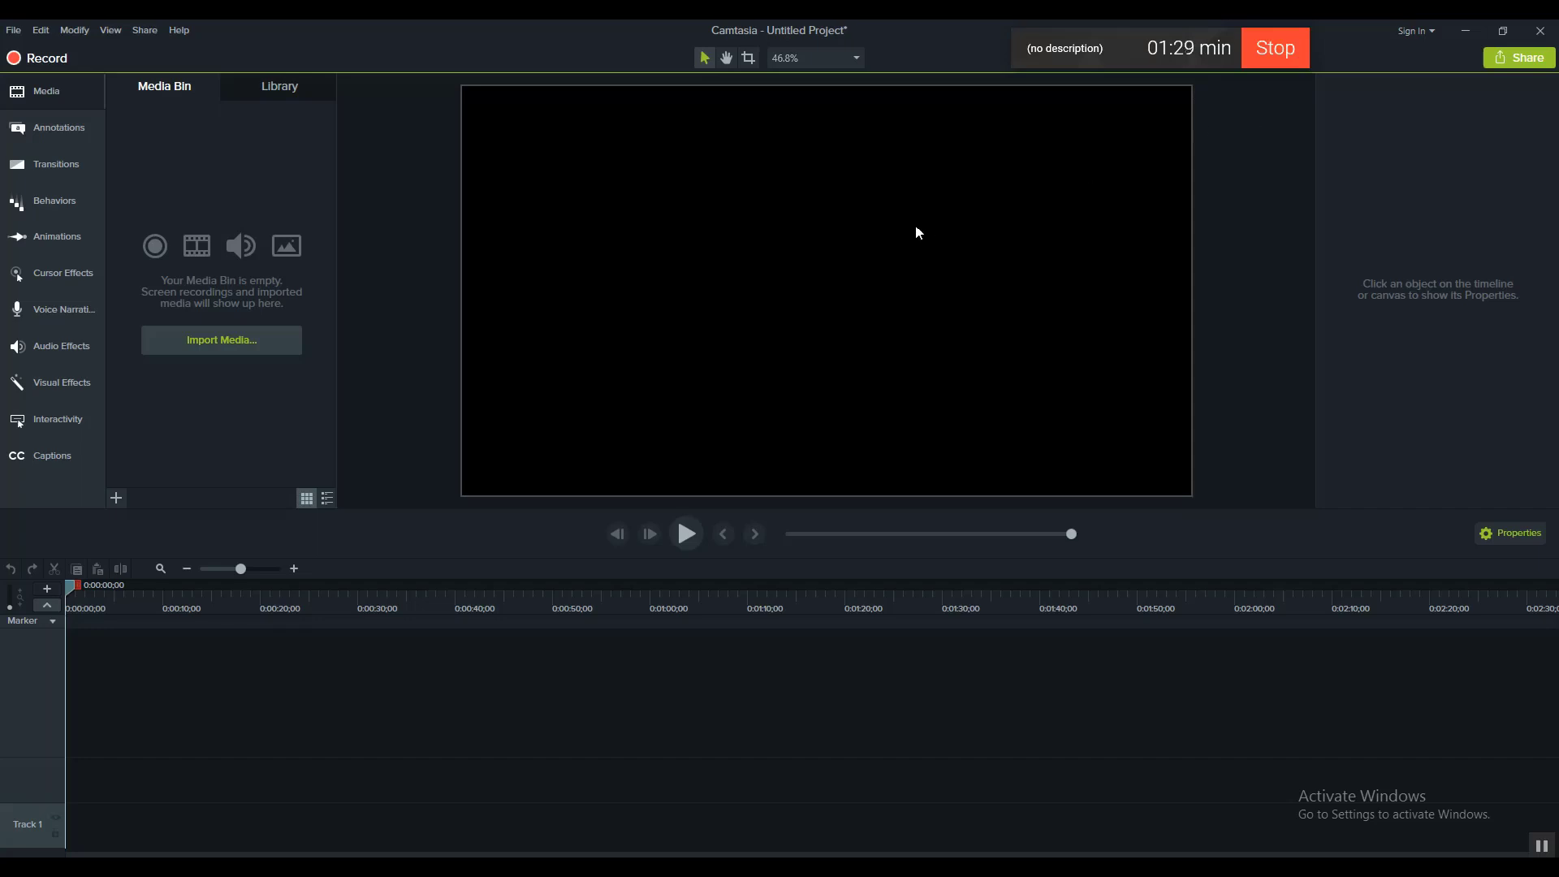
# Step: Try white as the canvas color in the project settings, return it to black and apply
pyautogui.click(805, 61)
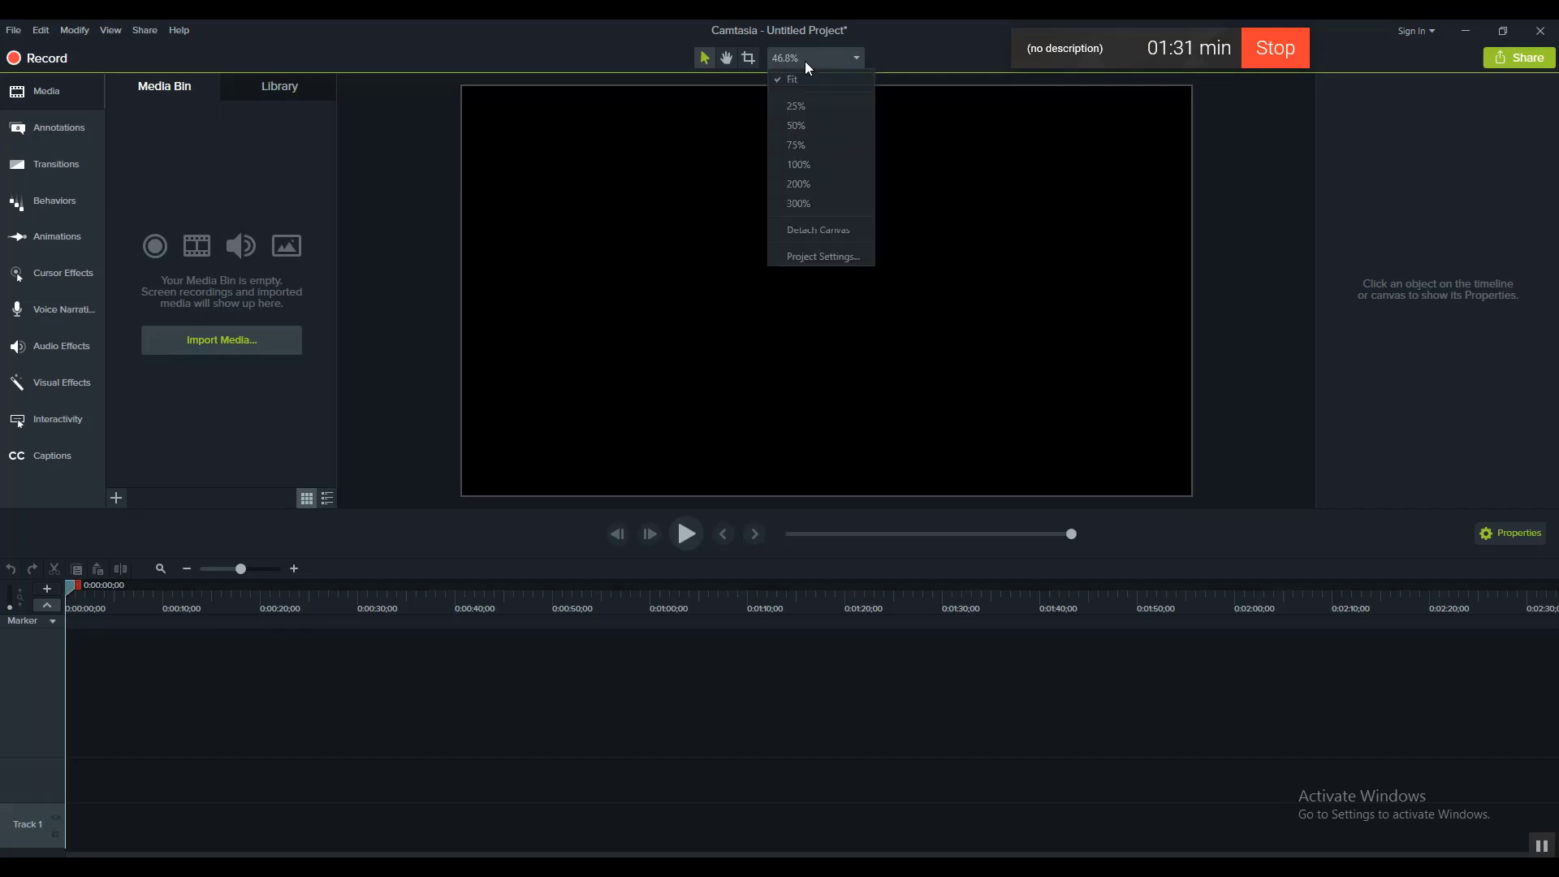
pyautogui.click(815, 257)
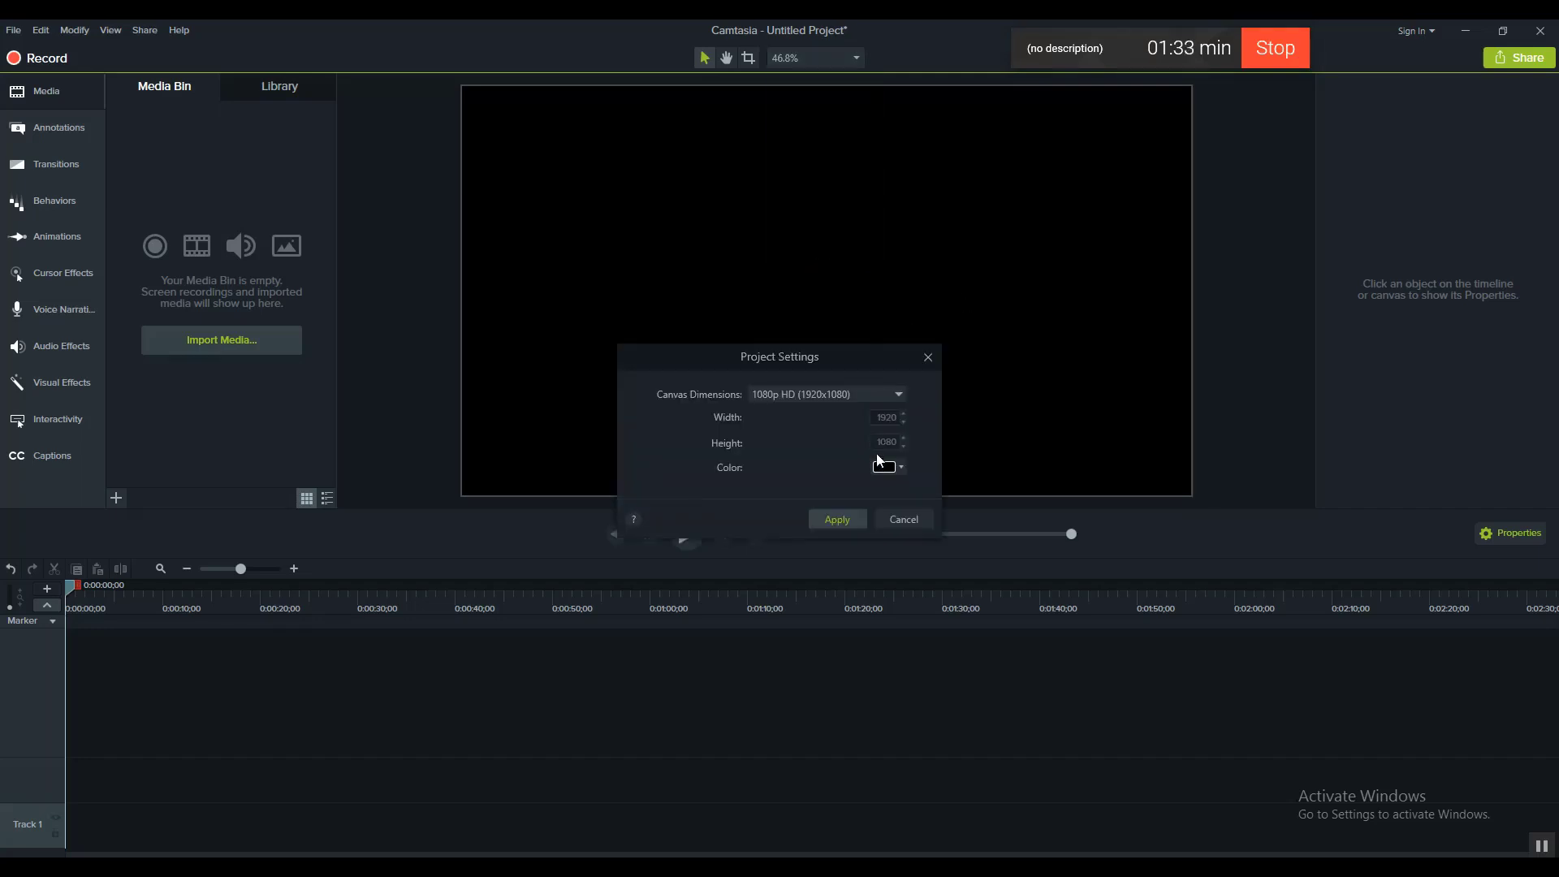
pyautogui.click(893, 468)
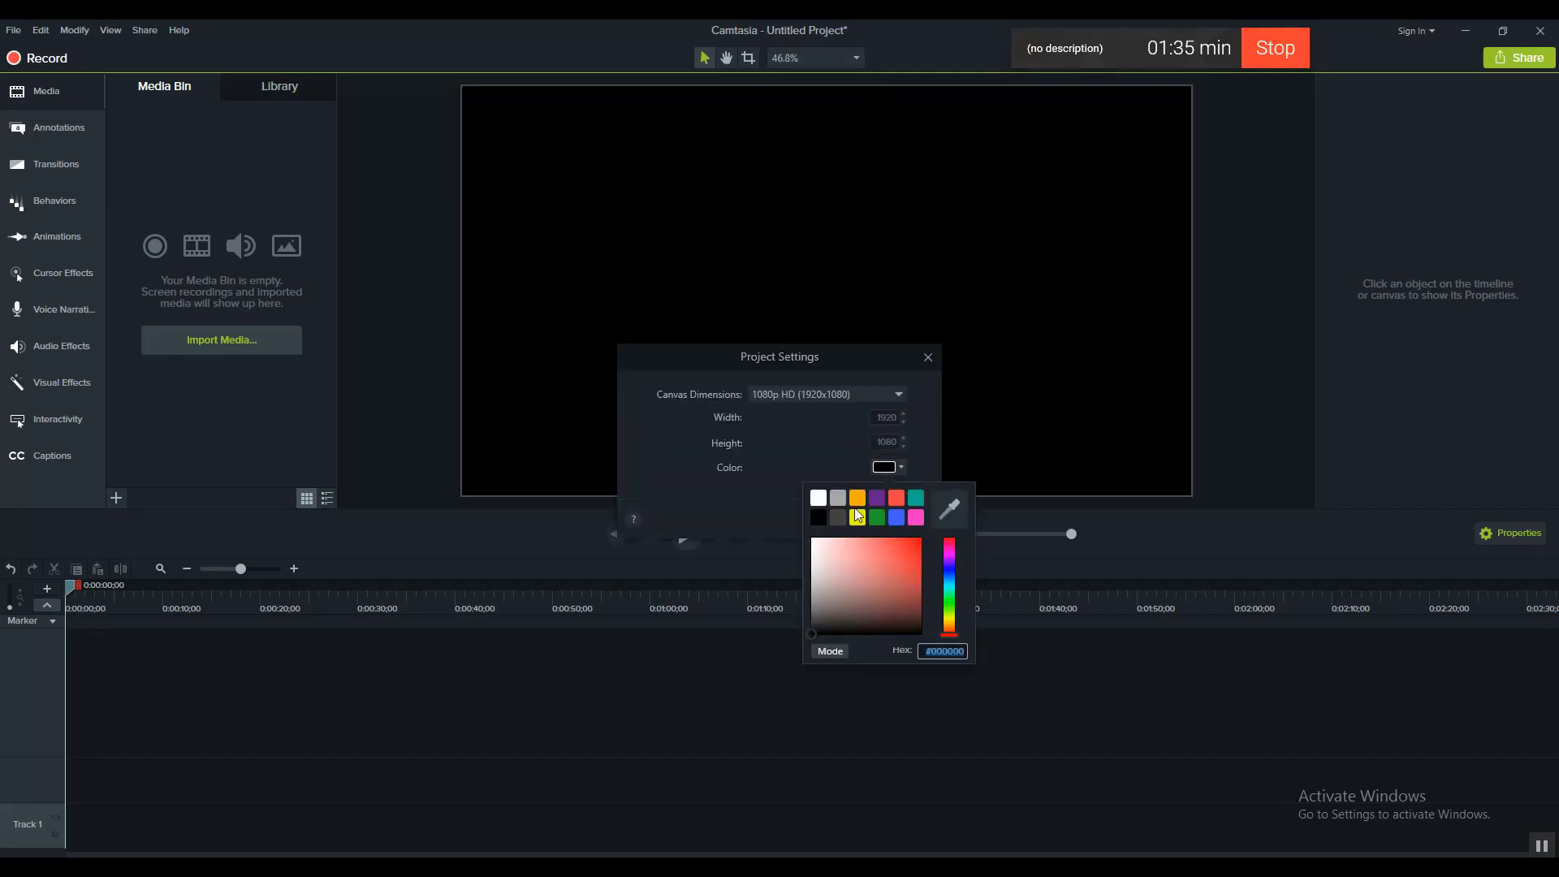
pyautogui.click(820, 498)
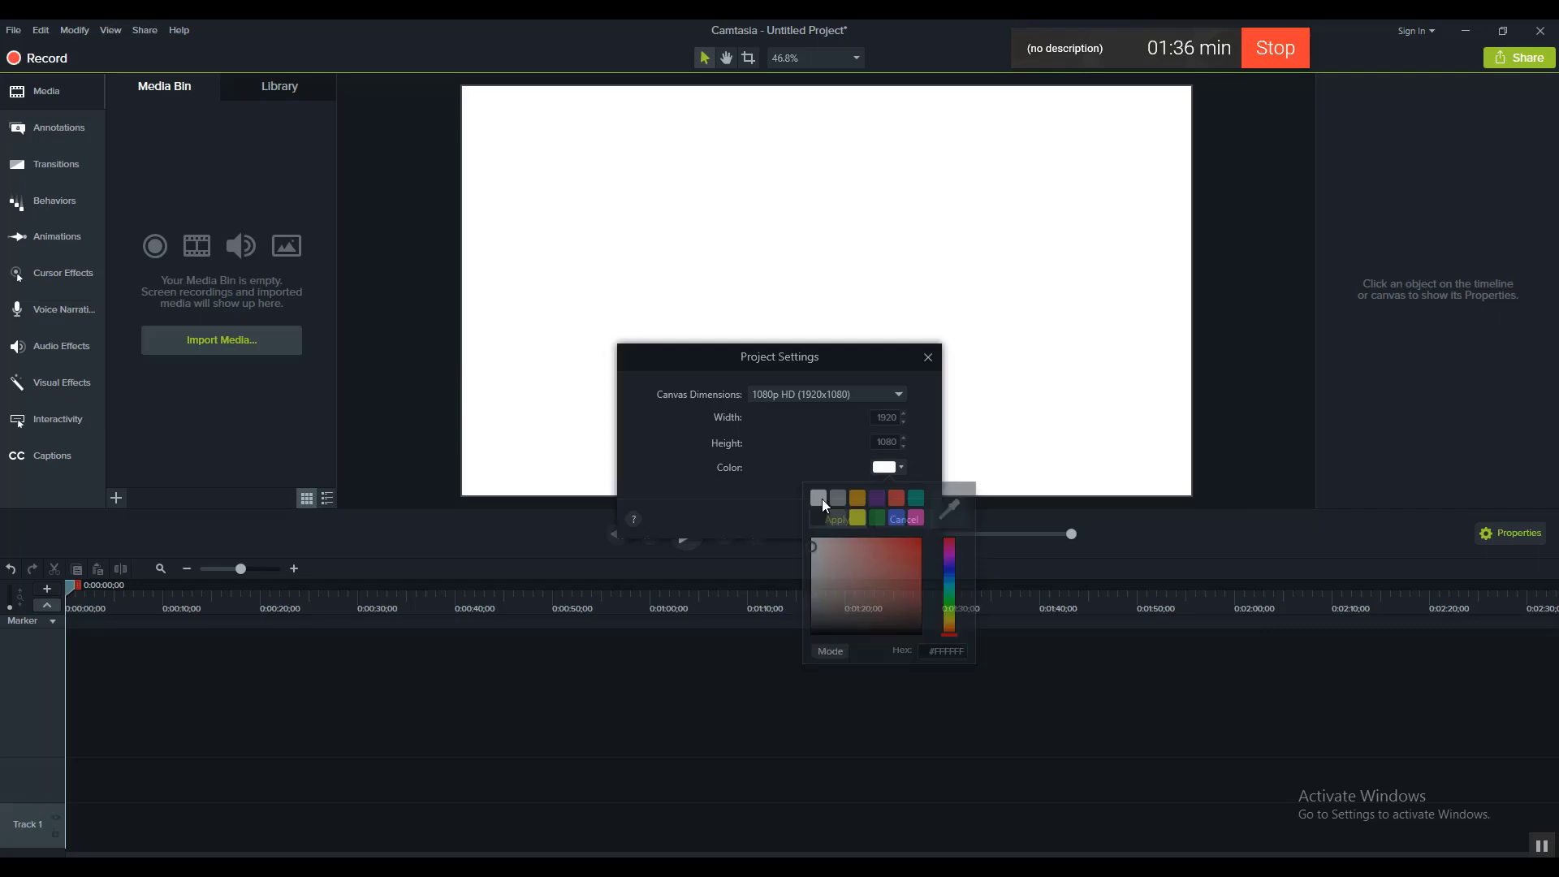
pyautogui.click(894, 471)
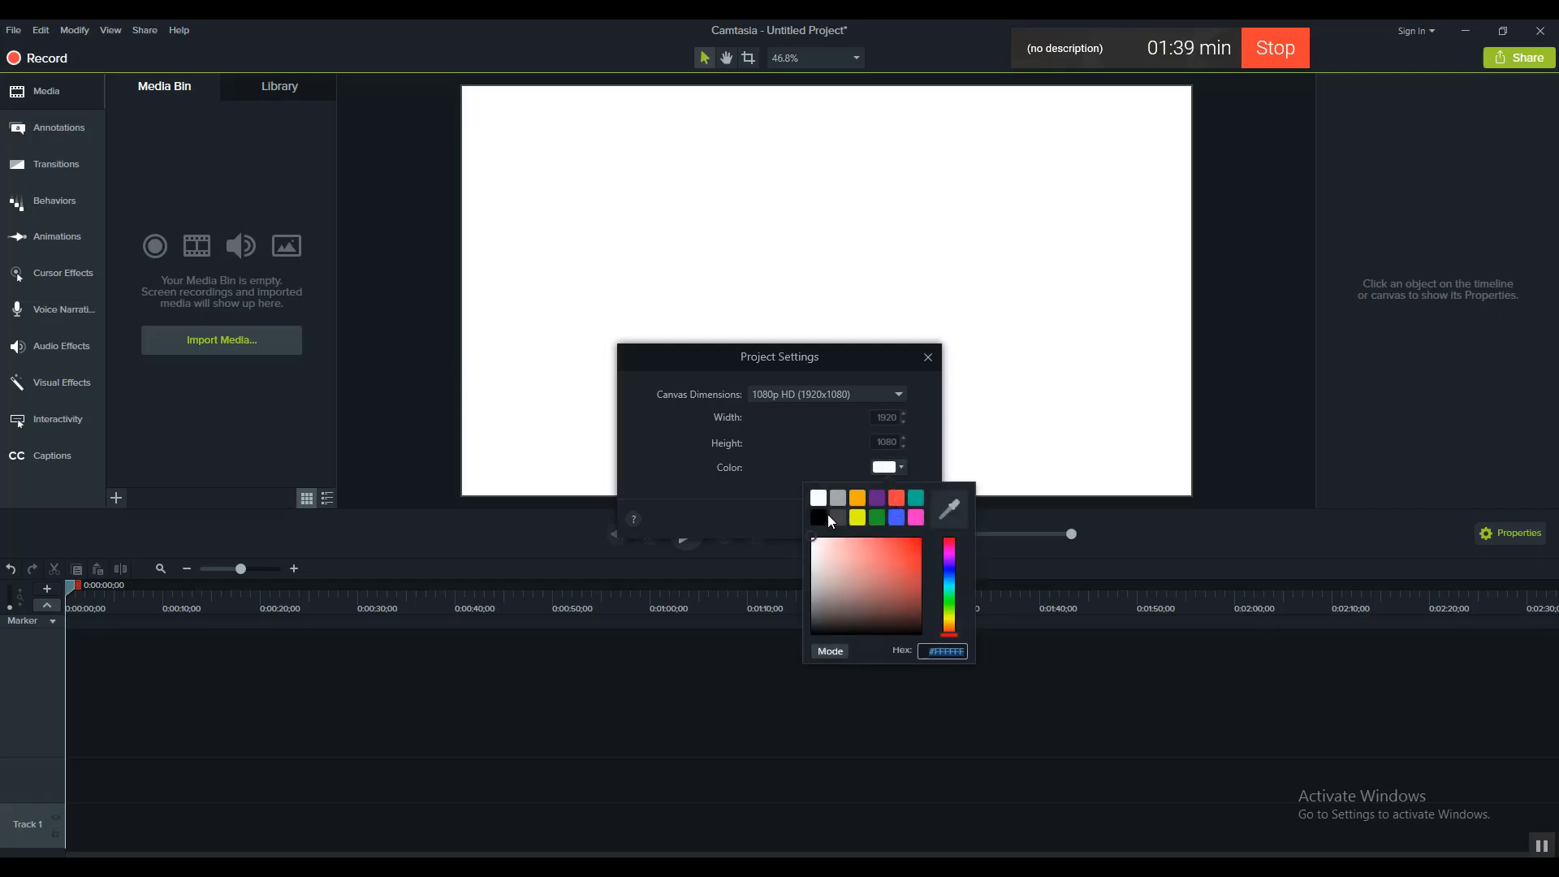
pyautogui.click(827, 514)
pyautogui.click(838, 520)
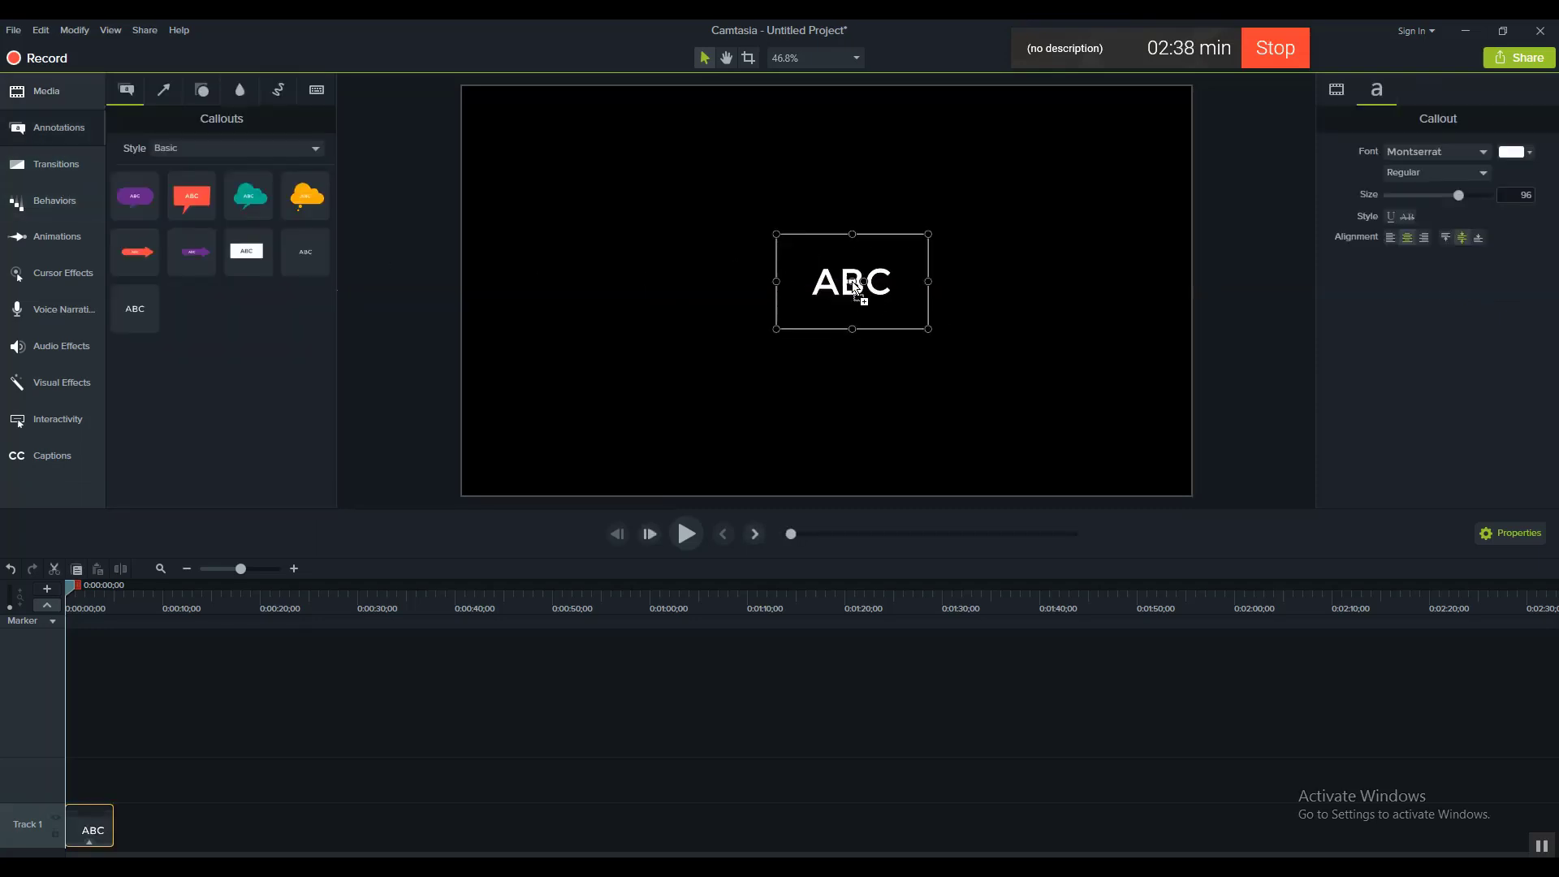
# Step: Replace the ABC callout's text with "gjjji" and widen its text box toward the canvas's right side
pyautogui.doubleClick(854, 284)
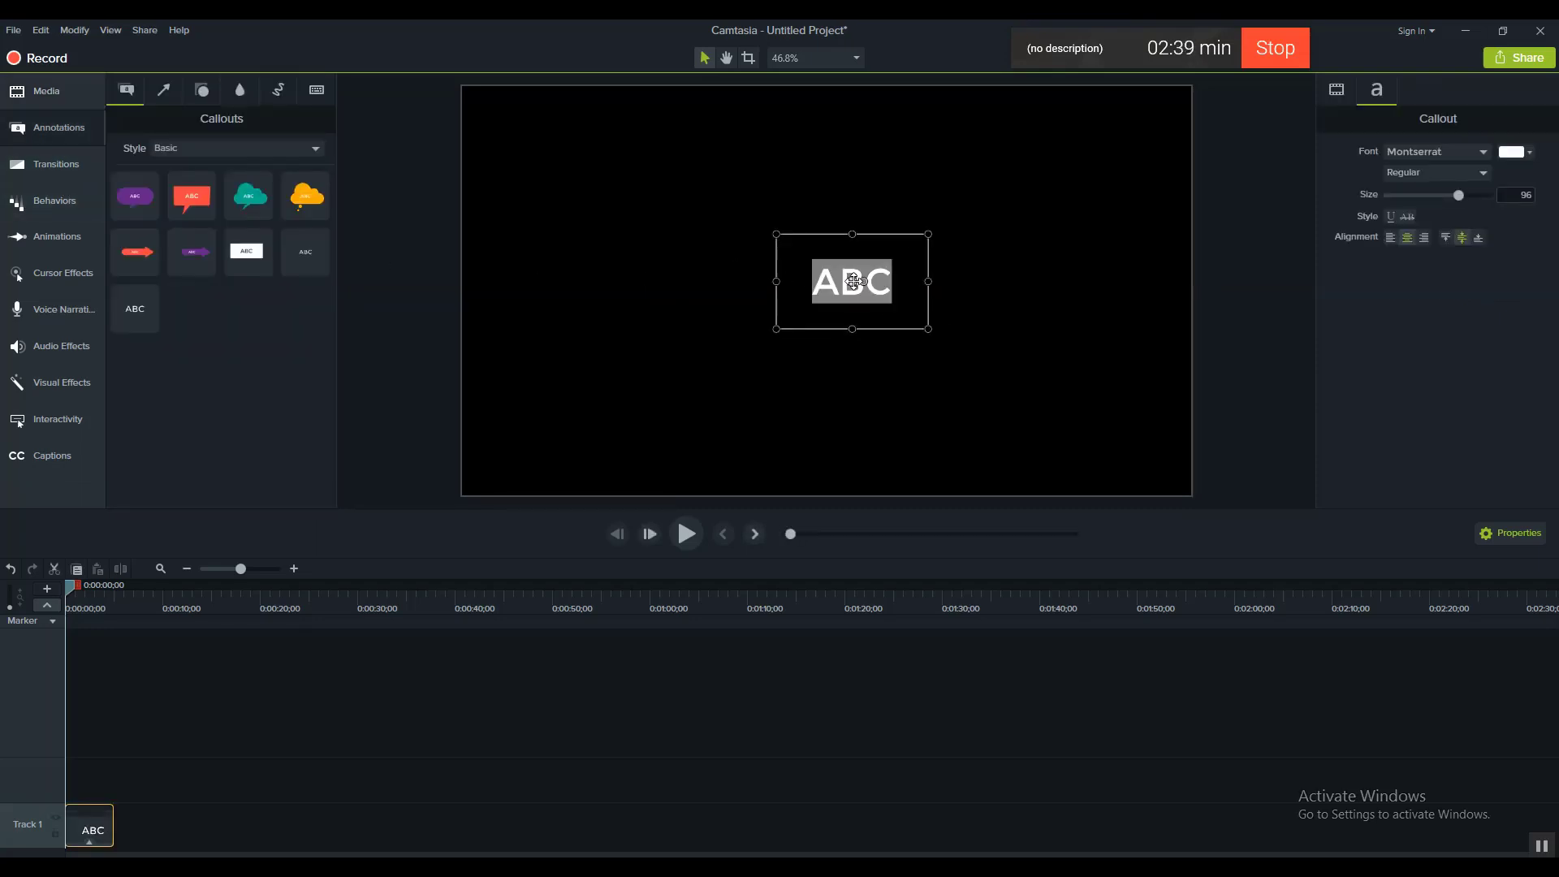
pyautogui.write('gjjji')
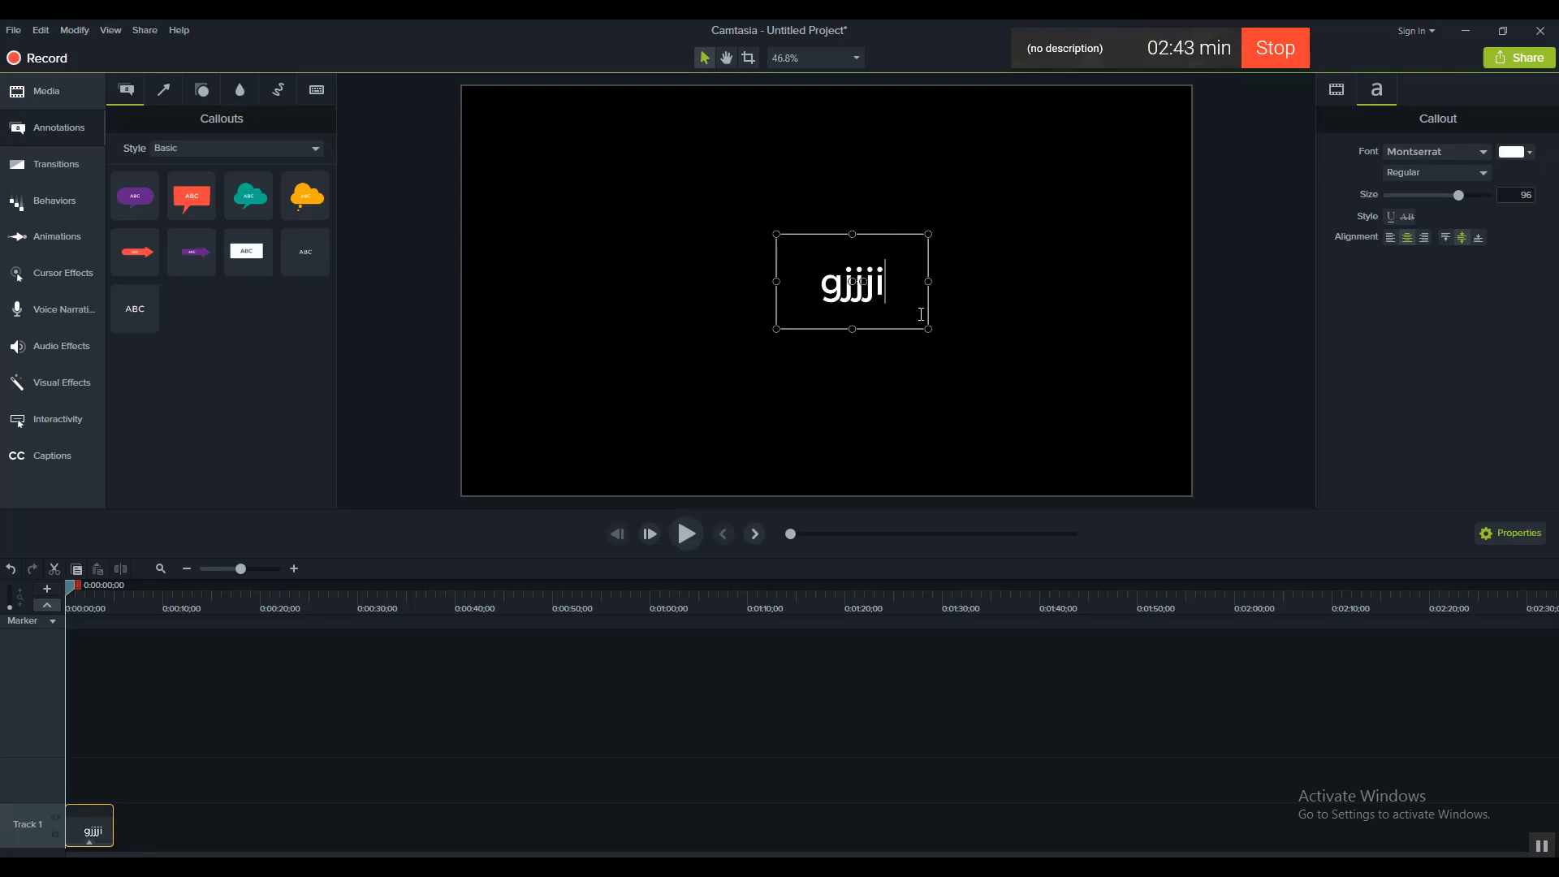
pyautogui.moveTo(928, 281); pyautogui.dragTo(1040, 281)
pyautogui.click(977, 393)
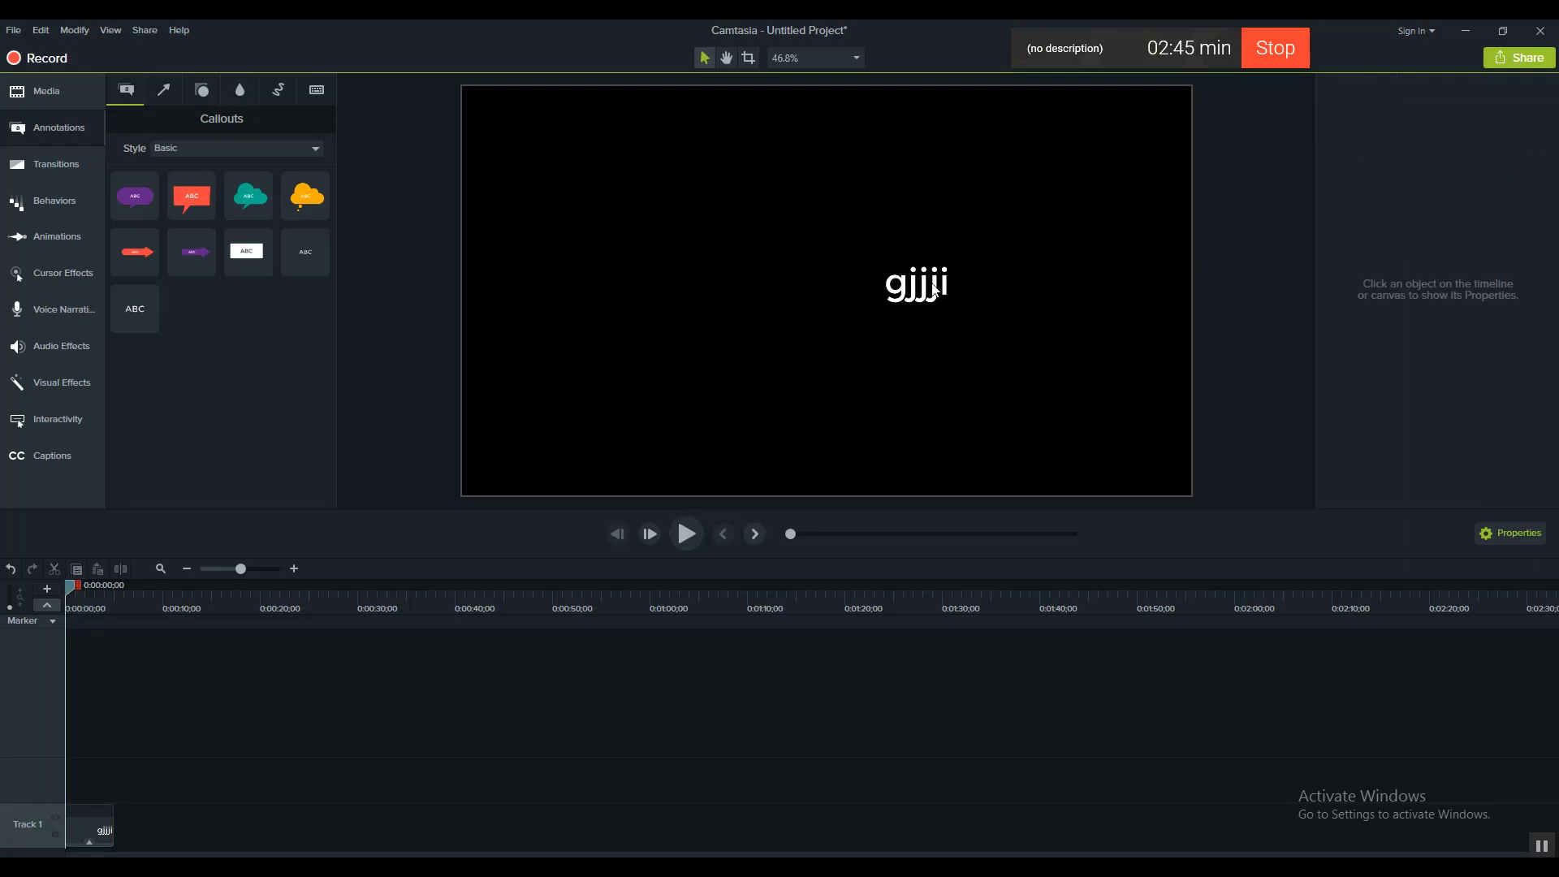
# Step: Move the "gjjji" callout to the upper right of the canvas and delete it
pyautogui.moveTo(910, 280); pyautogui.dragTo(1004, 190)
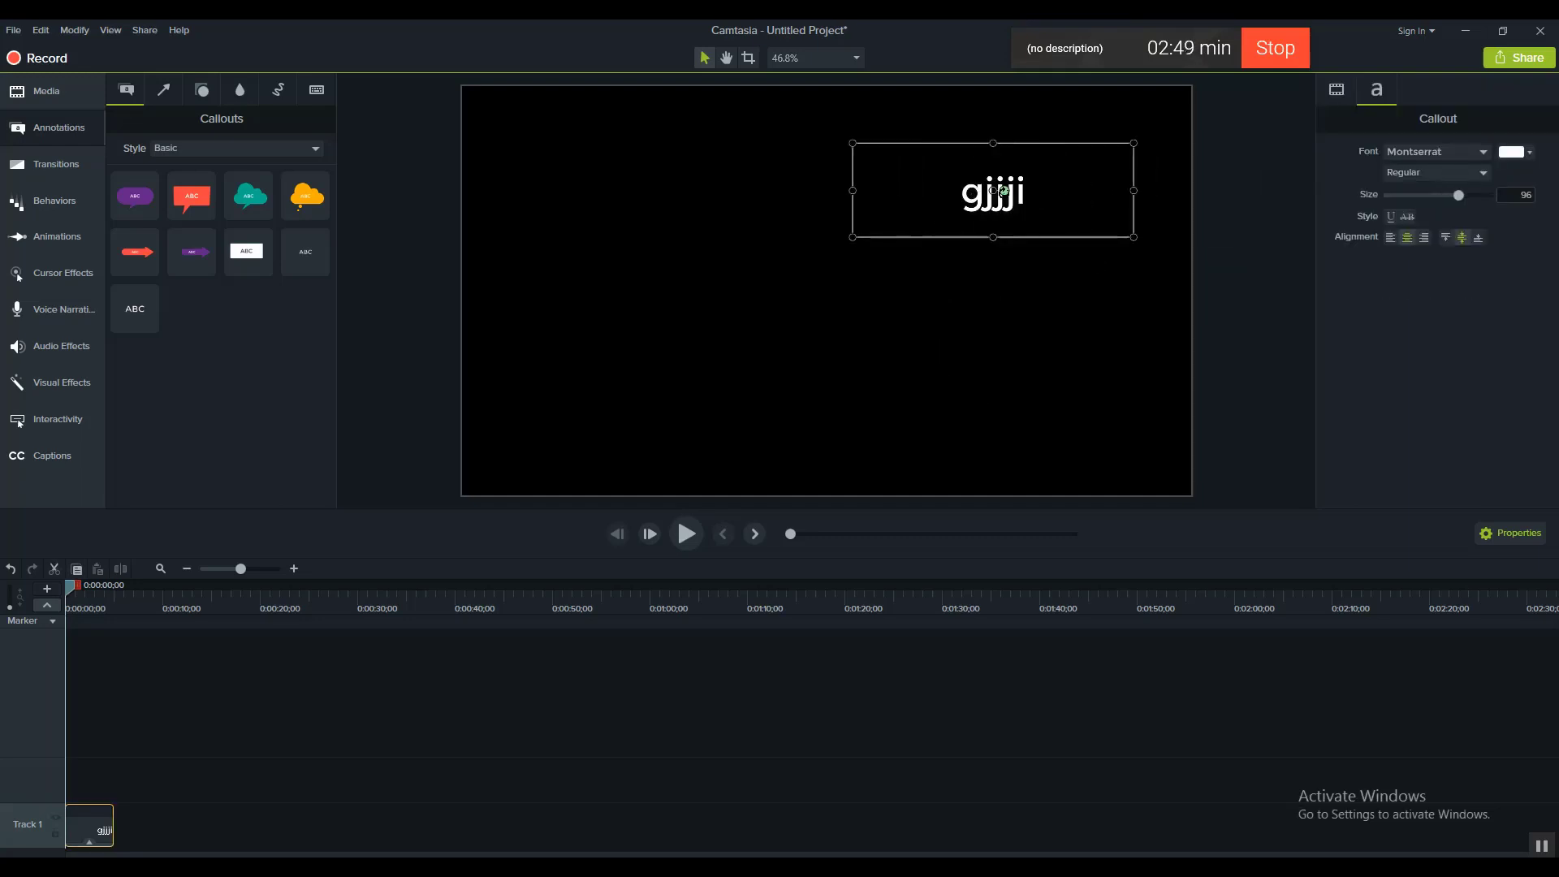
pyautogui.click(989, 334)
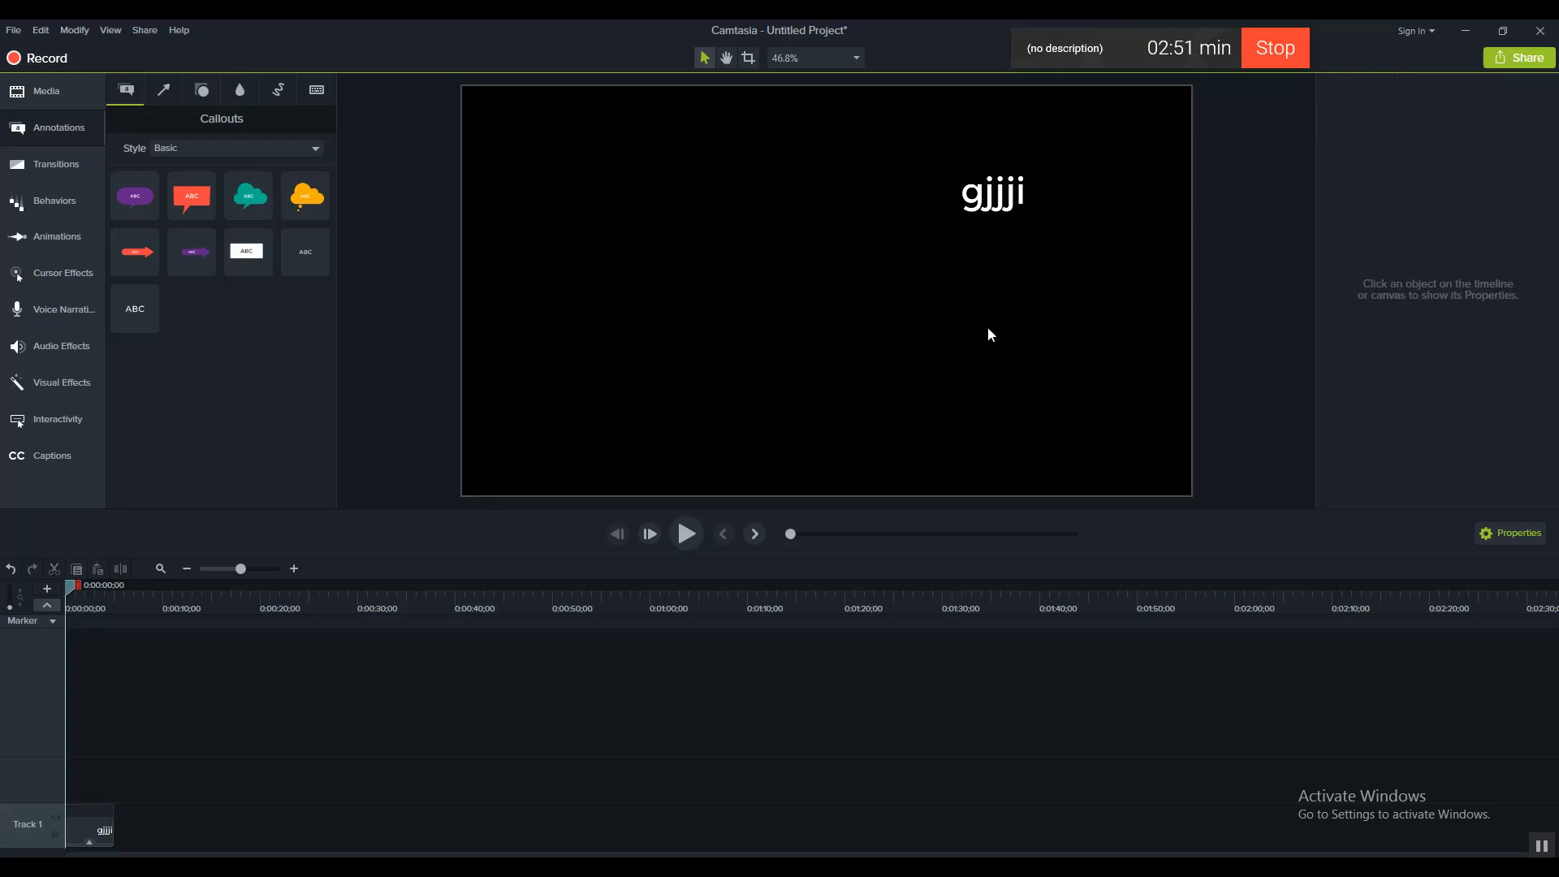
pyautogui.click(1020, 199)
pyautogui.press('Delete')
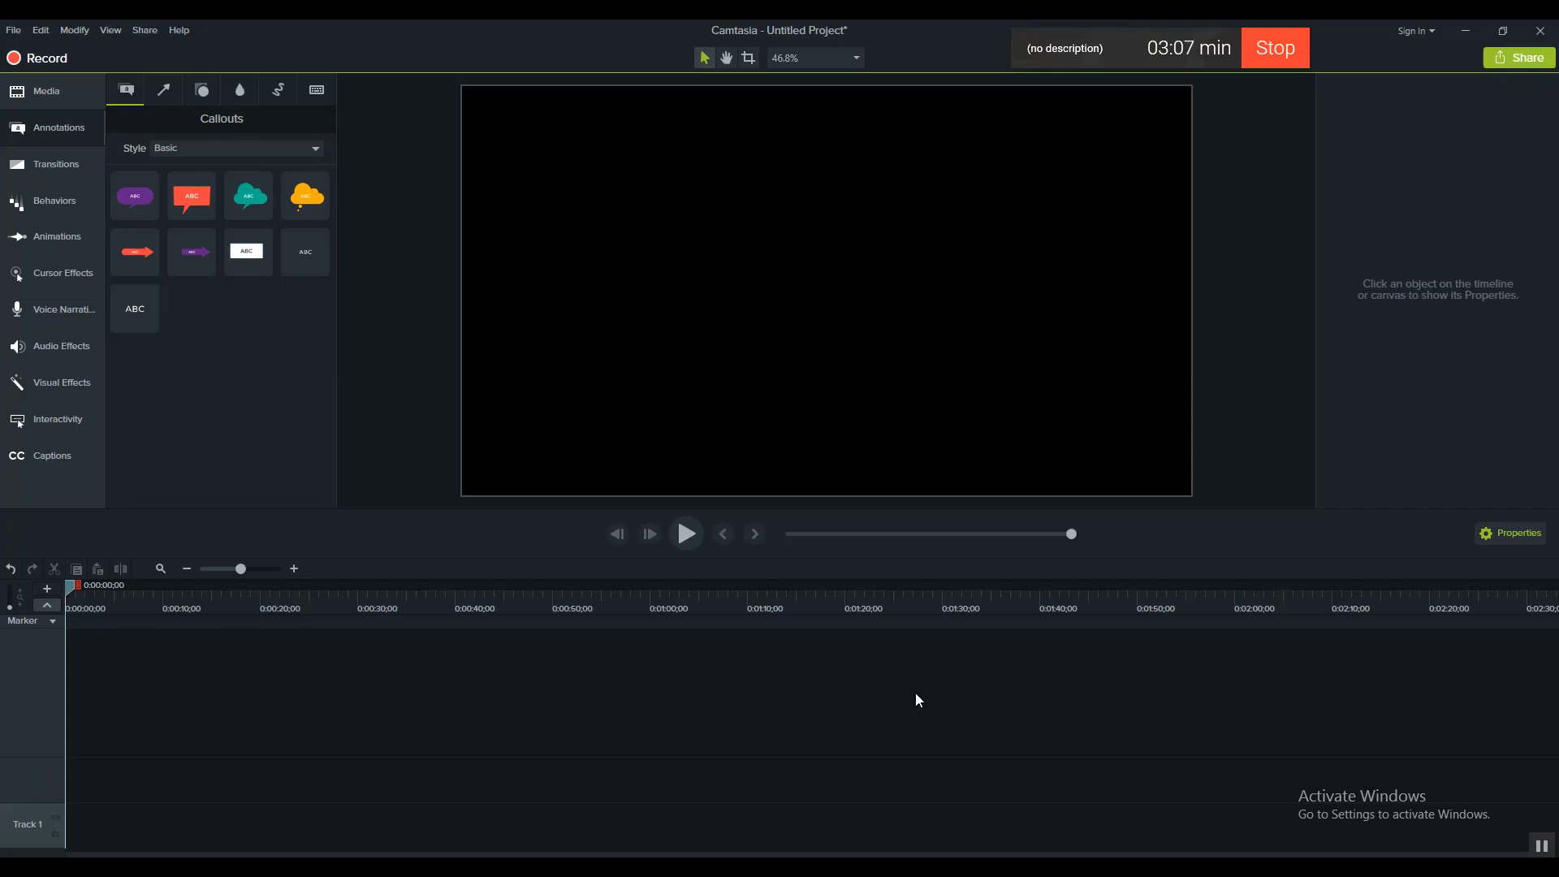
# Step: Switch to Chrome and examine the color combination chart image results and the "color combos we love" chart
pyautogui.hotkey('alt', 'Tab')
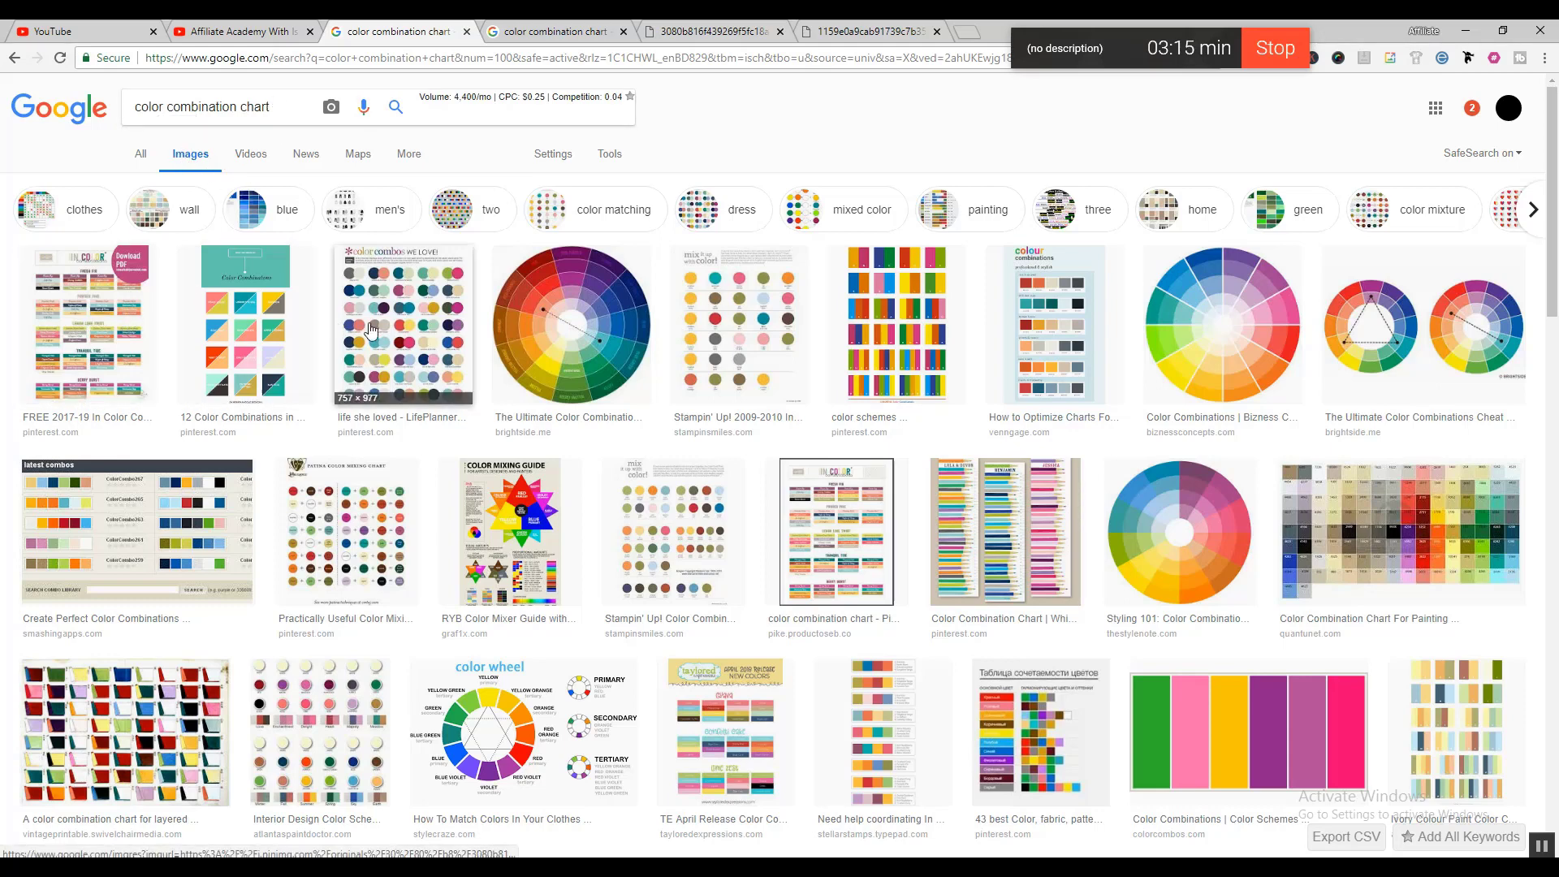
pyautogui.scroll(-4, 1433, 343)
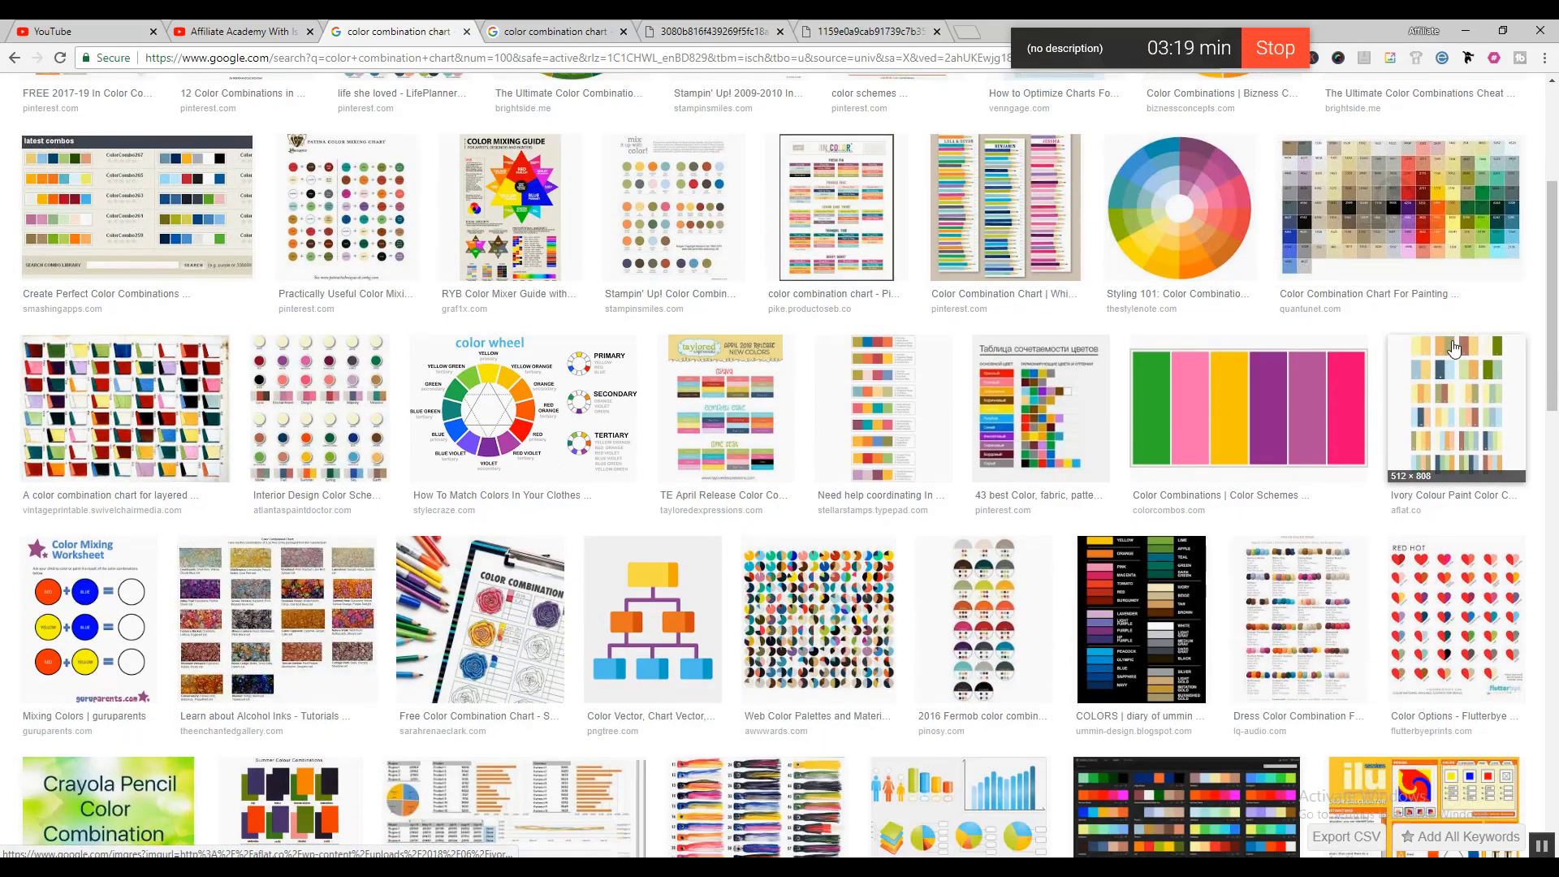
pyautogui.scroll(4, 1453, 347)
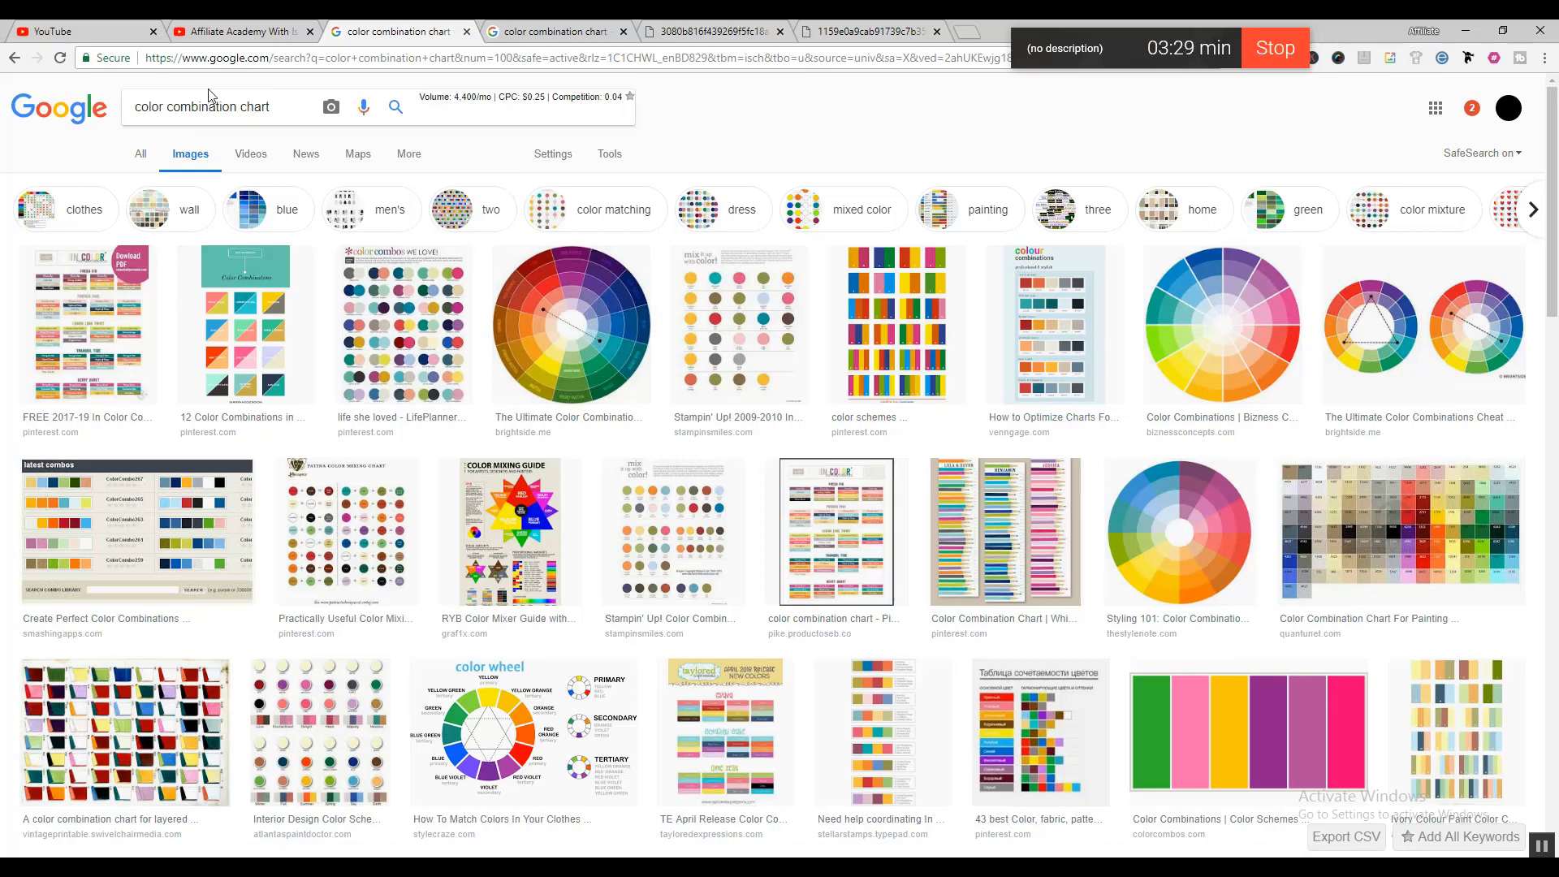
pyautogui.click(581, 31)
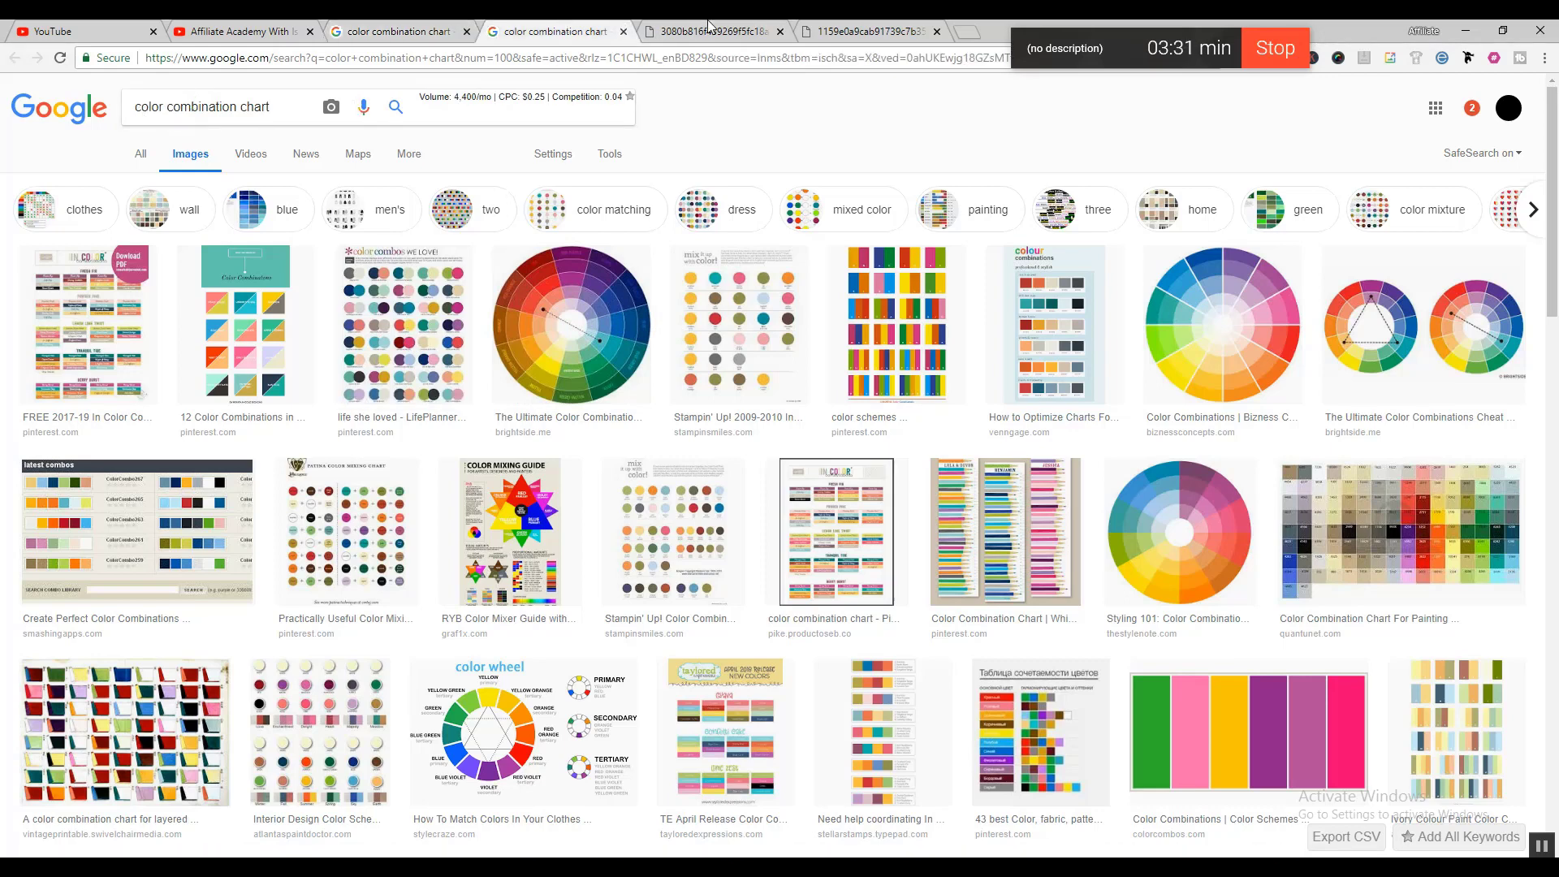
pyautogui.click(708, 29)
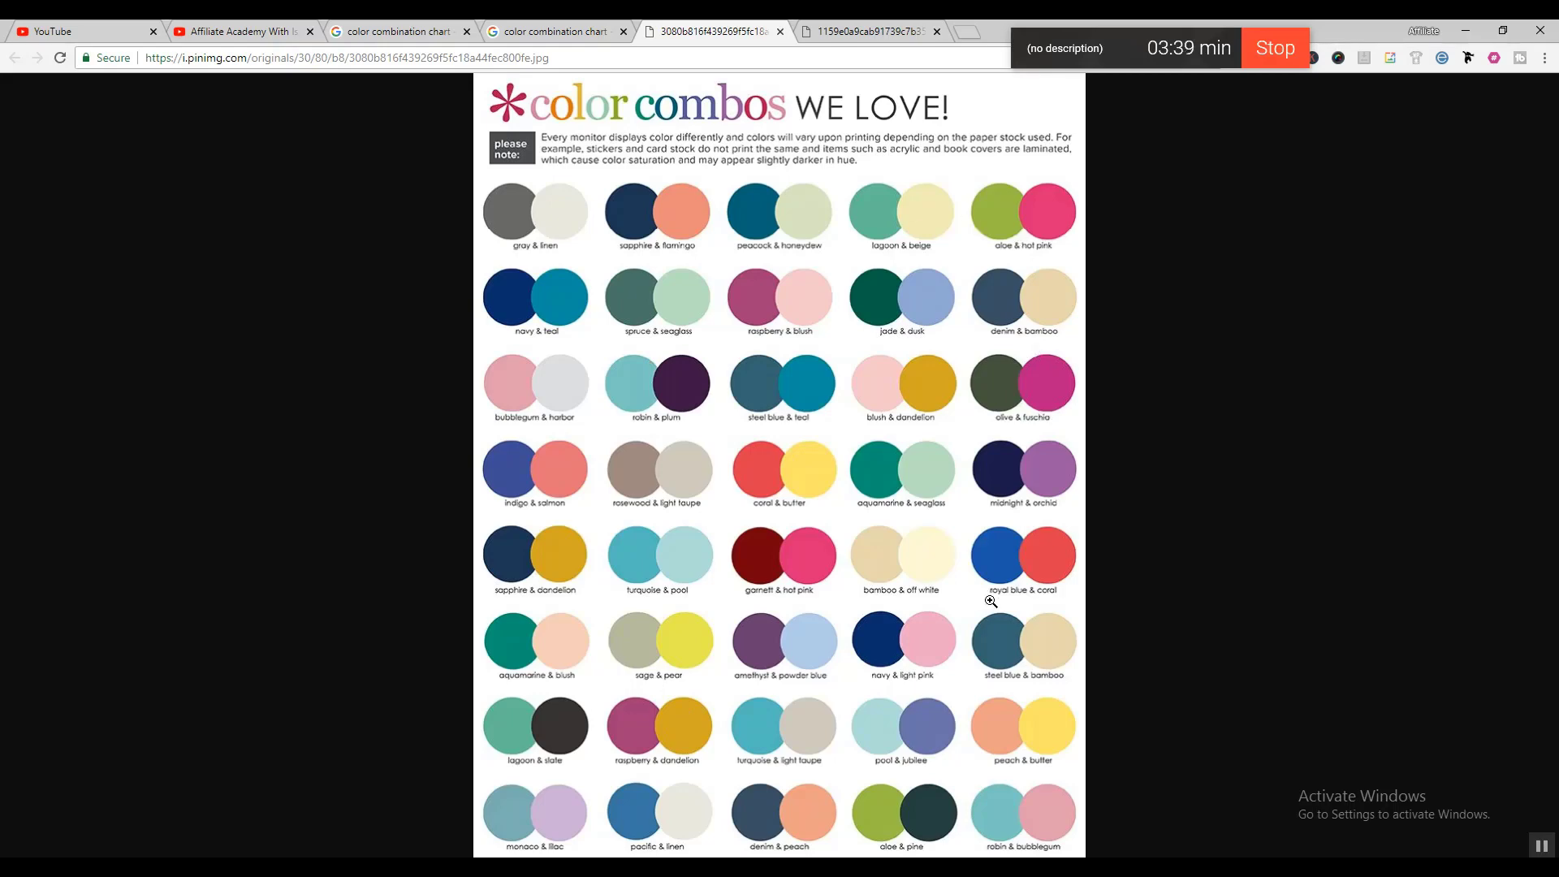
# Step: Enlarge the Colour Dressing Guide image and examine its complementary and tonal color pairings
pyautogui.click(879, 32)
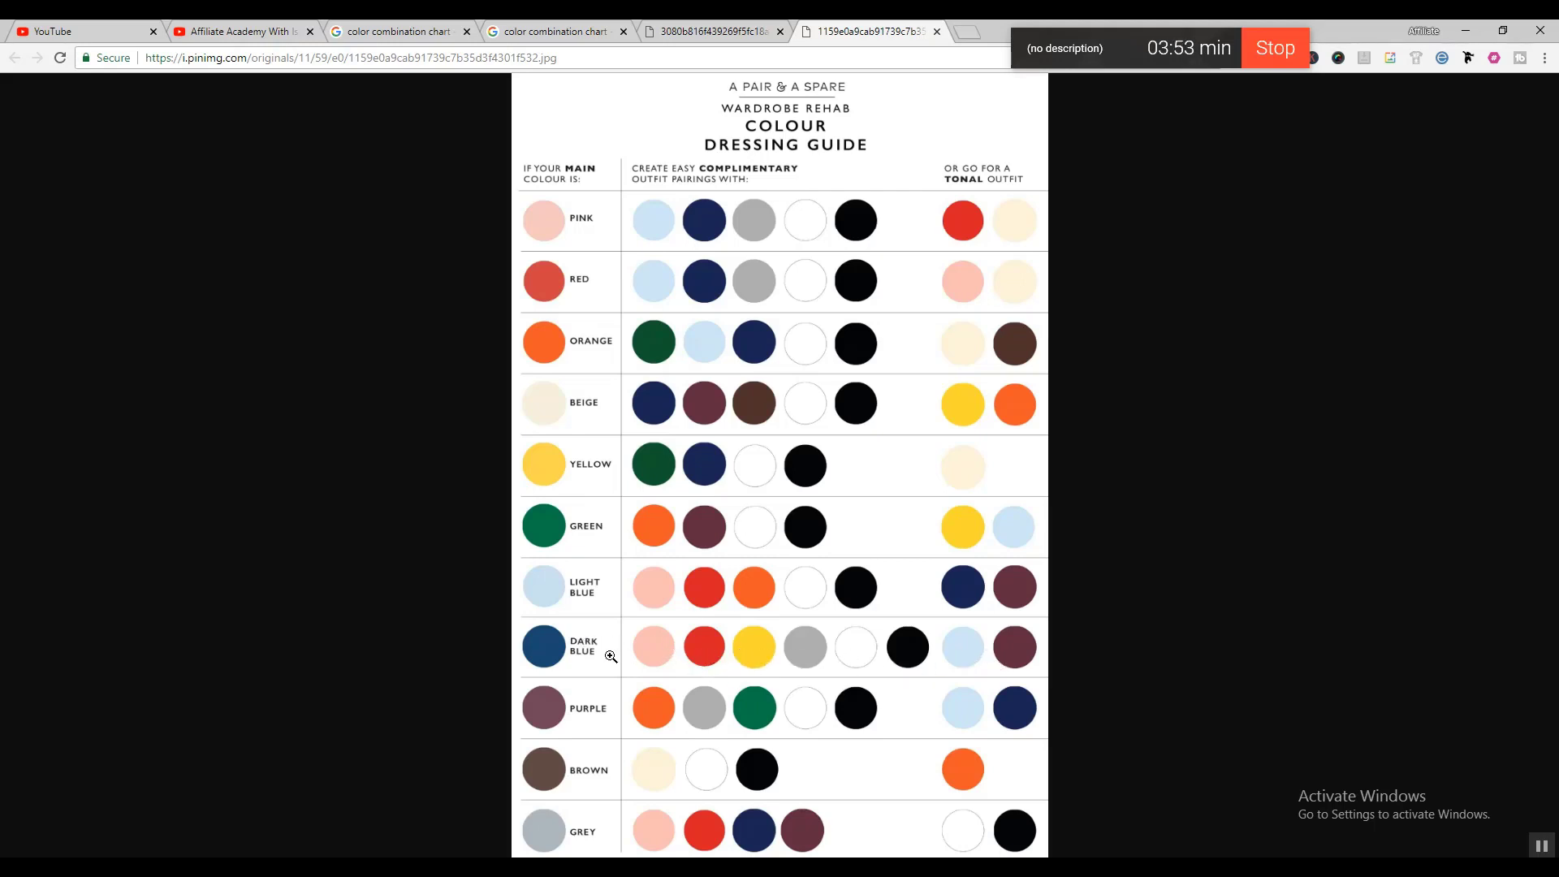
pyautogui.click(1544, 58)
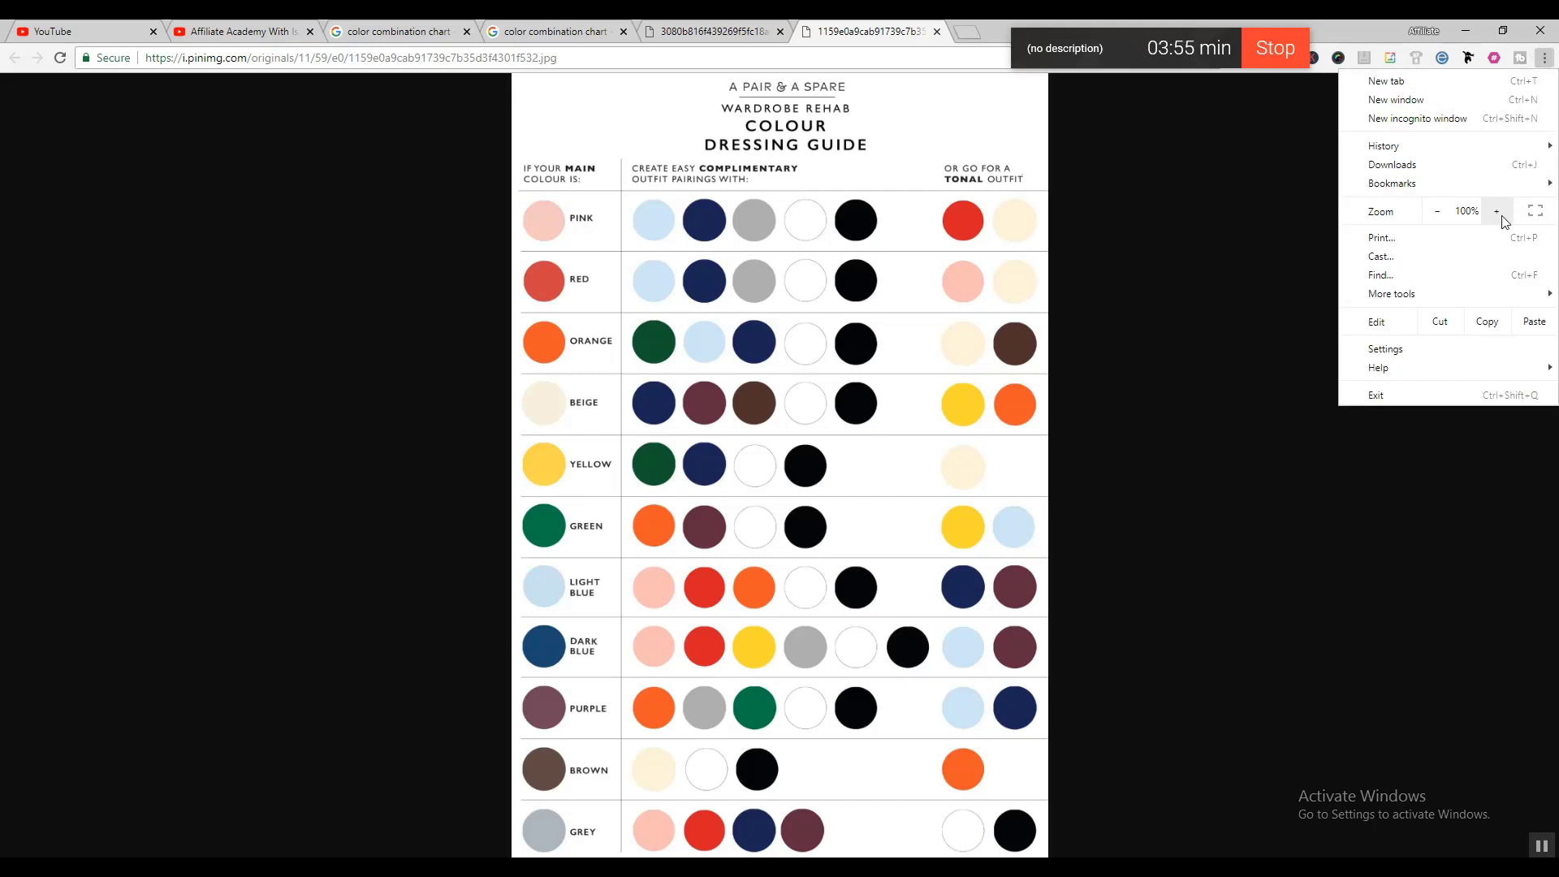
pyautogui.click(1512, 213)
pyautogui.click(1512, 213)
pyautogui.click(1257, 289)
pyautogui.scroll(-1, 1256, 289)
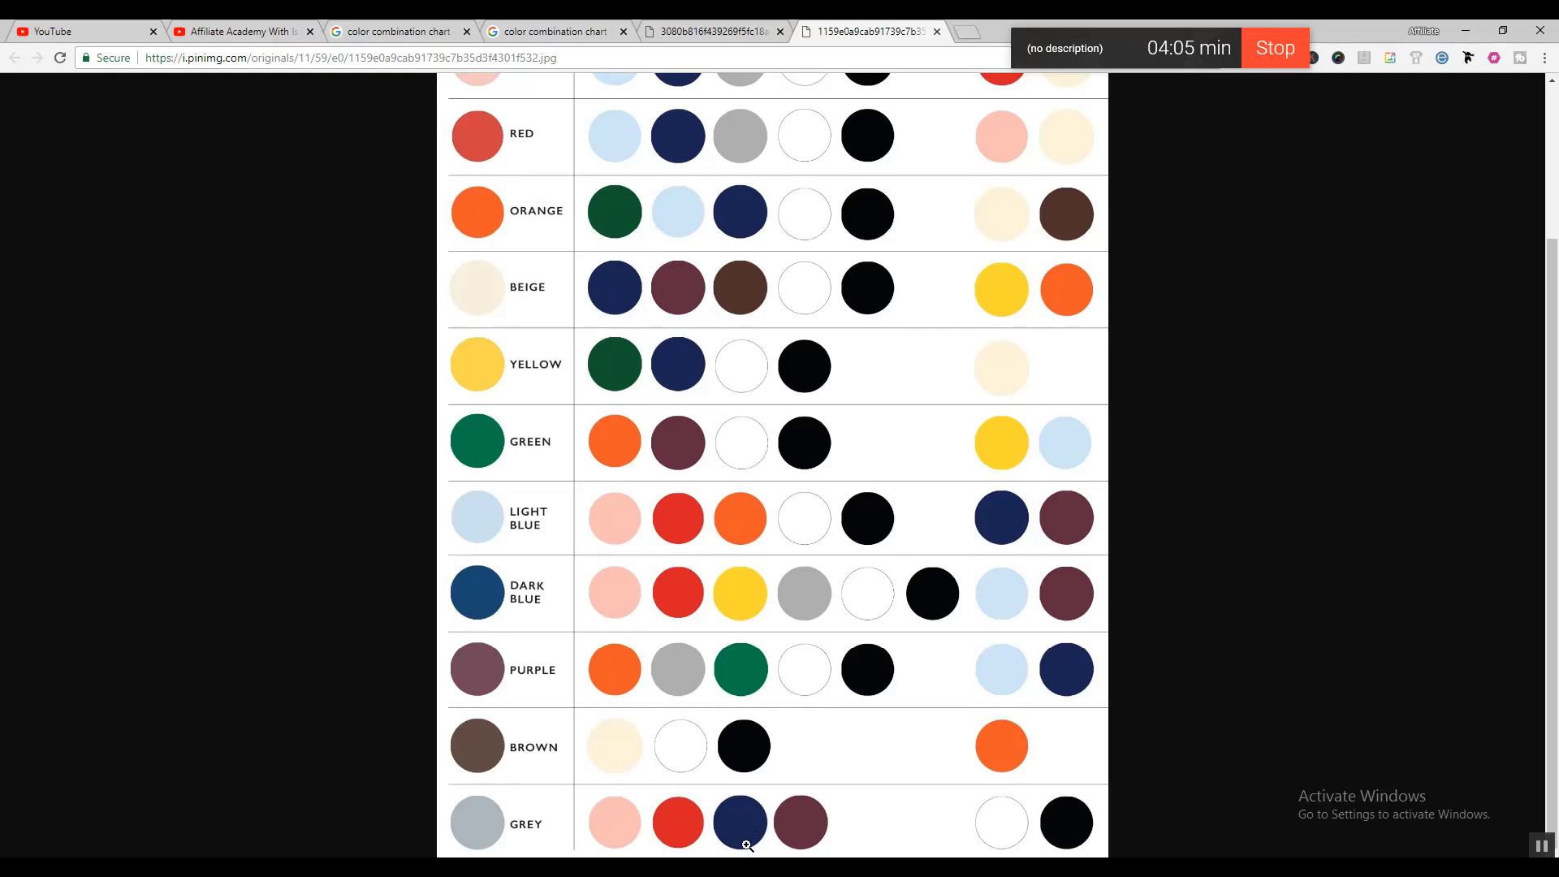
# Step: Switch back to Camtasia and change the canvas color to a deep blue (#0F2CDF) in the project settings
pyautogui.hotkey('alt', 'Tab')
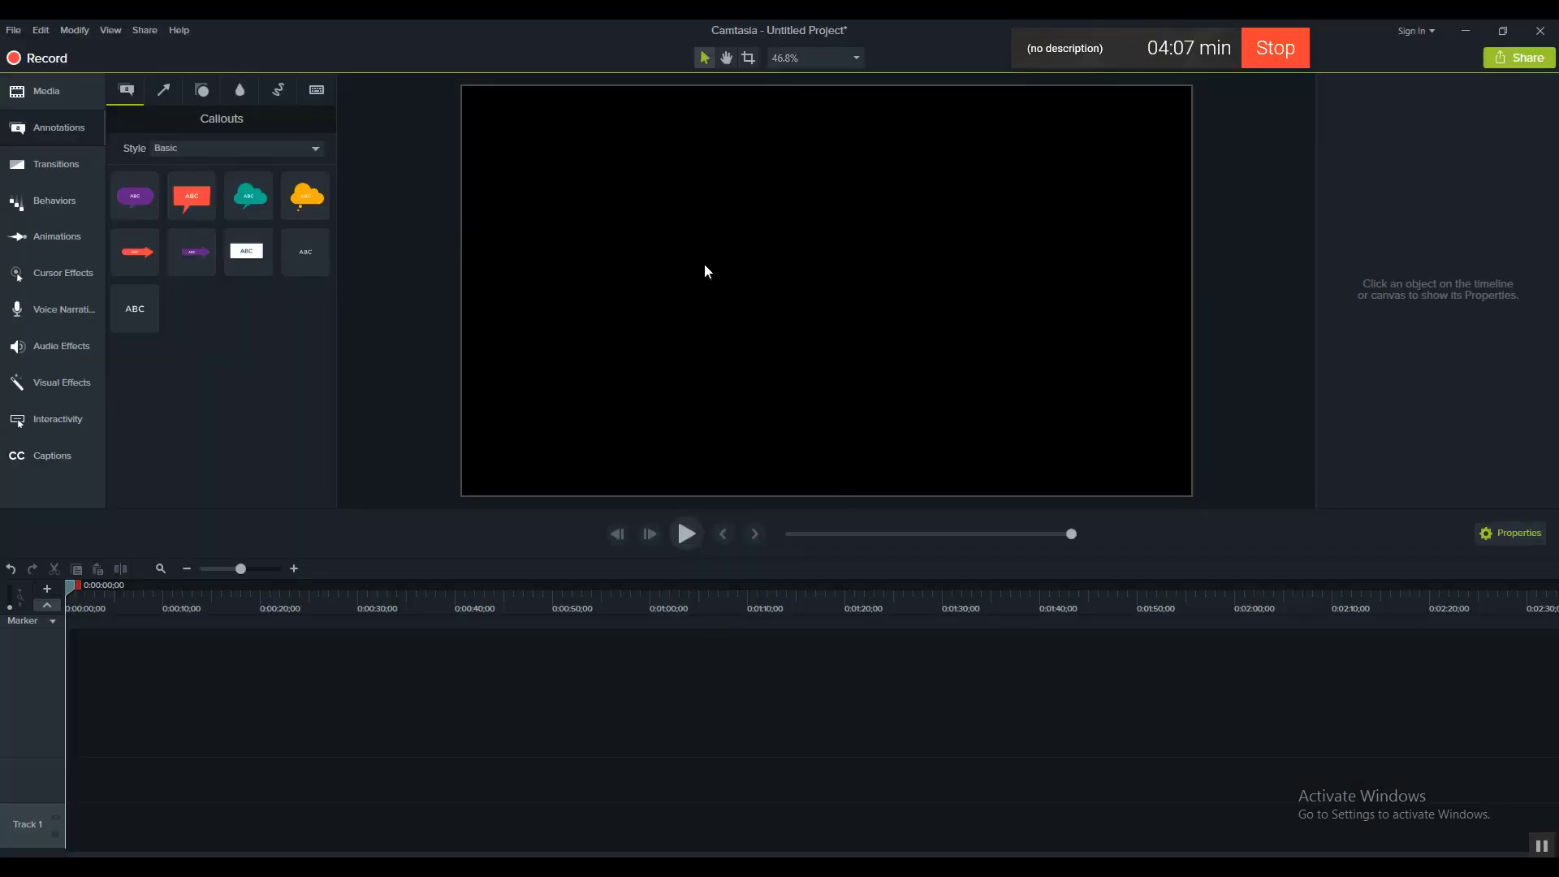
pyautogui.click(825, 60)
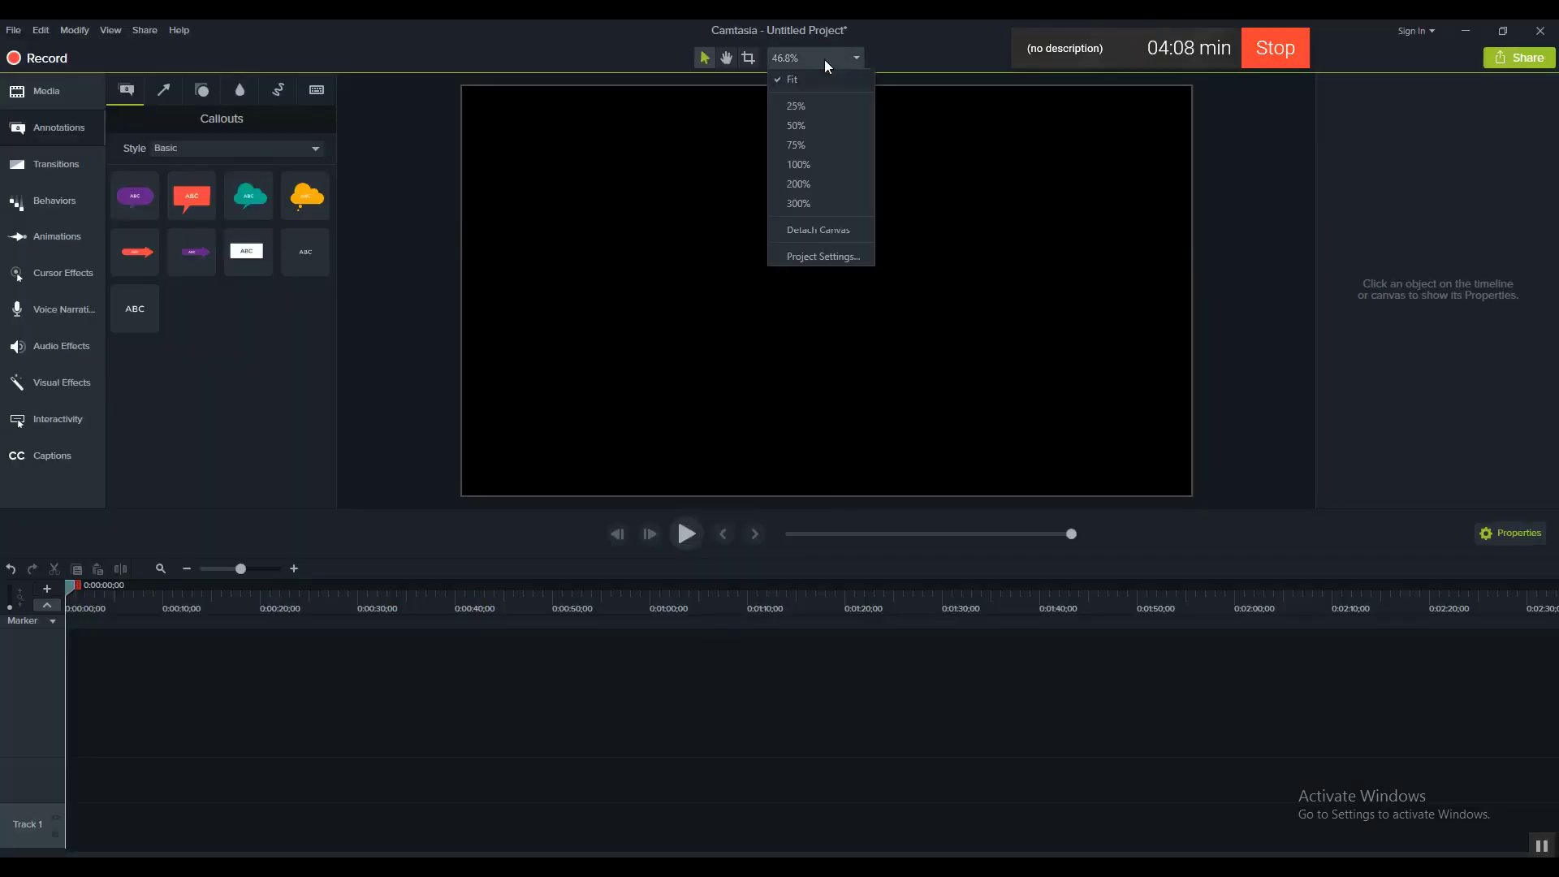
pyautogui.click(836, 255)
pyautogui.click(885, 468)
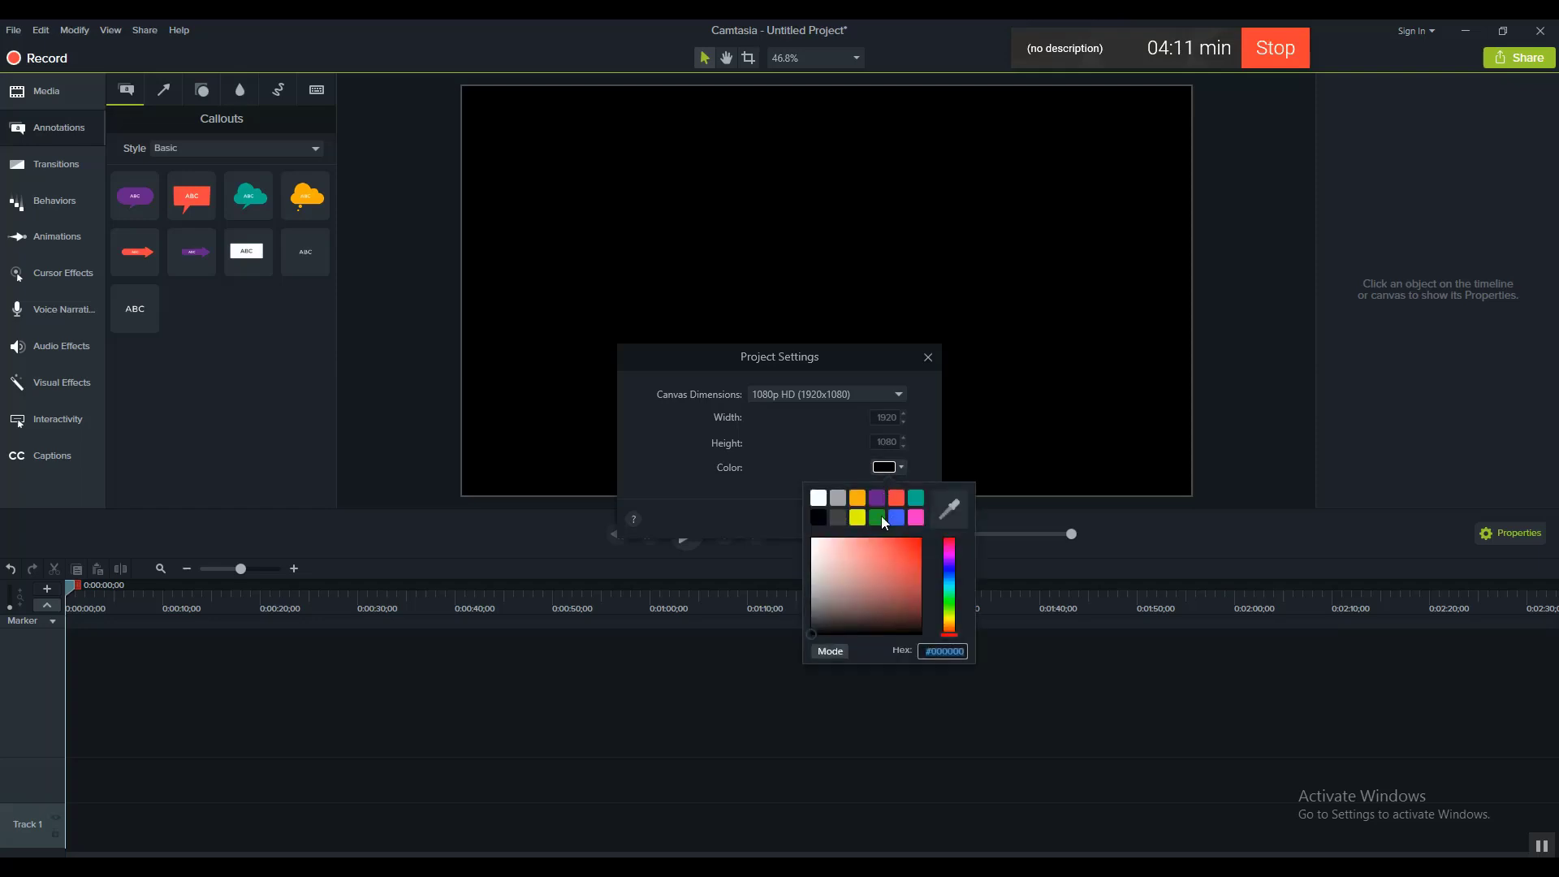
pyautogui.click(898, 518)
pyautogui.click(890, 473)
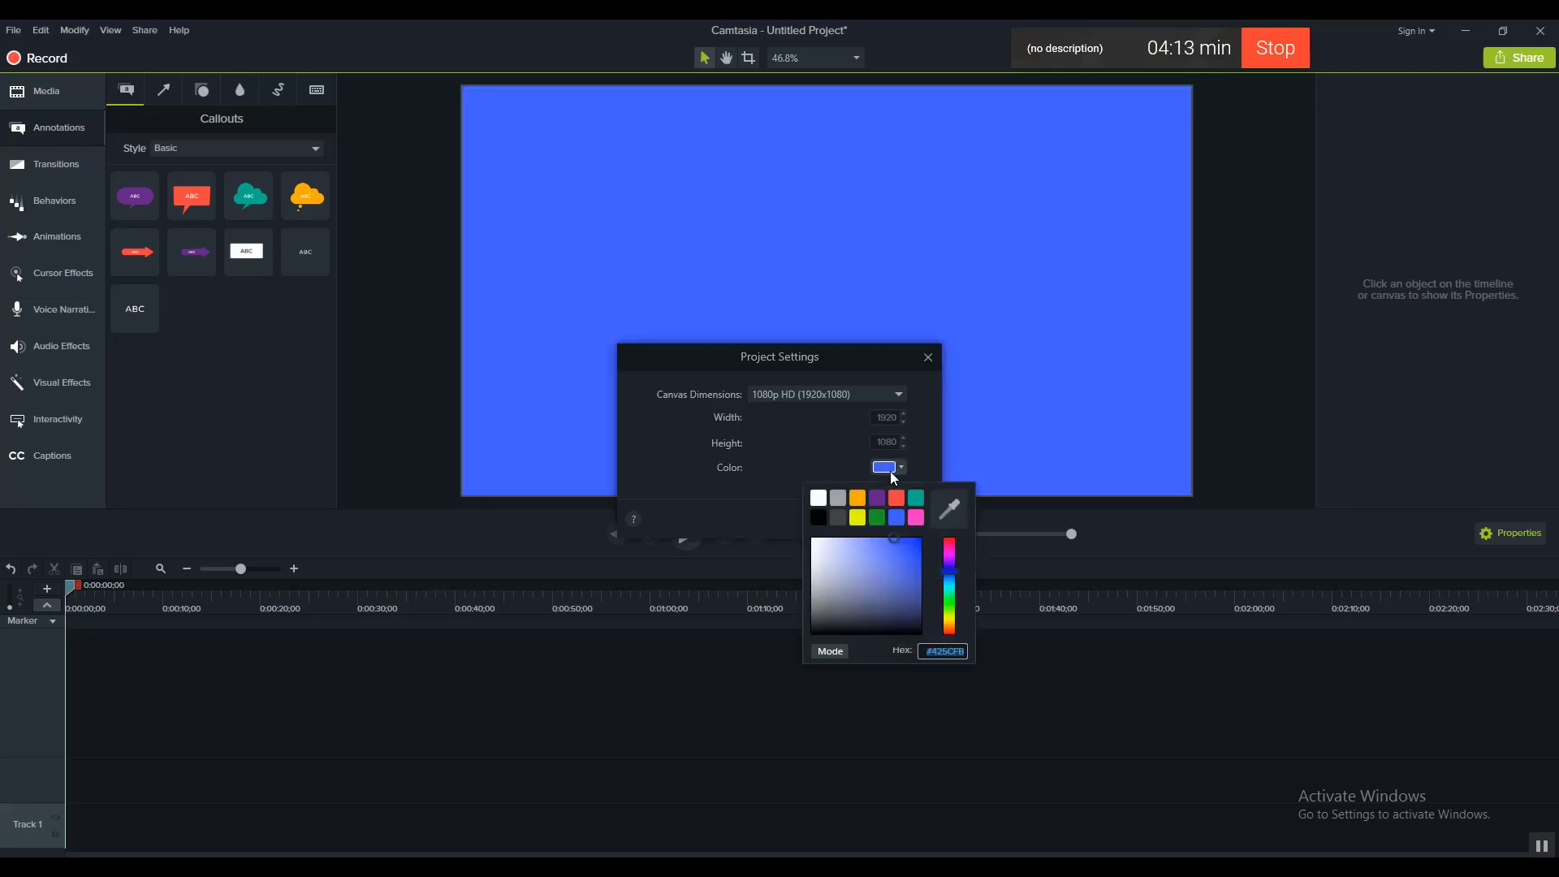
pyautogui.moveTo(898, 557)
pyautogui.mouseDown()
pyautogui.moveTo(913, 567)
pyautogui.moveTo(915, 550)
pyautogui.mouseUp()
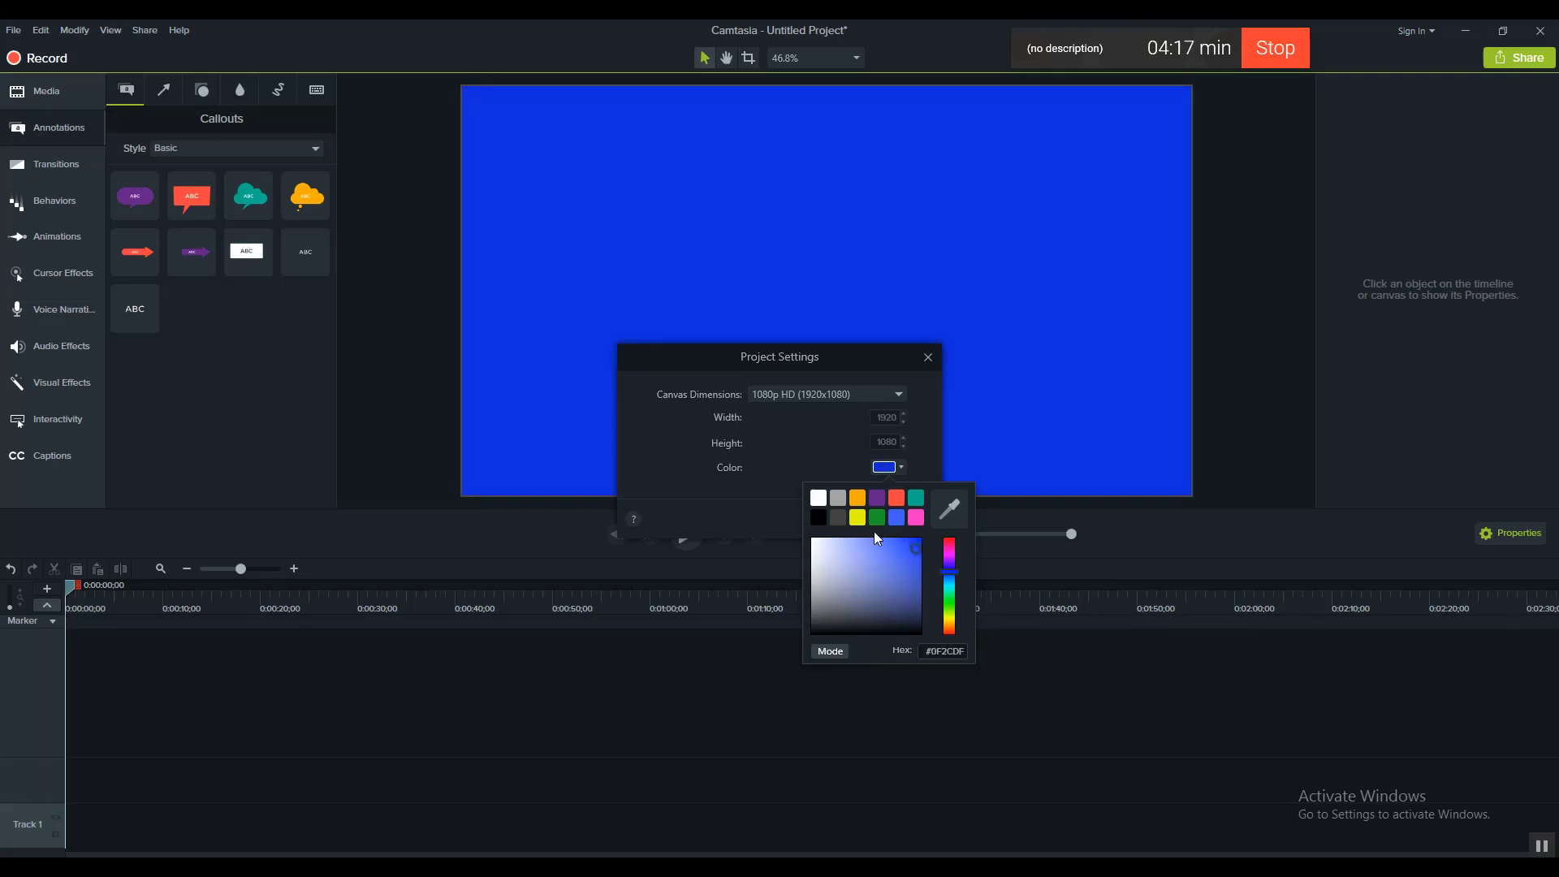
pyautogui.click(746, 626)
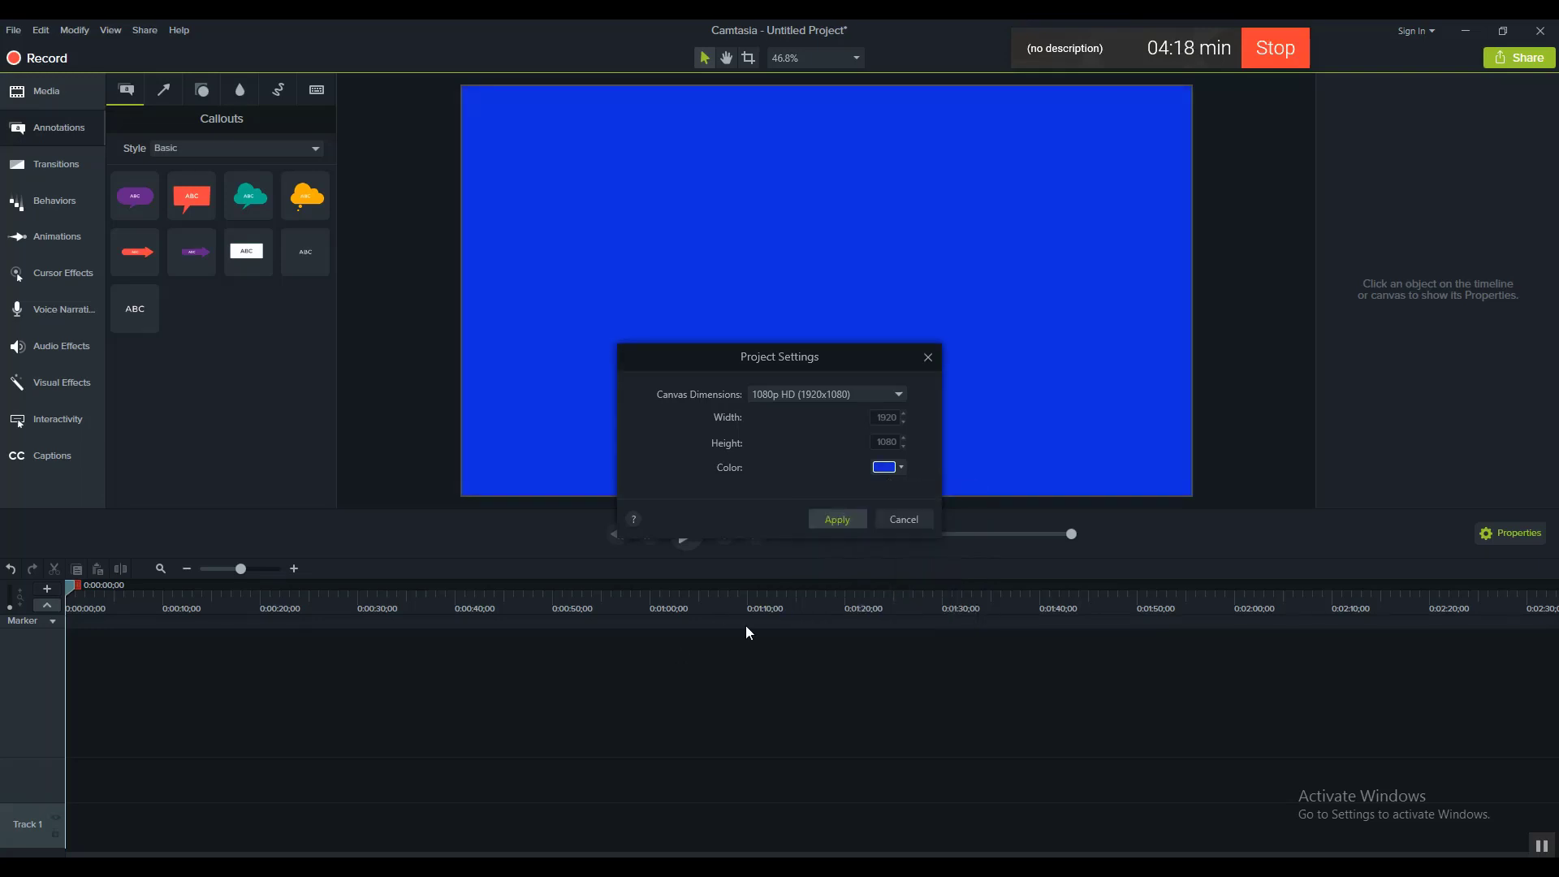
pyautogui.click(836, 520)
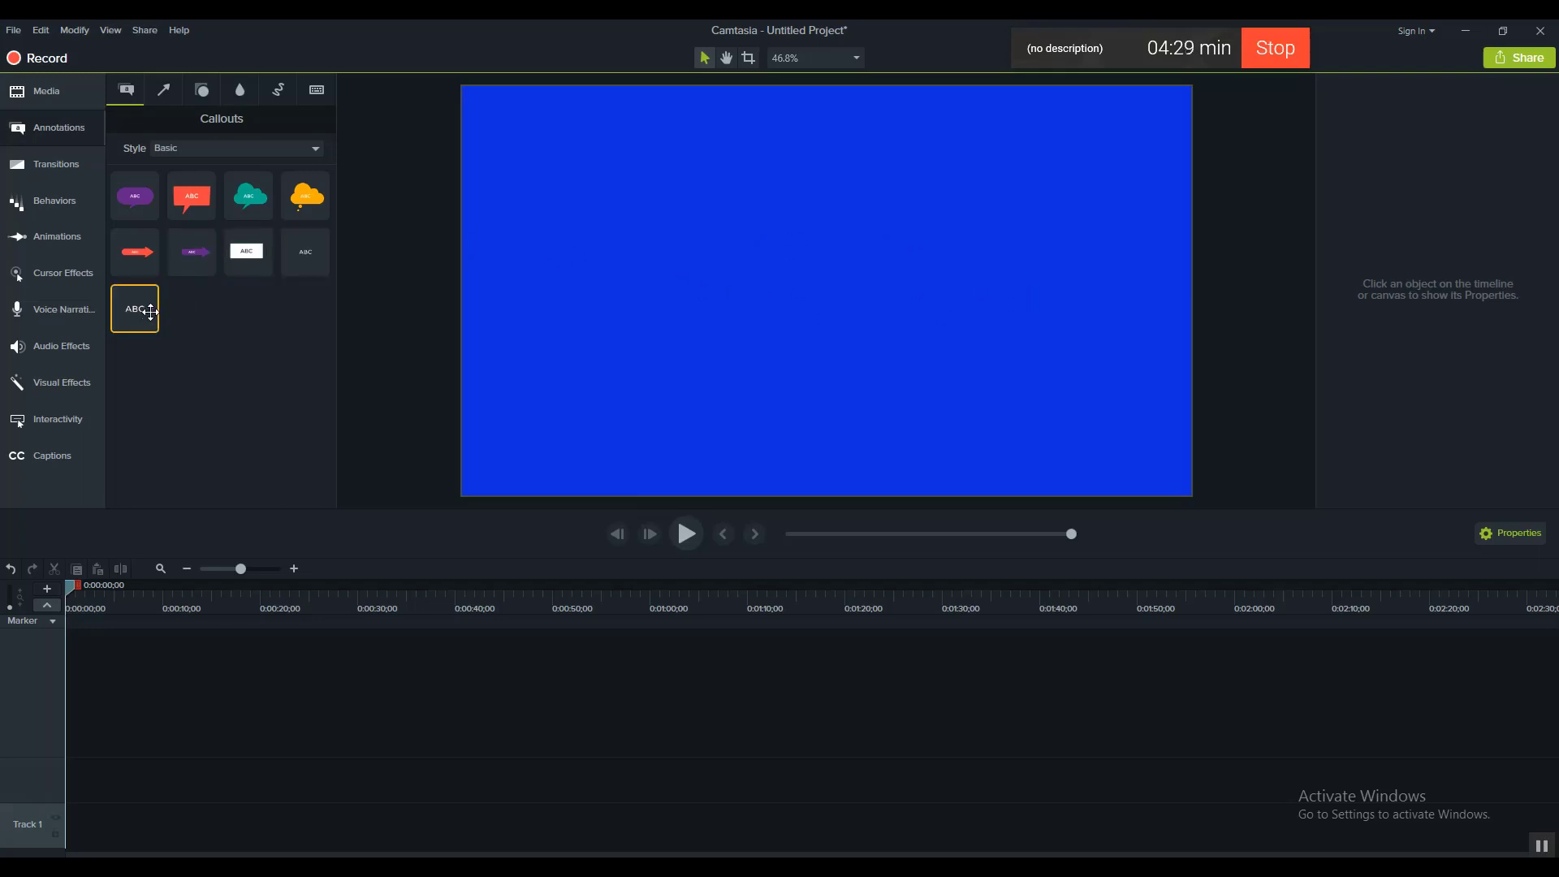
# Step: Add the plain ABC text callout from the Basic style to the canvas and move it to the upper right
pyautogui.moveTo(135, 309); pyautogui.dragTo(937, 241)
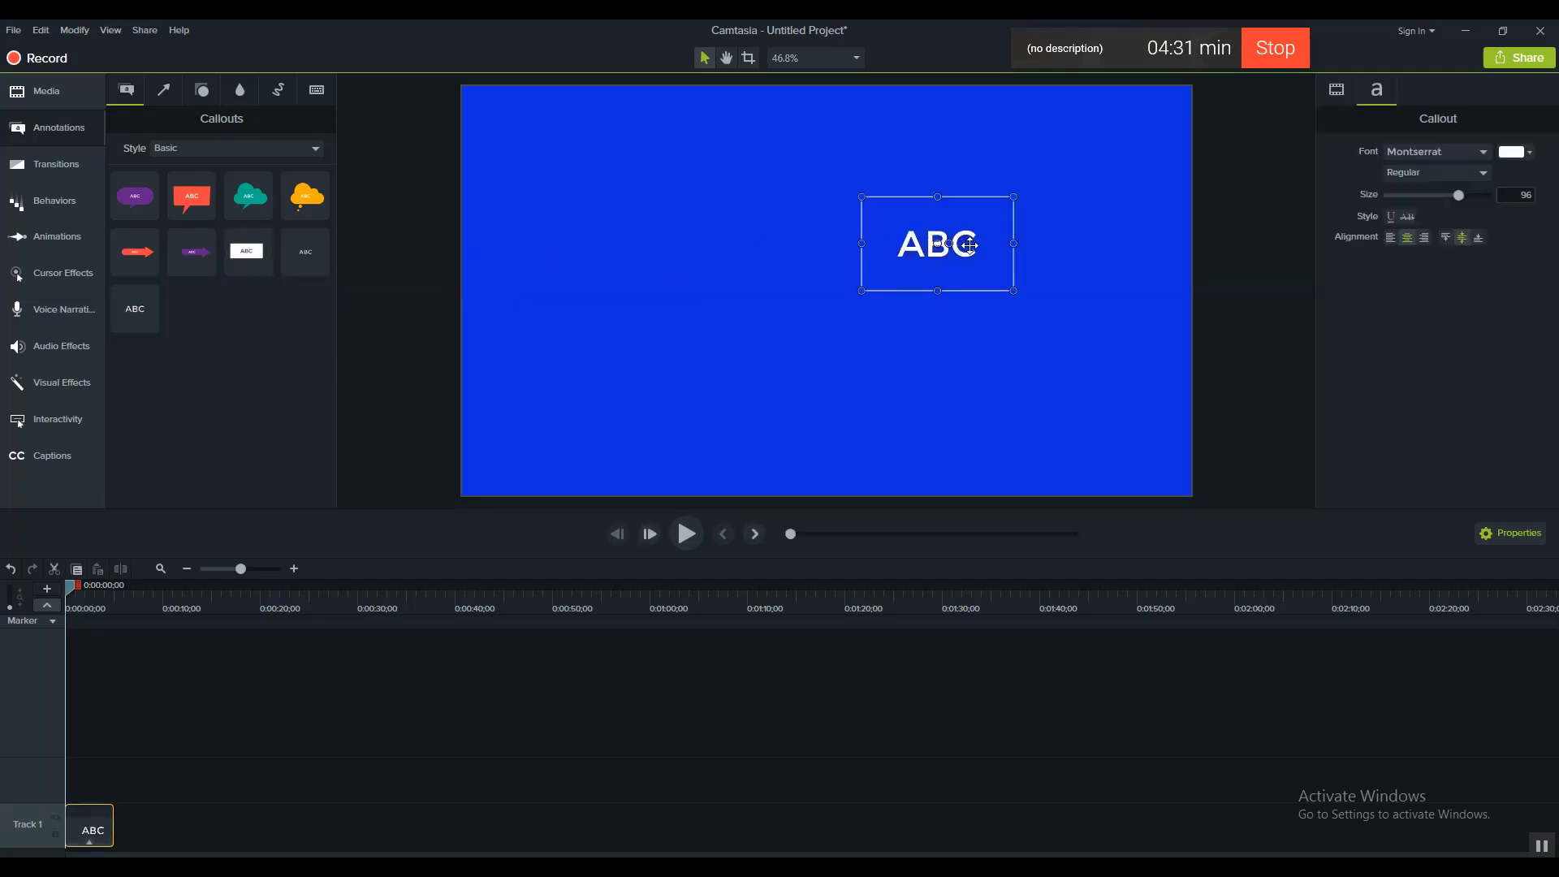
pyautogui.doubleClick(966, 245)
pyautogui.click(954, 358)
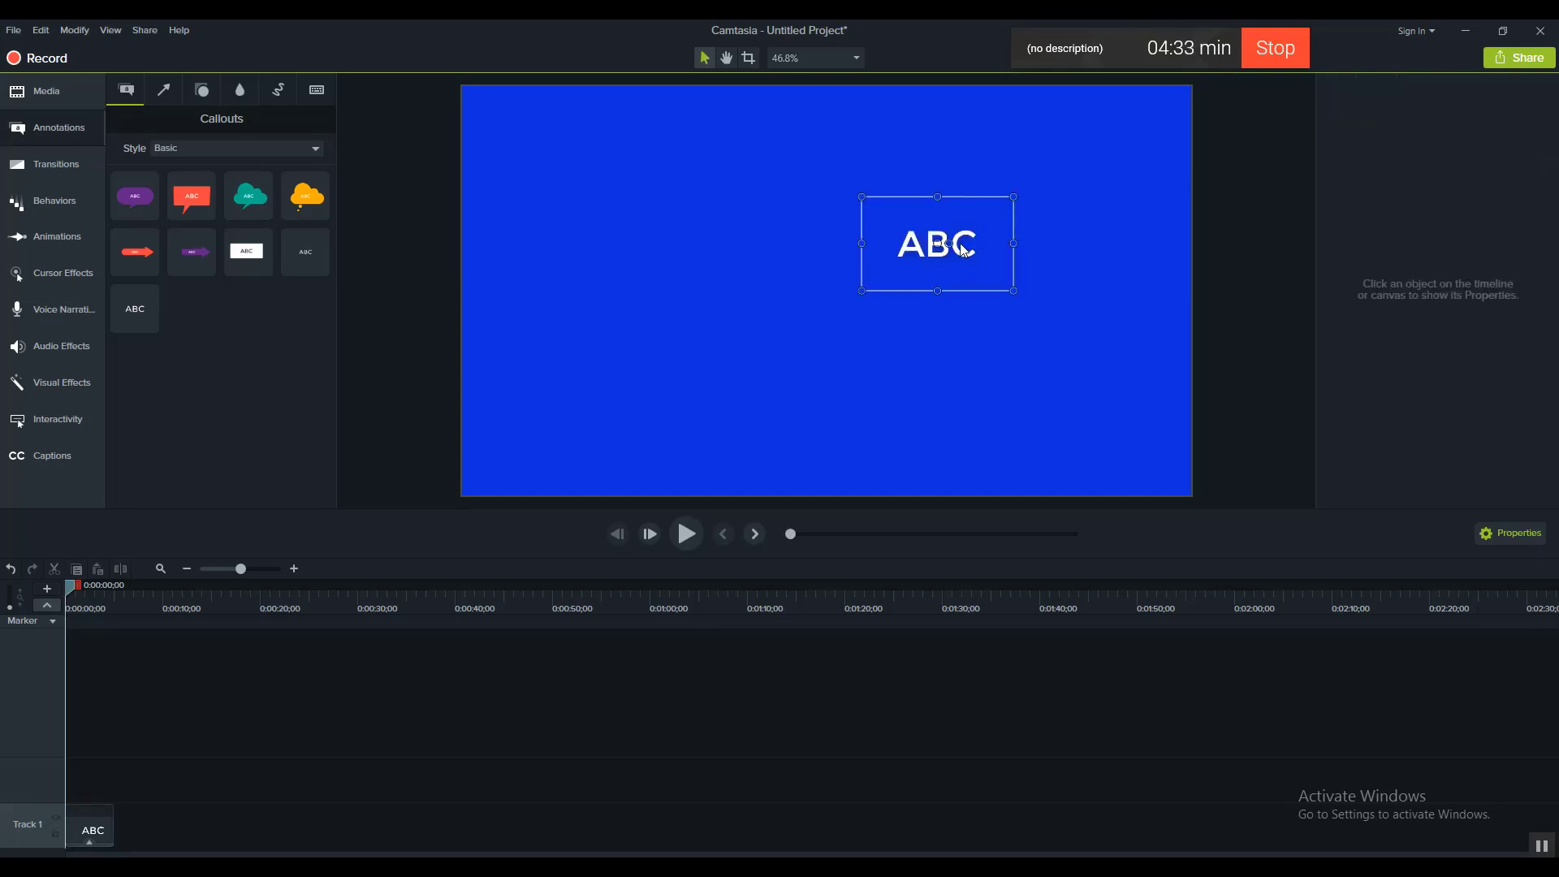
pyautogui.moveTo(965, 245); pyautogui.dragTo(1088, 209)
# Step: Clear the text of the ABC callout and delete the callout from the canvas
pyautogui.doubleClick(1088, 209)
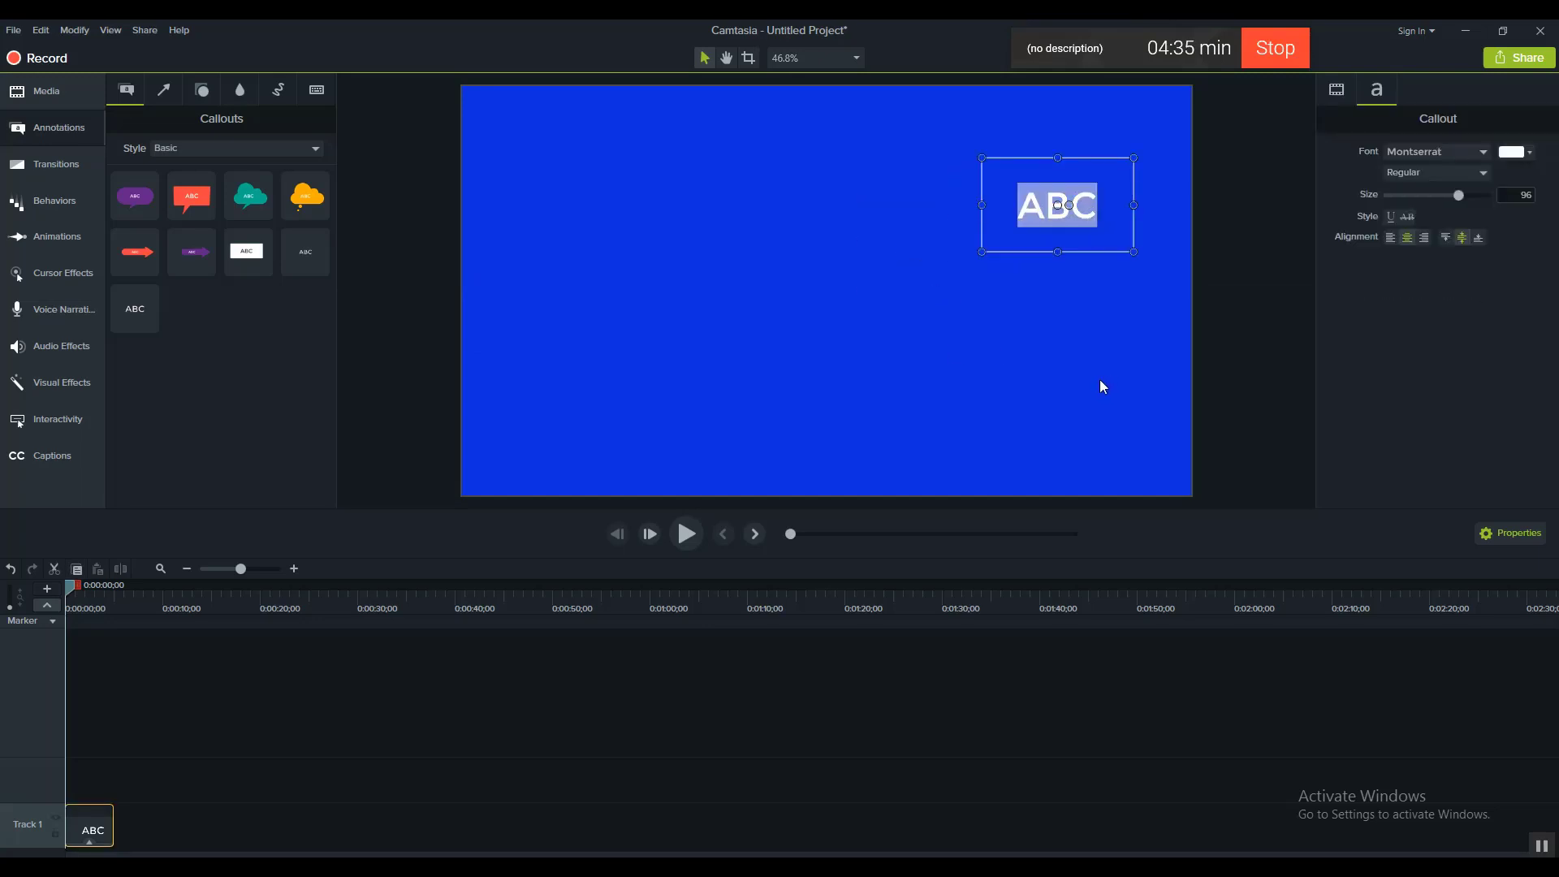
pyautogui.press('BackSpace')
pyautogui.click(1100, 356)
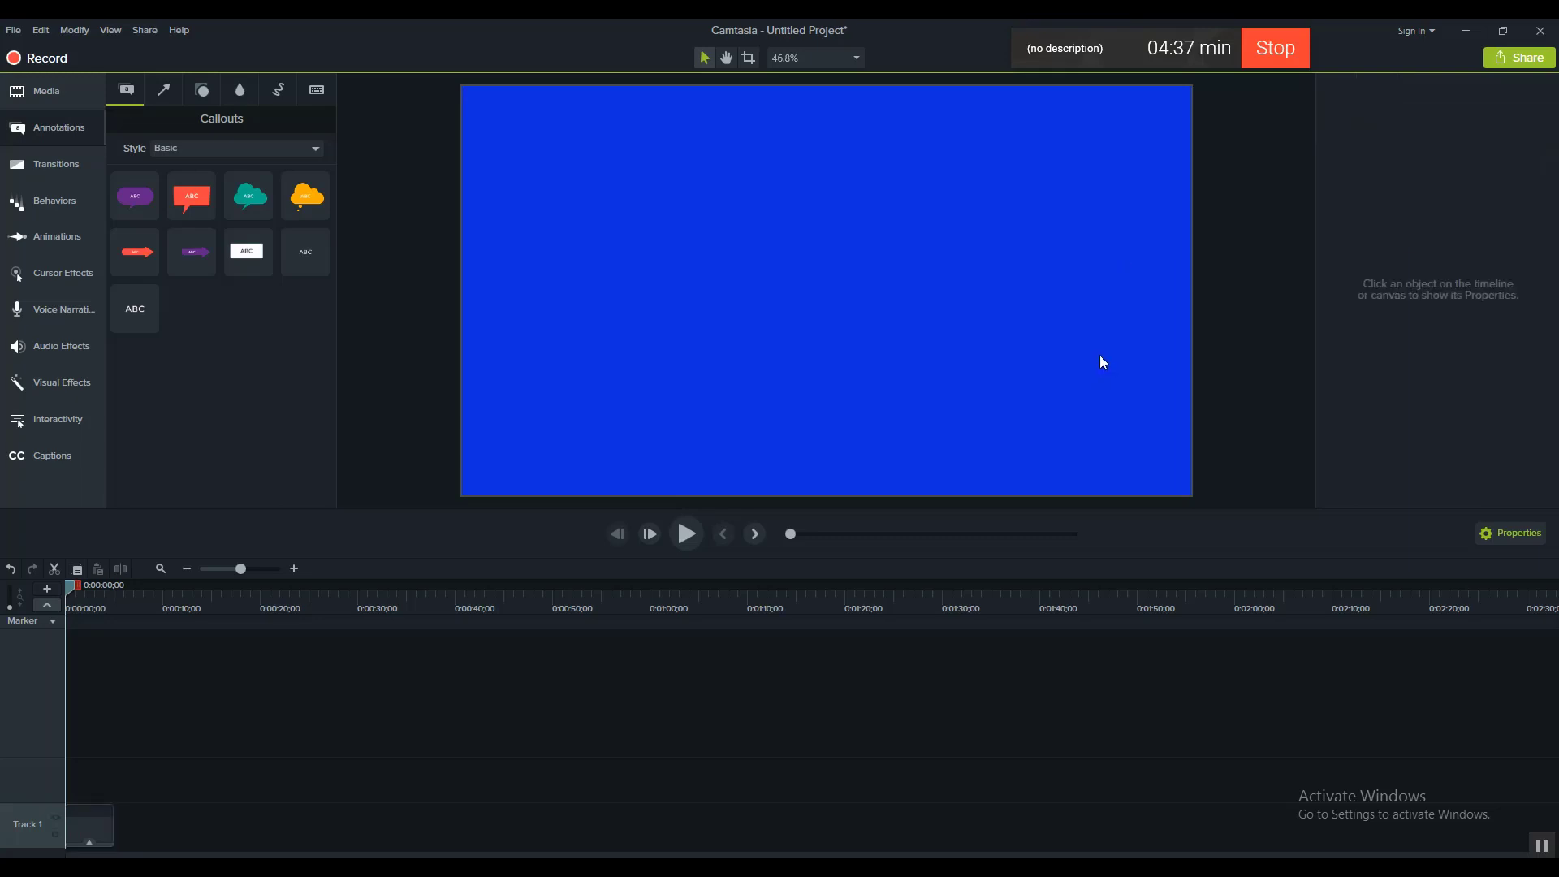
pyautogui.click(1064, 207)
pyautogui.press('Delete')
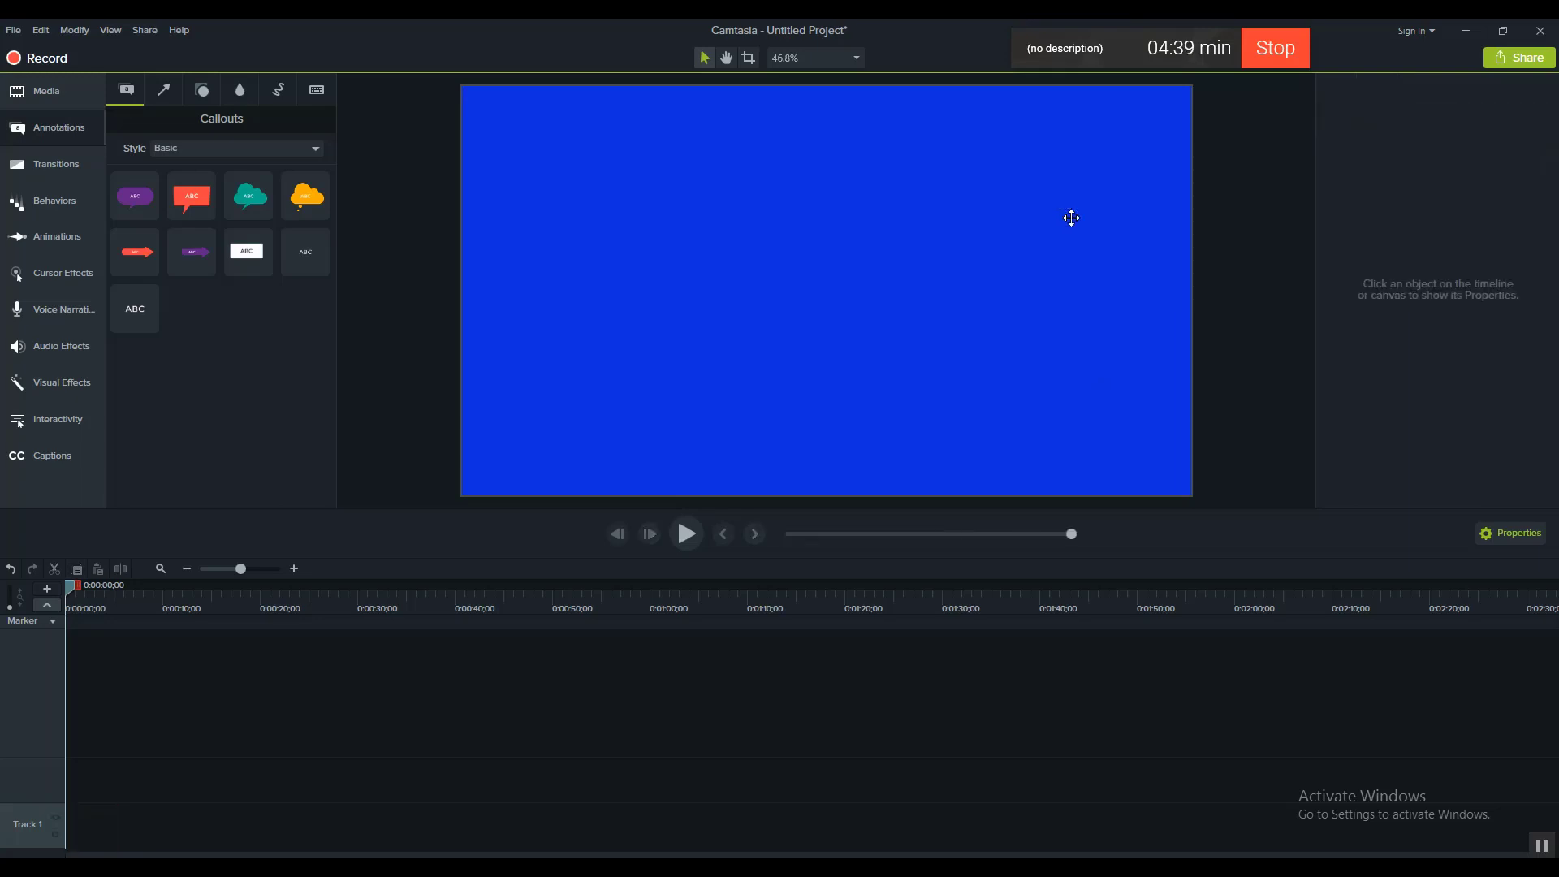
# Step: Check the dark blue pairings in Chrome's Colour Dressing Guide, return to Camtasia and deselect the orange round callout
pyautogui.hotkey('alt', 'Tab')
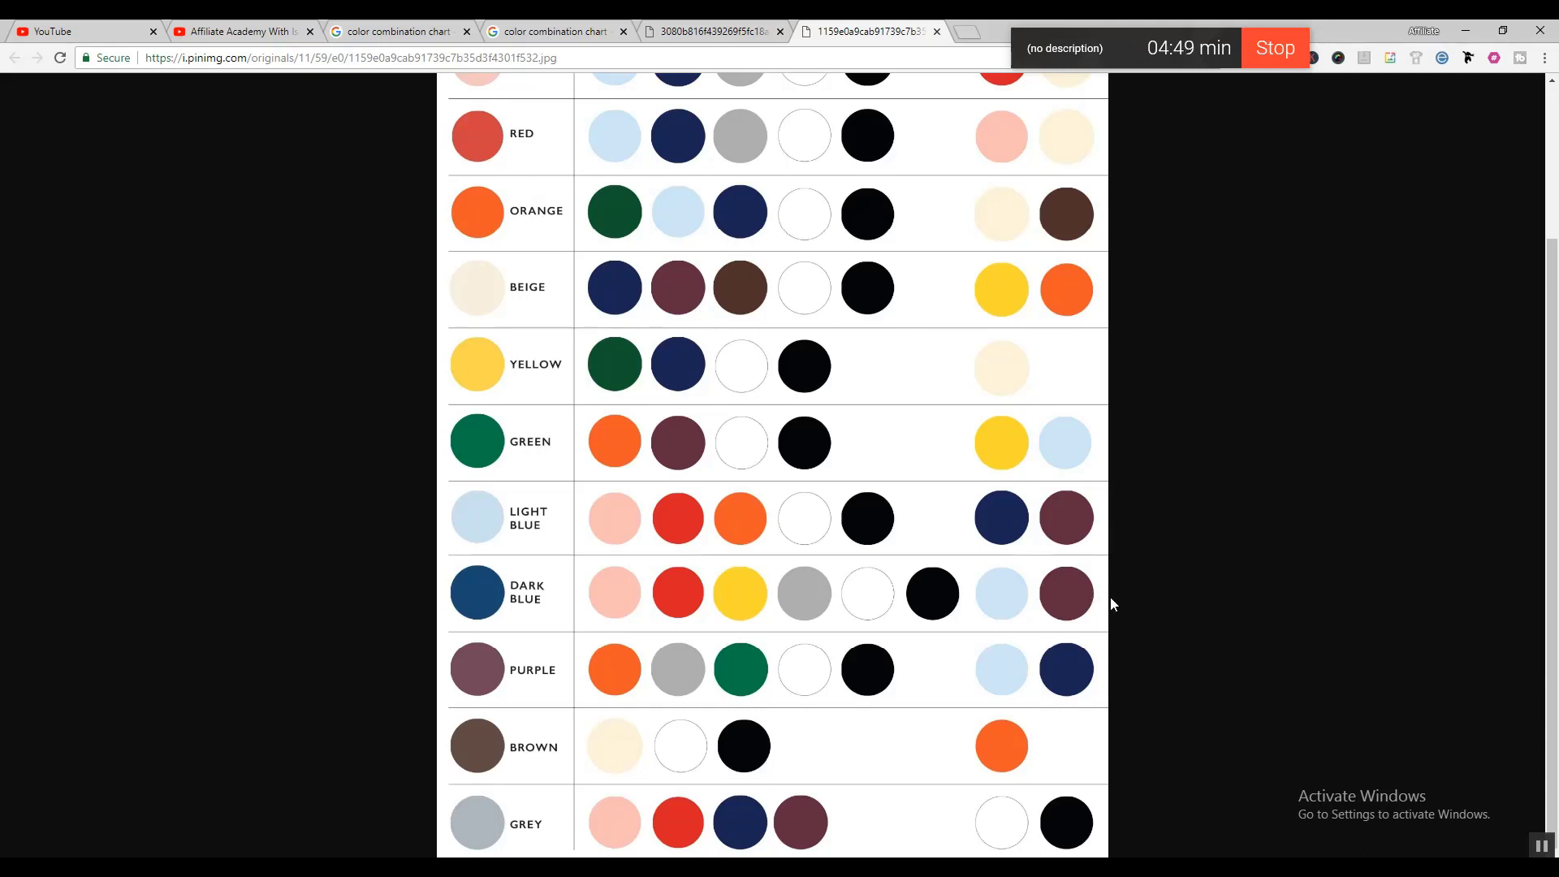
pyautogui.hotkey('alt', 'Tab')
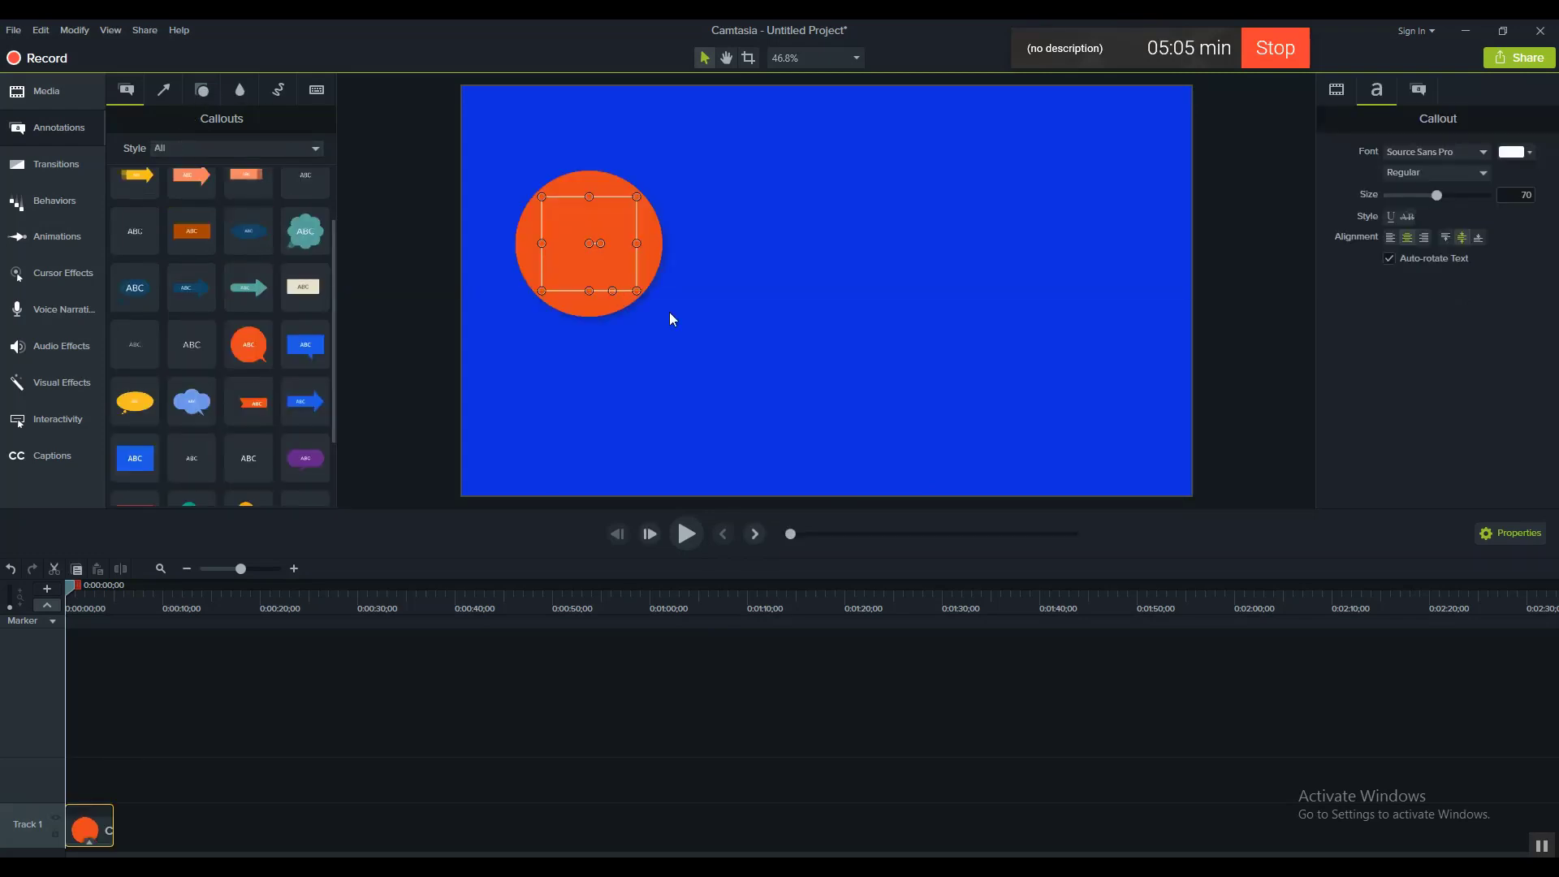
pyautogui.click(647, 372)
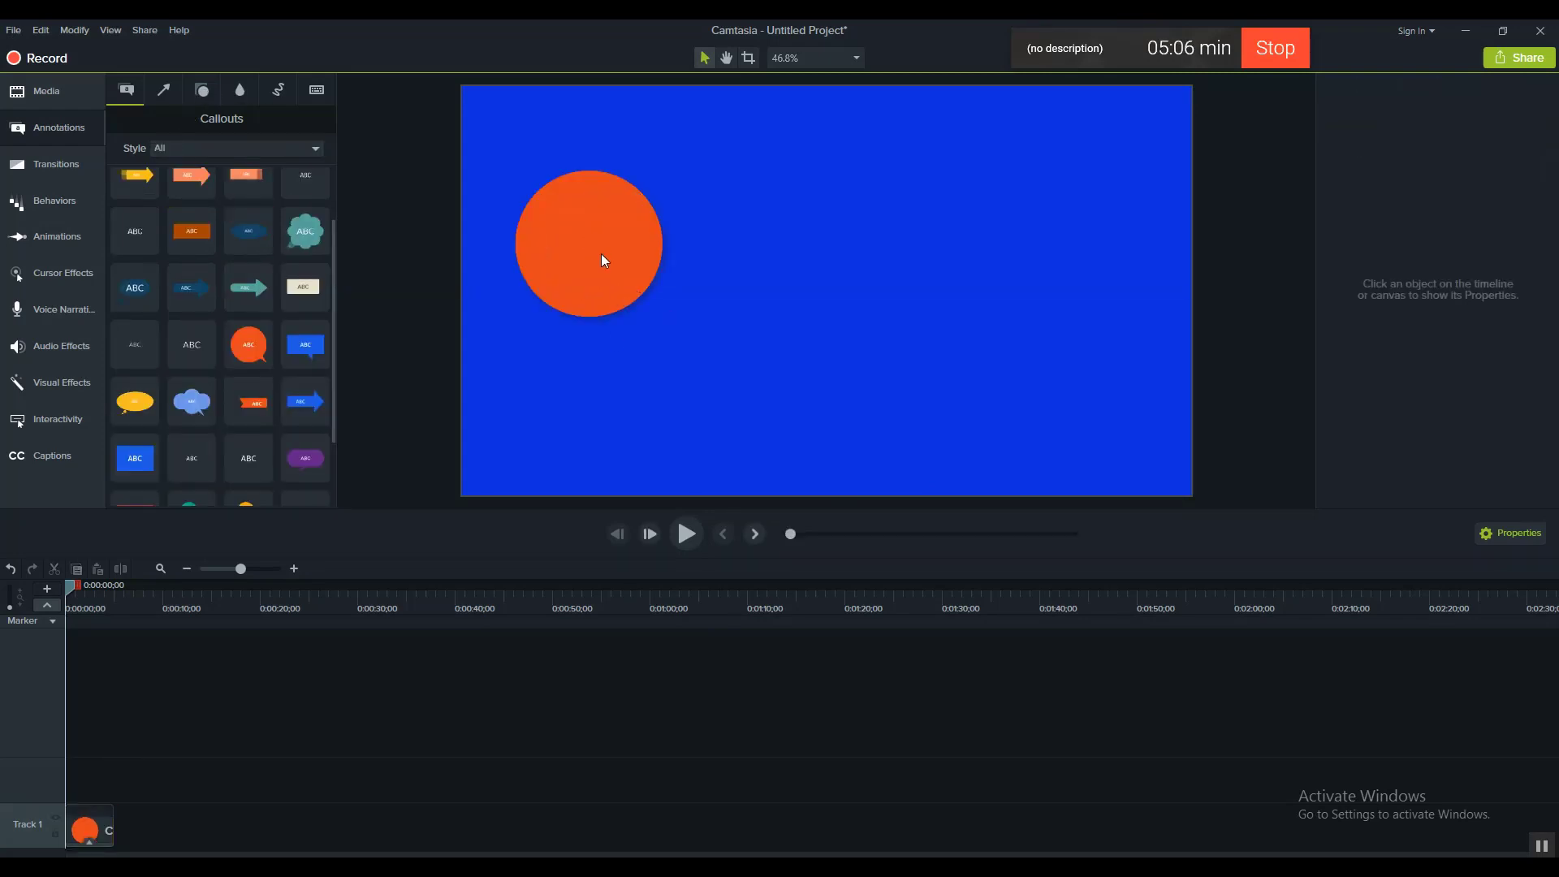
# Step: Shift the orange circle up toward the canvas corner and add a second orange round callout beside it with its ABC text cleared
pyautogui.moveTo(601, 260); pyautogui.dragTo(576, 239)
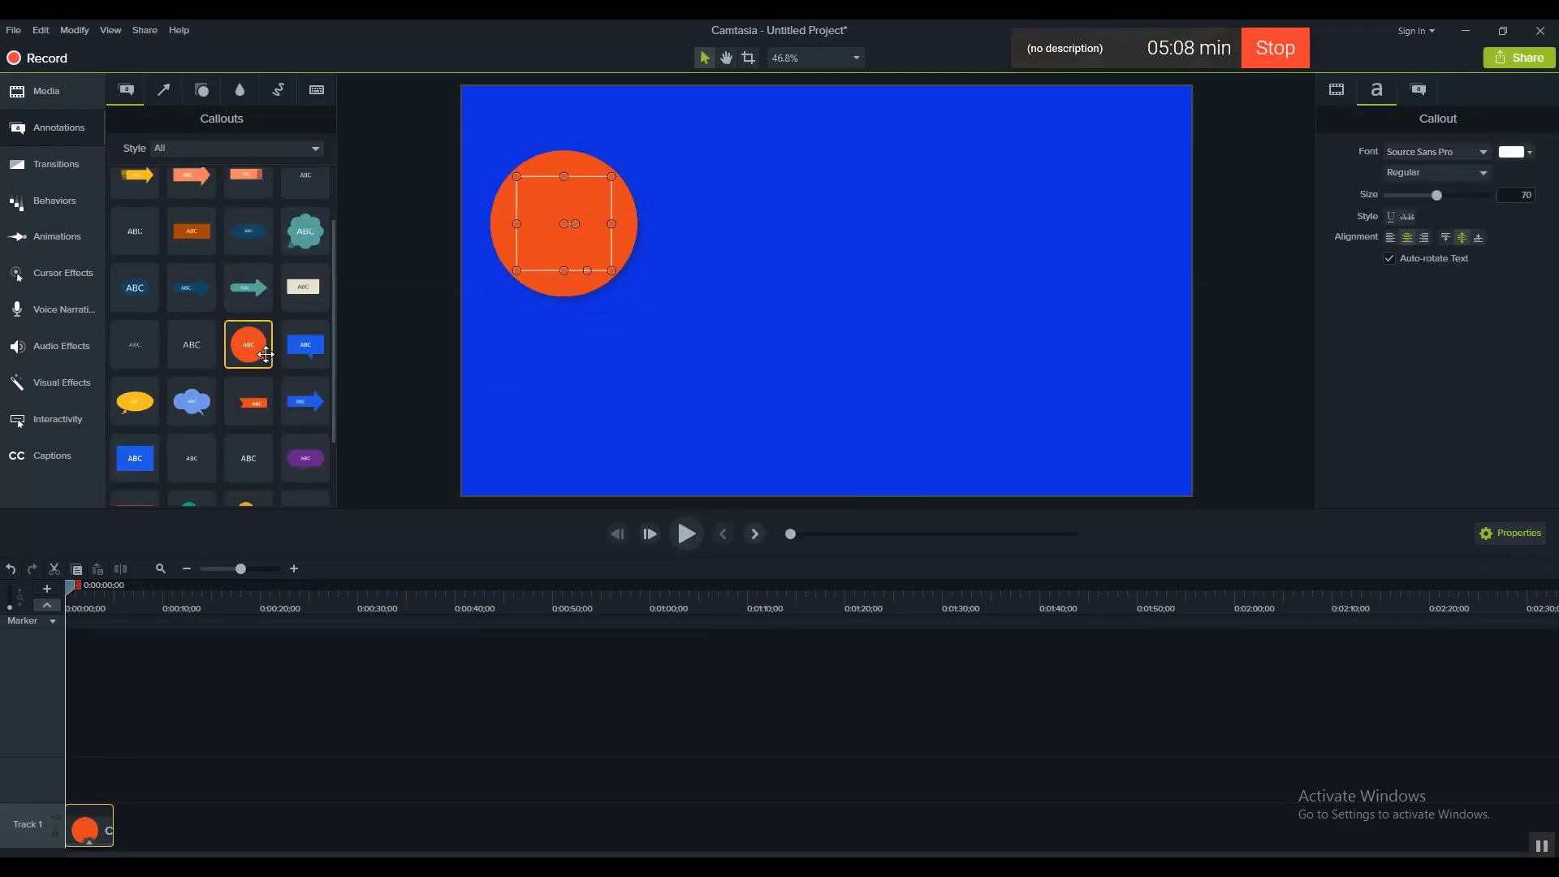
pyautogui.moveTo(262, 354); pyautogui.dragTo(808, 229)
pyautogui.moveTo(881, 299); pyautogui.dragTo(826, 271)
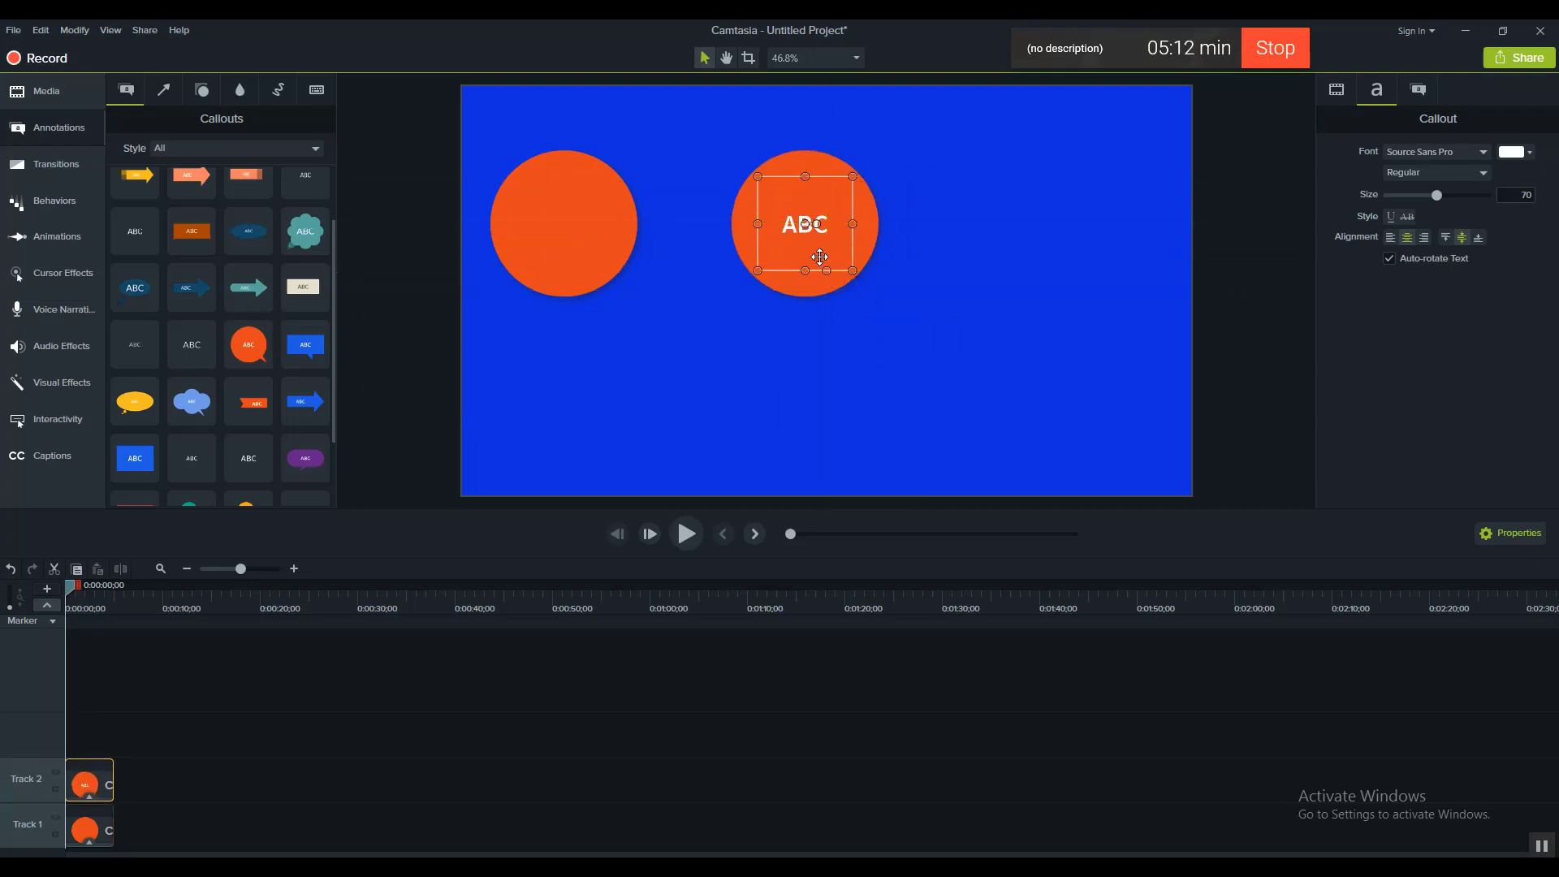
pyautogui.press('Delete')
# Step: Change the second round callout's fill to black
pyautogui.click(1528, 161)
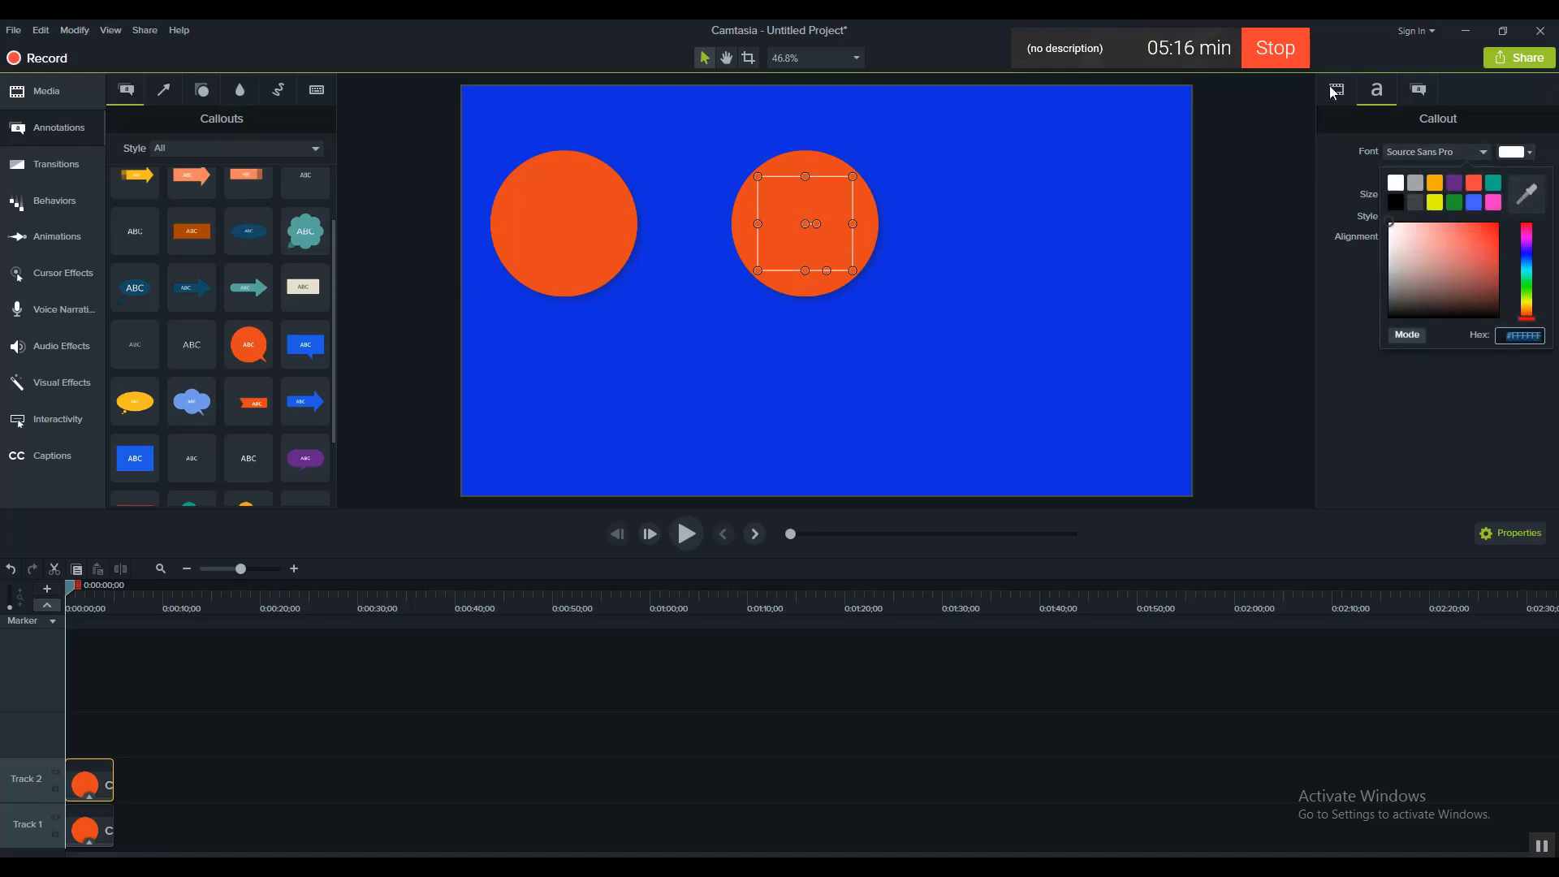
pyautogui.click(1419, 89)
pyautogui.click(1526, 209)
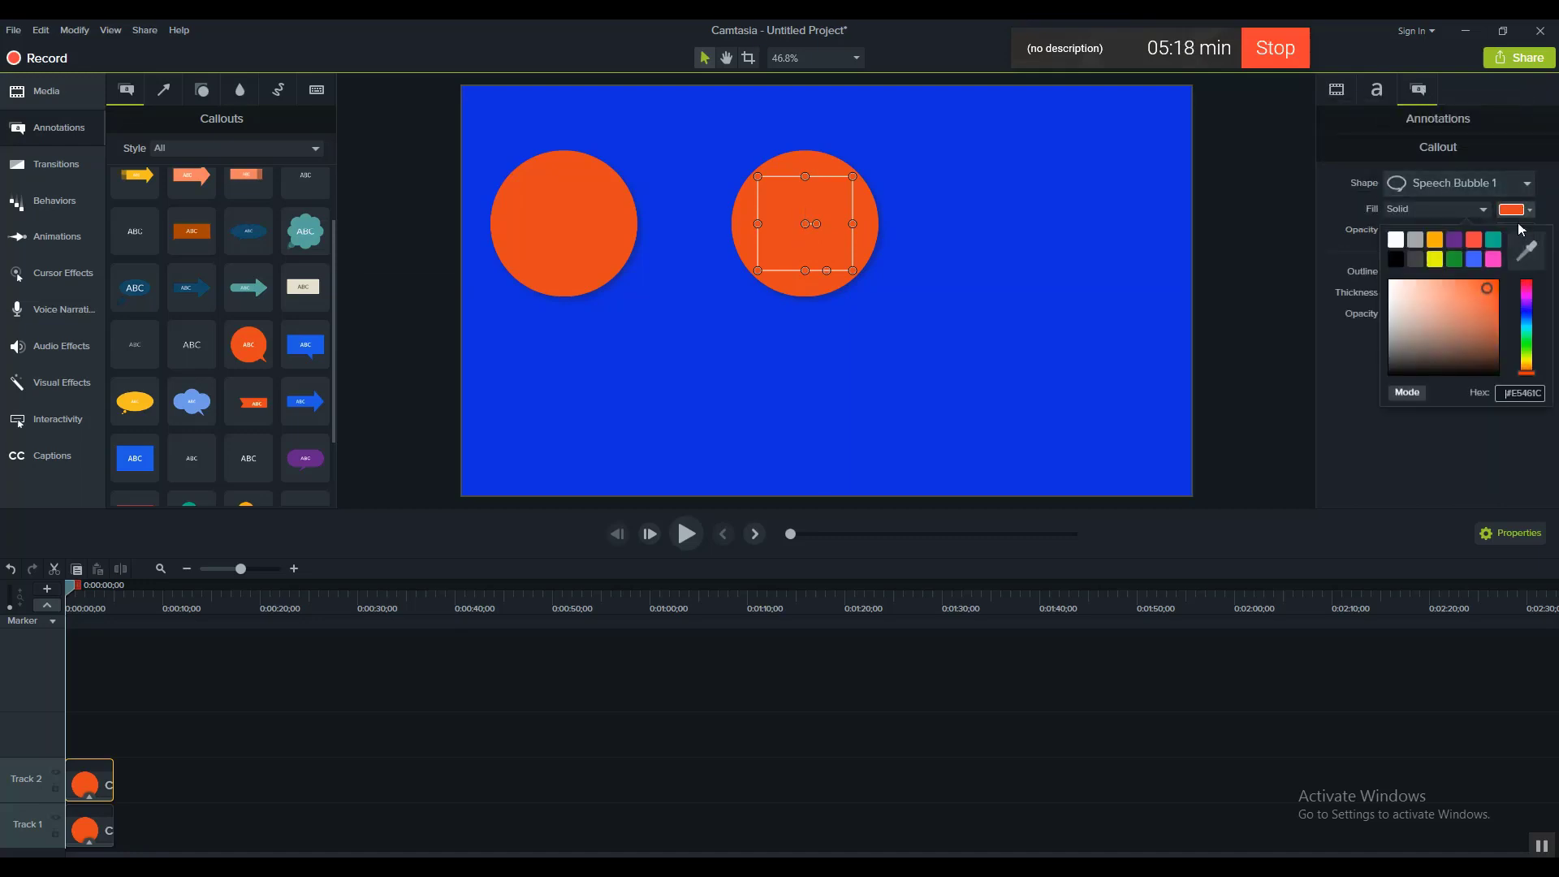
pyautogui.click(1398, 260)
pyautogui.click(972, 318)
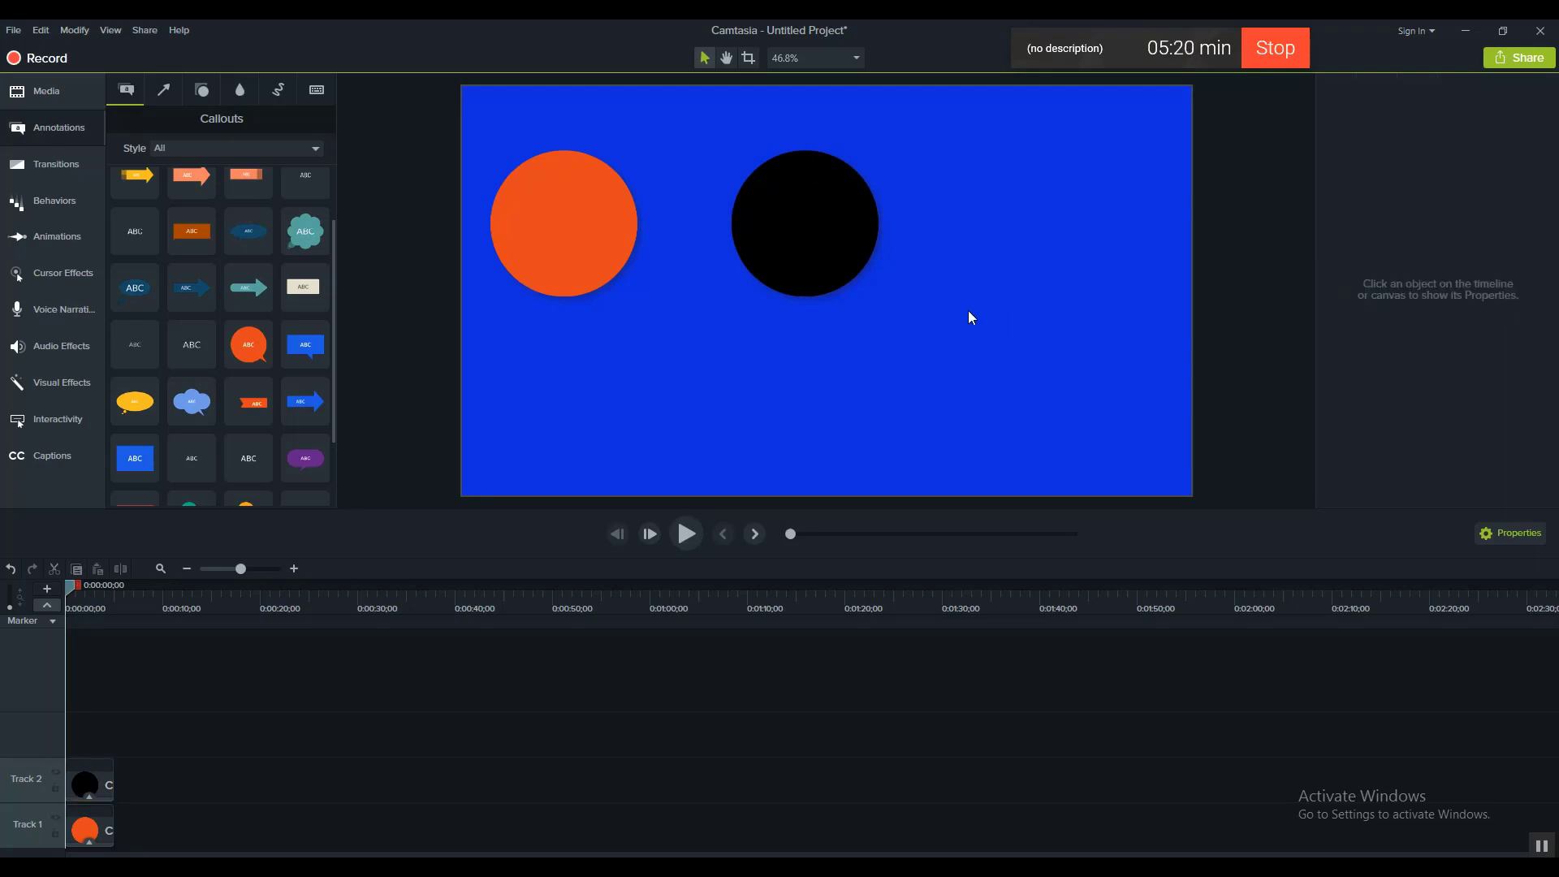
# Step: Duplicate the black circle and place the copy beside it in the same row
pyautogui.click(547, 242)
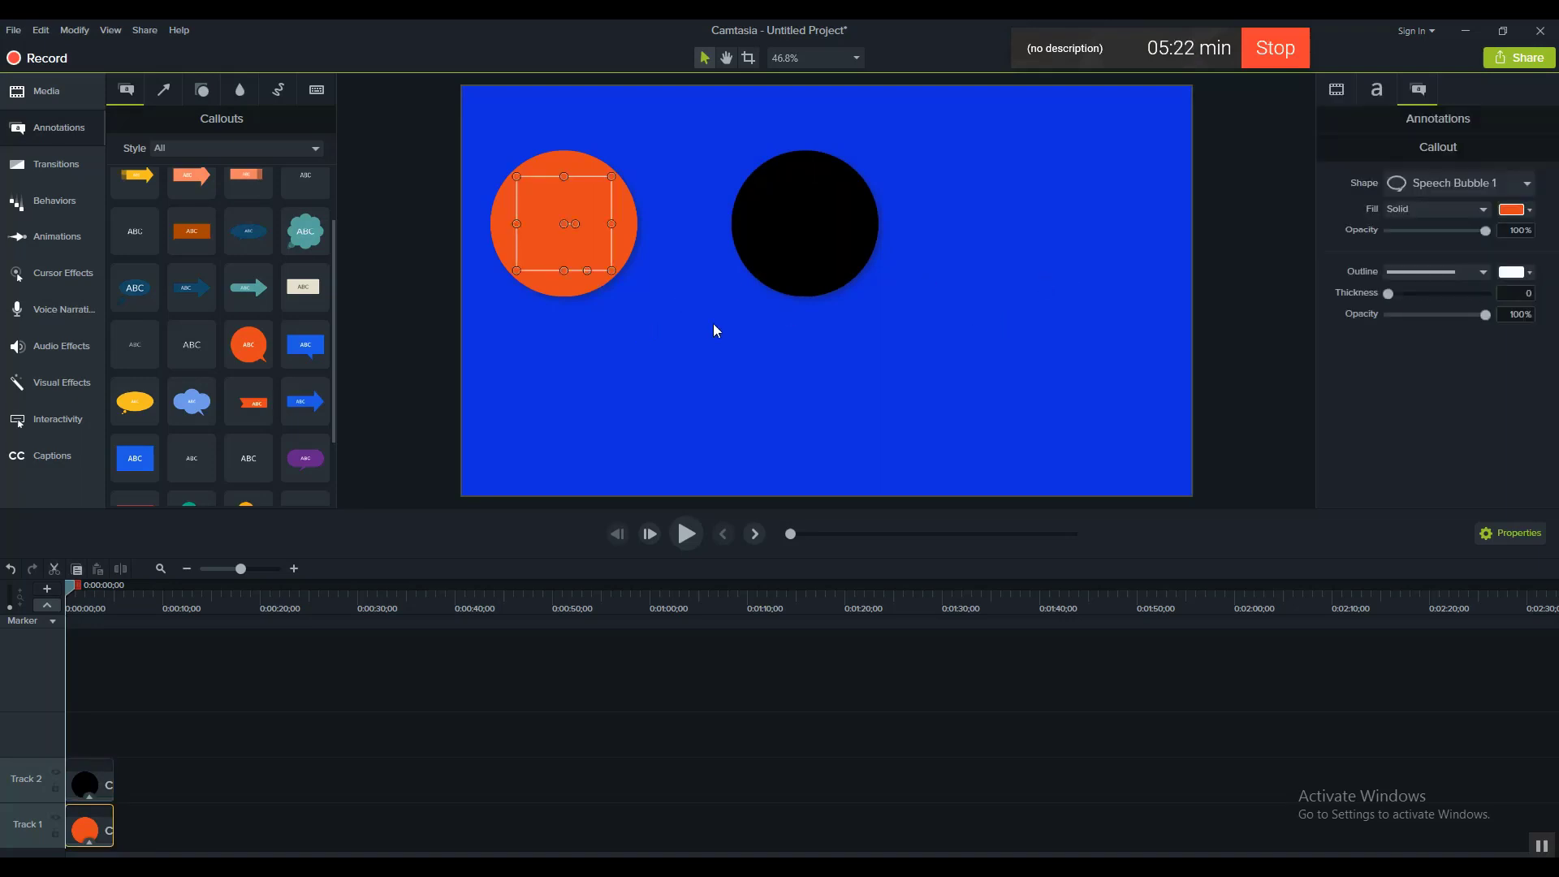
pyautogui.click(620, 312)
pyautogui.rightClick(800, 233)
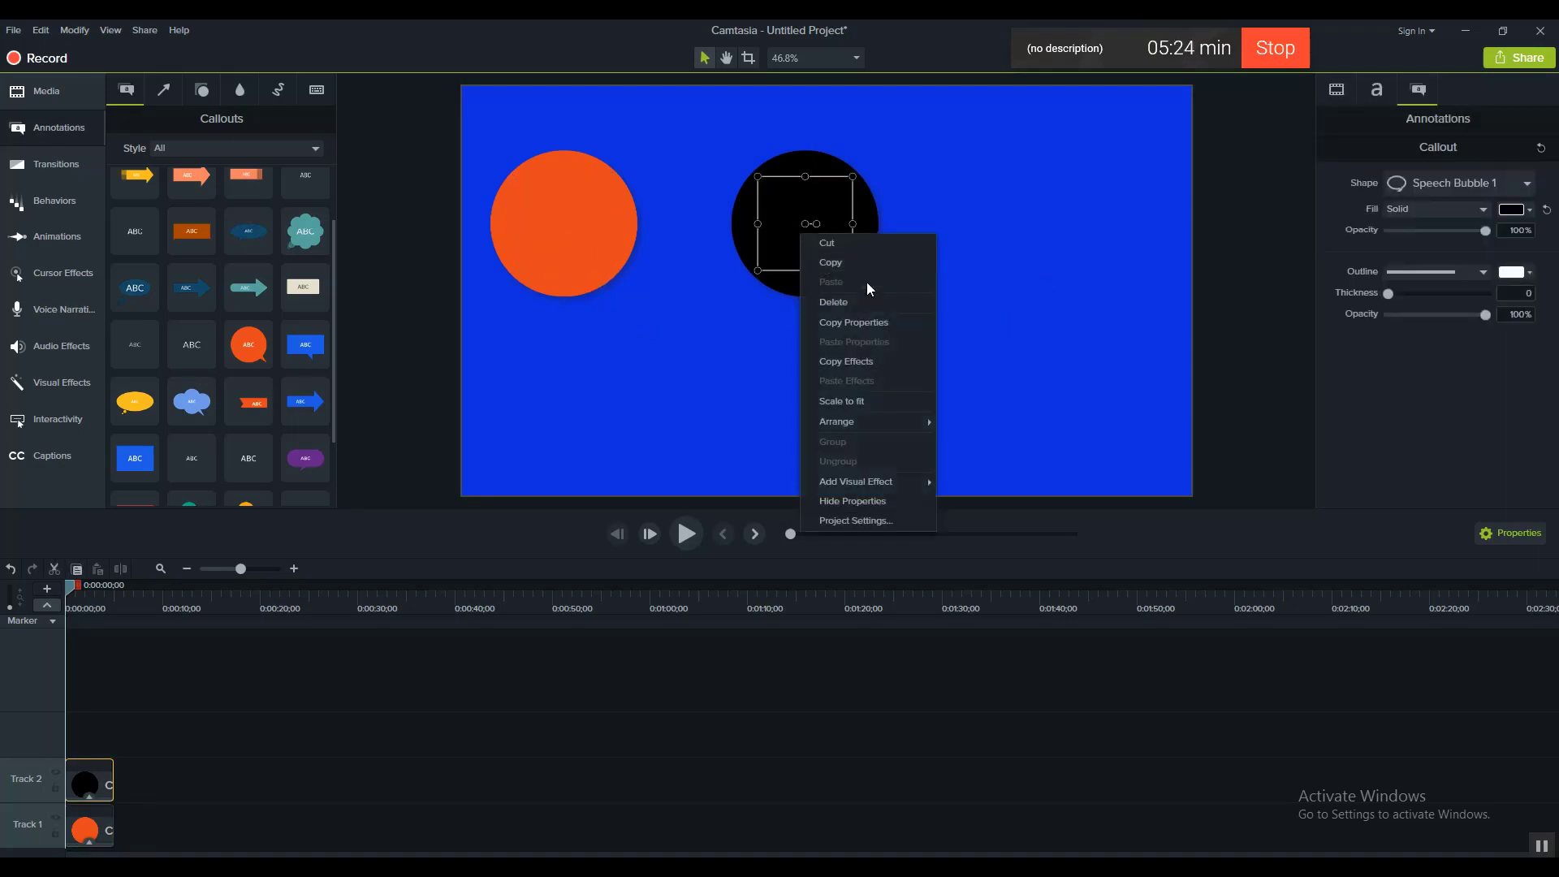
pyautogui.click(863, 271)
pyautogui.hotkey('ctrl', 'v')
pyautogui.moveTo(804, 230); pyautogui.dragTo(1016, 241)
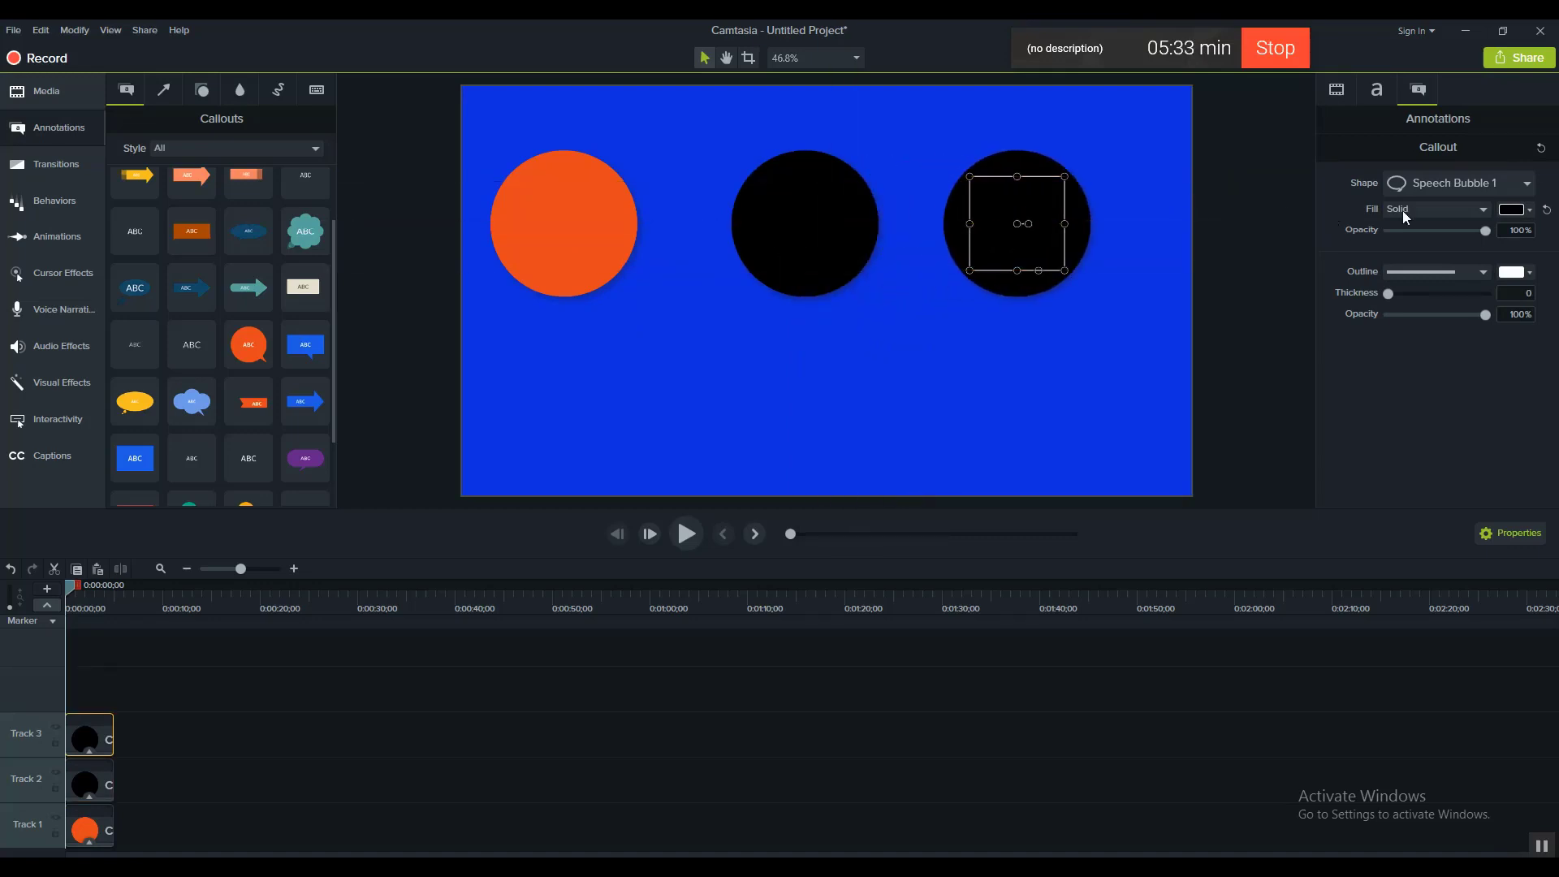
# Step: Fill the duplicated circle with yellow and move it closer to the canvas's right edge
pyautogui.click(1529, 210)
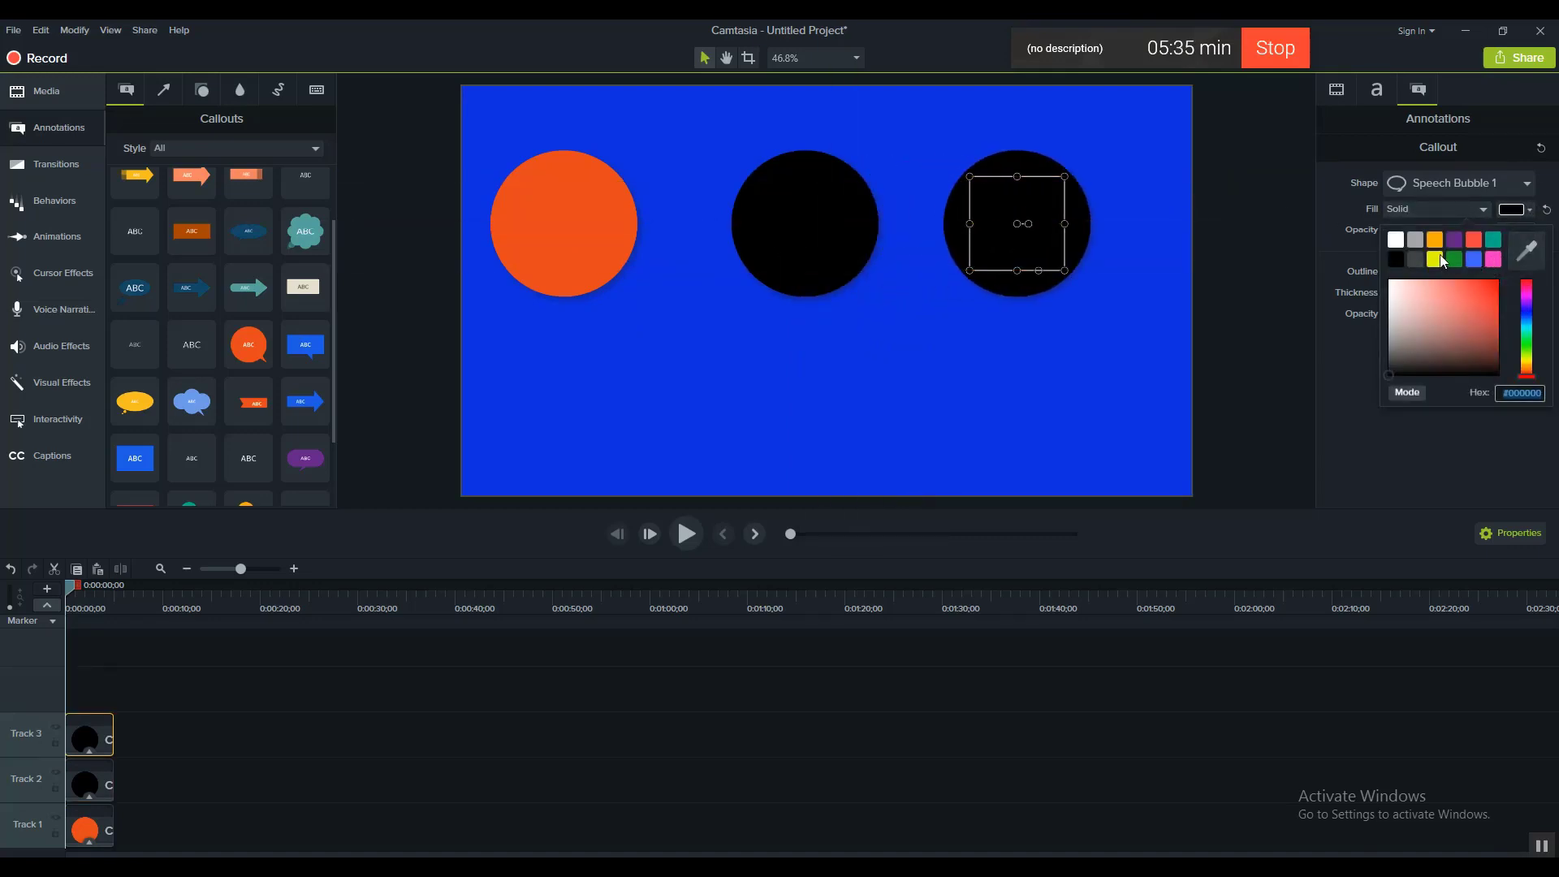
pyautogui.click(1435, 258)
pyautogui.click(1051, 326)
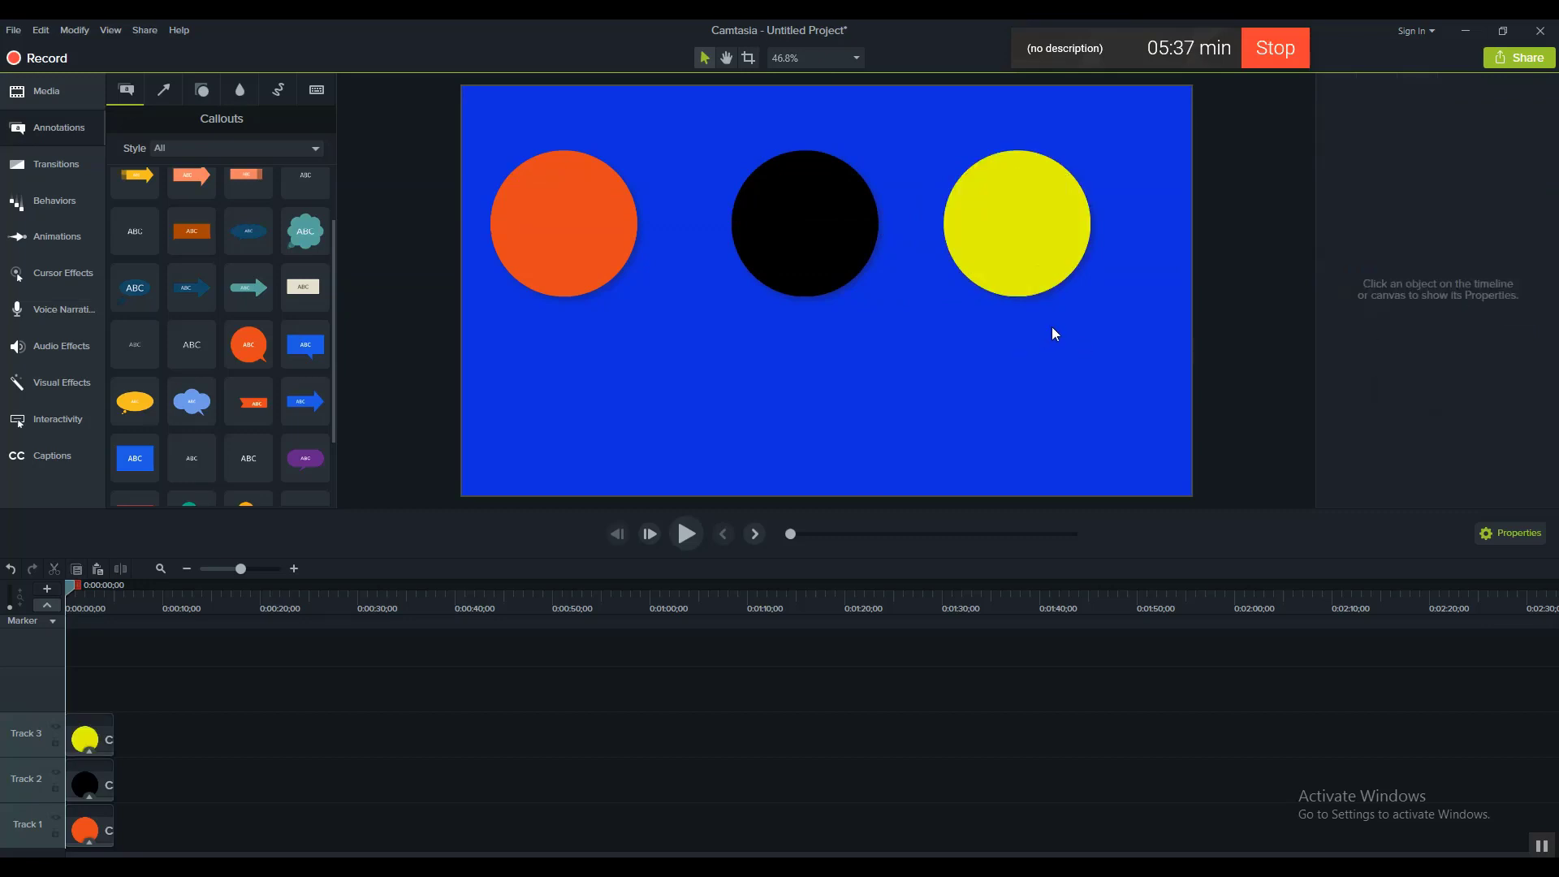
pyautogui.moveTo(1028, 247); pyautogui.dragTo(1056, 246)
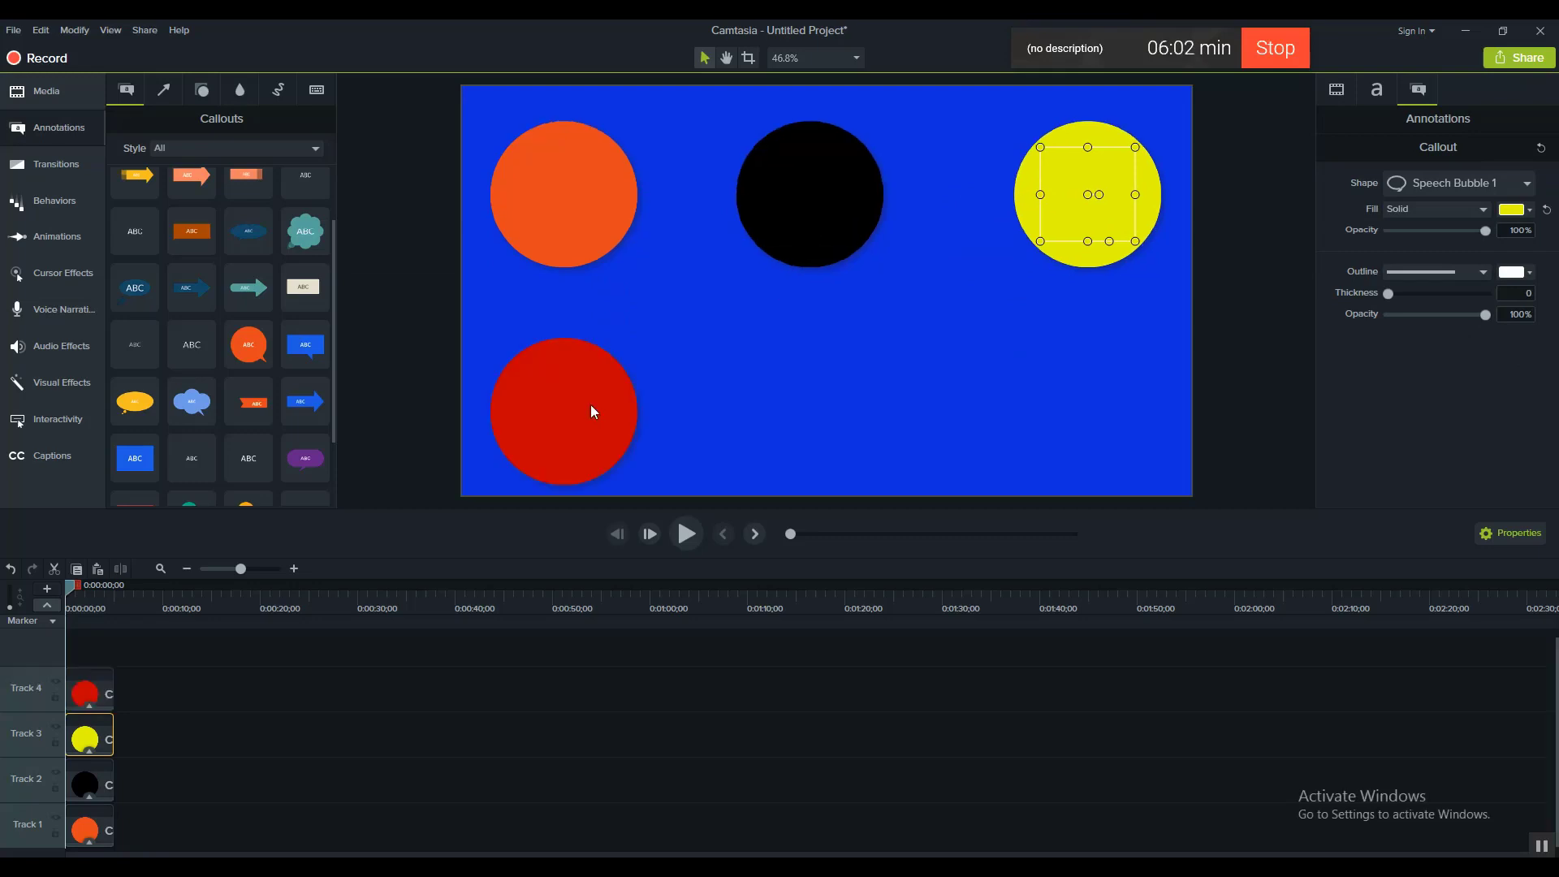
pyautogui.click(589, 404)
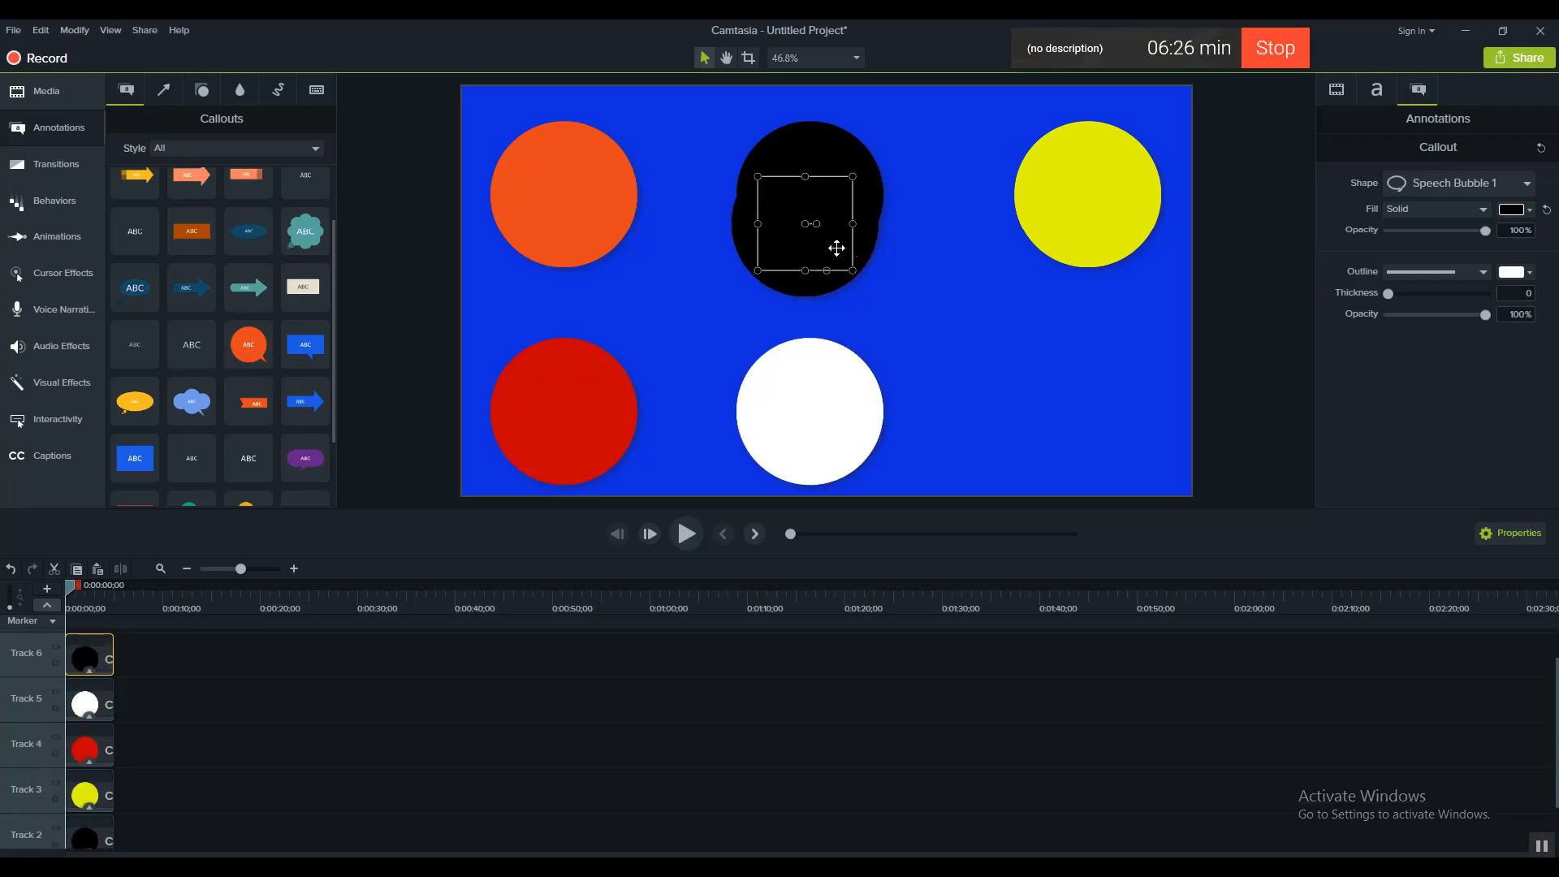
# Step: Place the new black circle copy in the canvas's lower-right area, check the dark blue pairings in Chrome's color chart, and return to Camtasia
pyautogui.moveTo(836, 247); pyautogui.dragTo(1097, 433)
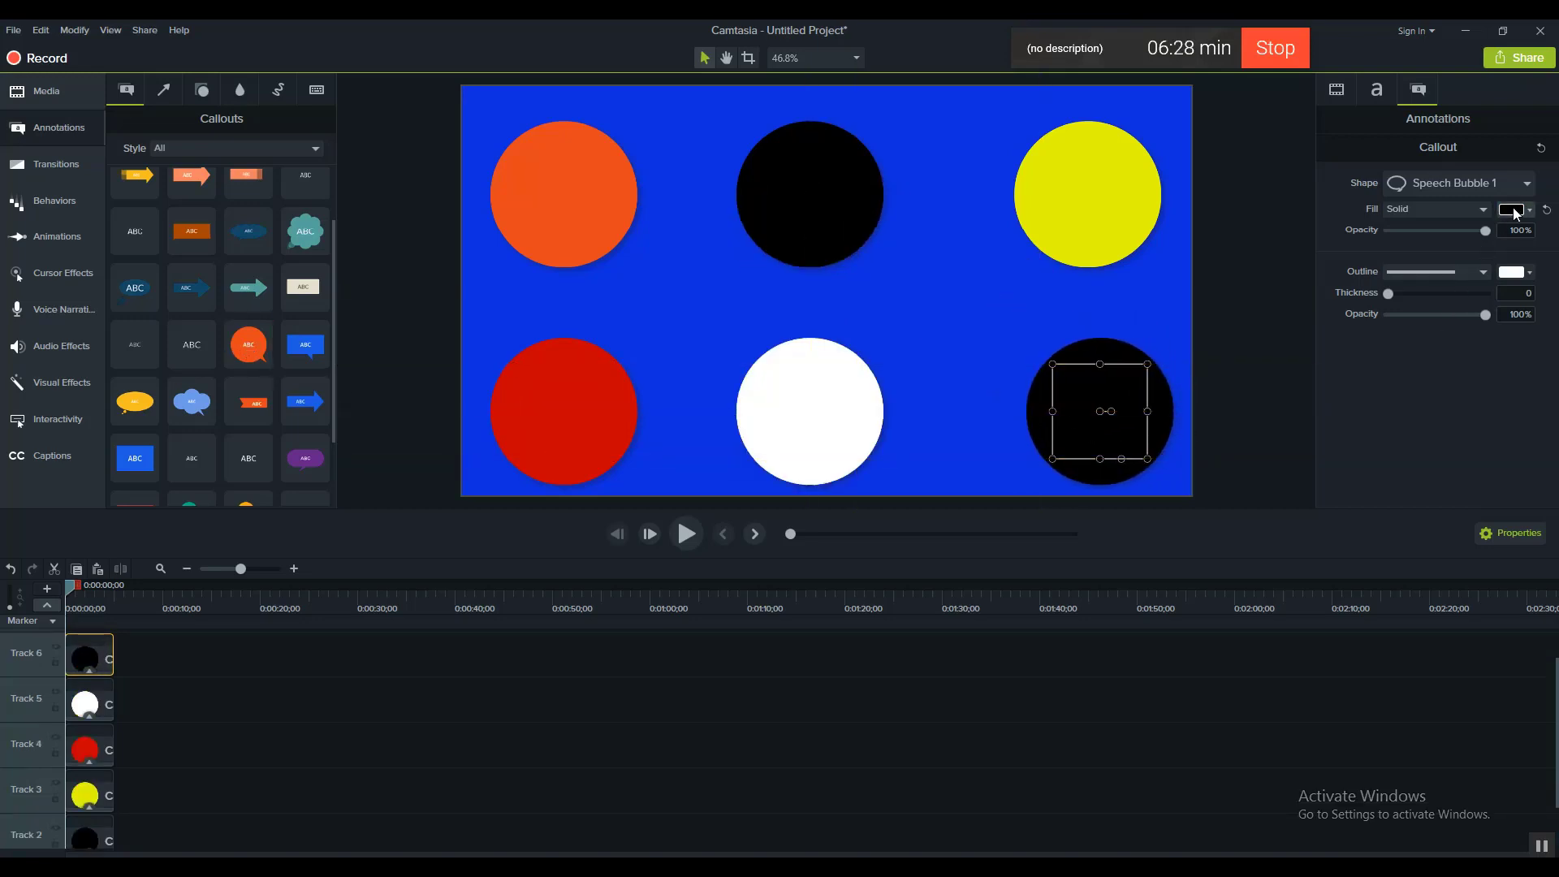
pyautogui.click(1514, 210)
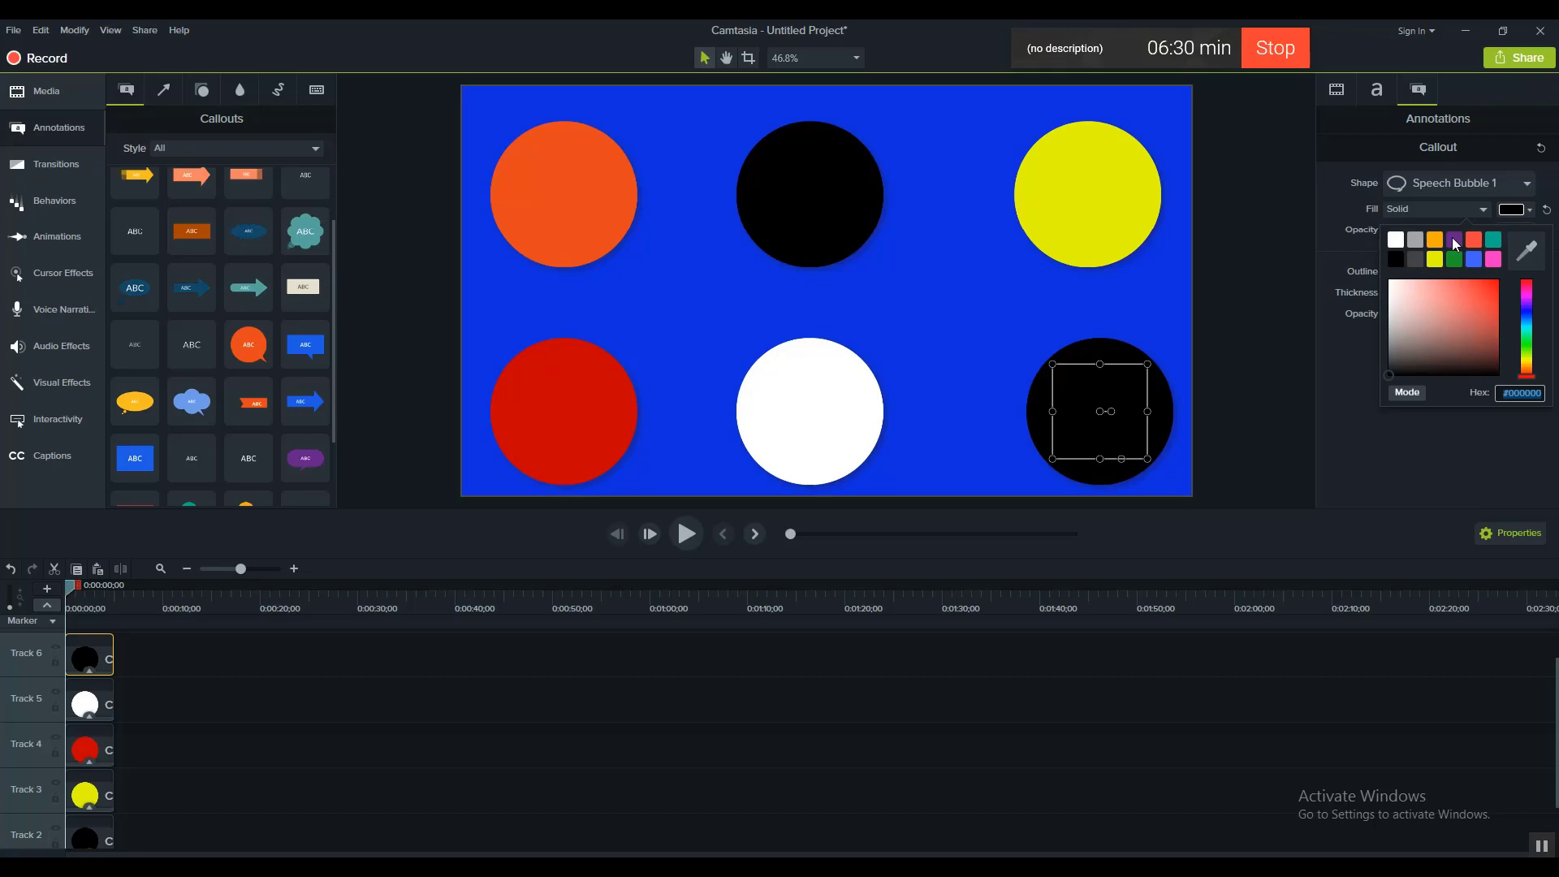
pyautogui.hotkey('alt', 'Tab')
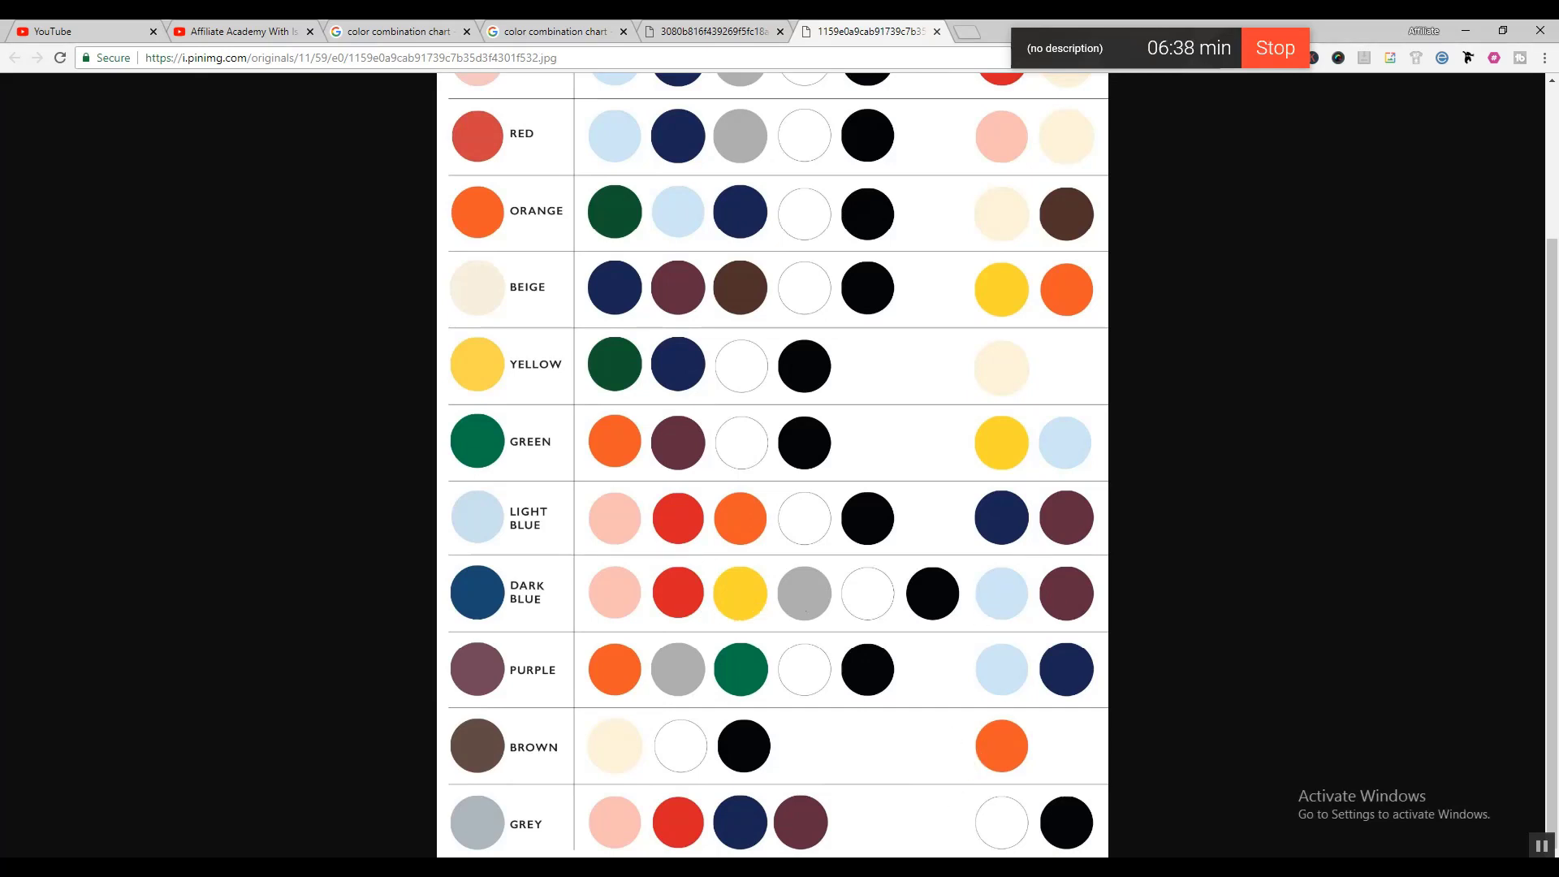
pyautogui.hotkey('alt', 'Tab')
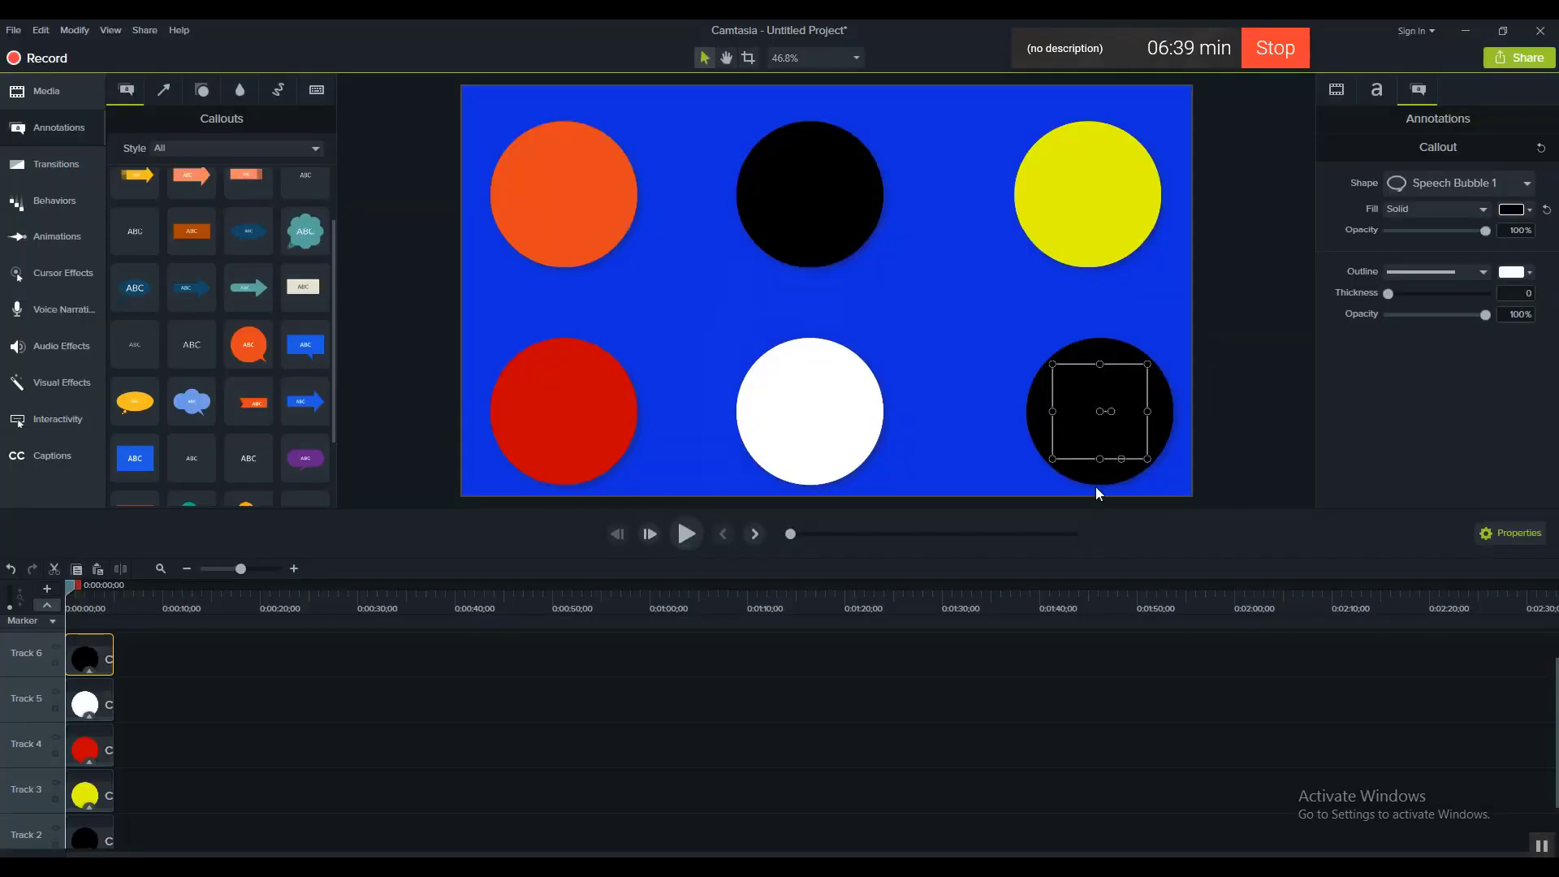
# Step: Fill the lower-right circle with a pale blue-green and align it directly below the yellow circle
pyautogui.click(1512, 209)
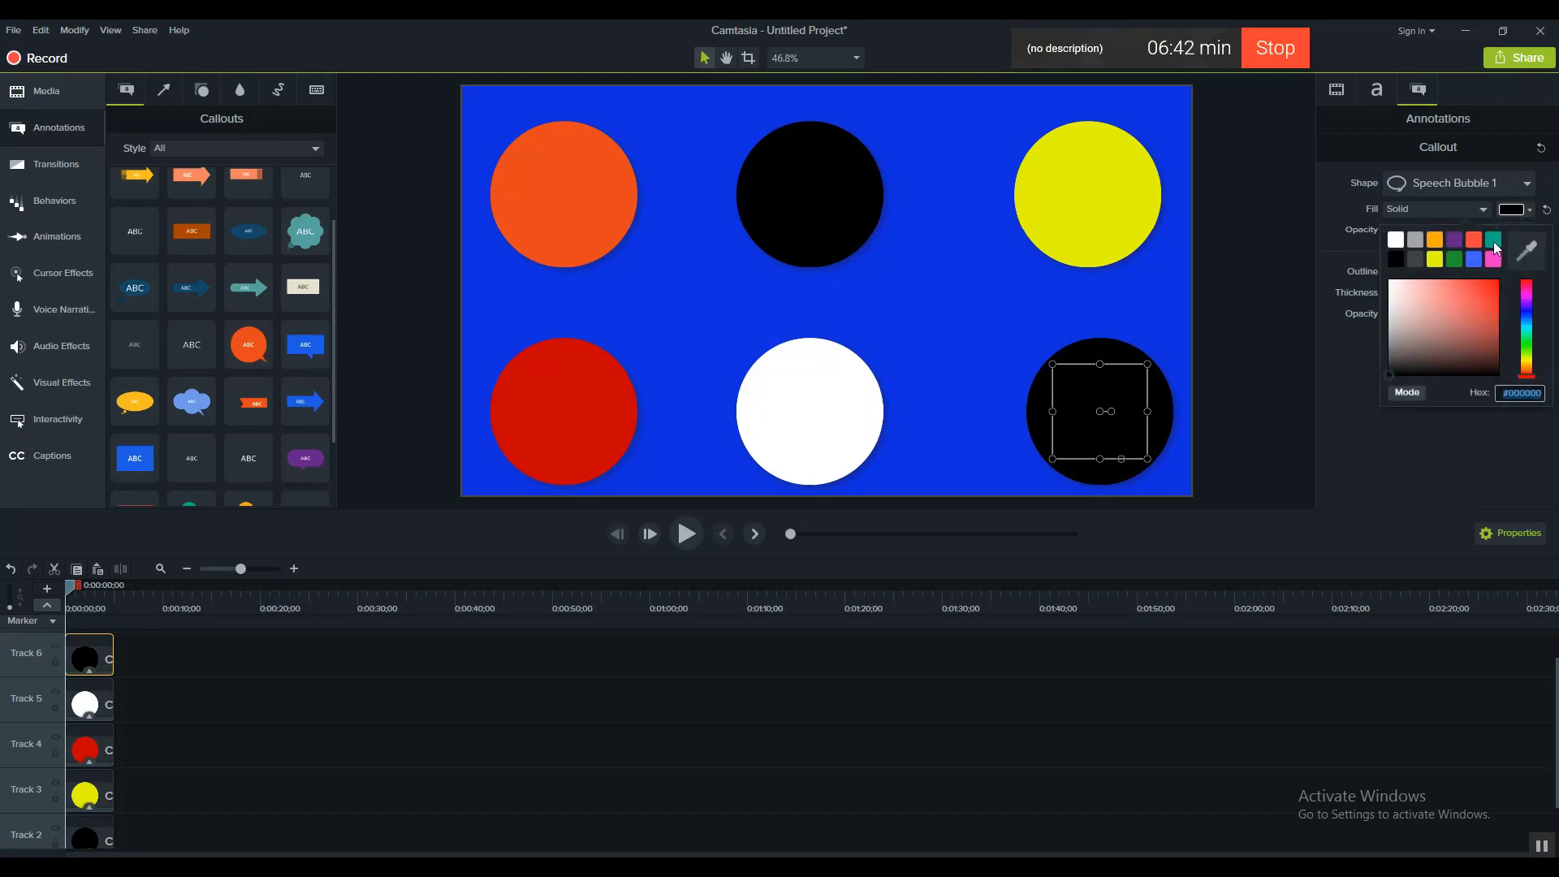
pyautogui.click(1494, 243)
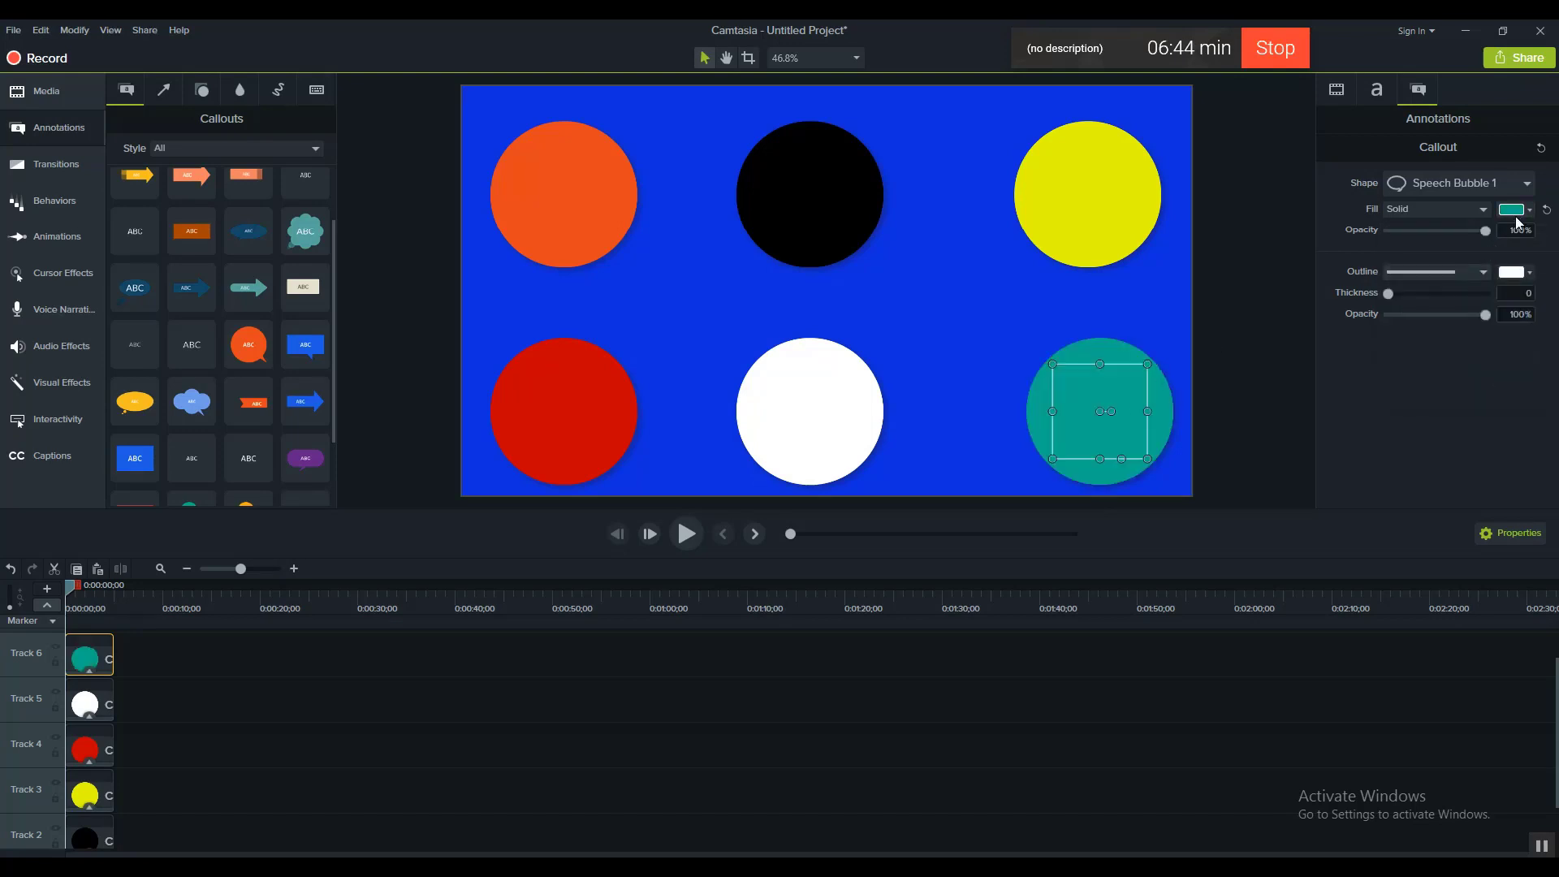
pyautogui.click(1512, 210)
pyautogui.click(1520, 154)
pyautogui.click(861, 373)
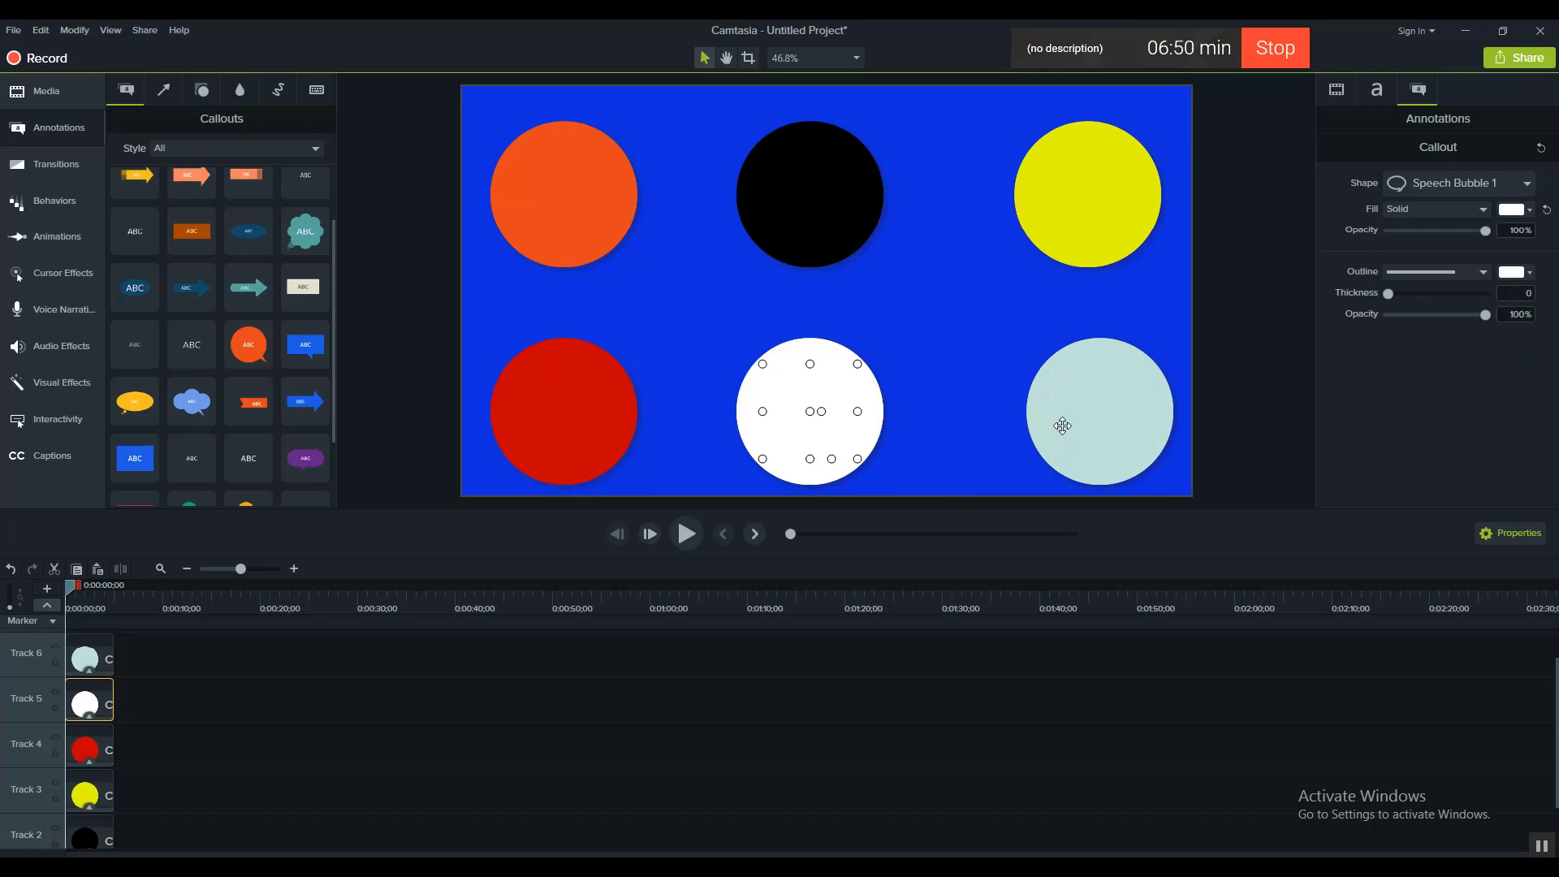
pyautogui.moveTo(1062, 425); pyautogui.dragTo(1055, 426)
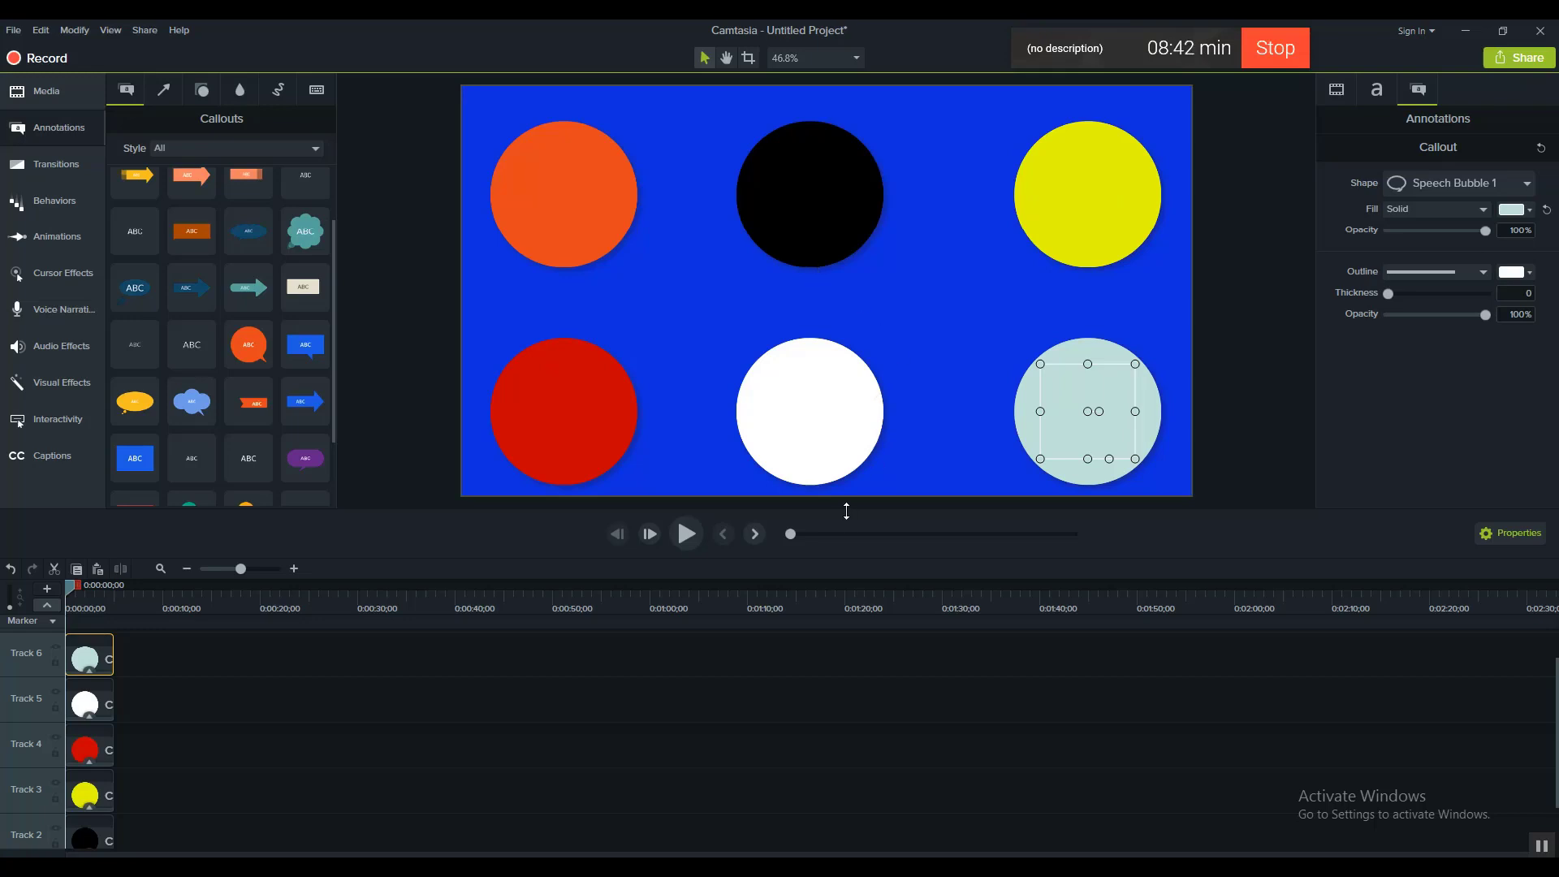
# Step: Move the white circle off the canvas below its lower edge and enlarge the yellow circle so it overflows the right edge
pyautogui.click(830, 440)
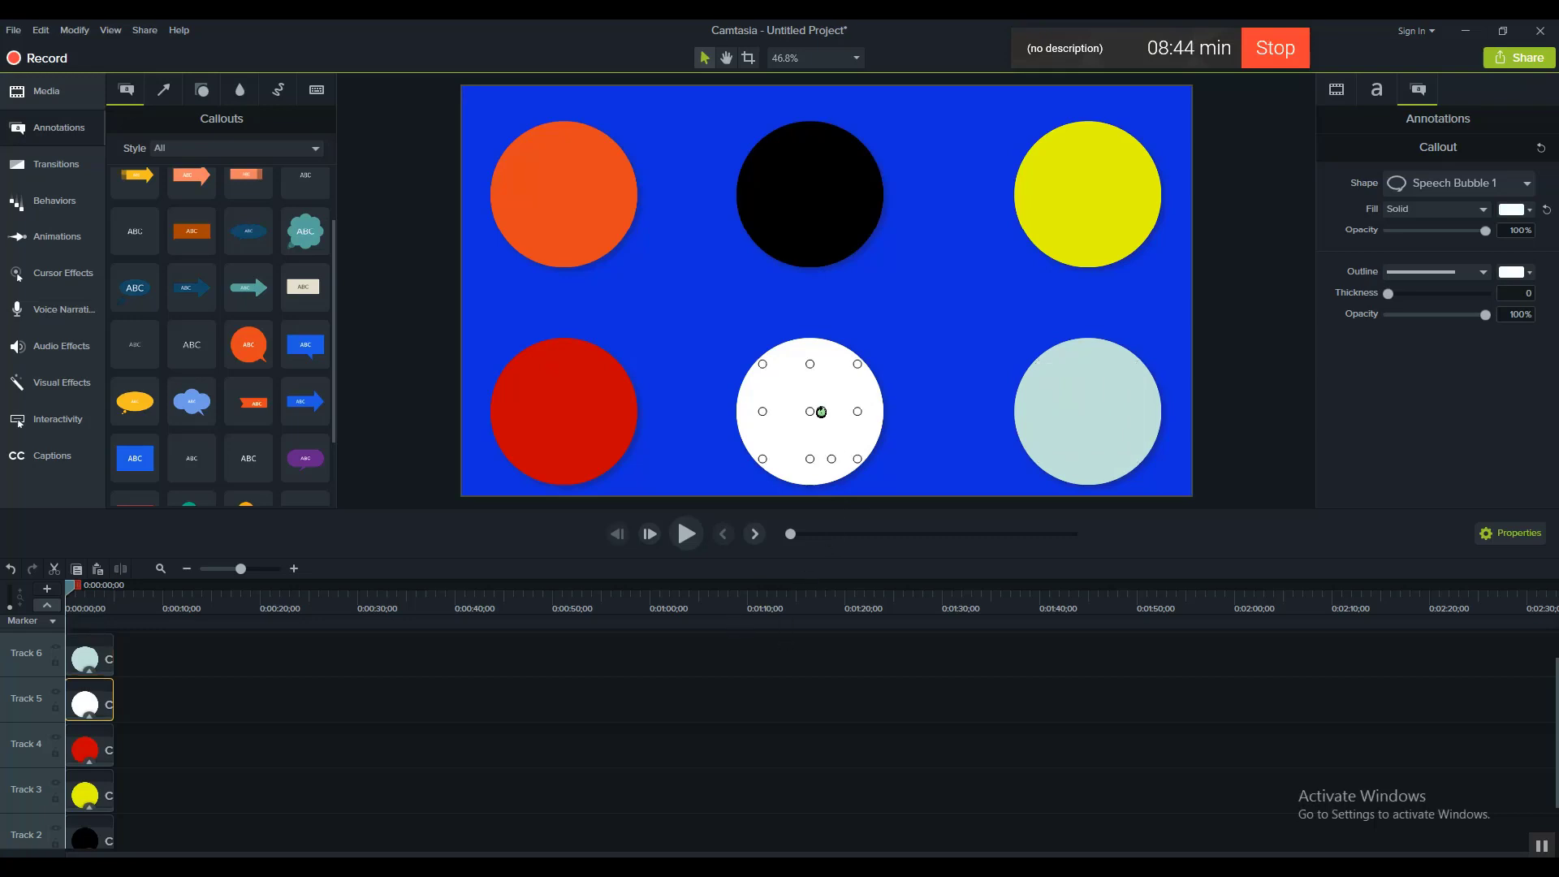
pyautogui.moveTo(810, 414); pyautogui.dragTo(946, 457)
pyautogui.click(947, 457)
pyautogui.moveTo(810, 403); pyautogui.dragTo(818, 574)
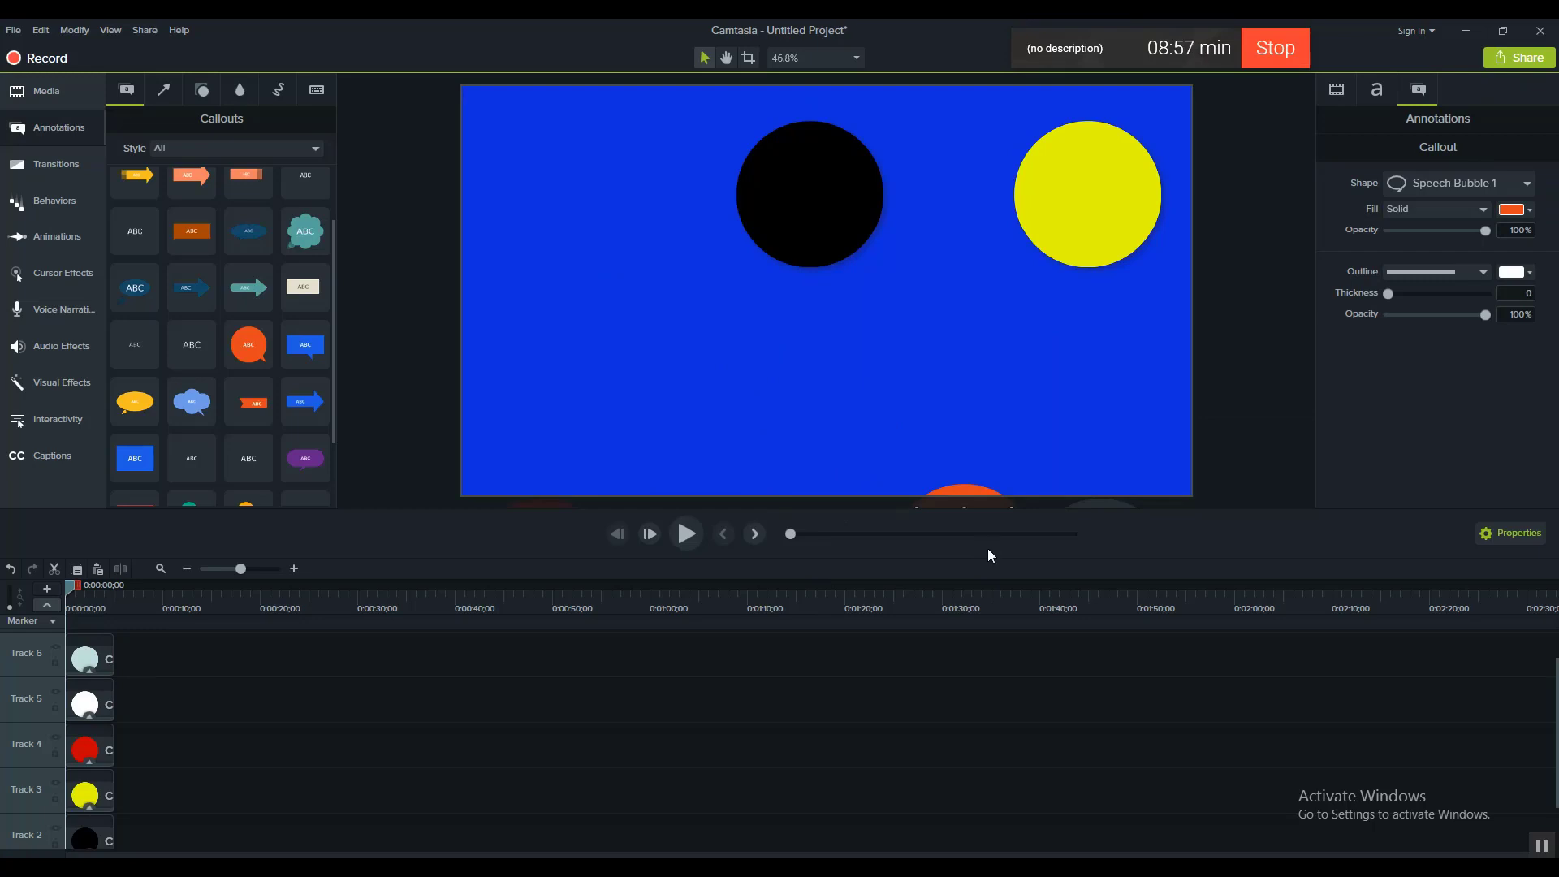
pyautogui.click(1080, 207)
pyautogui.moveTo(1079, 207); pyautogui.dragTo(1114, 529)
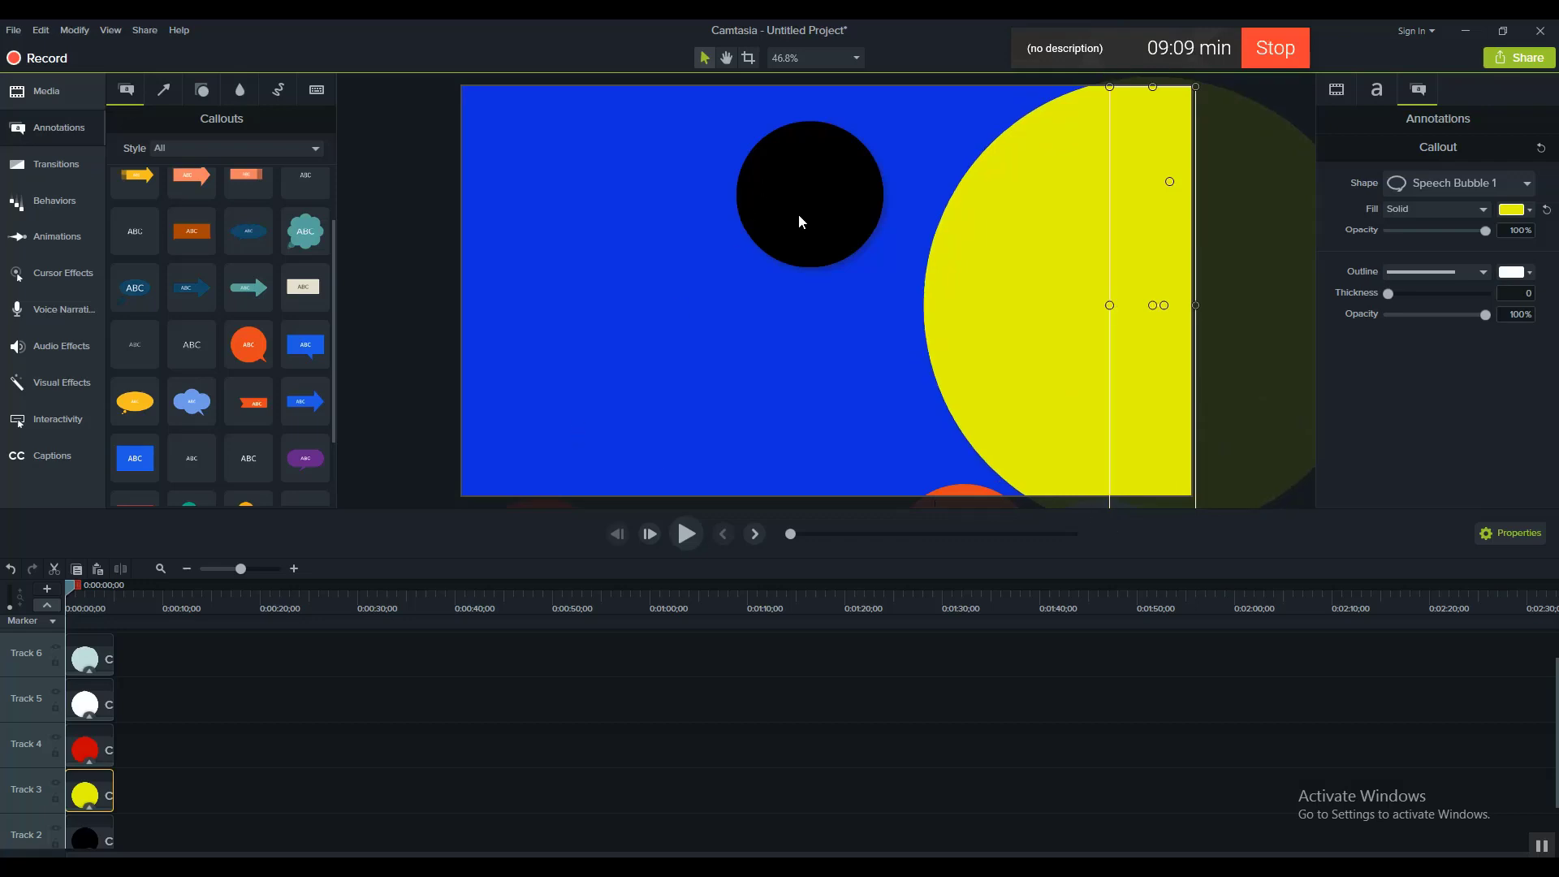
# Step: Move the black circle to the left side of the canvas and enlarge it slightly
pyautogui.moveTo(801, 229); pyautogui.dragTo(531, 294)
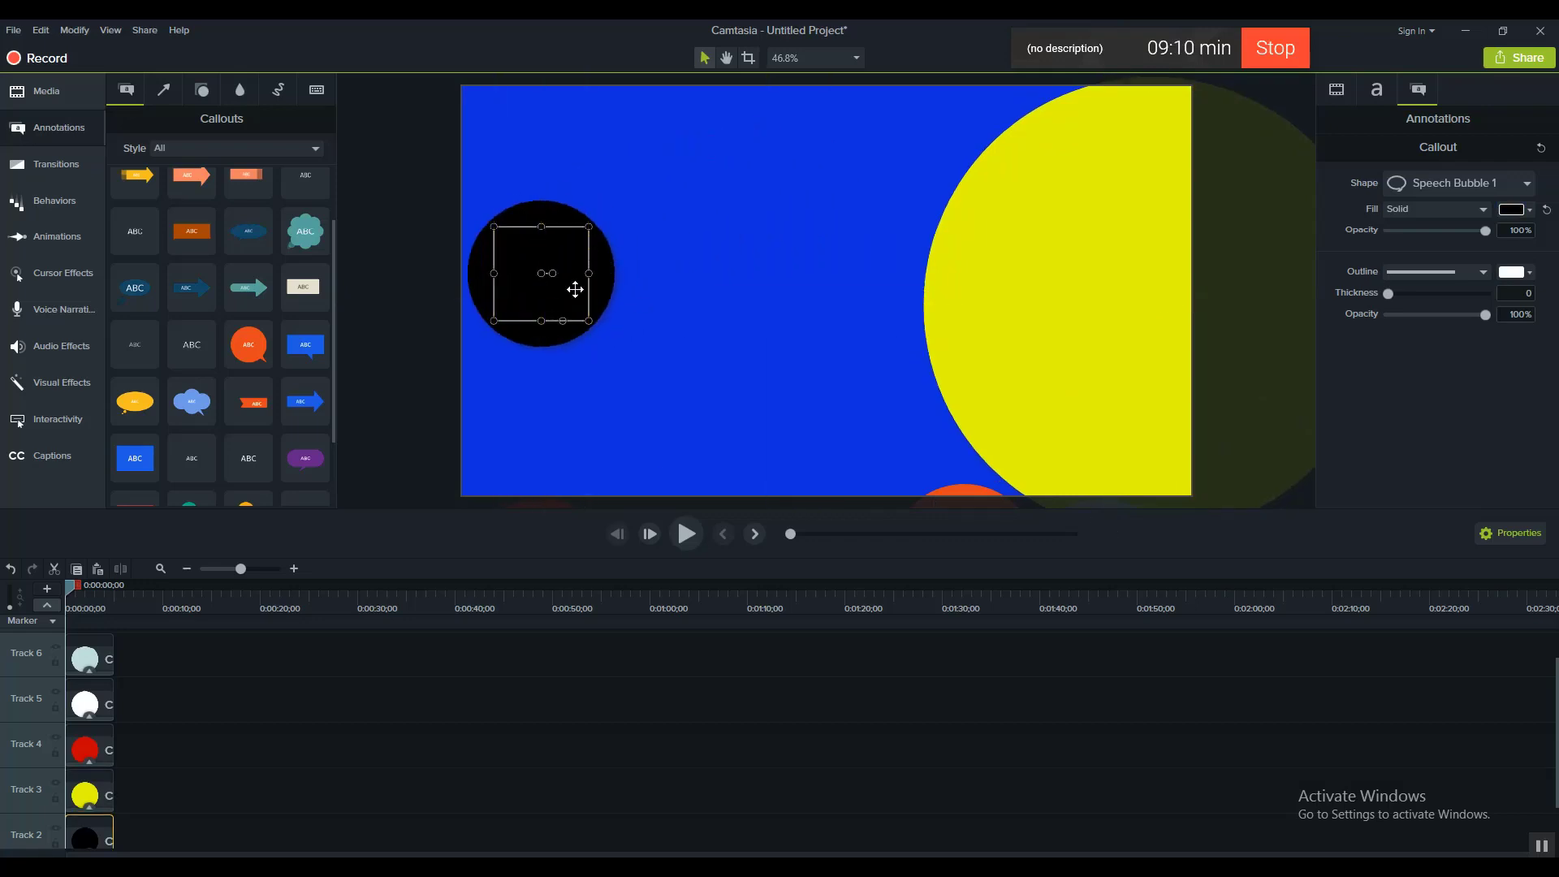
pyautogui.click(675, 261)
pyautogui.click(581, 303)
pyautogui.moveTo(590, 227); pyautogui.dragTo(631, 209)
pyautogui.click(721, 209)
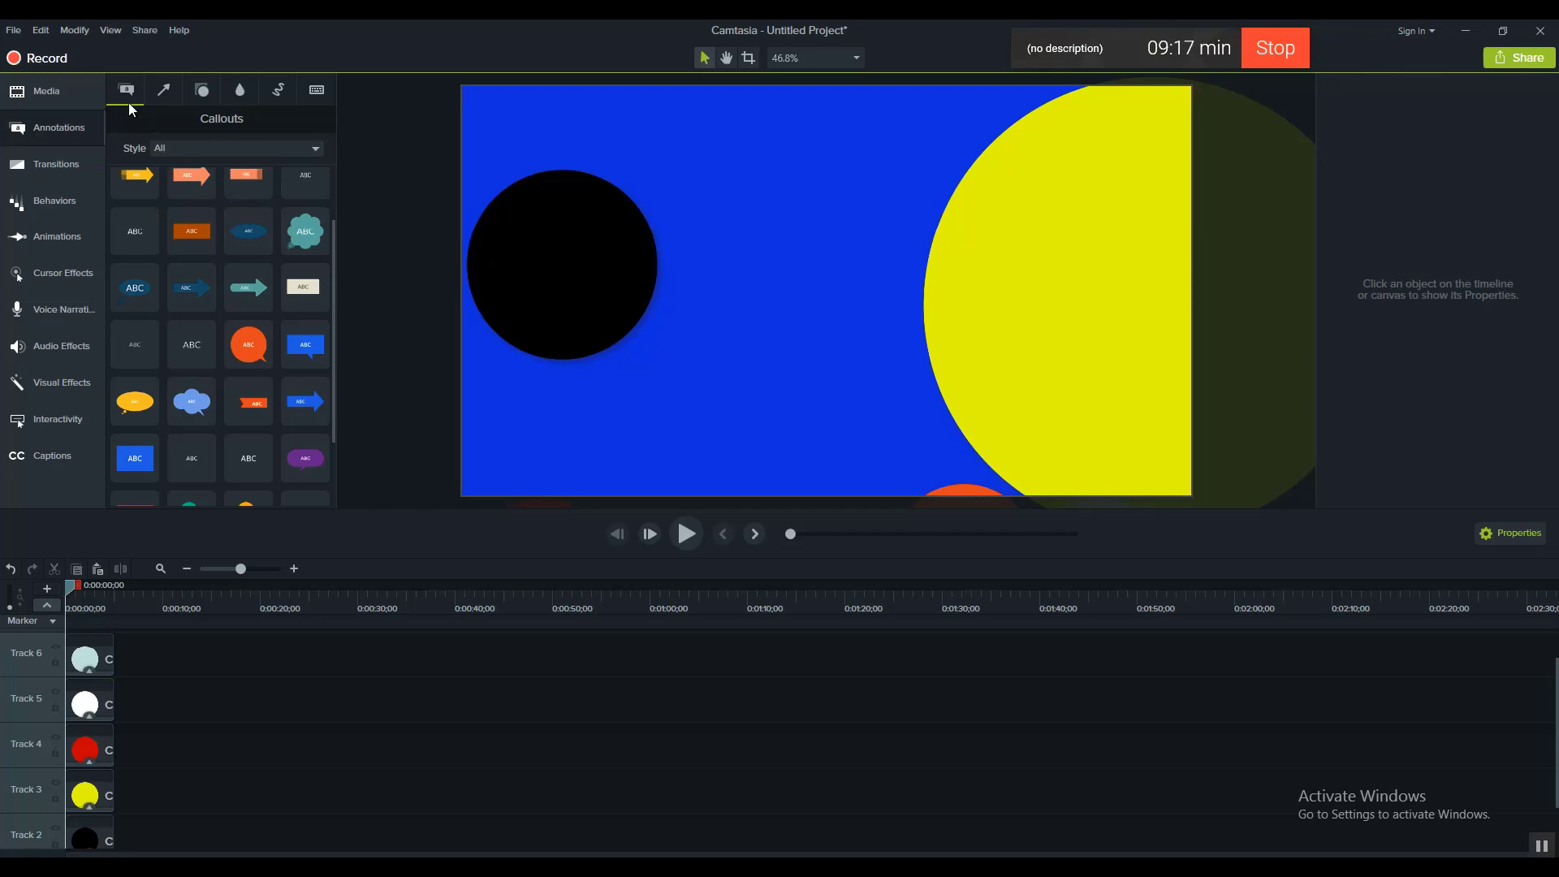
# Step: Import the NAVIFORCE watch image and place it on the canvas over the black circle
pyautogui.click(47, 92)
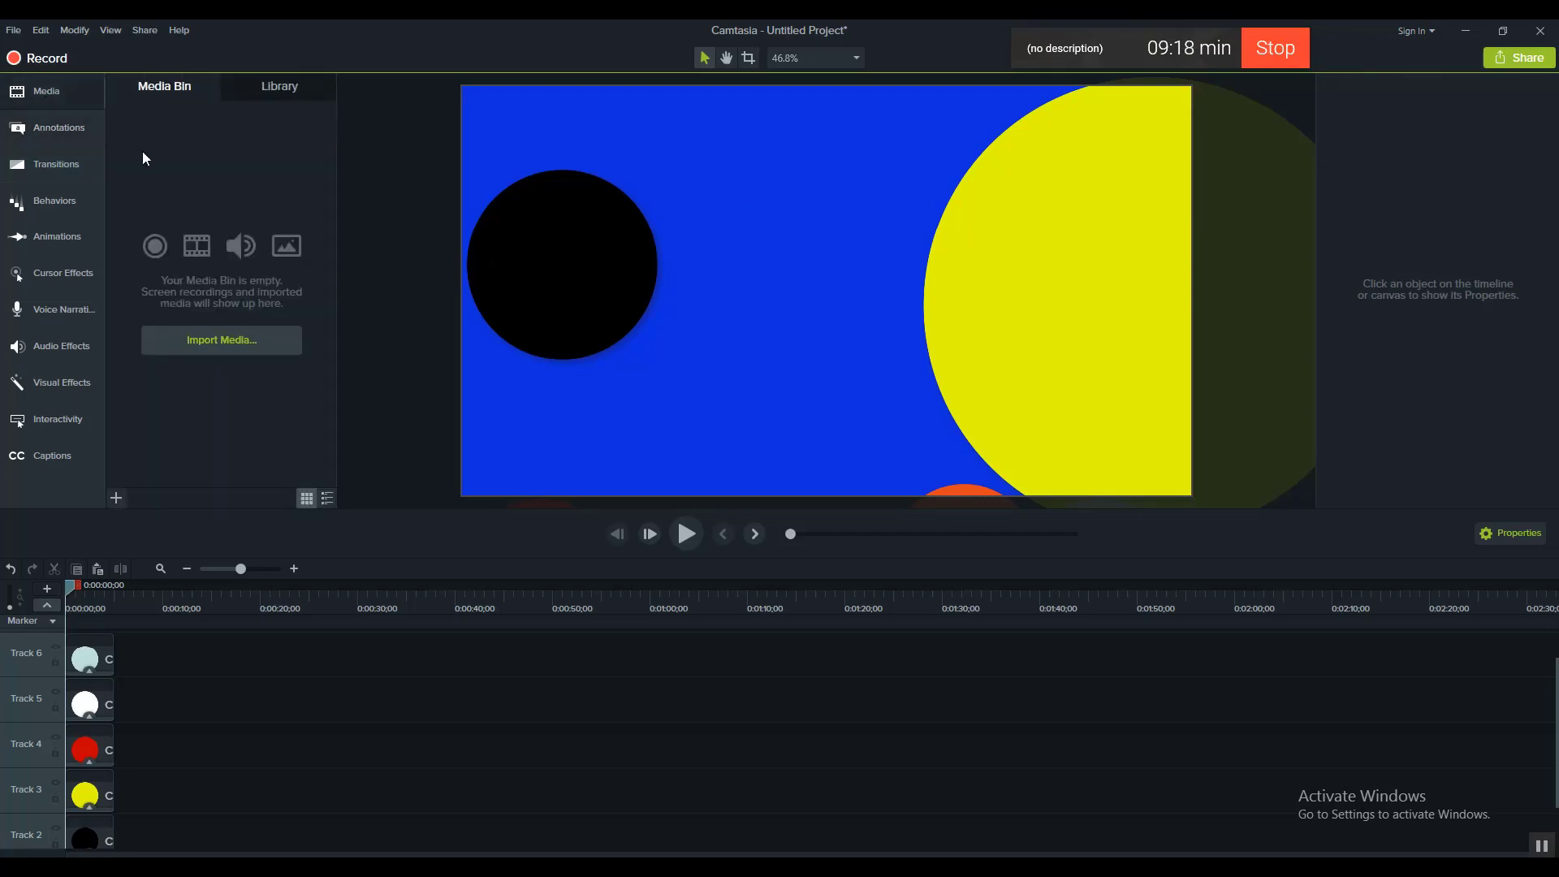
pyautogui.click(193, 348)
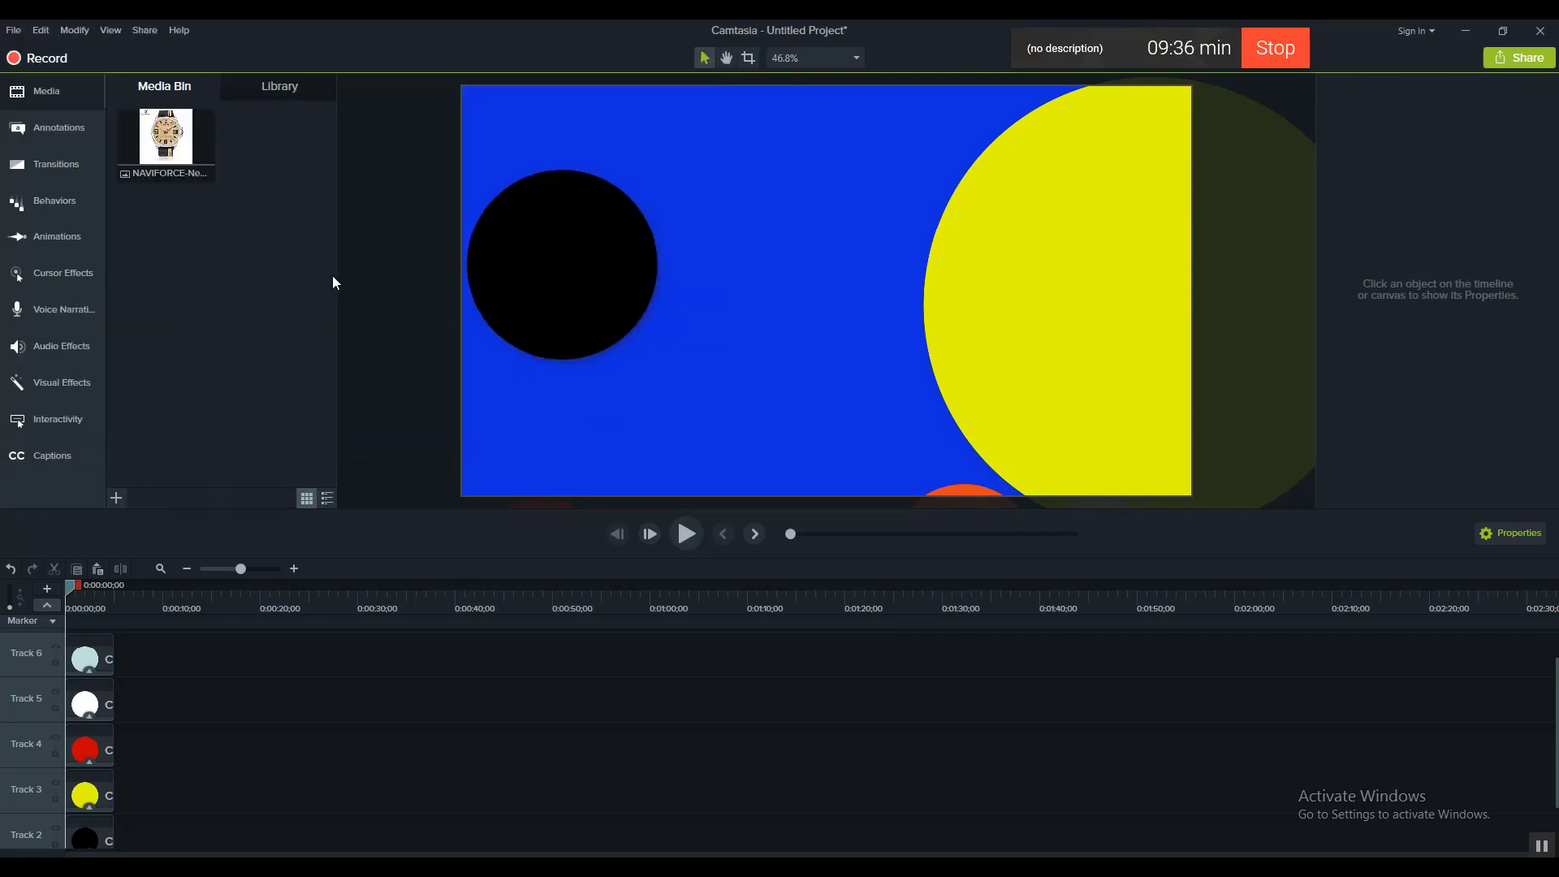
pyautogui.moveTo(165, 136); pyautogui.dragTo(562, 276)
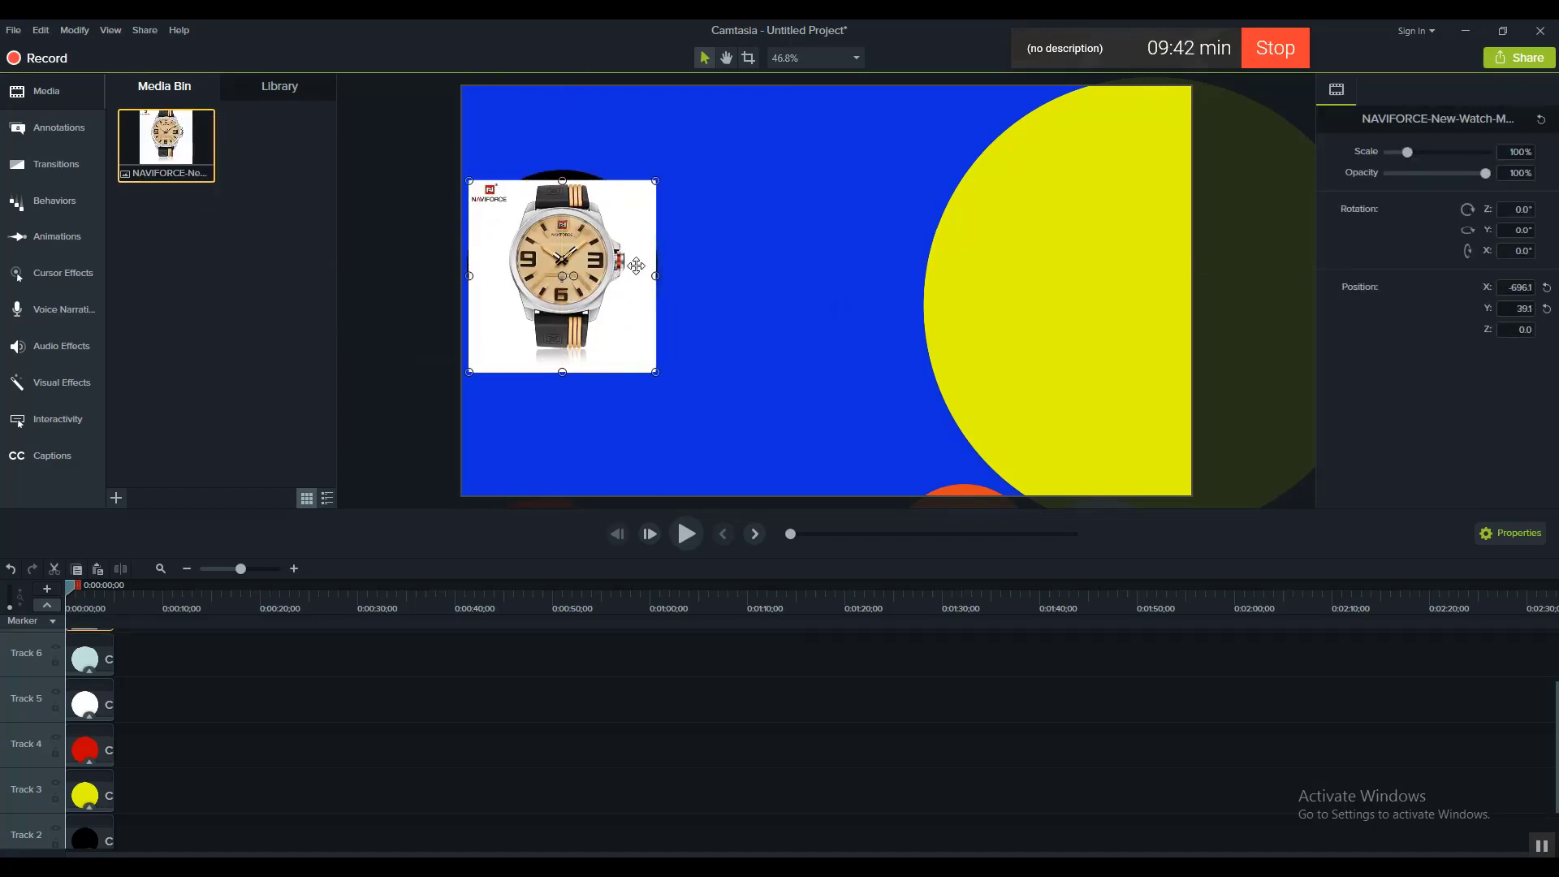
# Step: Apply the Remove a Color effect to the watch image and sample its white background as the color to remove
pyautogui.click(54, 389)
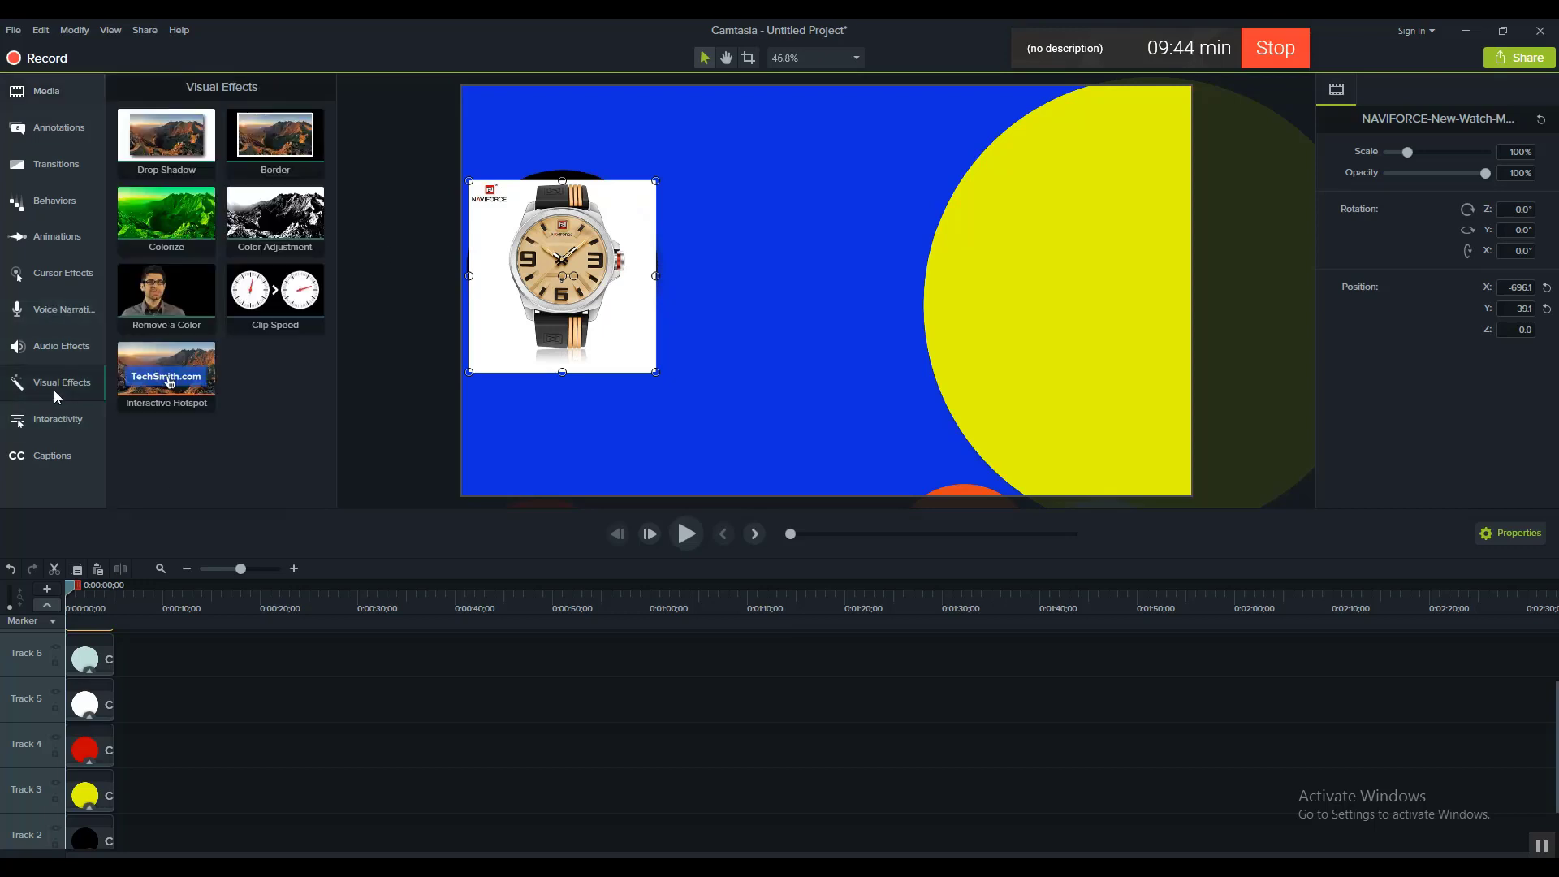
pyautogui.moveTo(166, 296); pyautogui.dragTo(1153, 301)
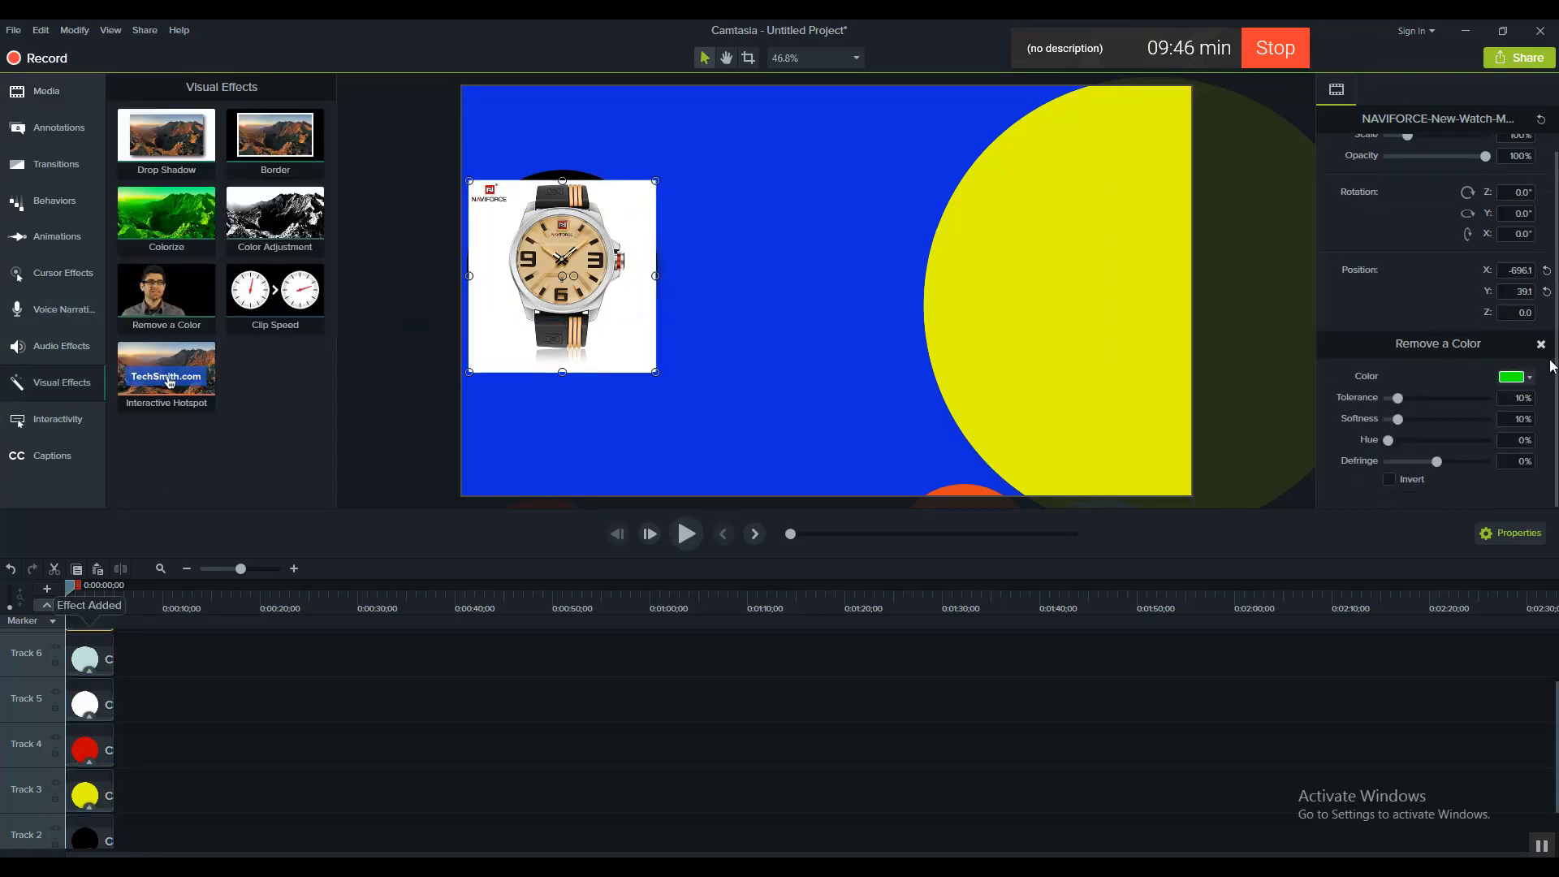
pyautogui.click(1518, 377)
pyautogui.click(1530, 411)
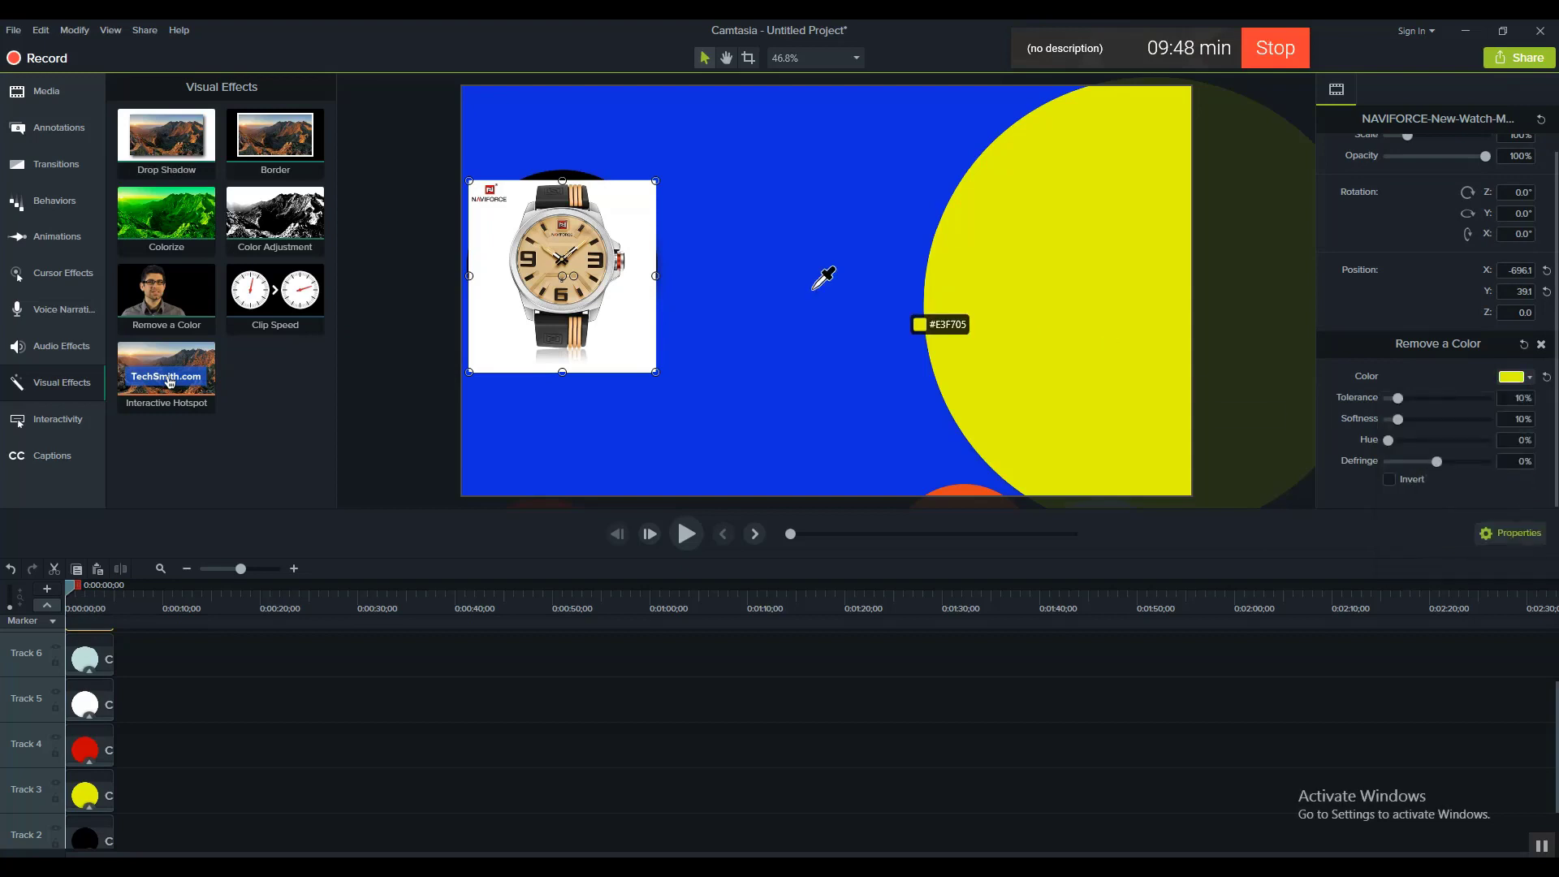
pyautogui.click(643, 229)
pyautogui.click(765, 377)
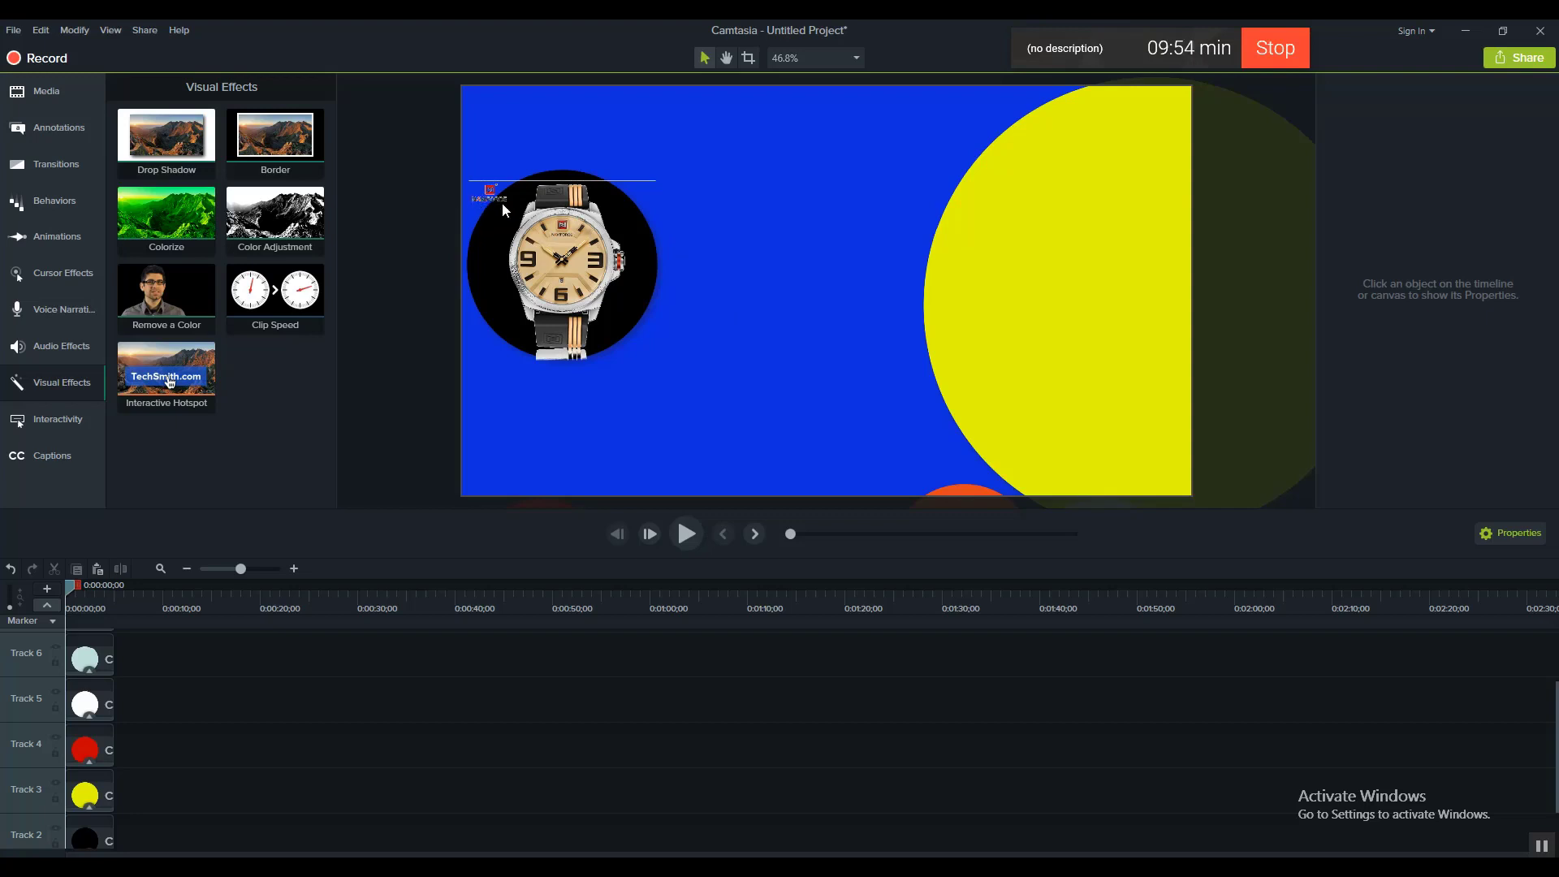
# Step: Crop the left and top edges of the black circle callout behind the watch
pyautogui.click(748, 57)
pyautogui.click(480, 191)
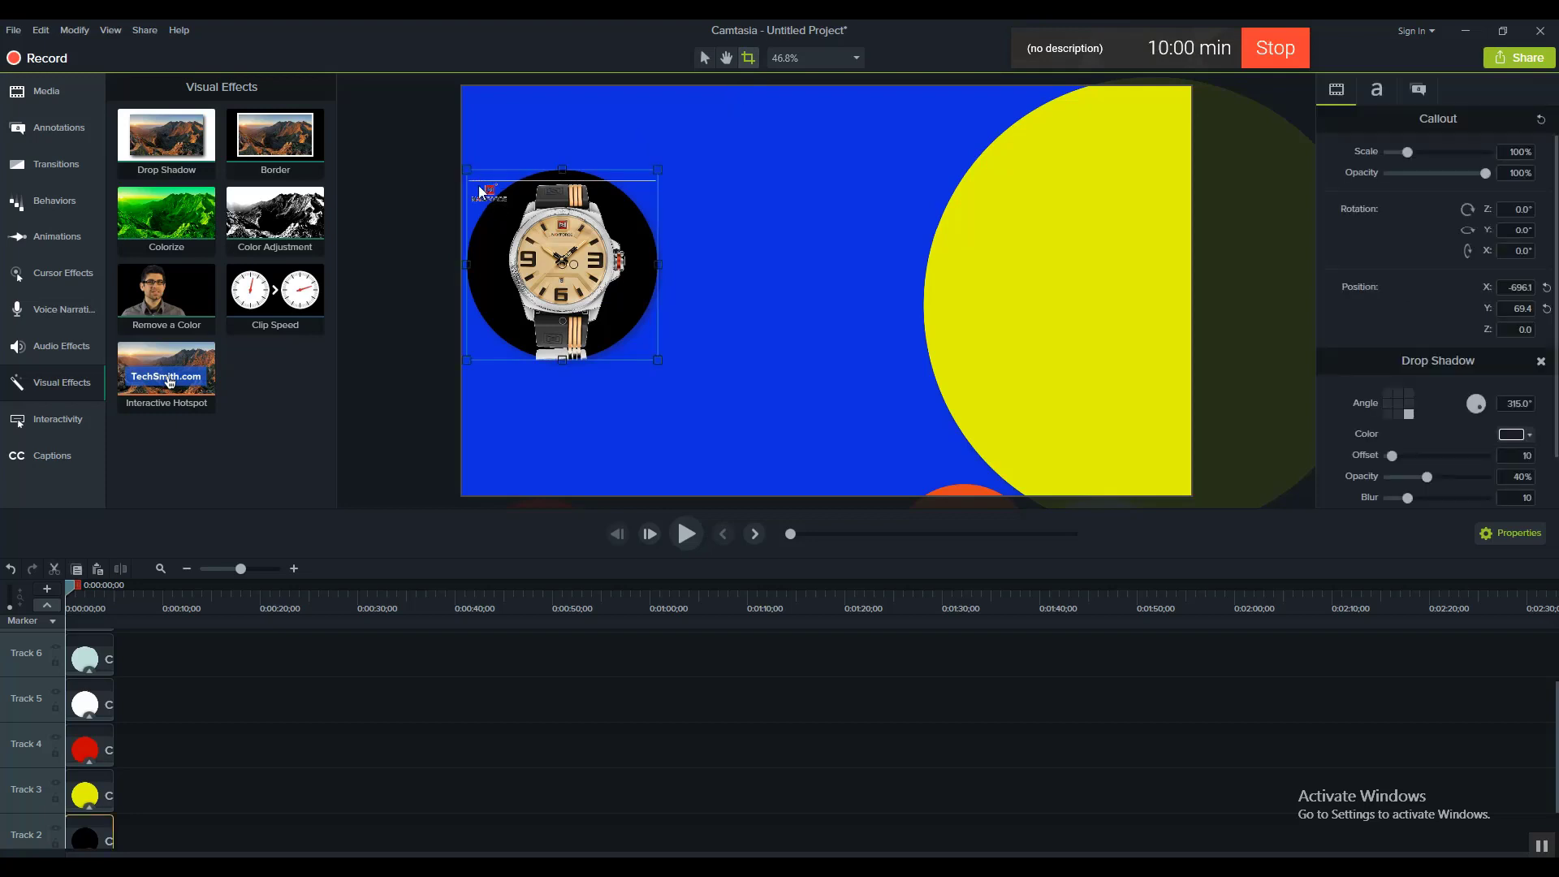
pyautogui.moveTo(472, 171); pyautogui.dragTo(503, 177)
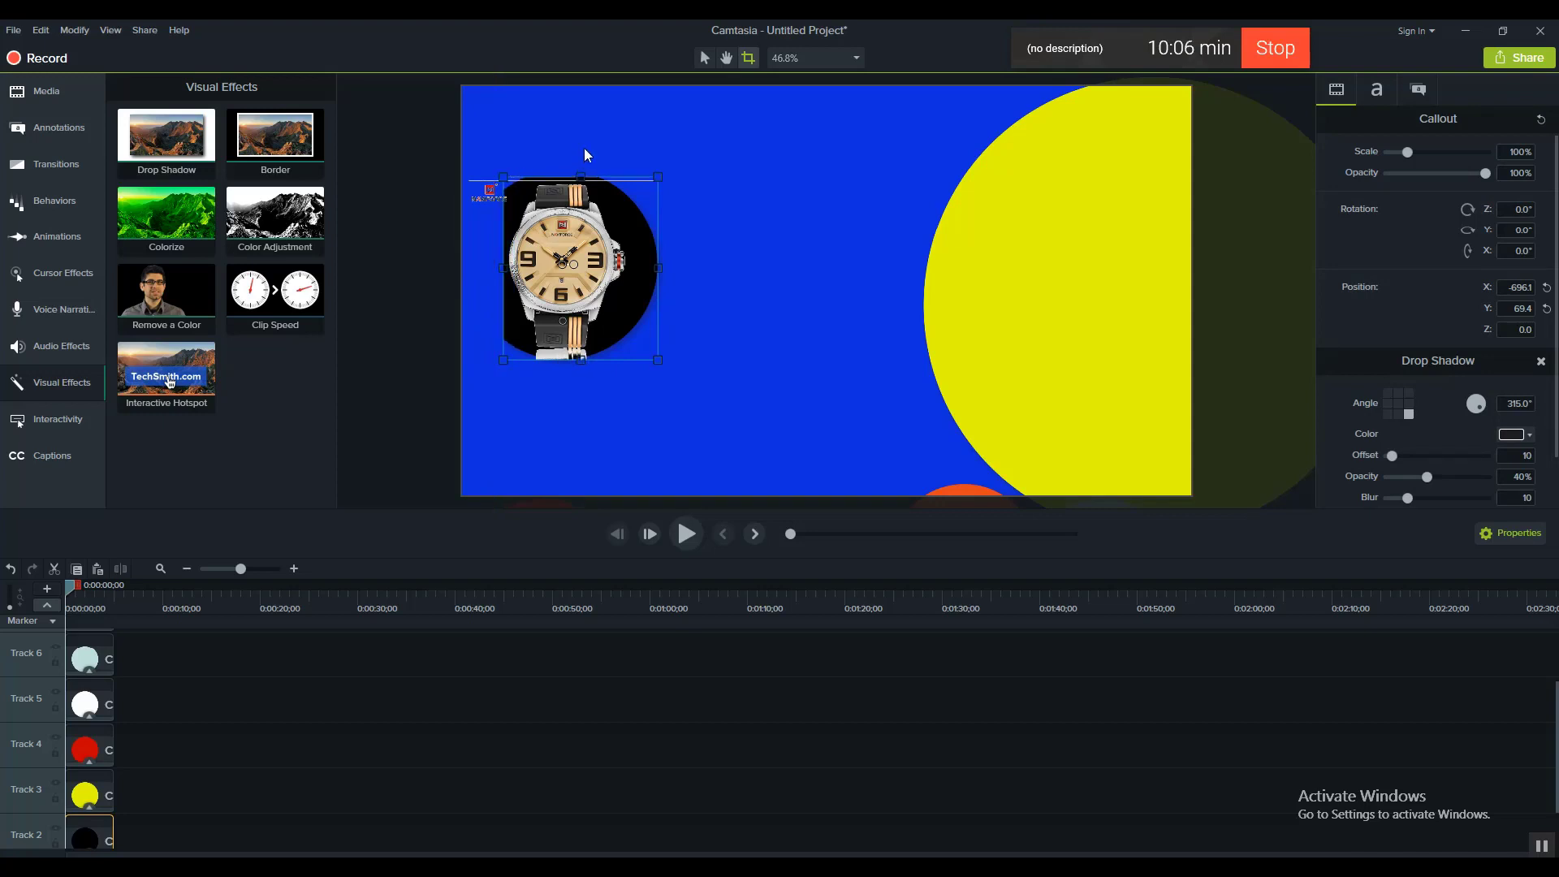
pyautogui.click(772, 162)
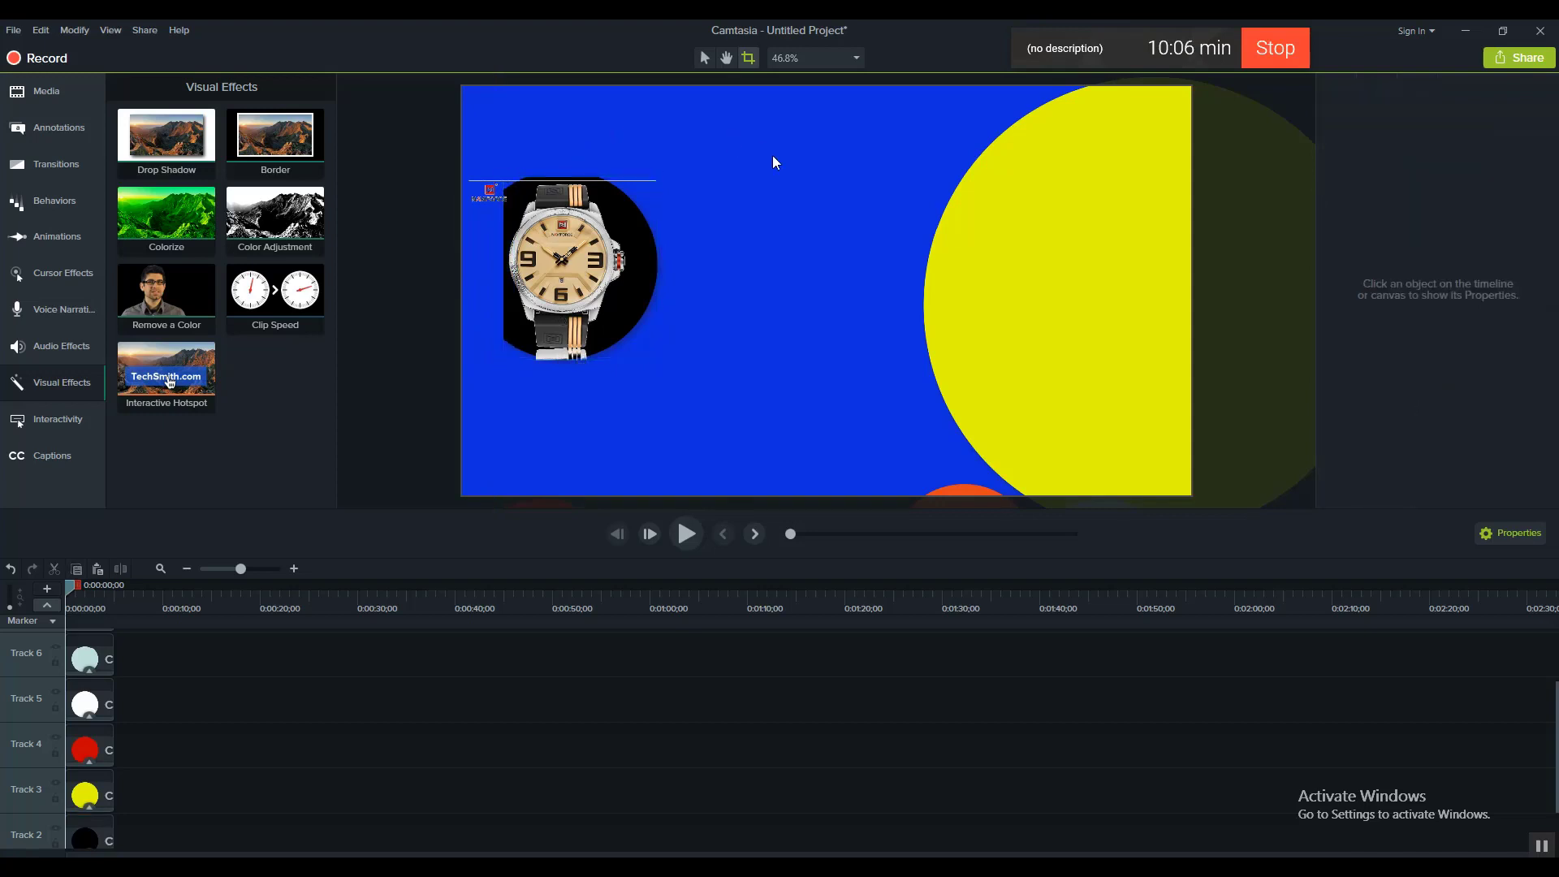
# Step: Crop the left edge of the watch image to trim away part of the leftover logo
pyautogui.click(493, 180)
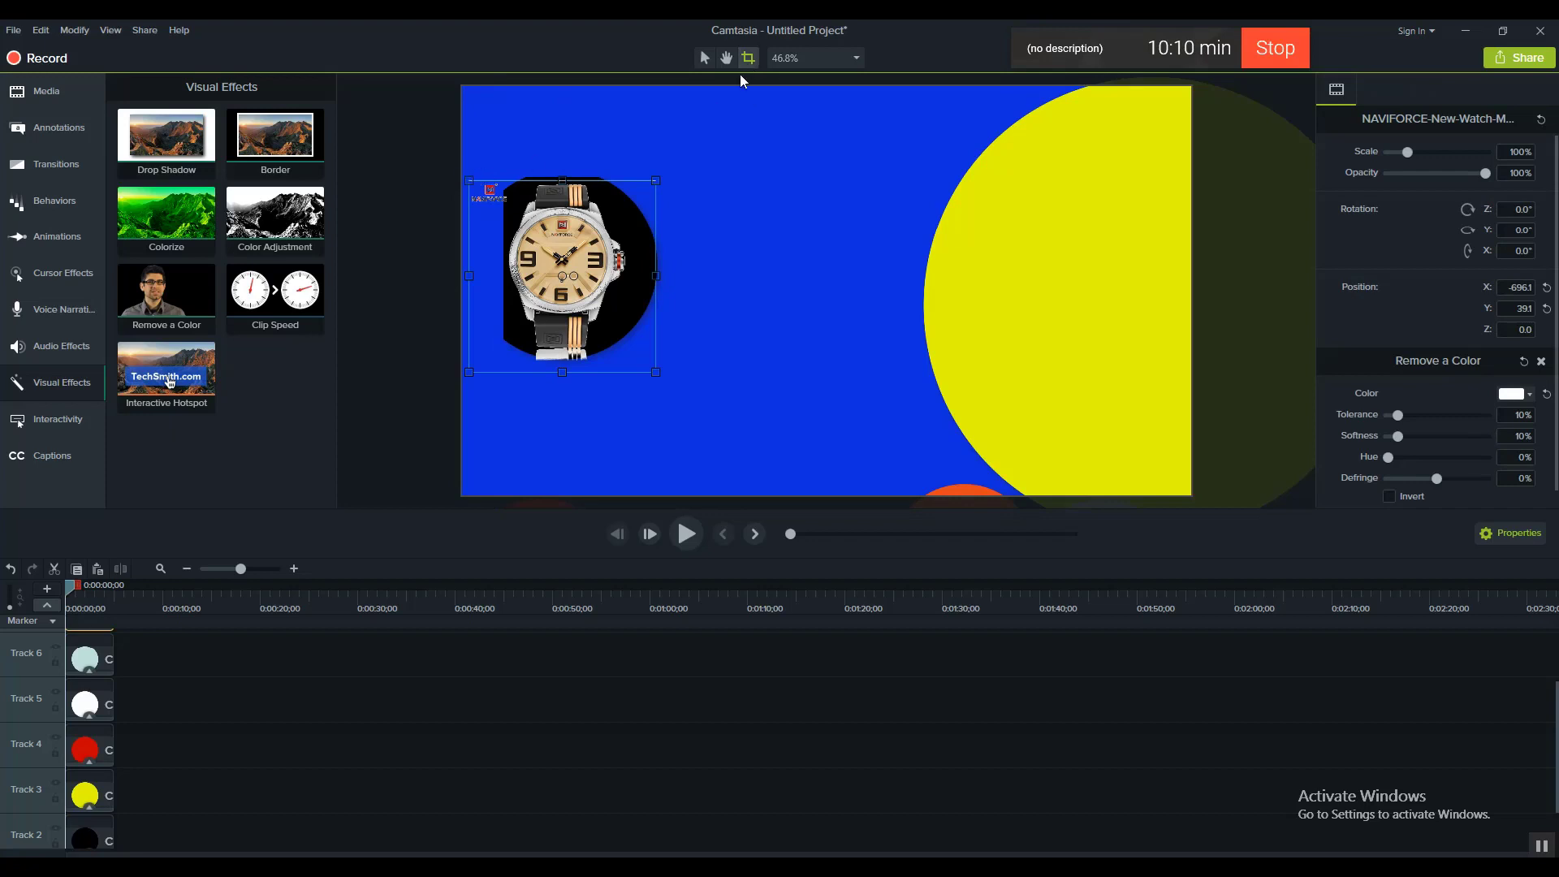
pyautogui.moveTo(471, 277); pyautogui.dragTo(494, 276)
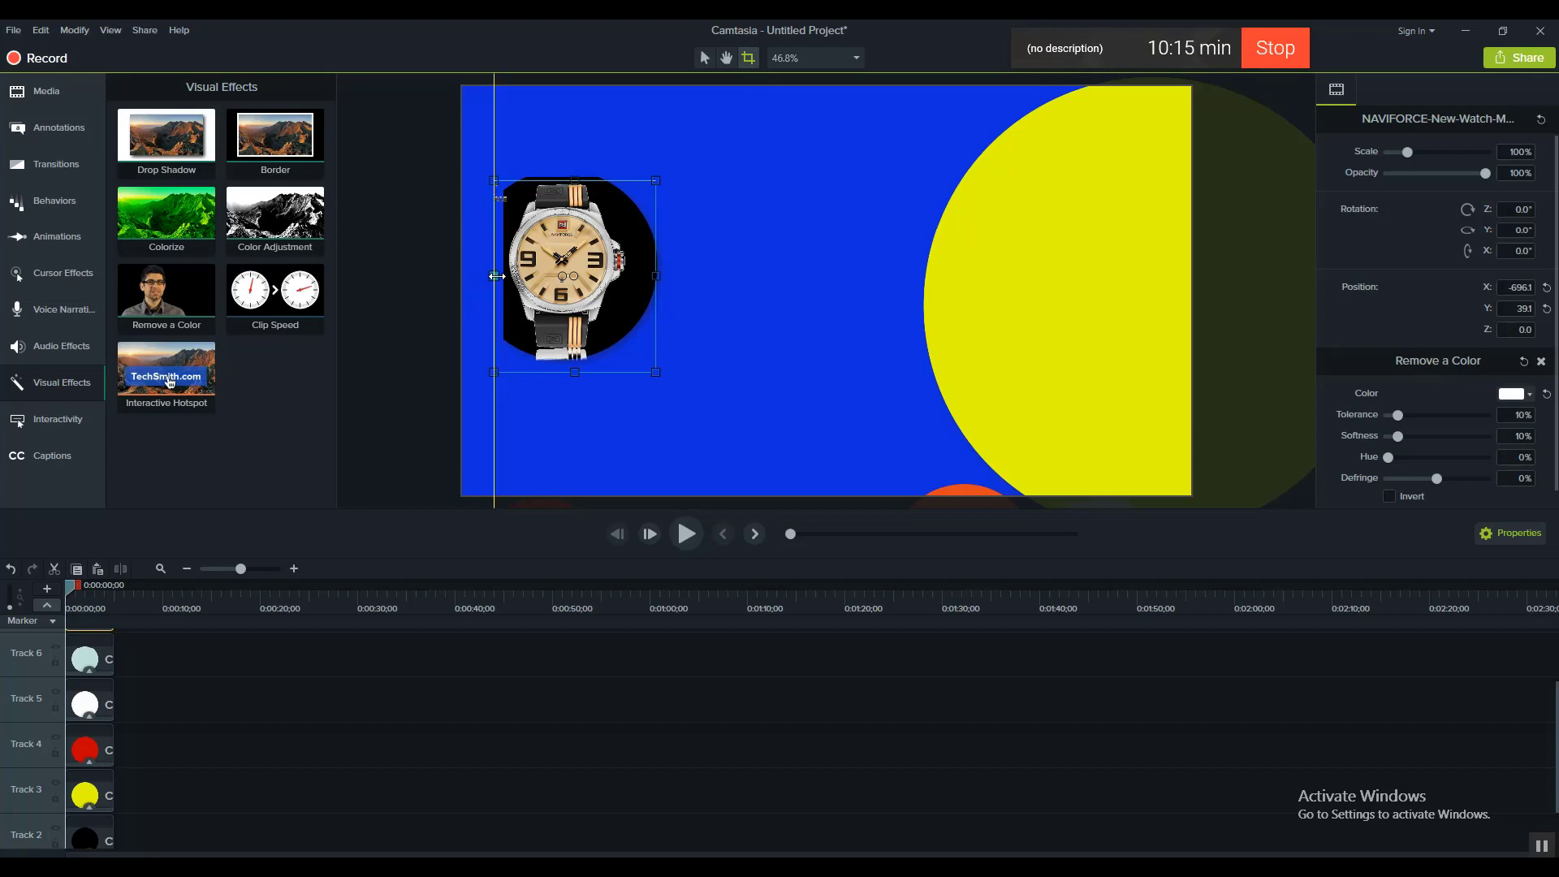
pyautogui.click(824, 235)
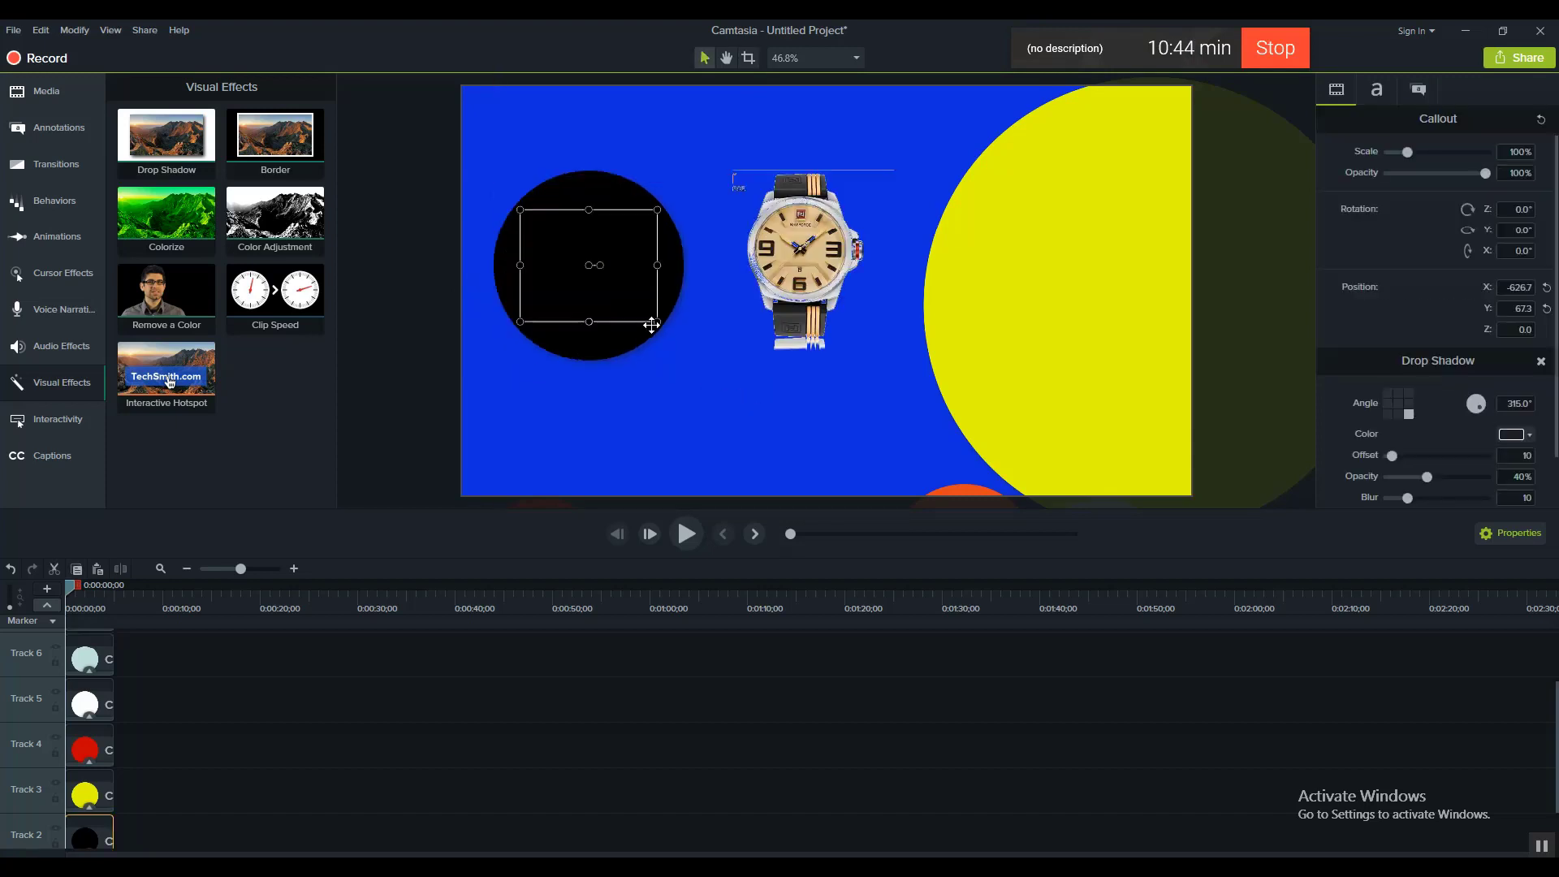
# Step: Enlarge the black circle and the watch image, and place the watch over the middle of the circle
pyautogui.moveTo(657, 322); pyautogui.dragTo(732, 385)
pyautogui.moveTo(619, 343); pyautogui.dragTo(594, 320)
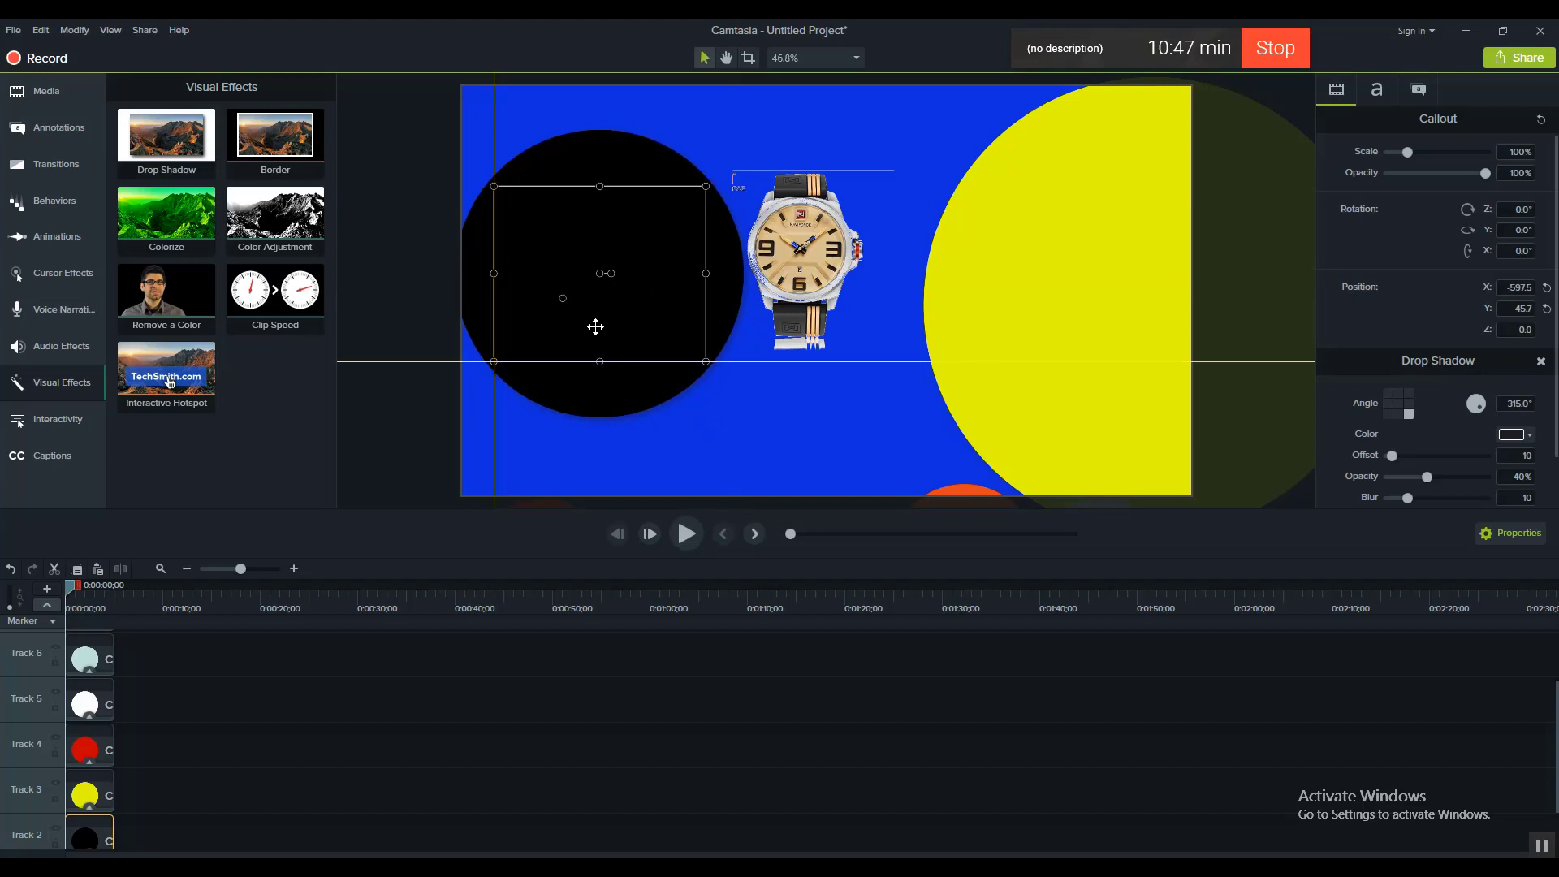
pyautogui.moveTo(771, 274); pyautogui.dragTo(641, 245)
pyautogui.moveTo(679, 186); pyautogui.dragTo(706, 156)
pyautogui.click(819, 151)
pyautogui.moveTo(669, 260); pyautogui.dragTo(577, 290)
pyautogui.click(834, 280)
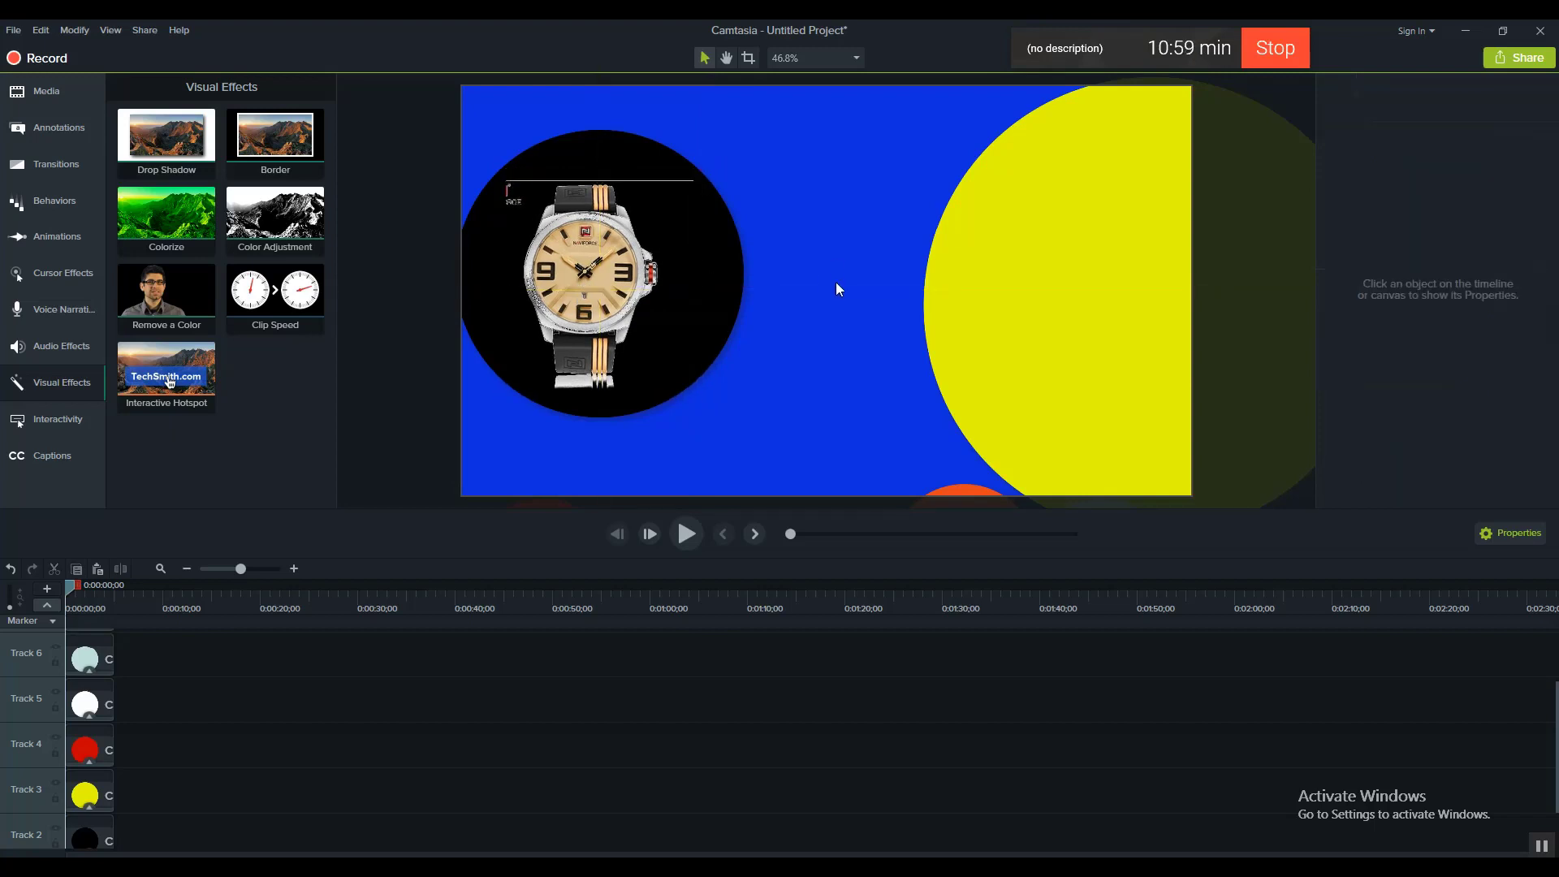
# Step: Shift the large yellow circle left so that more of it lies on the canvas
pyautogui.moveTo(939, 324); pyautogui.dragTo(904, 289)
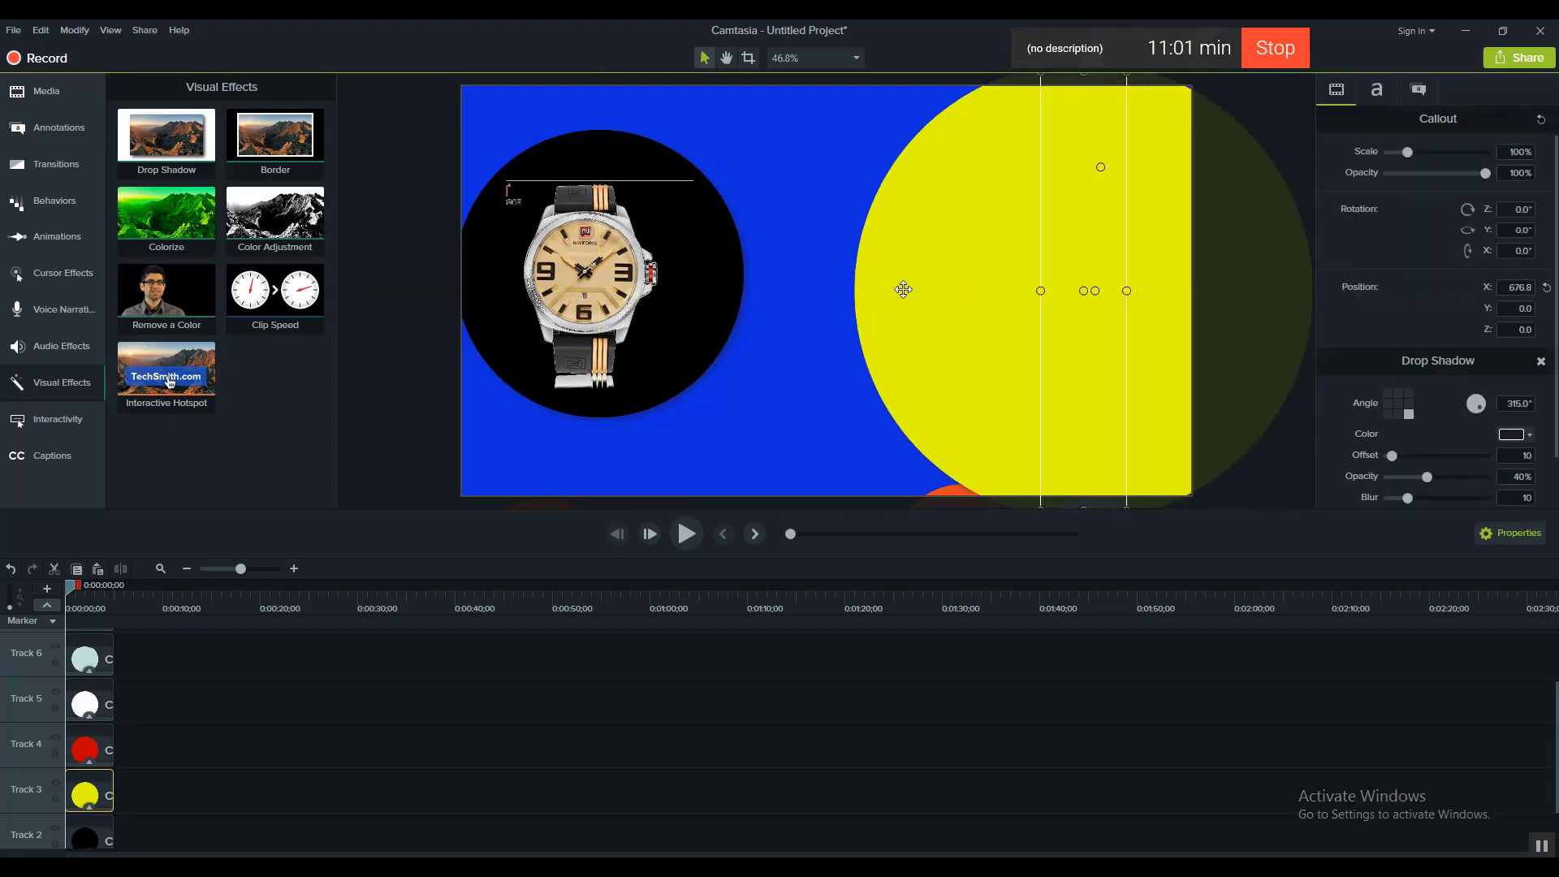
pyautogui.click(869, 440)
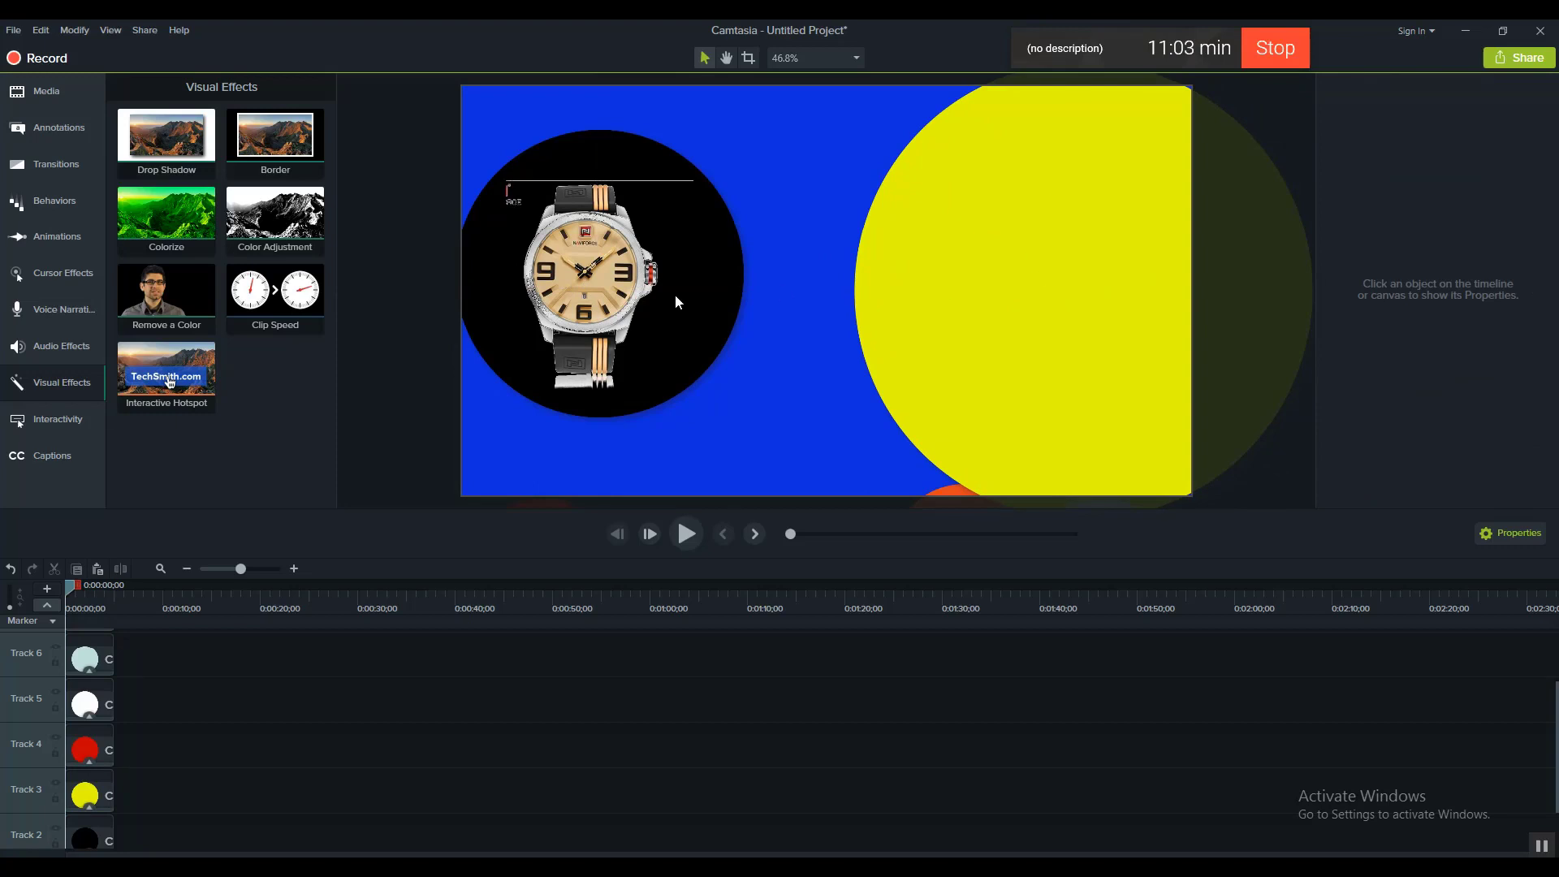
# Step: Add a plain text callout reading "Menz watch" on the yellow circle and widen it to fit one line
pyautogui.click(38, 130)
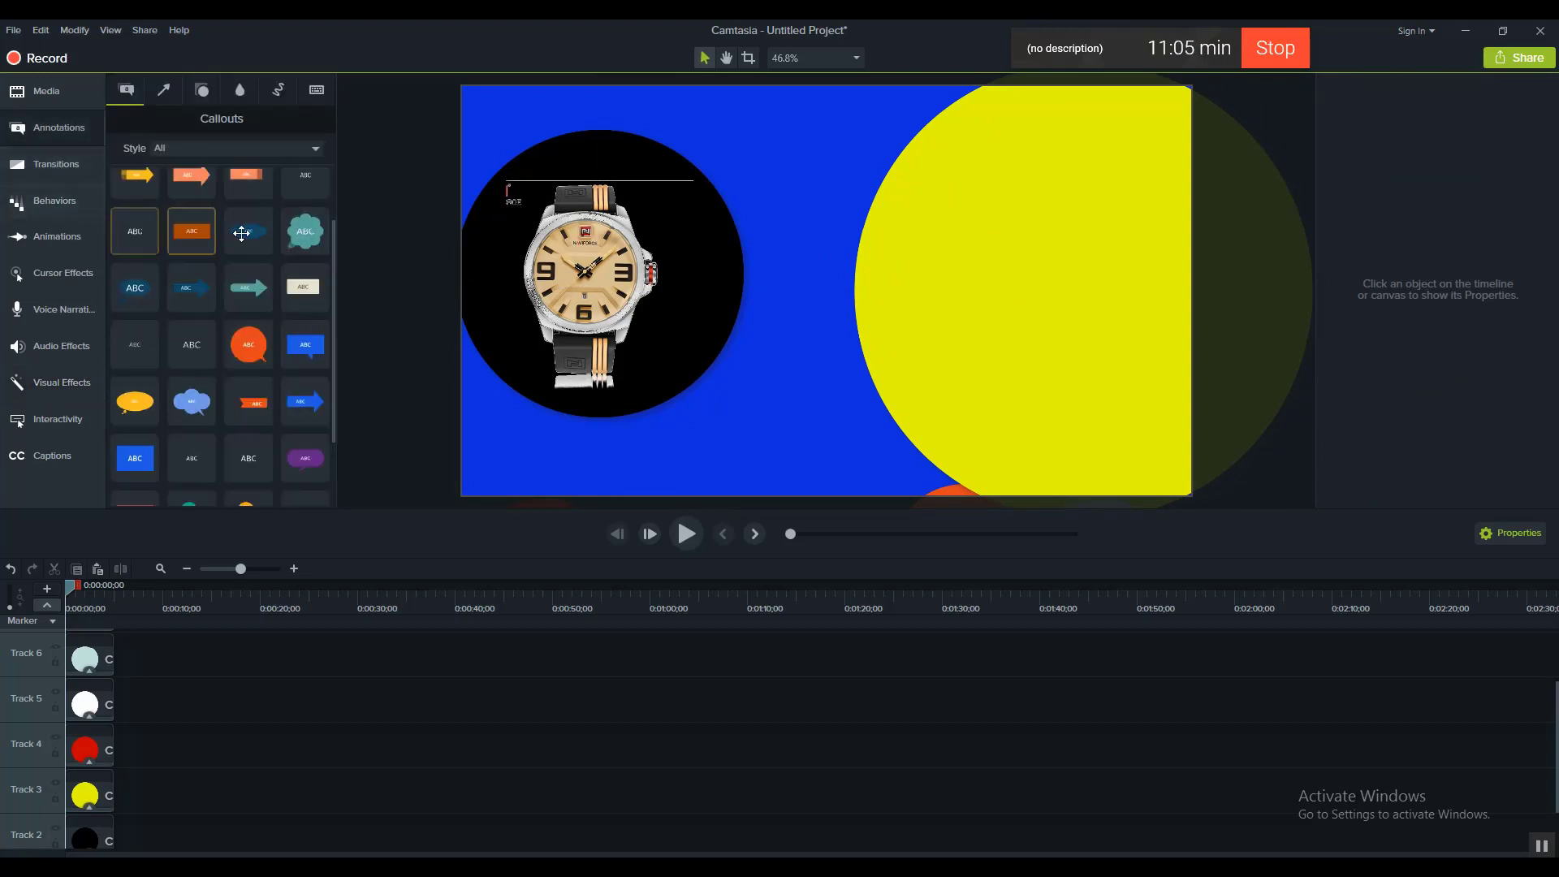
pyautogui.scroll(-2, 268, 308)
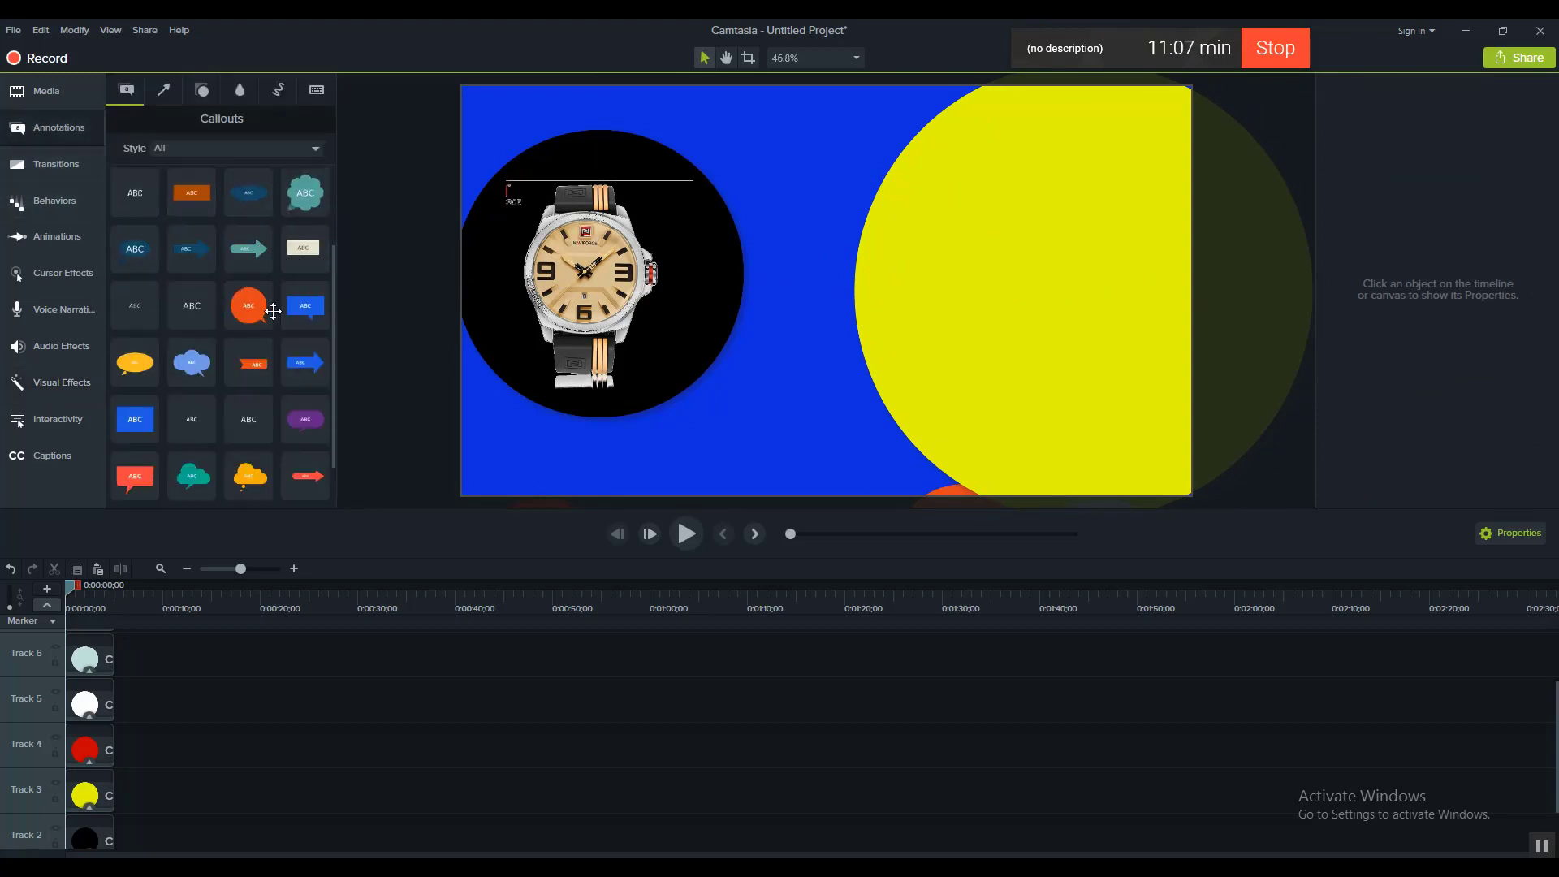
pyautogui.moveTo(306, 475); pyautogui.dragTo(1038, 239)
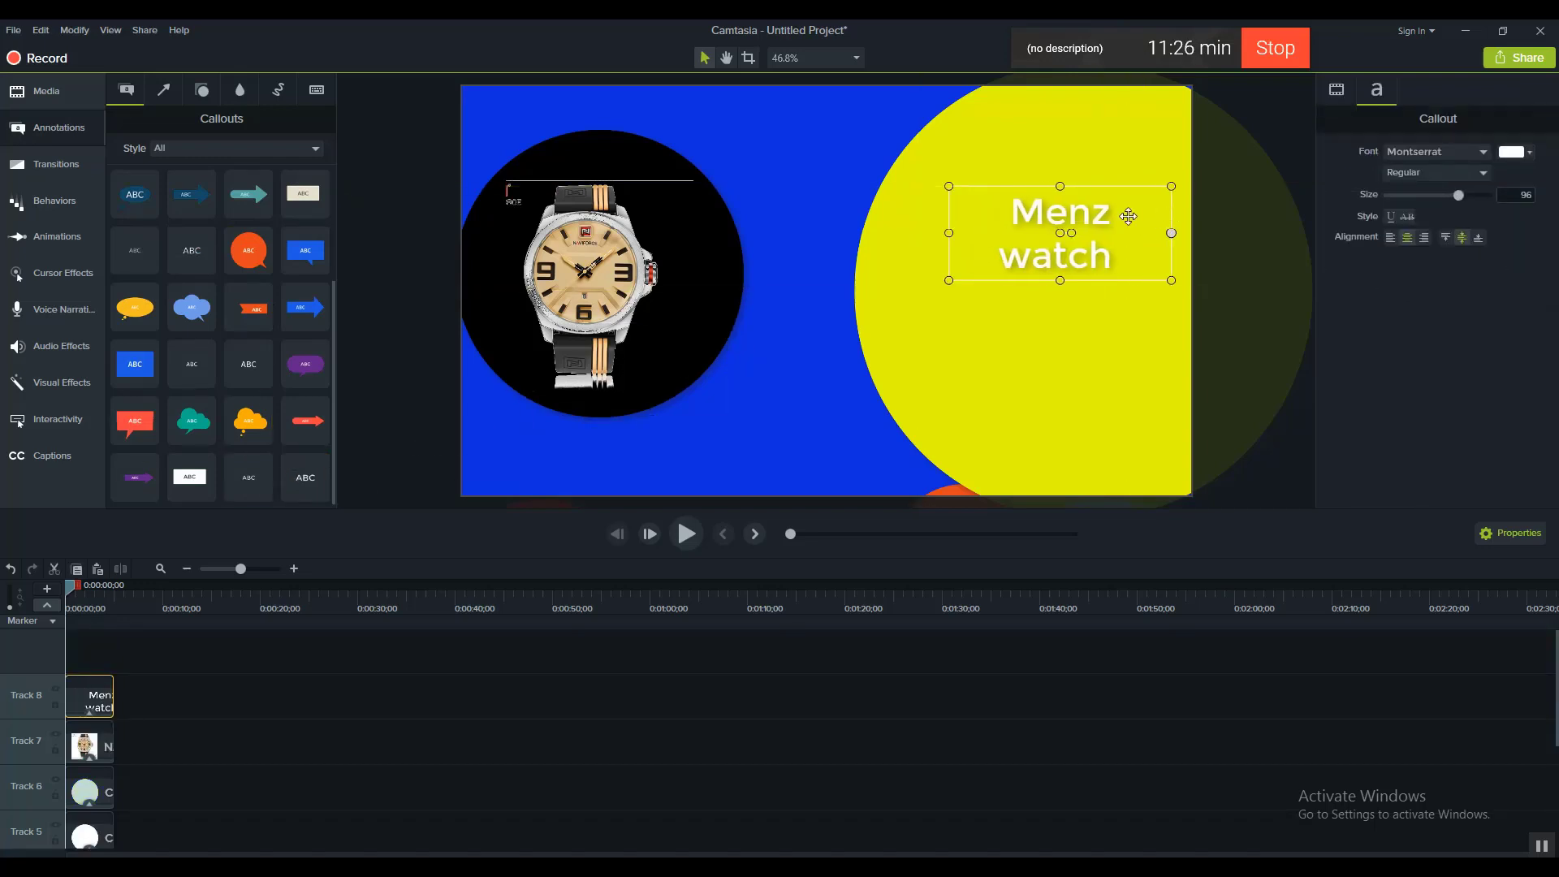
pyautogui.moveTo(948, 233); pyautogui.dragTo(917, 233)
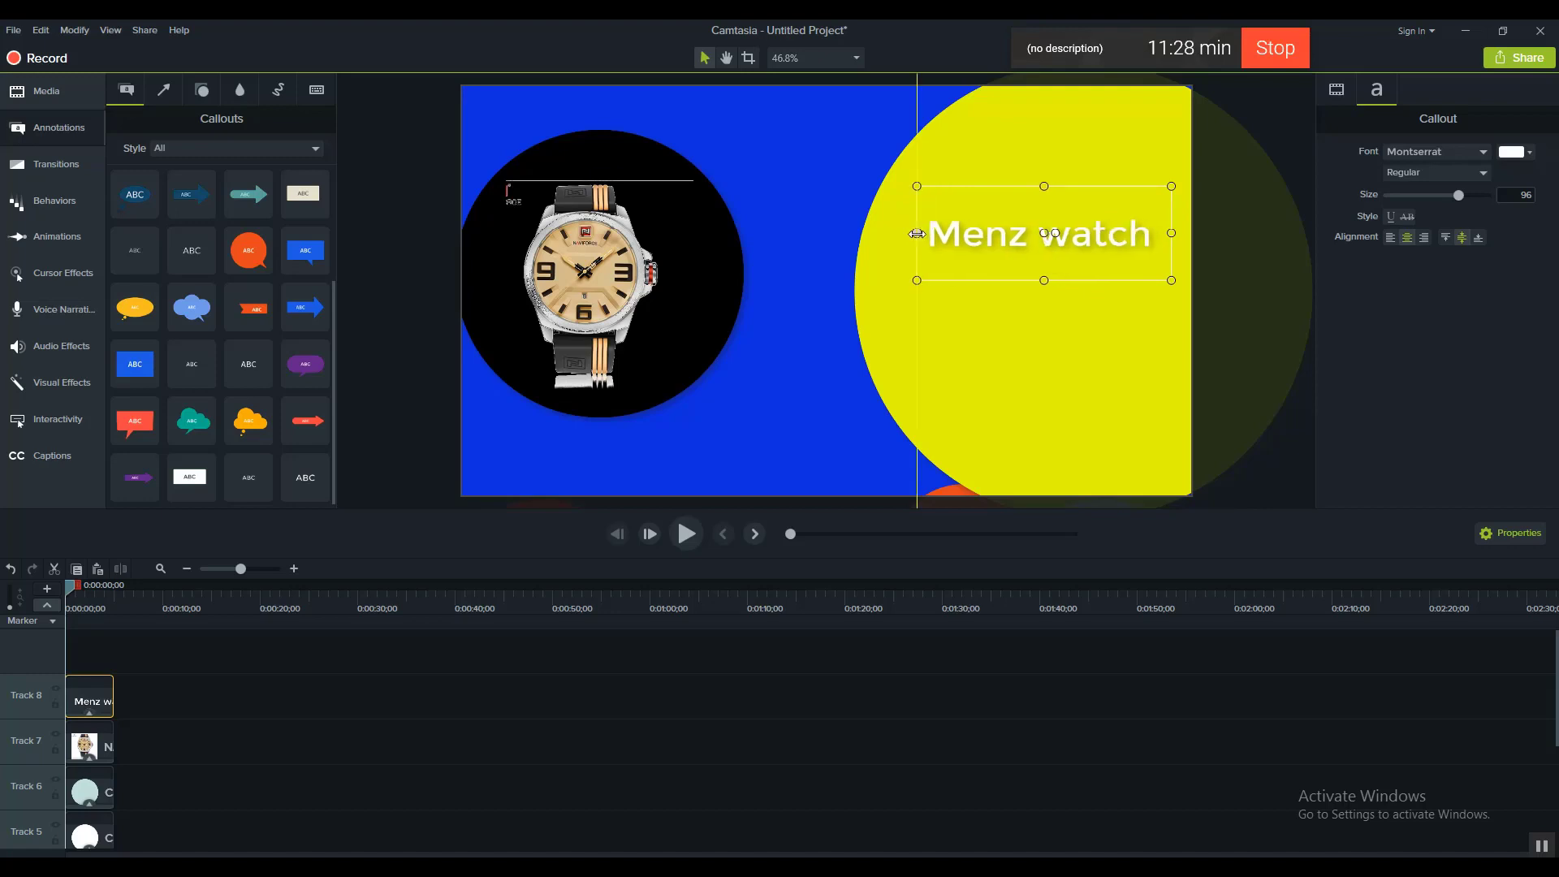
pyautogui.click(801, 401)
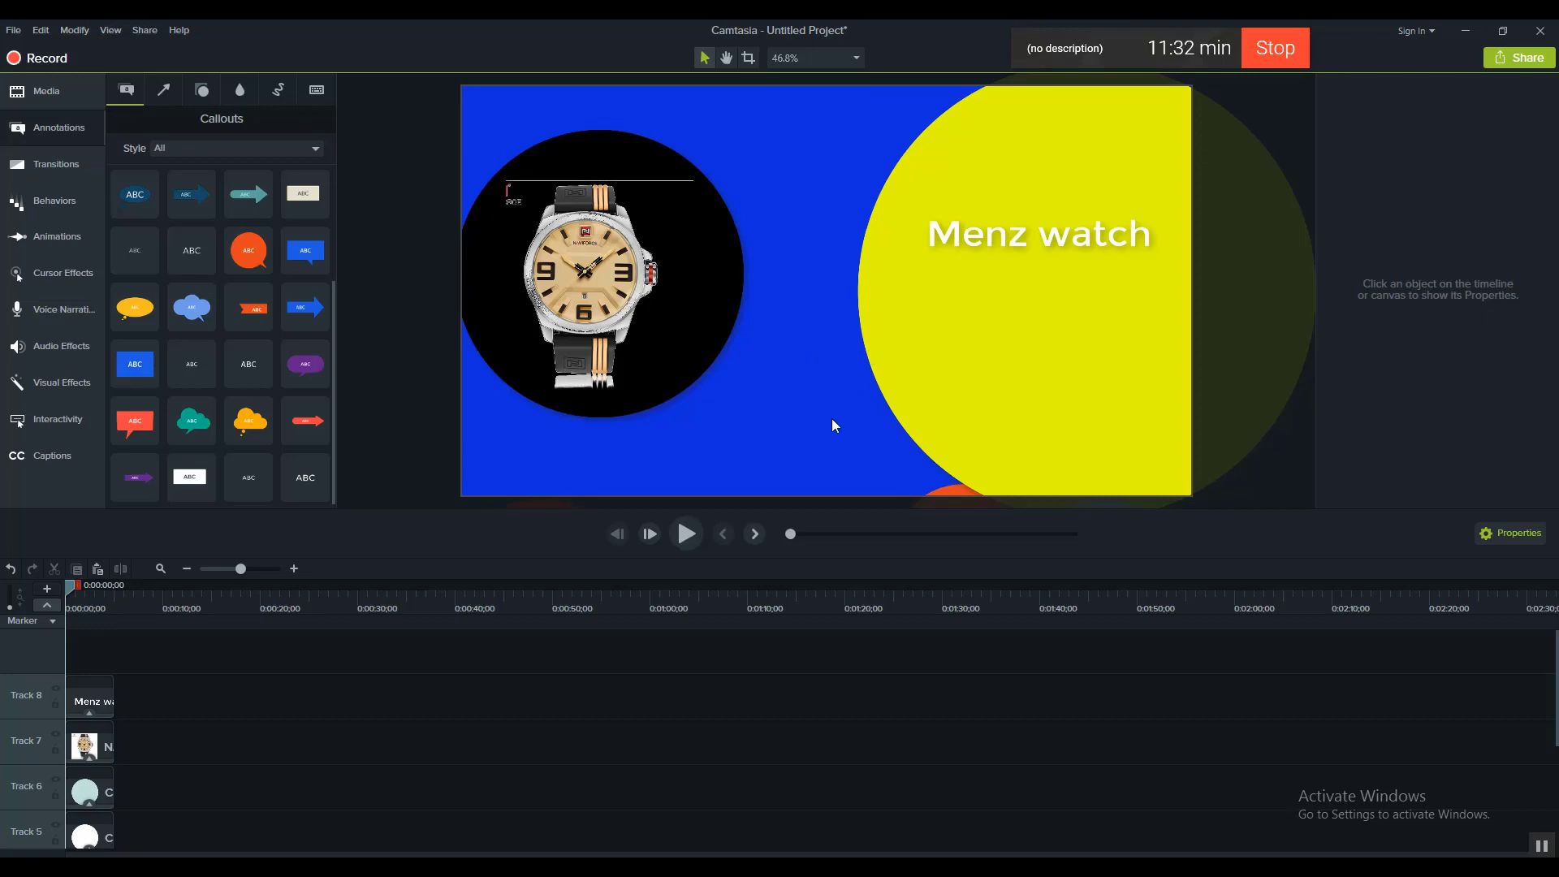
# Step: Color the "Menz watch" text dark red and move it slightly higher on the yellow circle
pyautogui.click(946, 291)
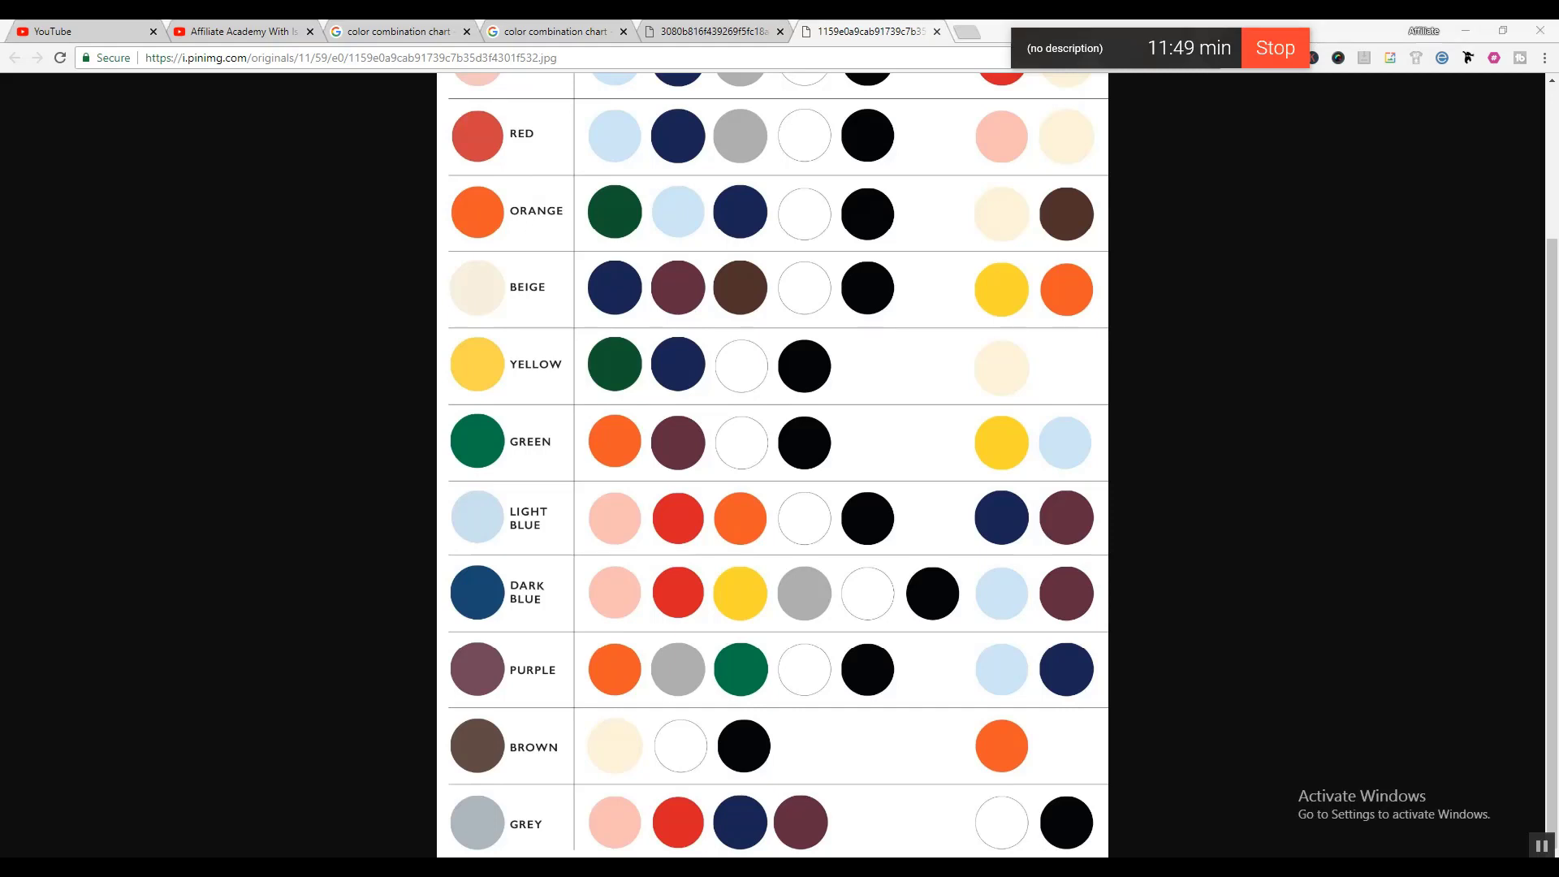
pyautogui.hotkey('alt', 'Tab')
pyautogui.click(990, 245)
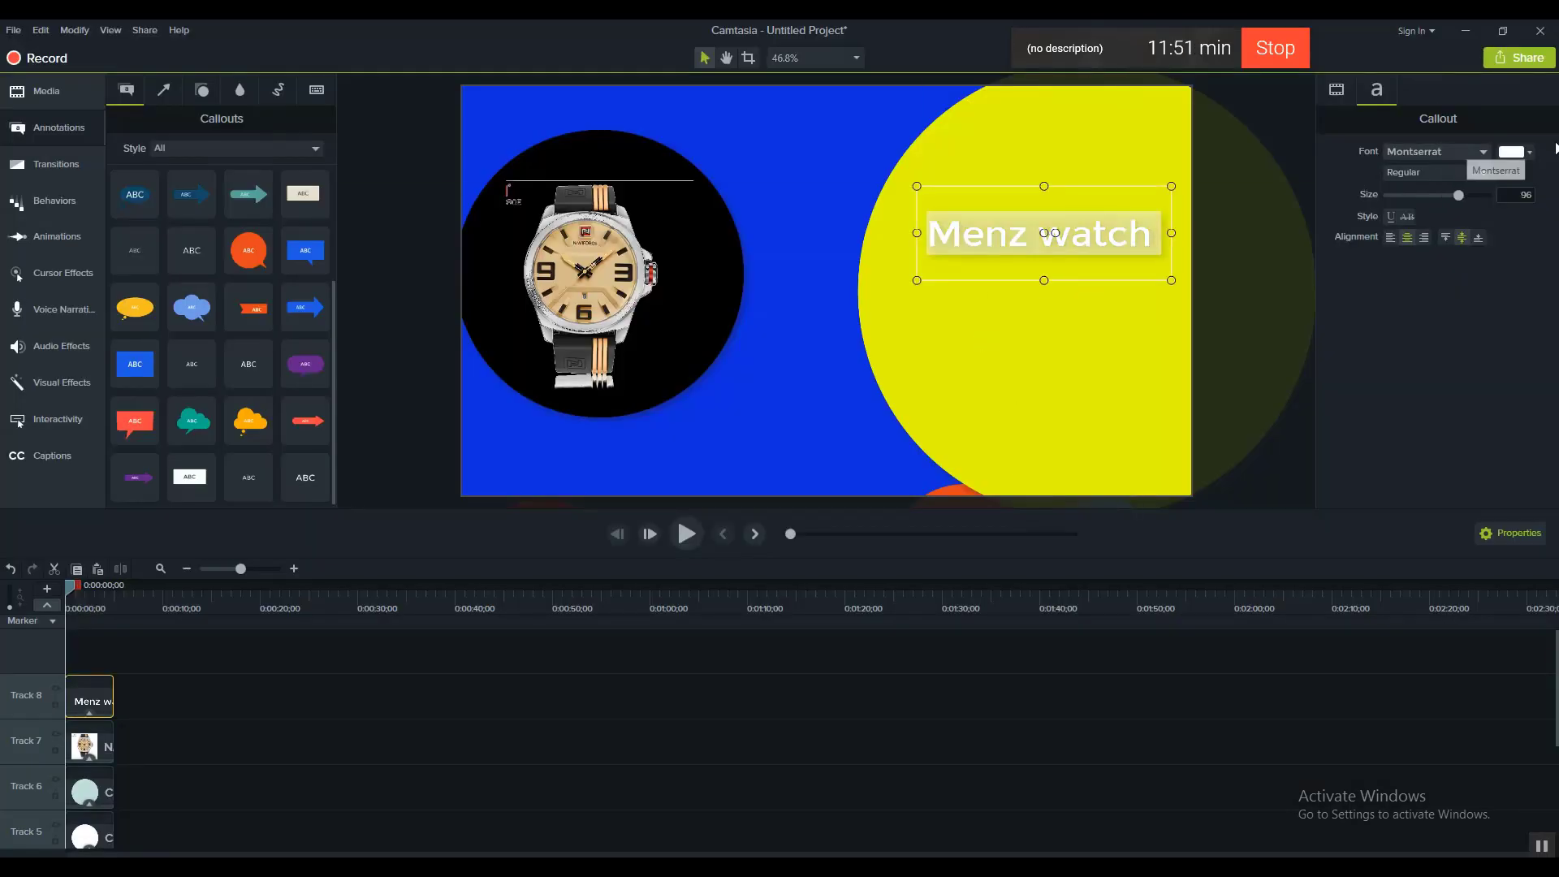
pyautogui.click(1515, 152)
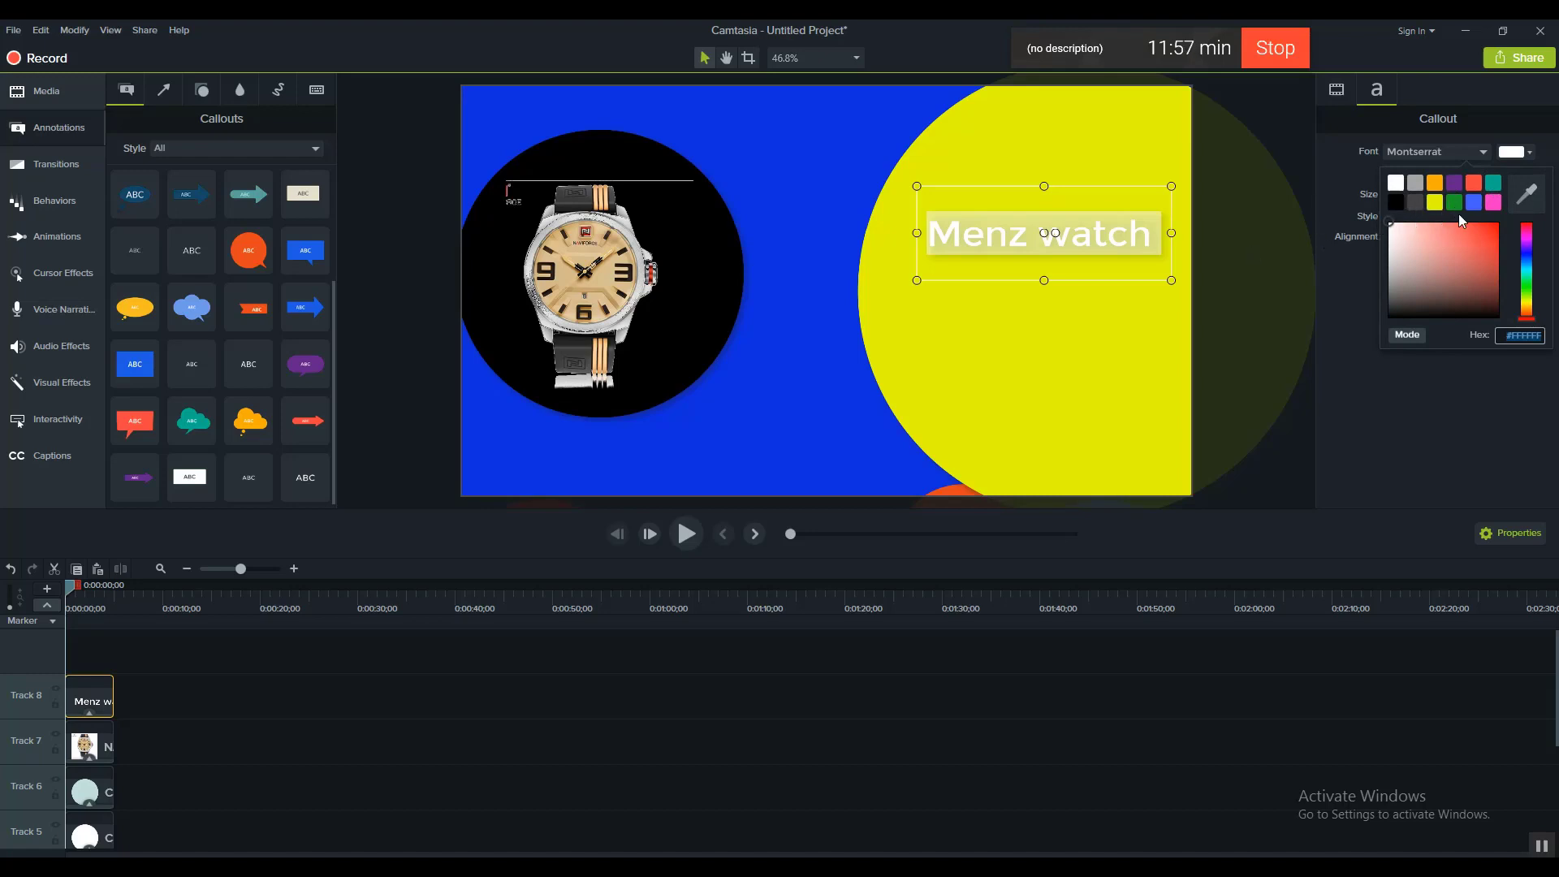
pyautogui.click(1473, 183)
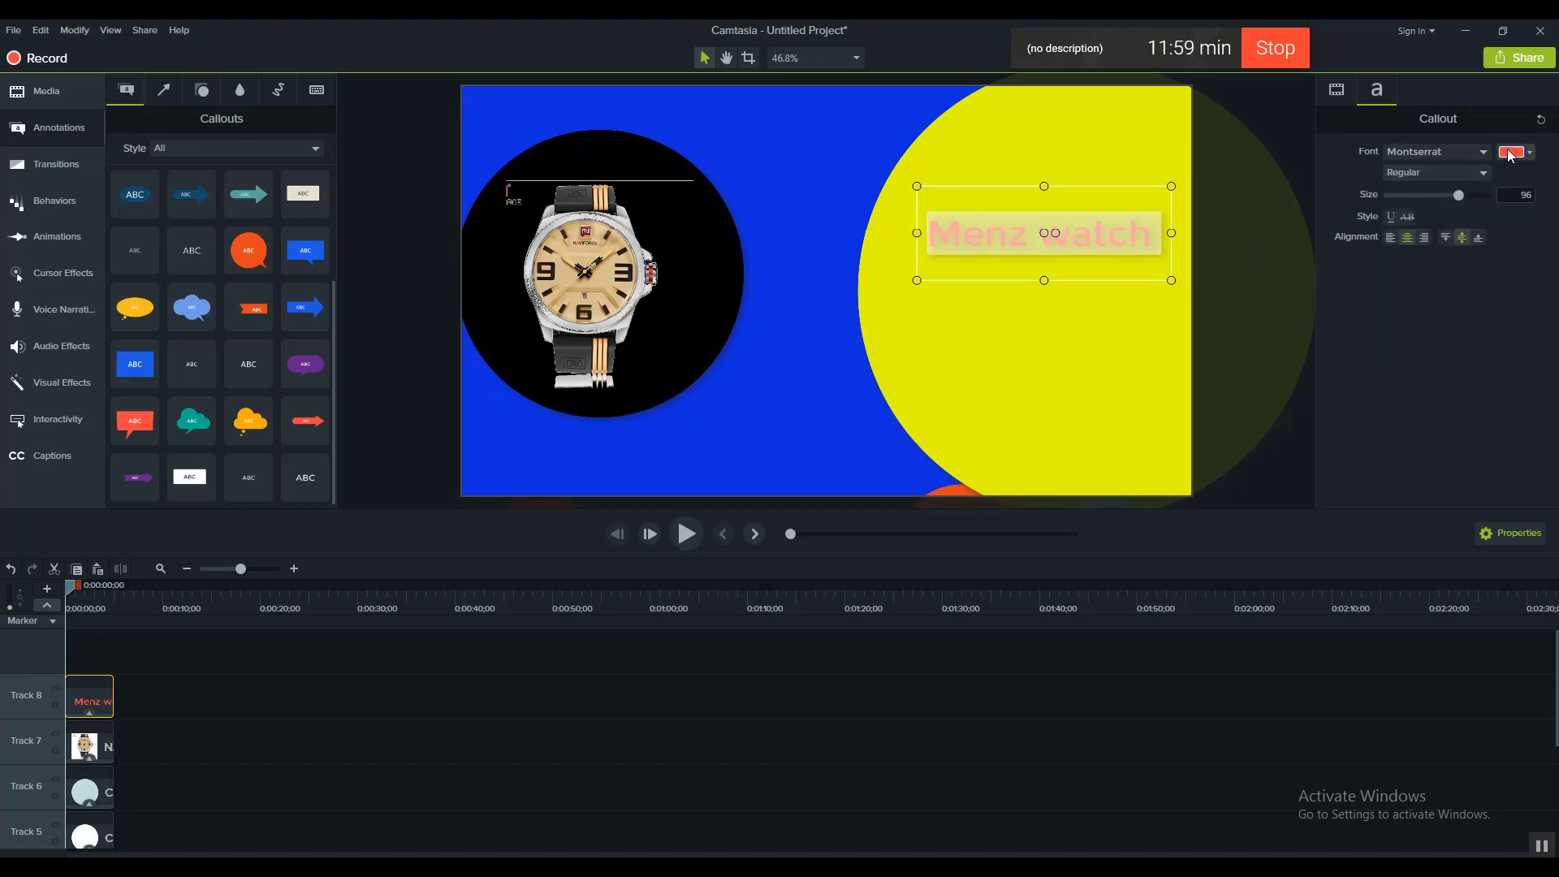
pyautogui.click(1510, 156)
pyautogui.moveTo(1482, 235)
pyautogui.mouseDown()
pyautogui.moveTo(1501, 268)
pyautogui.moveTo(1492, 244)
pyautogui.mouseUp()
pyautogui.click(852, 373)
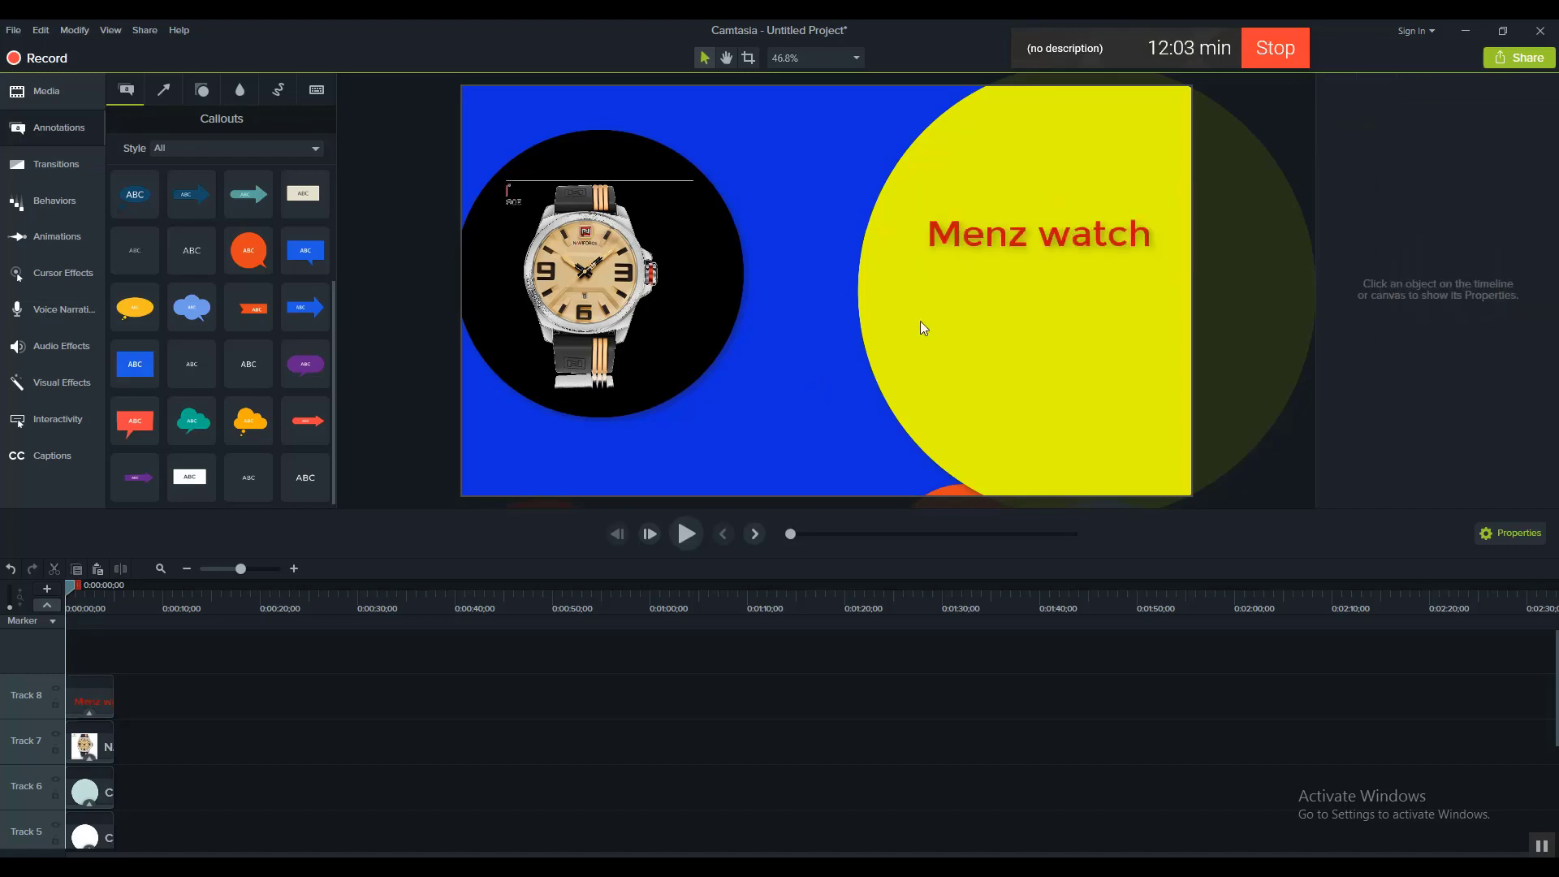
pyautogui.moveTo(1027, 238); pyautogui.dragTo(1029, 201)
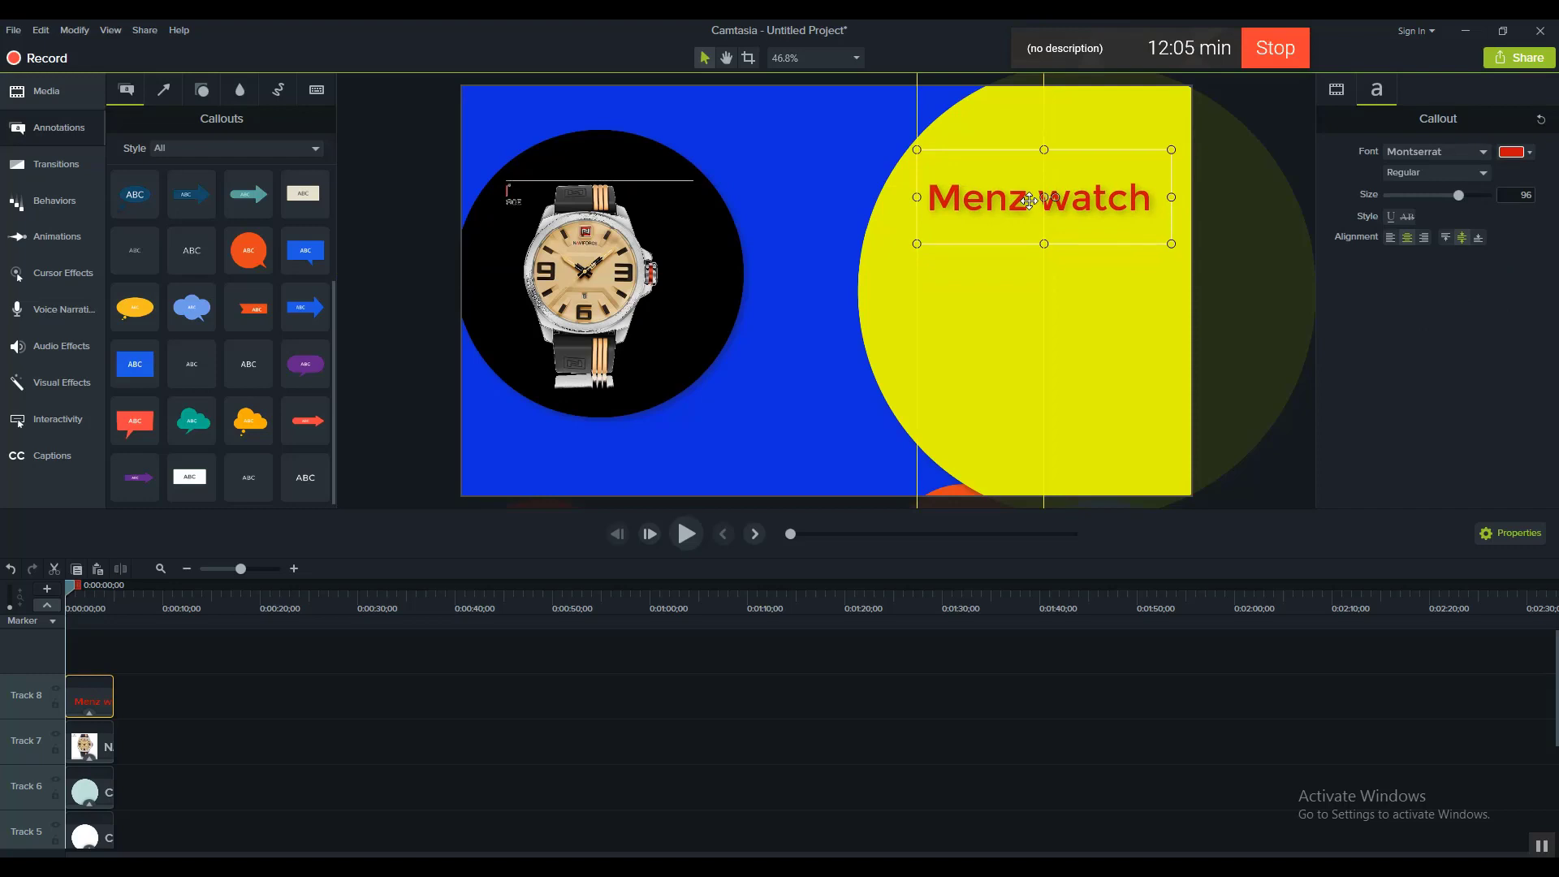
pyautogui.click(774, 414)
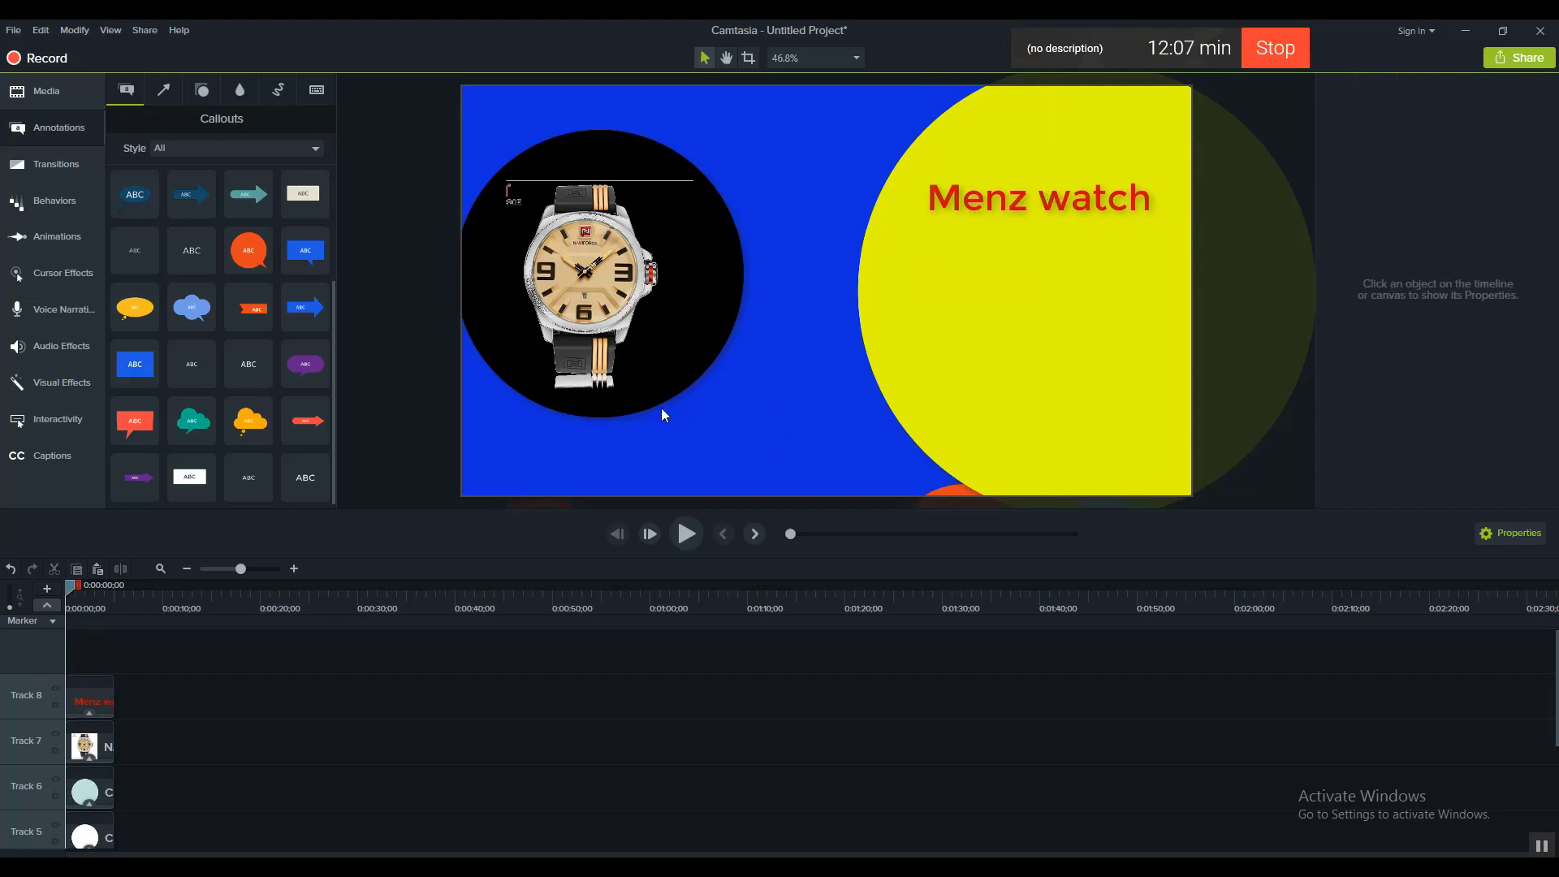
# Step: Move the "Menz watch" text off the right side of the canvas and add a Custom animation to its clip
pyautogui.click(1041, 201)
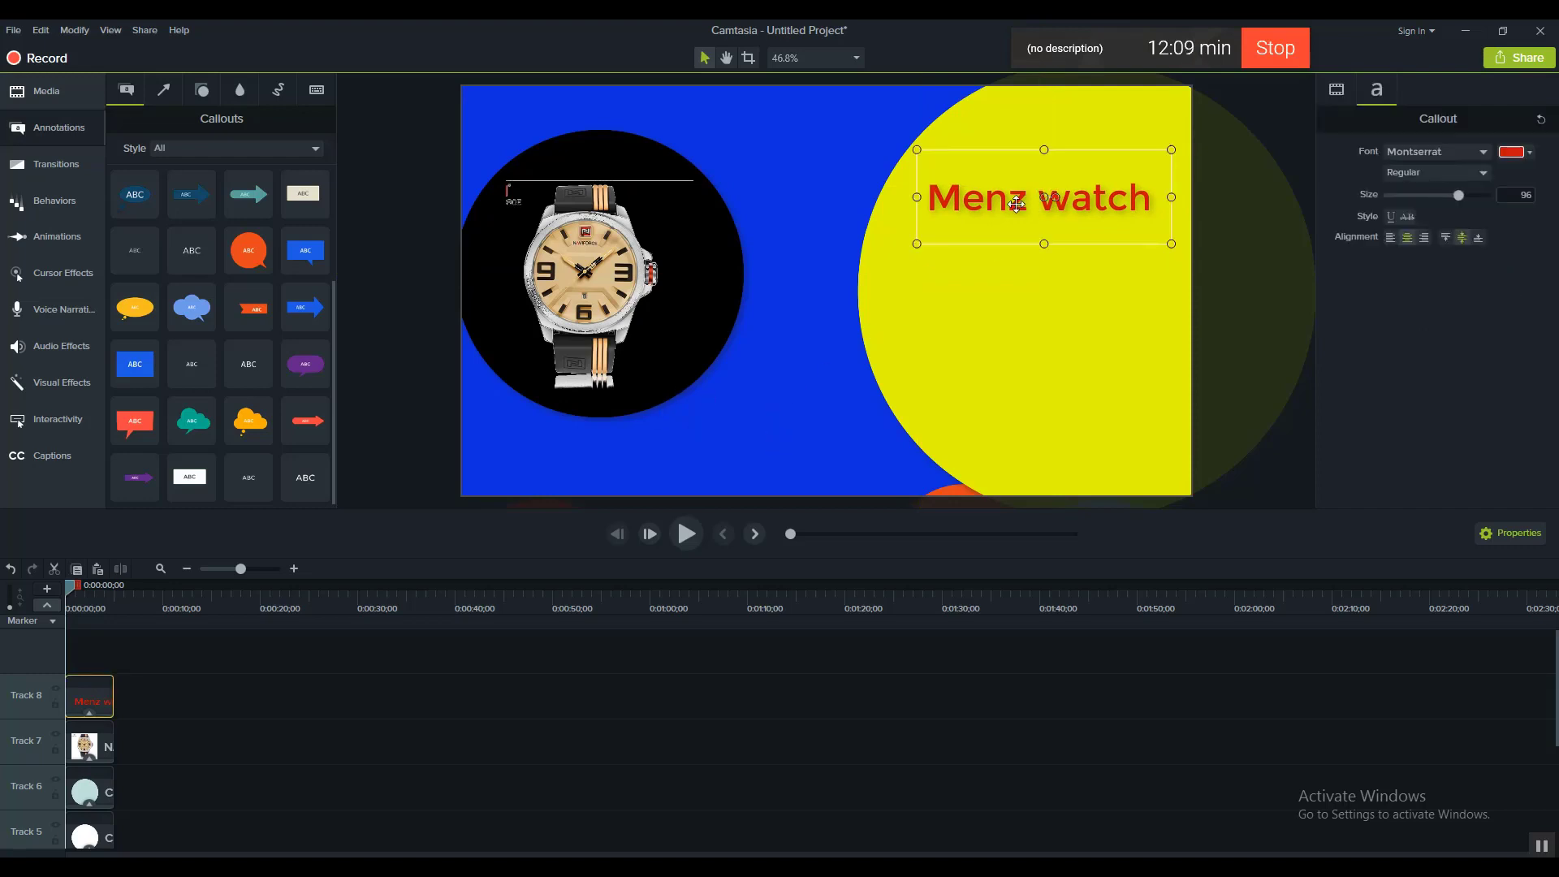
pyautogui.moveTo(974, 207); pyautogui.dragTo(1243, 207)
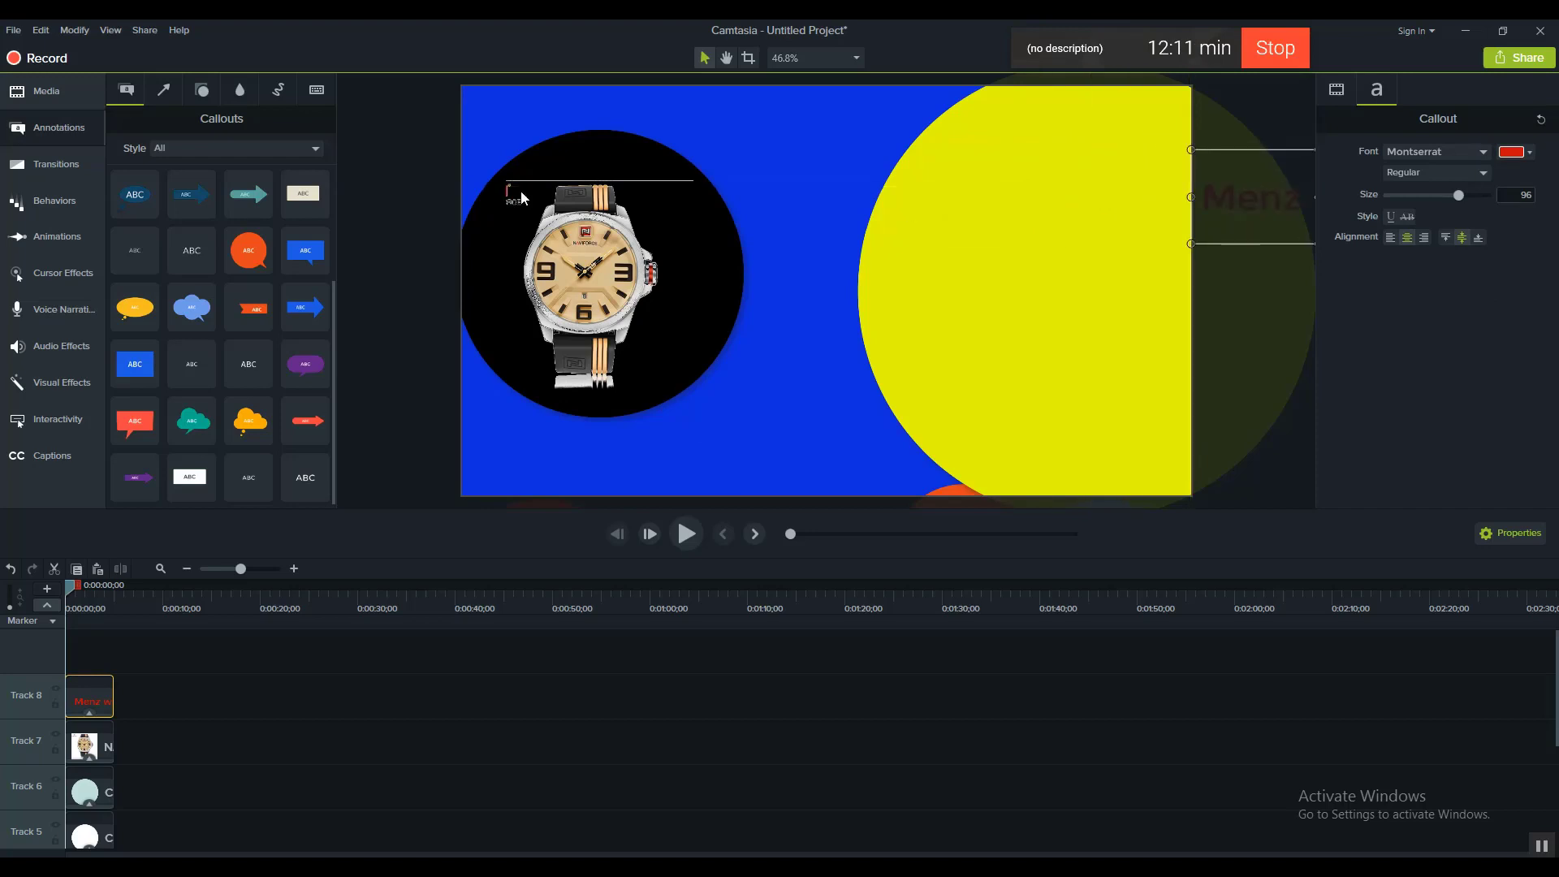
pyautogui.click(49, 240)
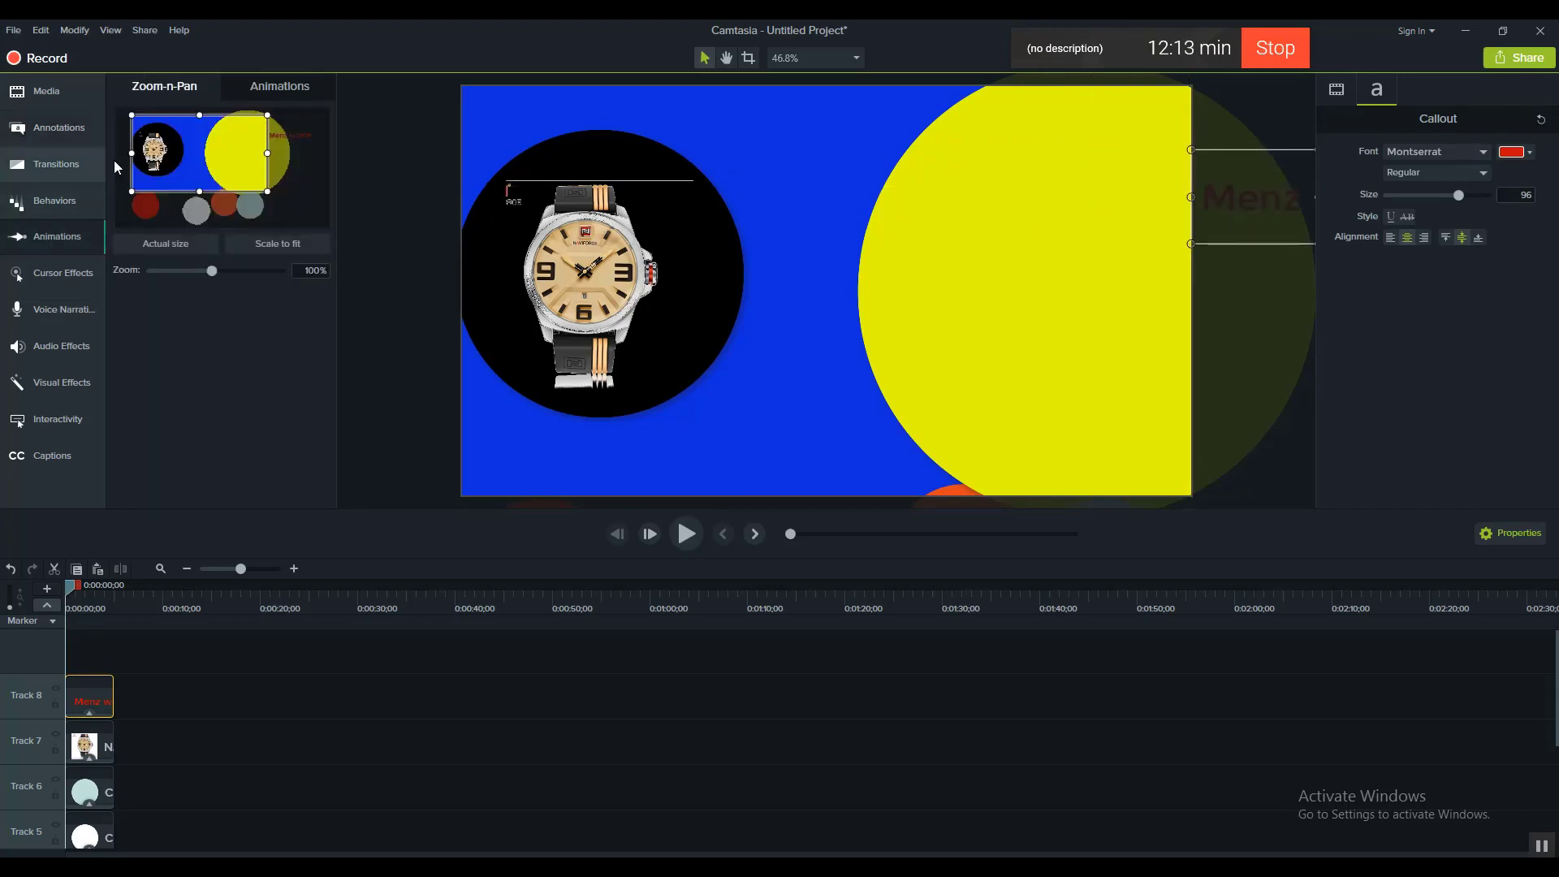
pyautogui.click(267, 96)
pyautogui.moveTo(163, 136); pyautogui.dragTo(81, 698)
pyautogui.click(88, 586)
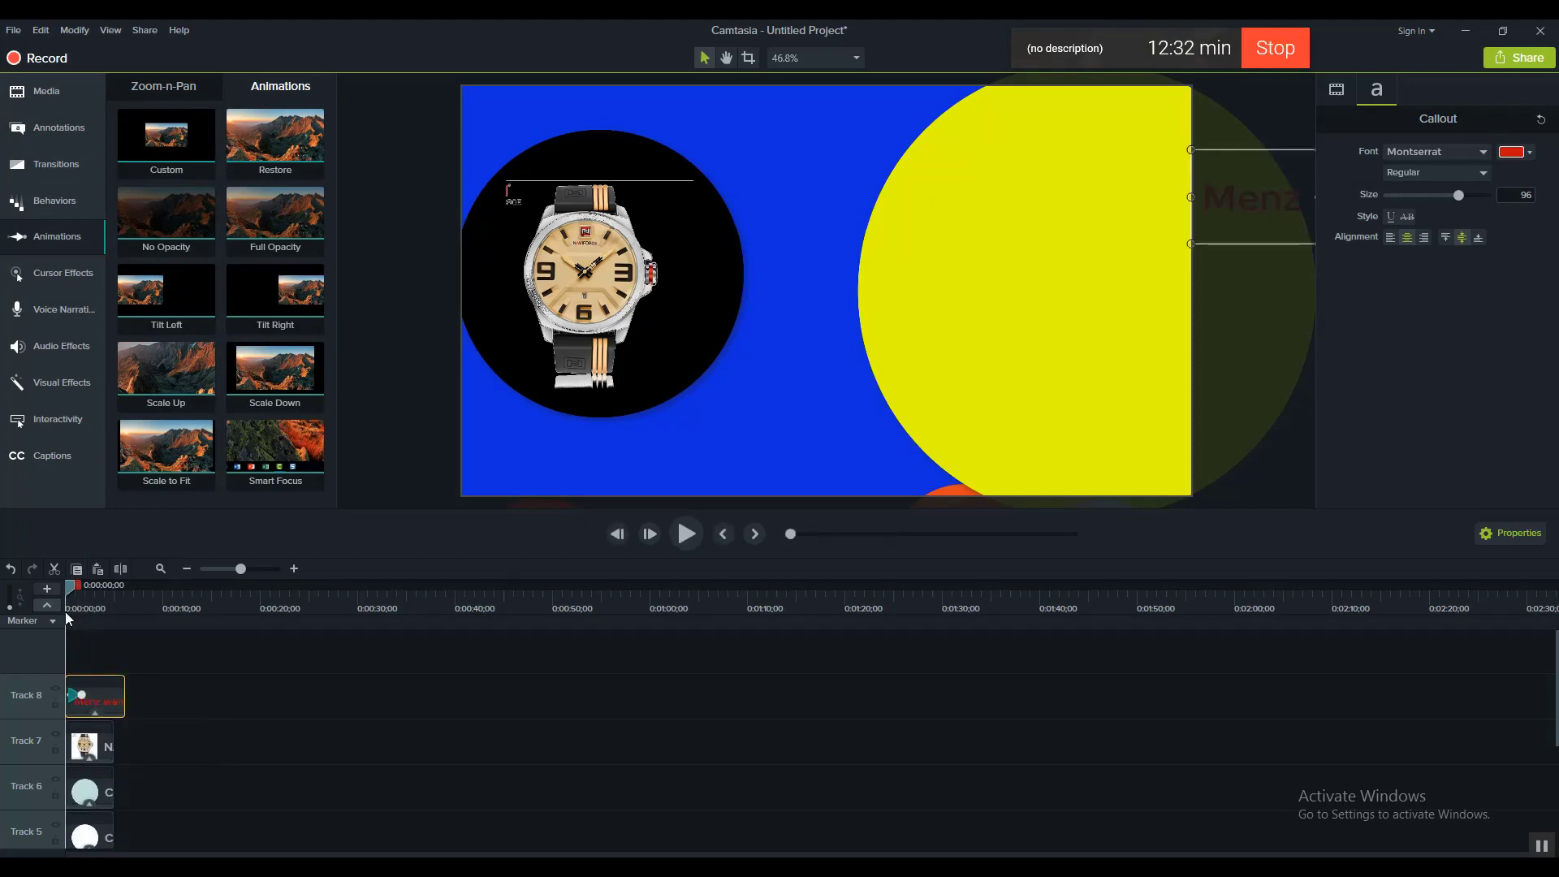
# Step: Lengthen the text's animation to nearly the end of its clip and scrub the timeline to 0:00:04;15 to preview it
pyautogui.moveTo(84, 696); pyautogui.dragTo(116, 697)
pyautogui.moveTo(110, 591); pyautogui.dragTo(57, 594)
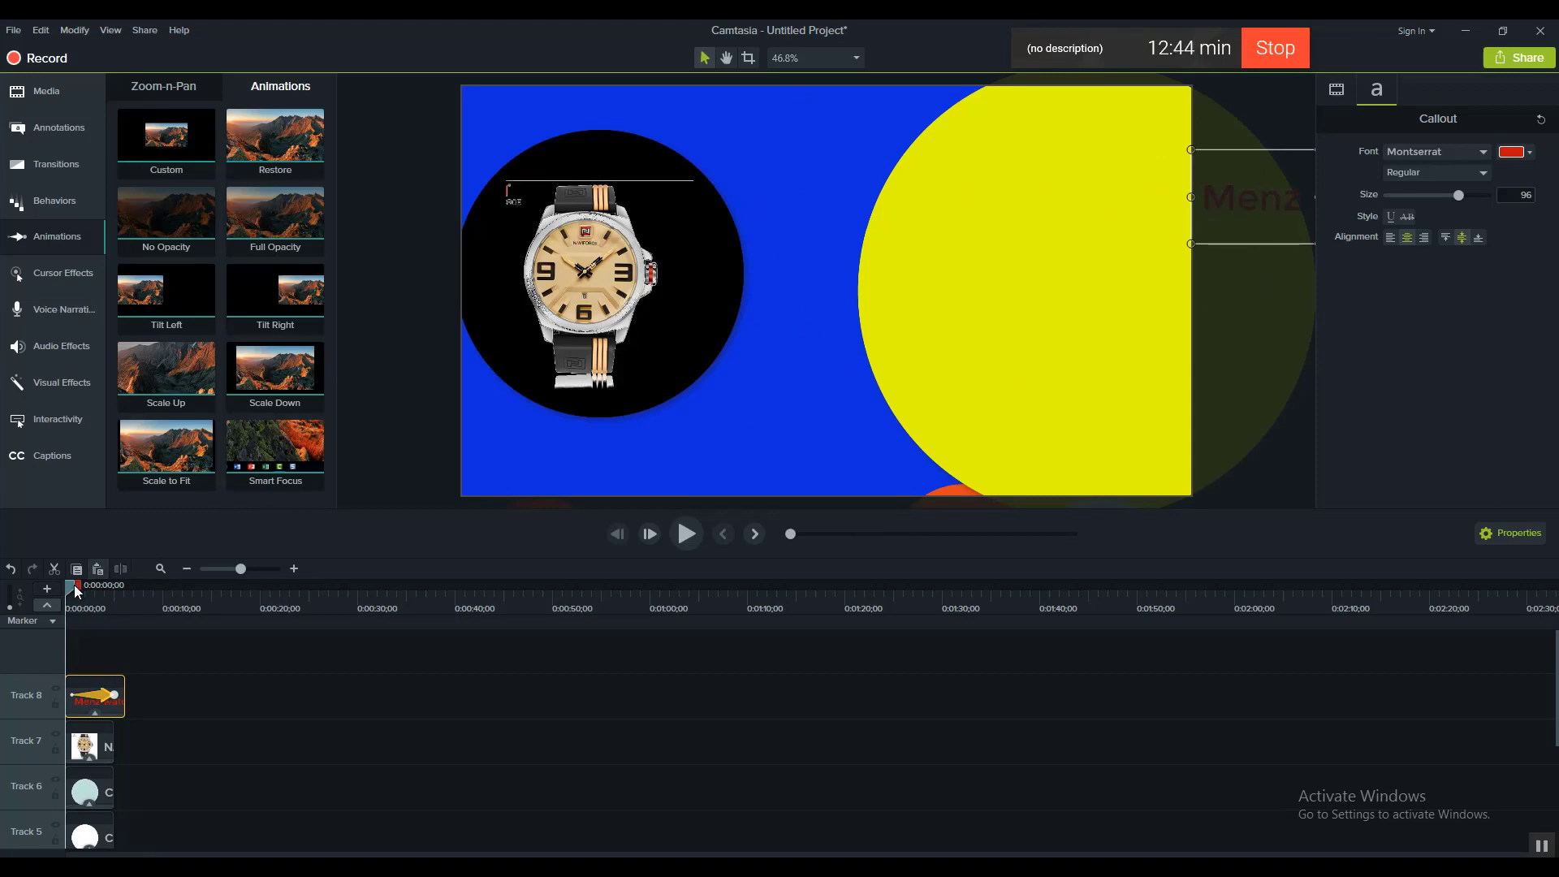
pyautogui.moveTo(69, 587); pyautogui.dragTo(109, 587)
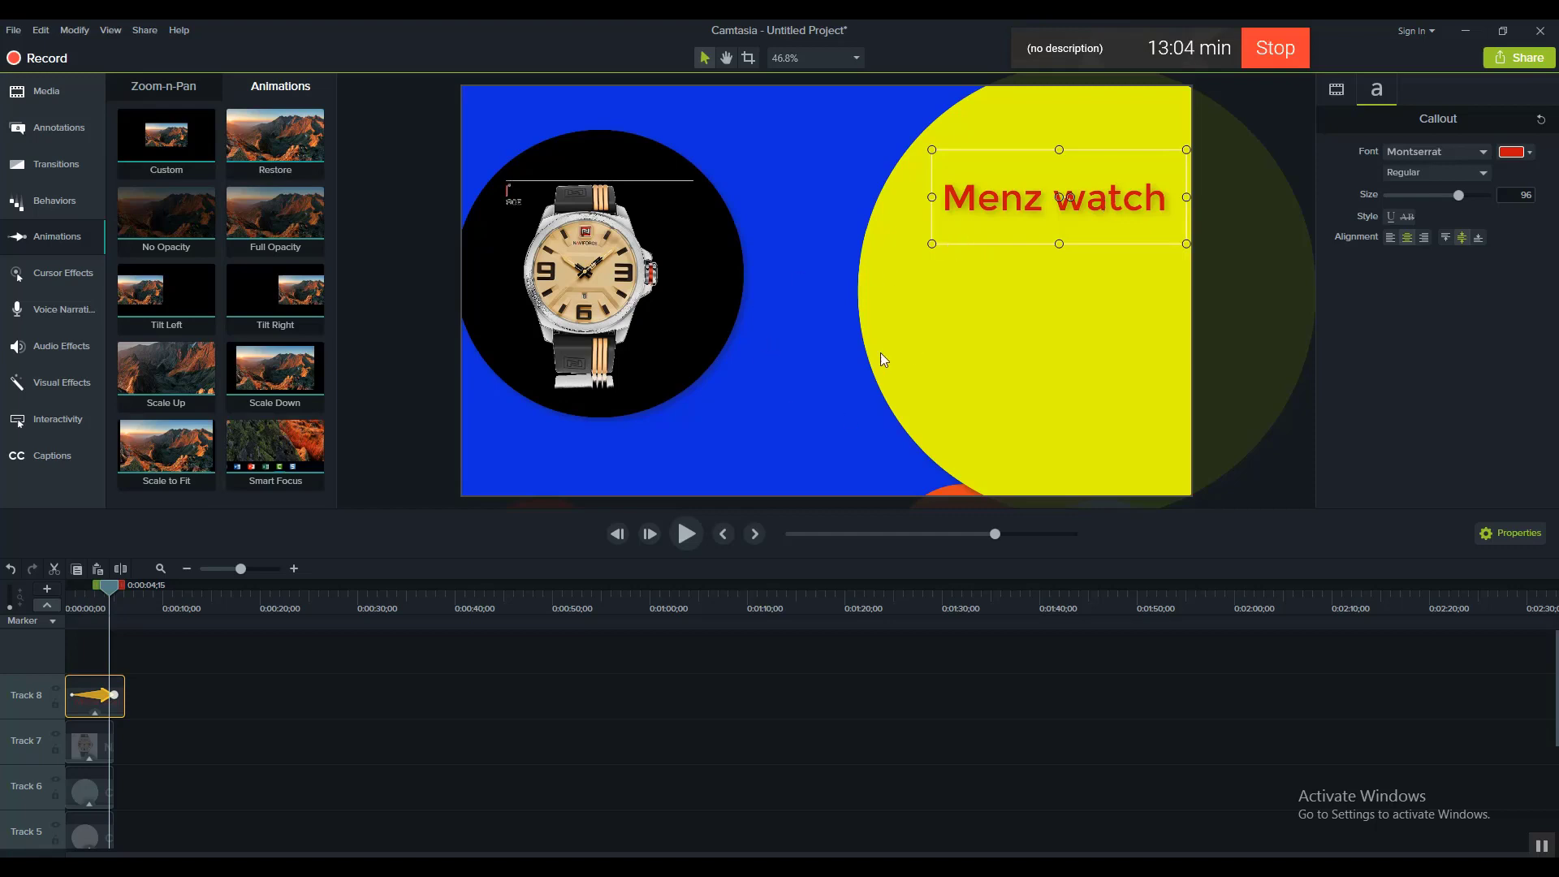
# Step: Change the canvas background color to white in the project settings
pyautogui.click(859, 59)
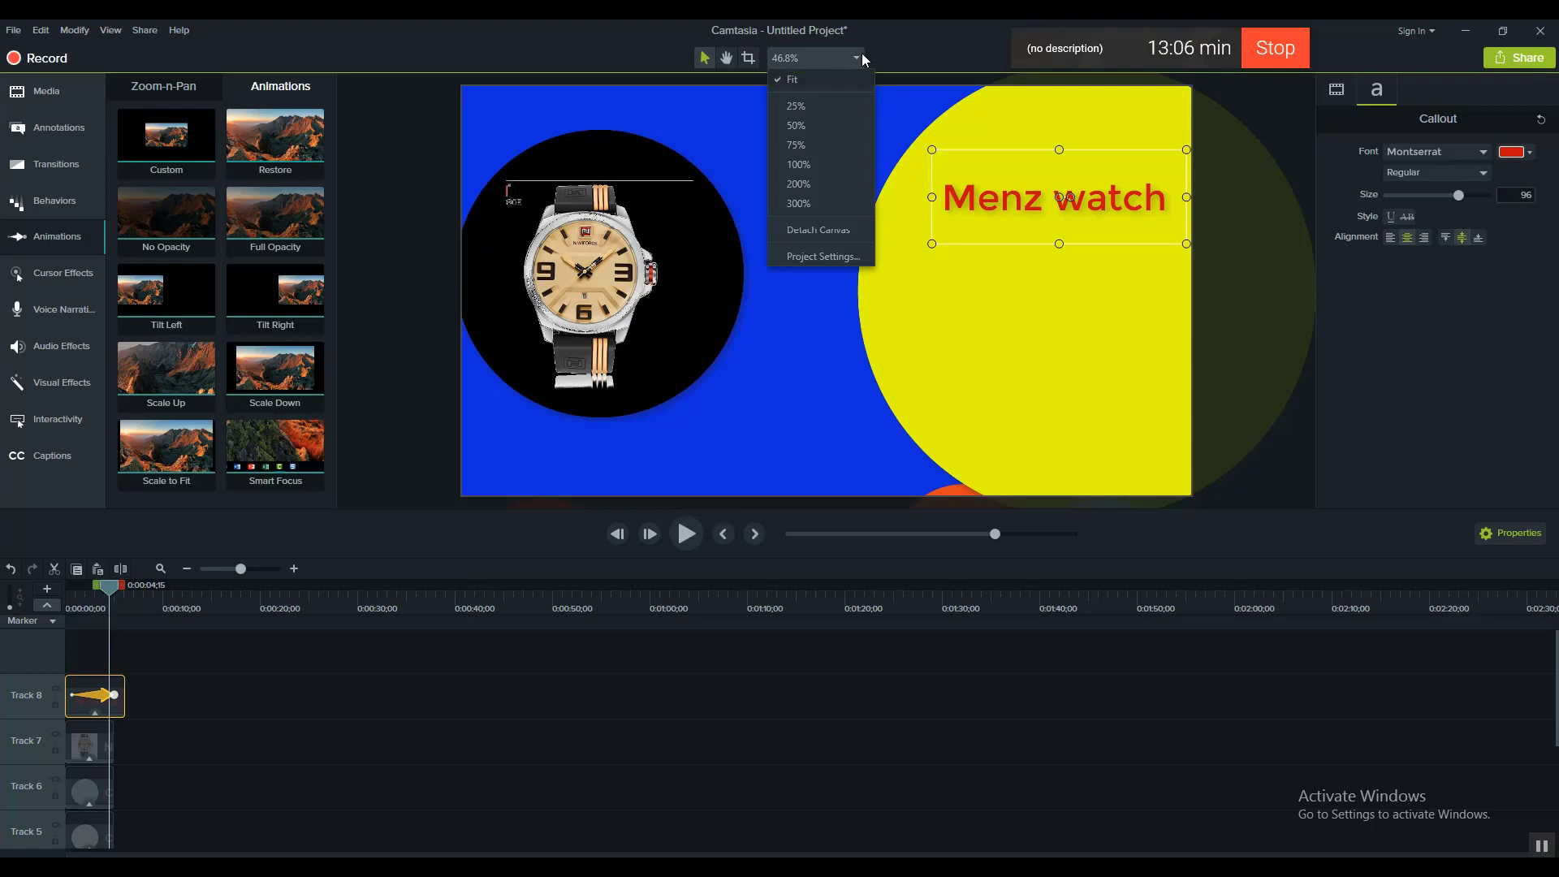
pyautogui.click(853, 255)
pyautogui.click(901, 467)
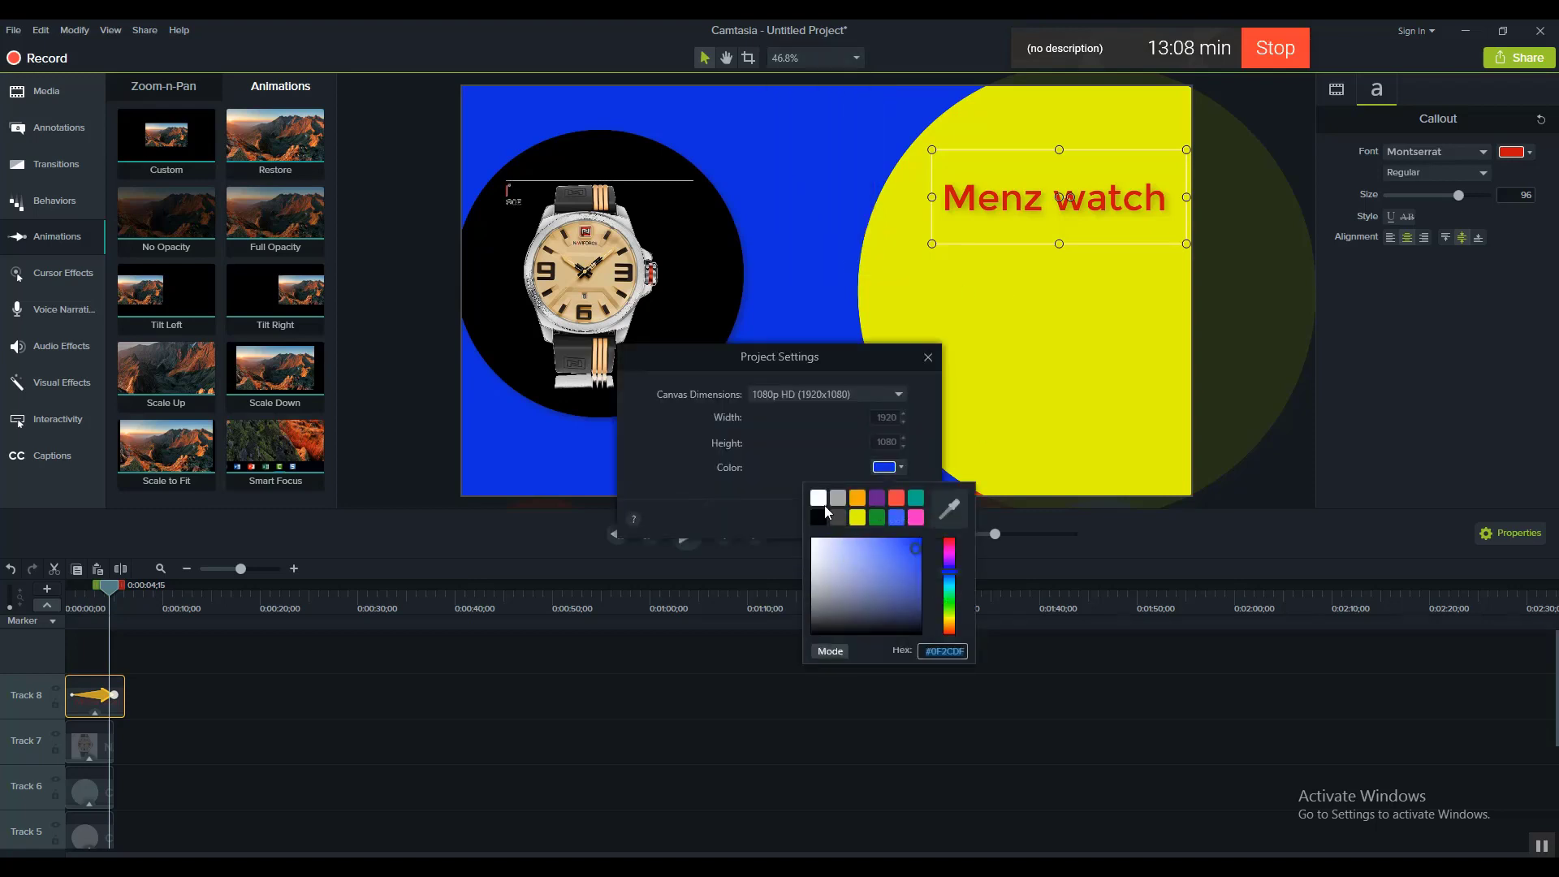
pyautogui.click(820, 498)
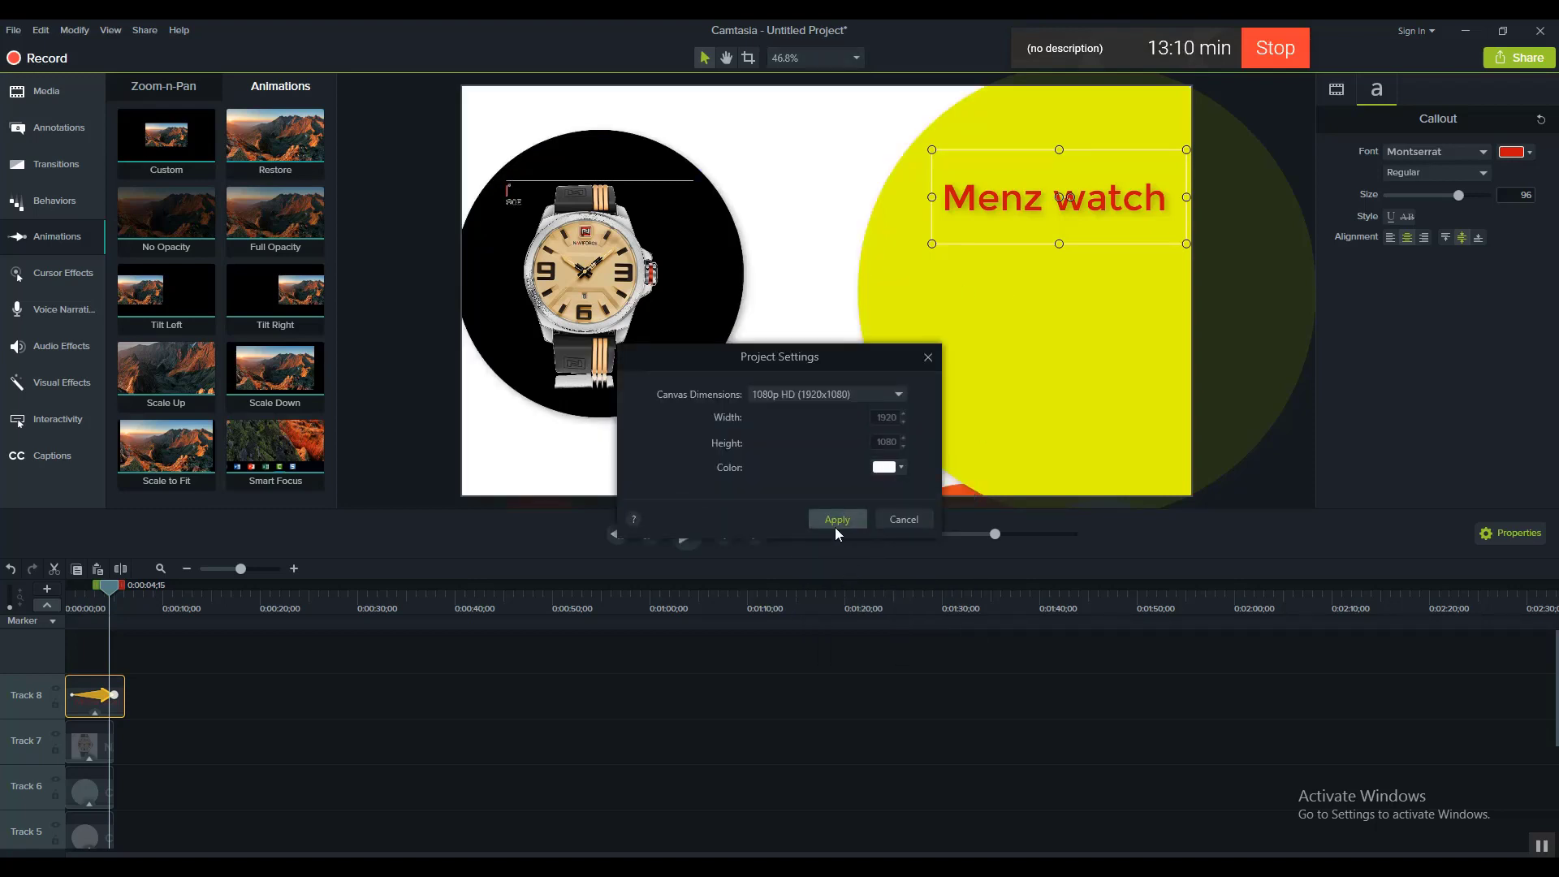
pyautogui.click(834, 524)
# Step: Try a red fill on the large yellow circle callout, and restore its yellow fill
pyautogui.click(947, 387)
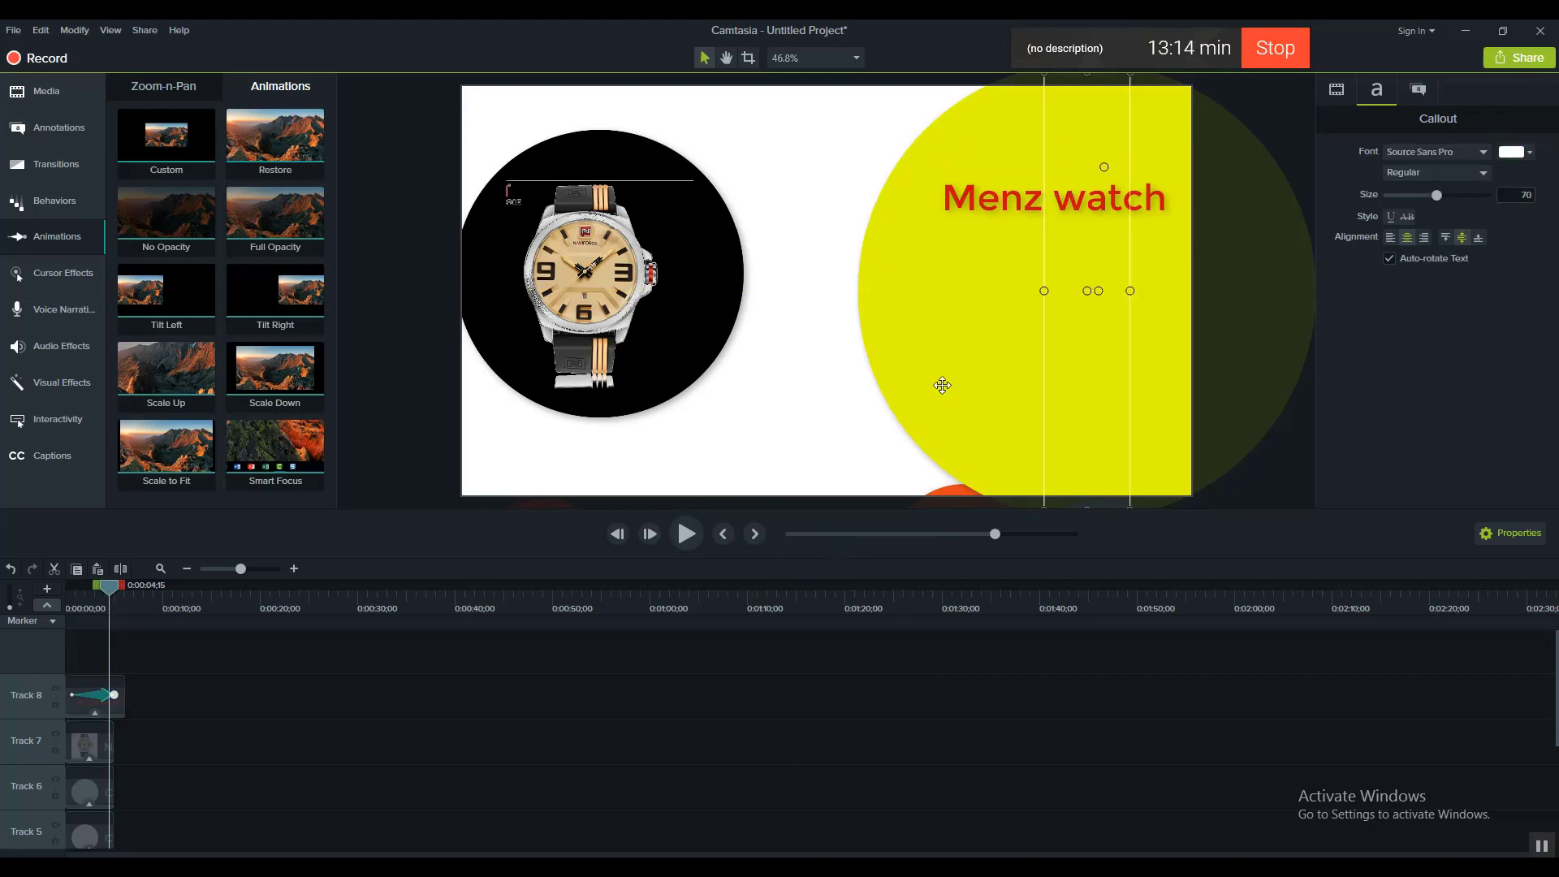
pyautogui.scroll(-3, 65, 790)
pyautogui.click(108, 796)
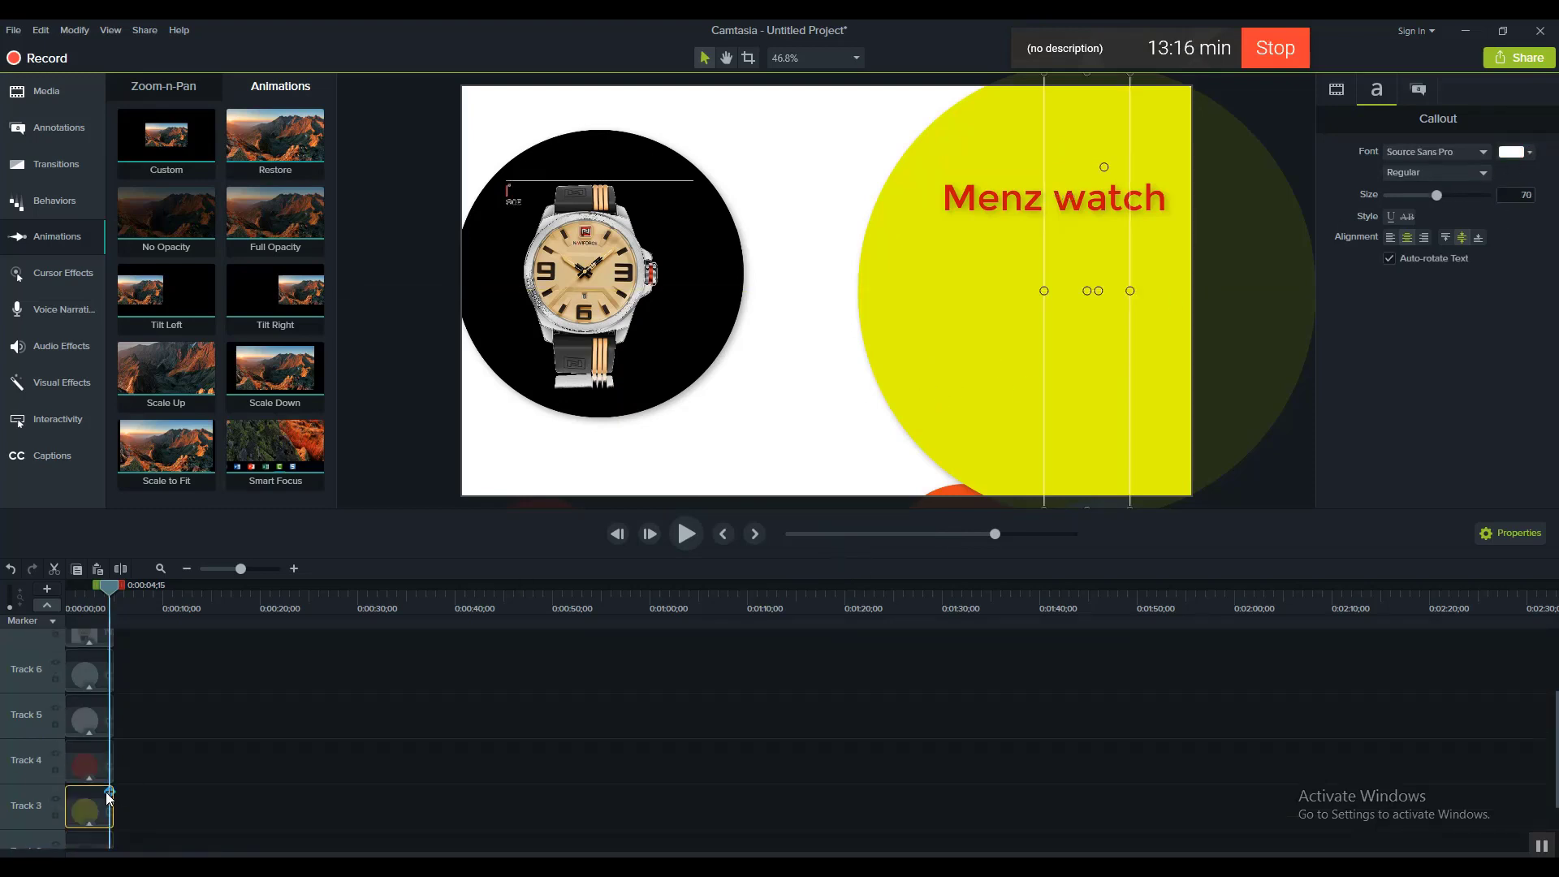
pyautogui.click(1352, 93)
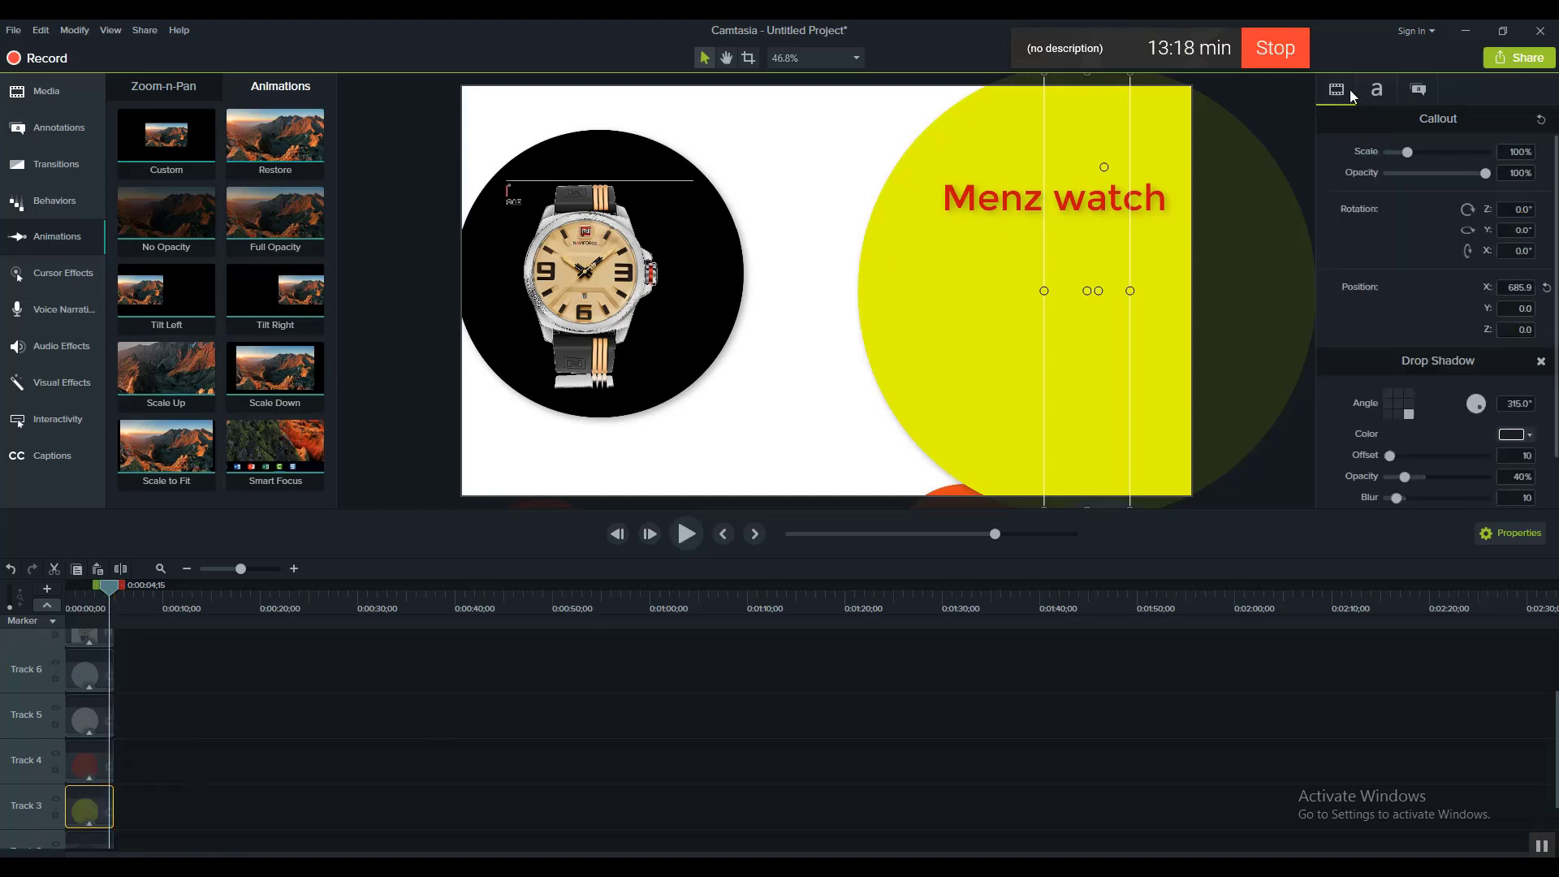
pyautogui.click(1410, 95)
pyautogui.click(1512, 210)
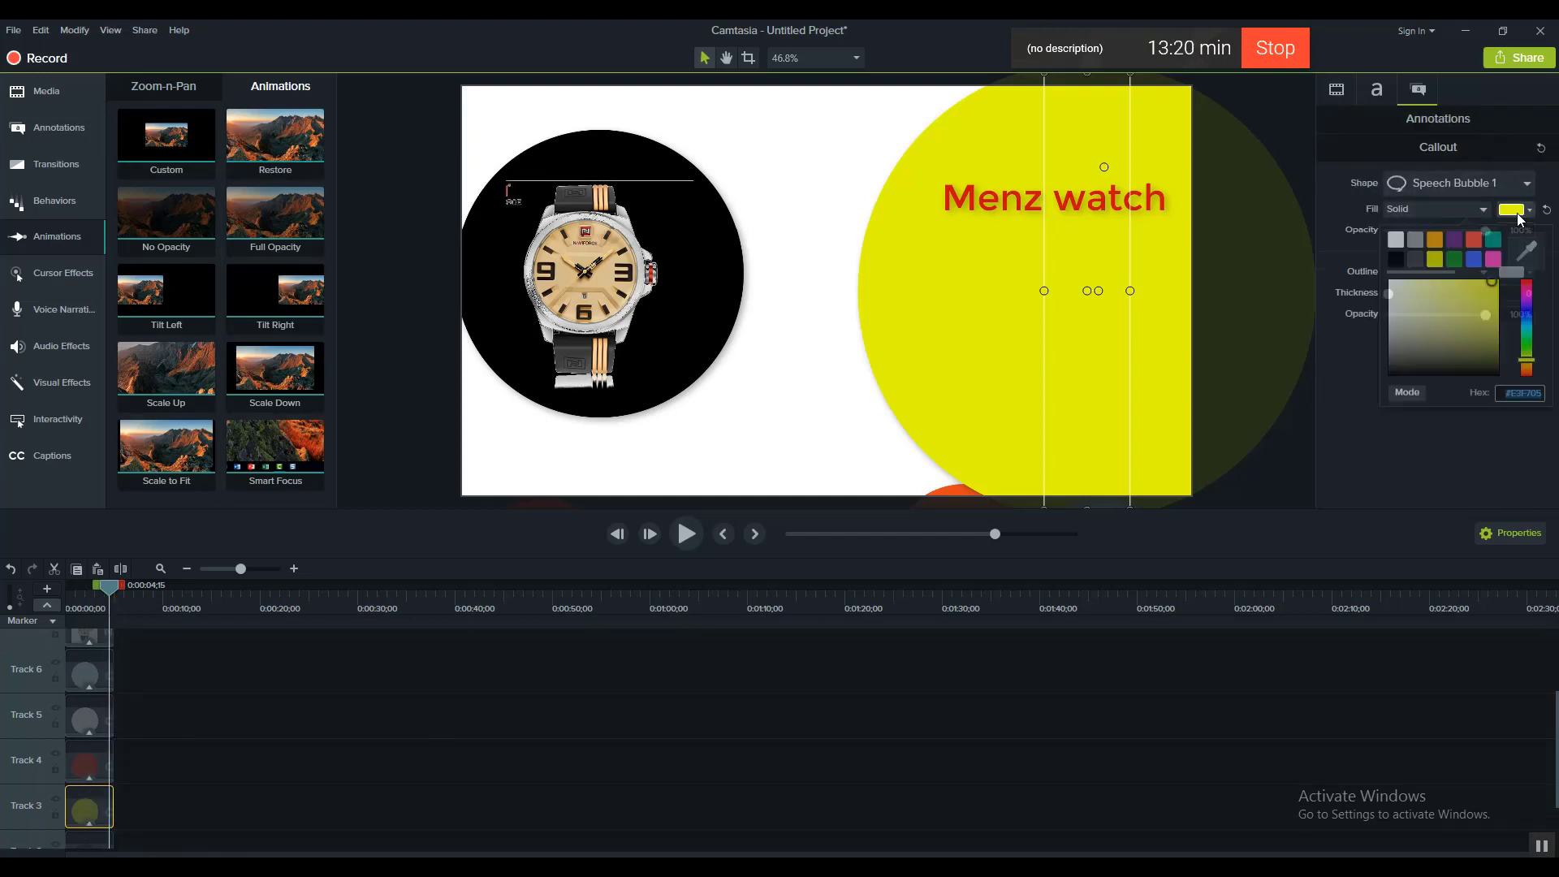
pyautogui.click(1473, 239)
pyautogui.click(1530, 208)
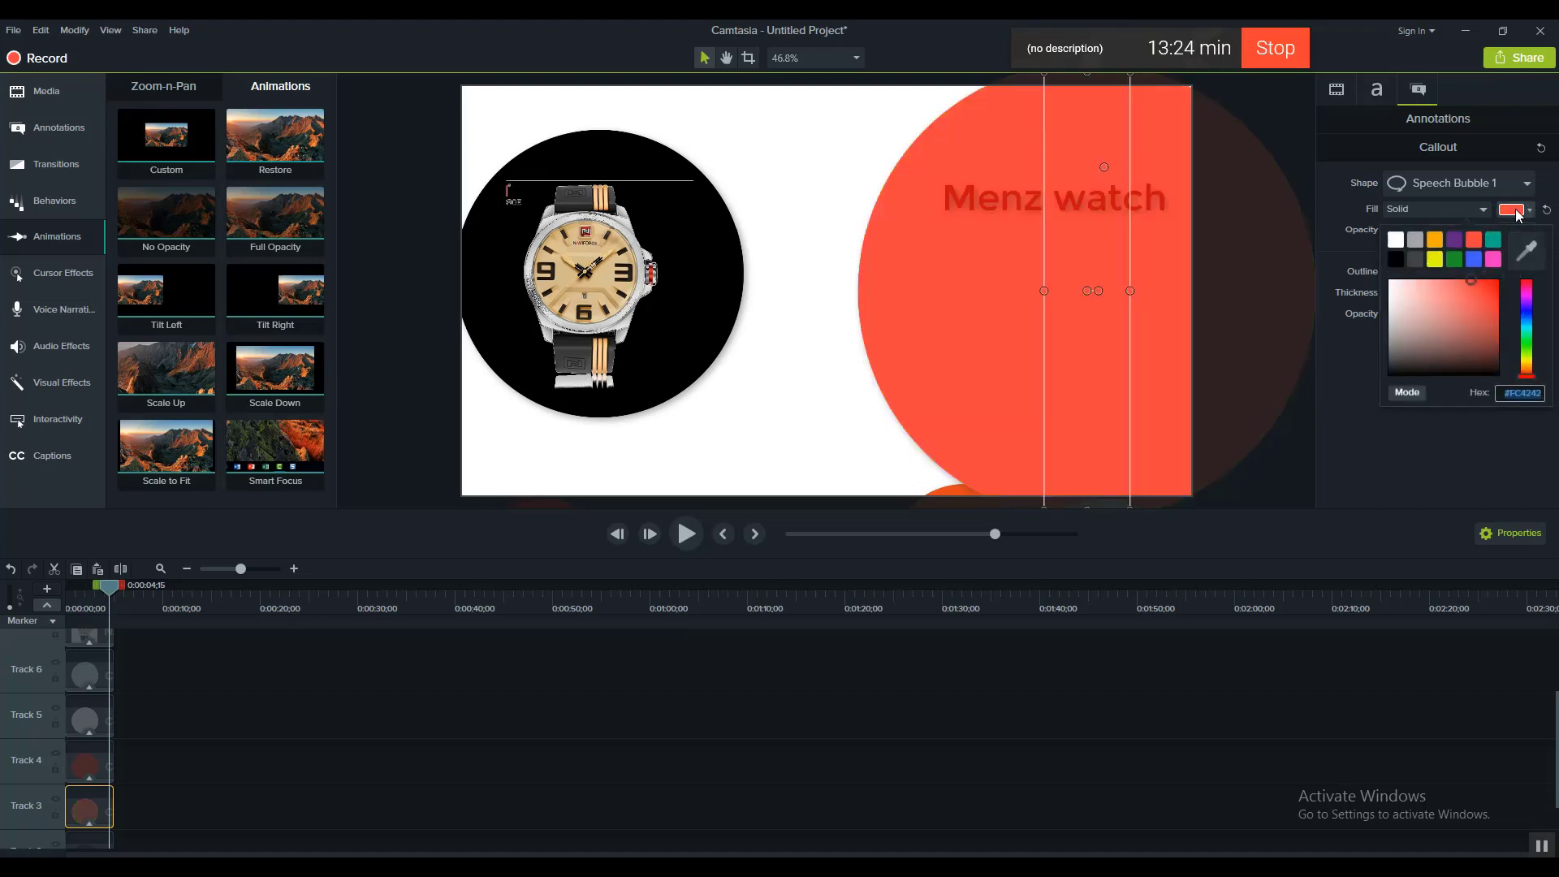
pyautogui.click(1434, 259)
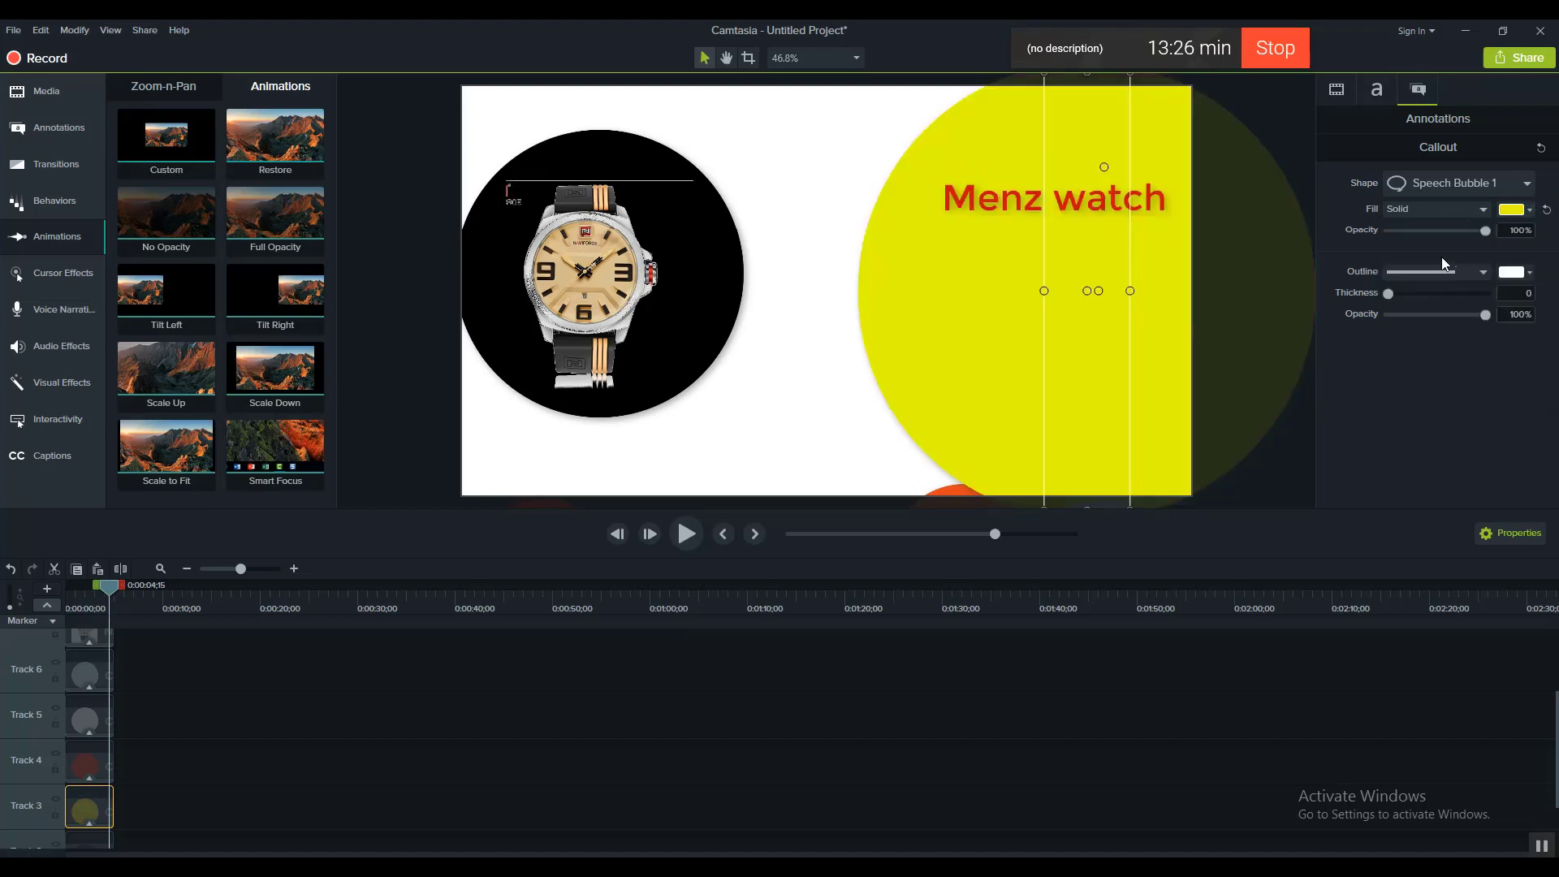
# Step: Change the fill of the large yellow circle callout to solid gray
pyautogui.click(1514, 212)
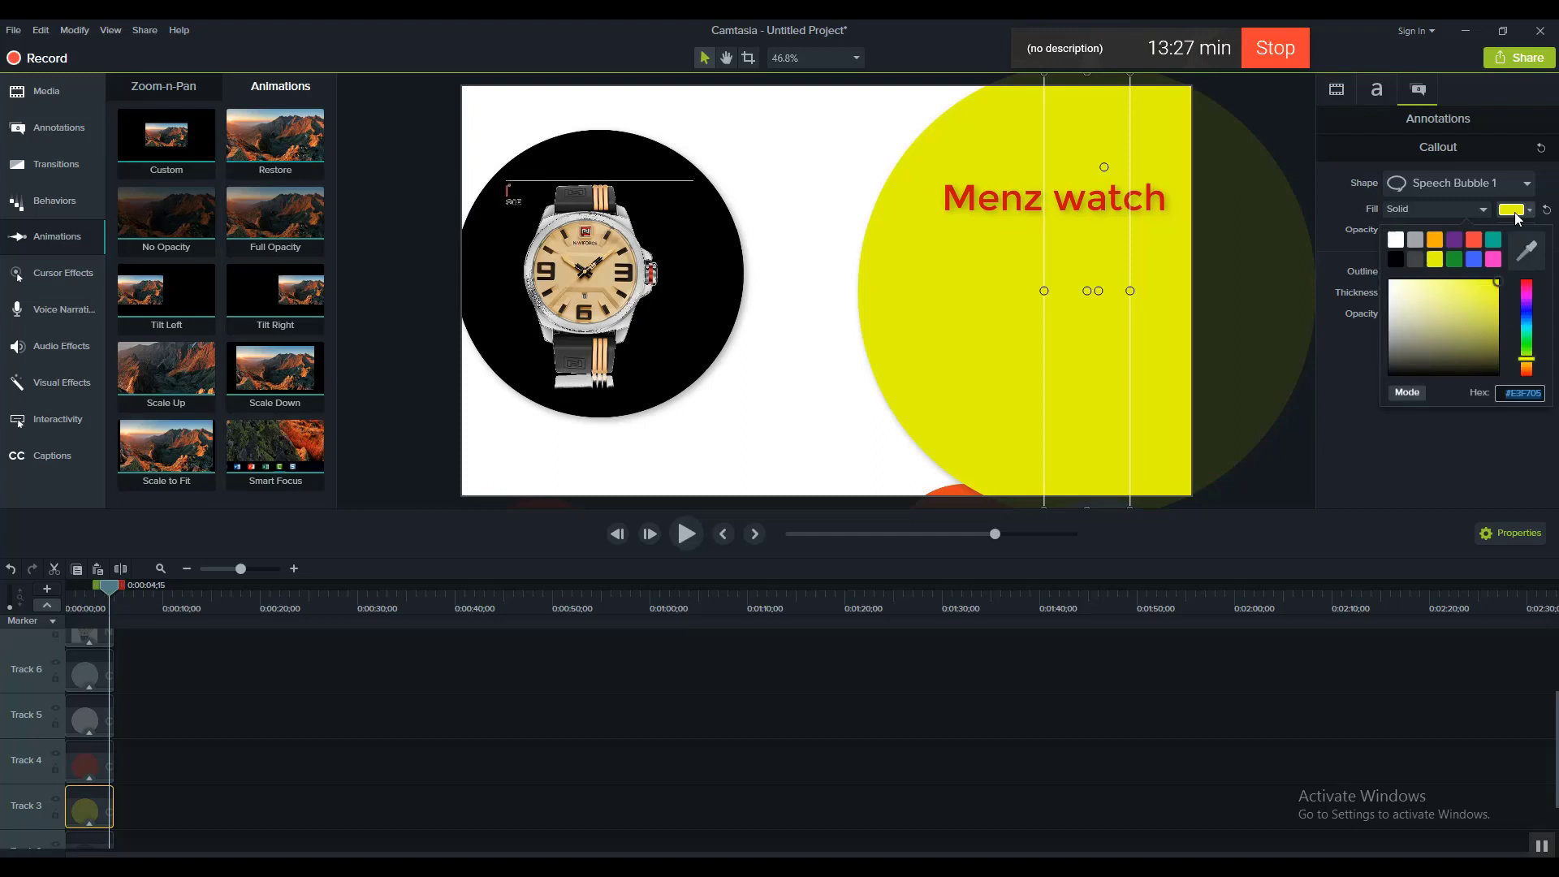
pyautogui.click(1416, 242)
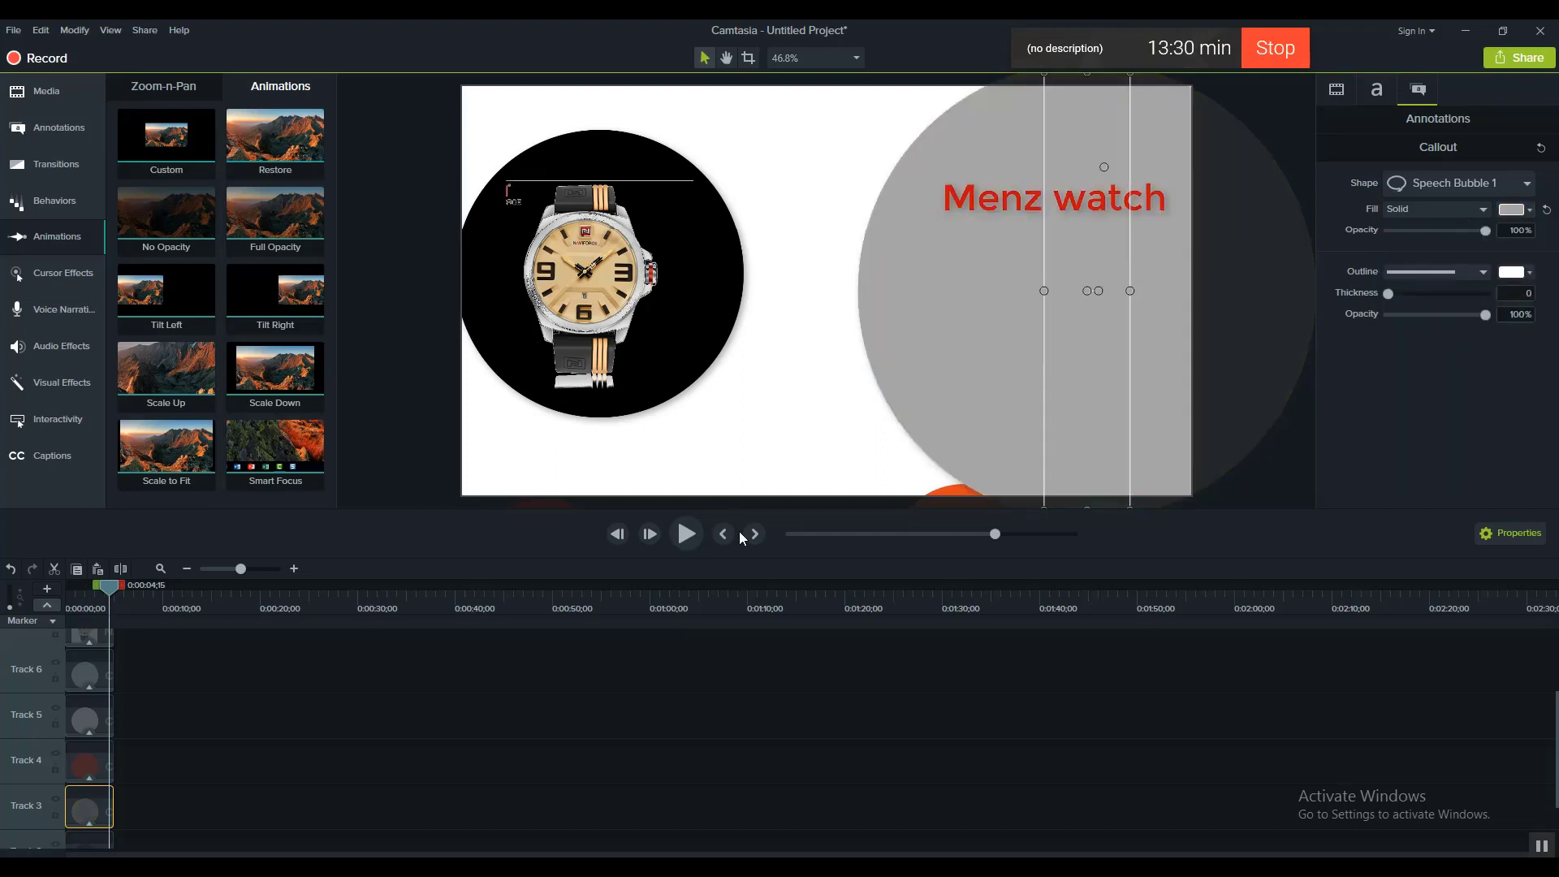
pyautogui.click(822, 393)
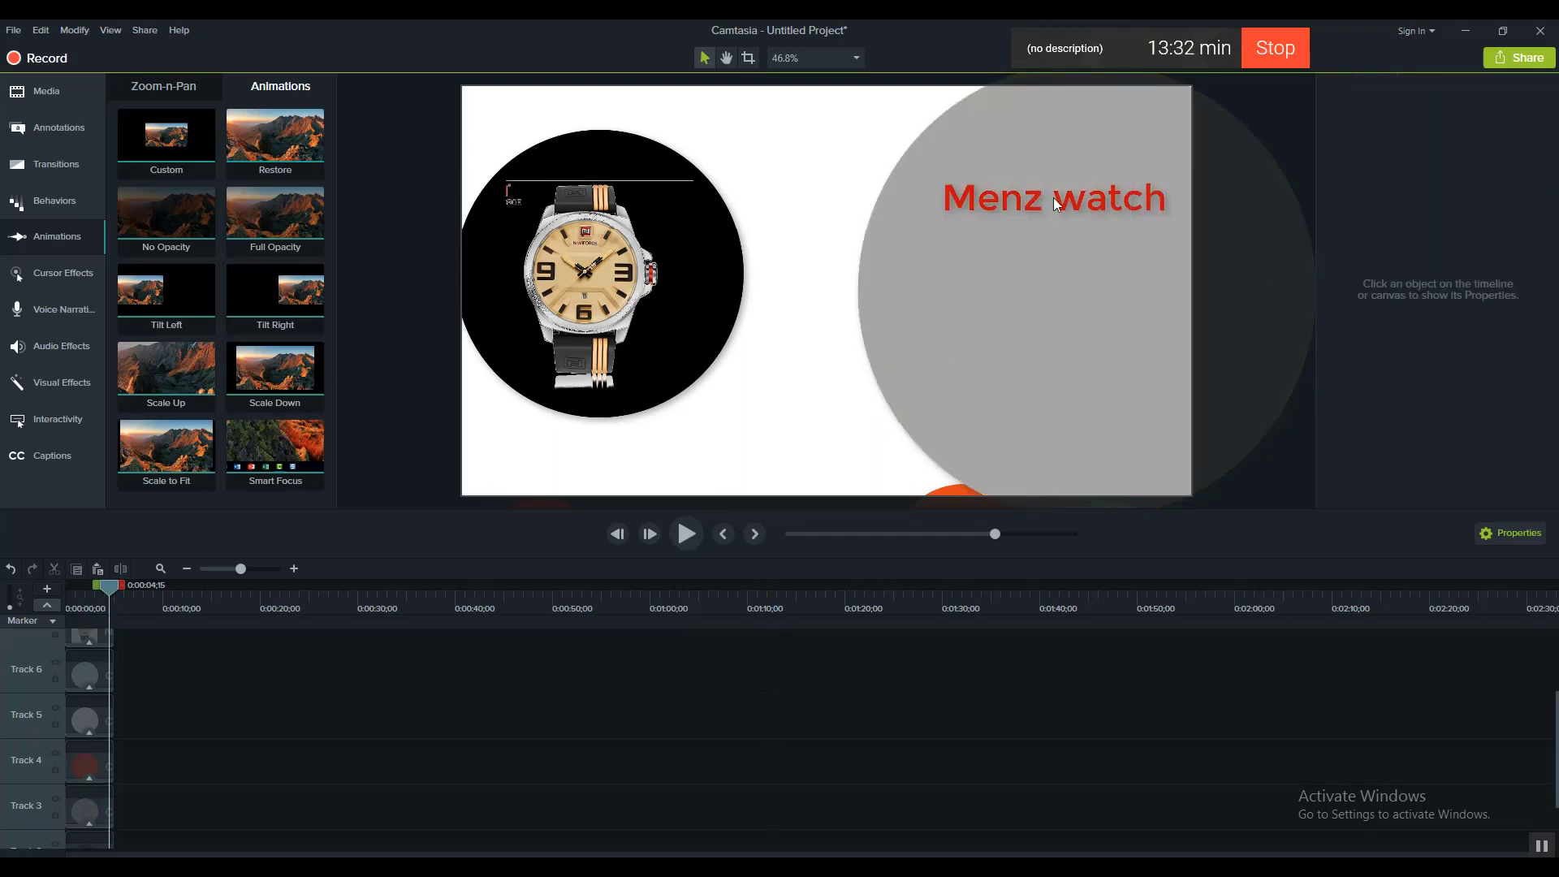
# Step: Move the "Menz watch" text slightly down and shift the large gray circle toward the canvas's upper-right corner
pyautogui.moveTo(1054, 203); pyautogui.dragTo(1056, 221)
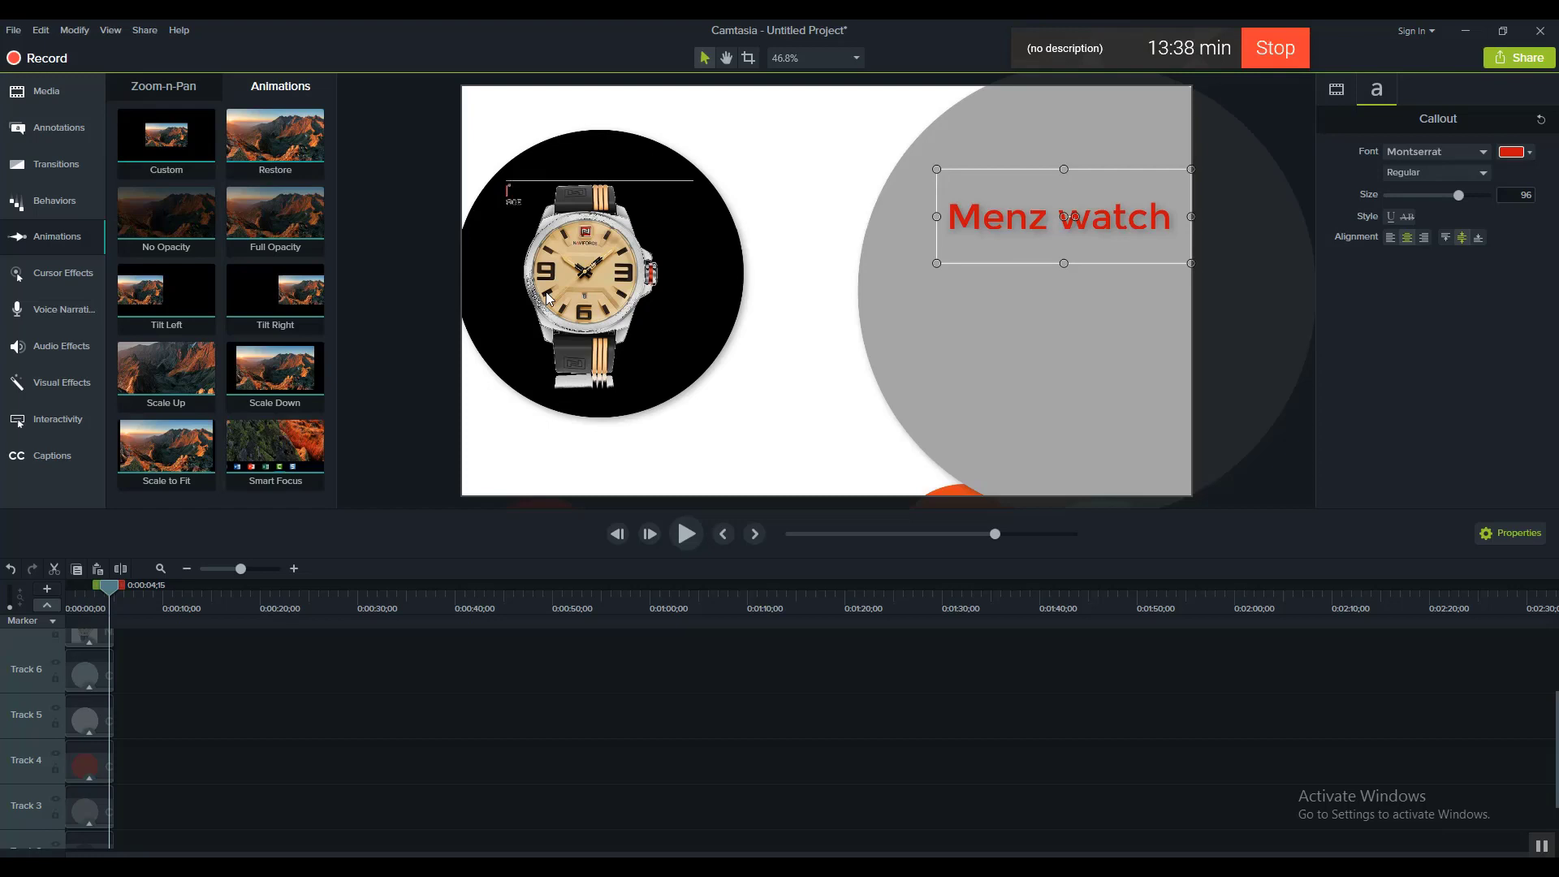
pyautogui.click(932, 420)
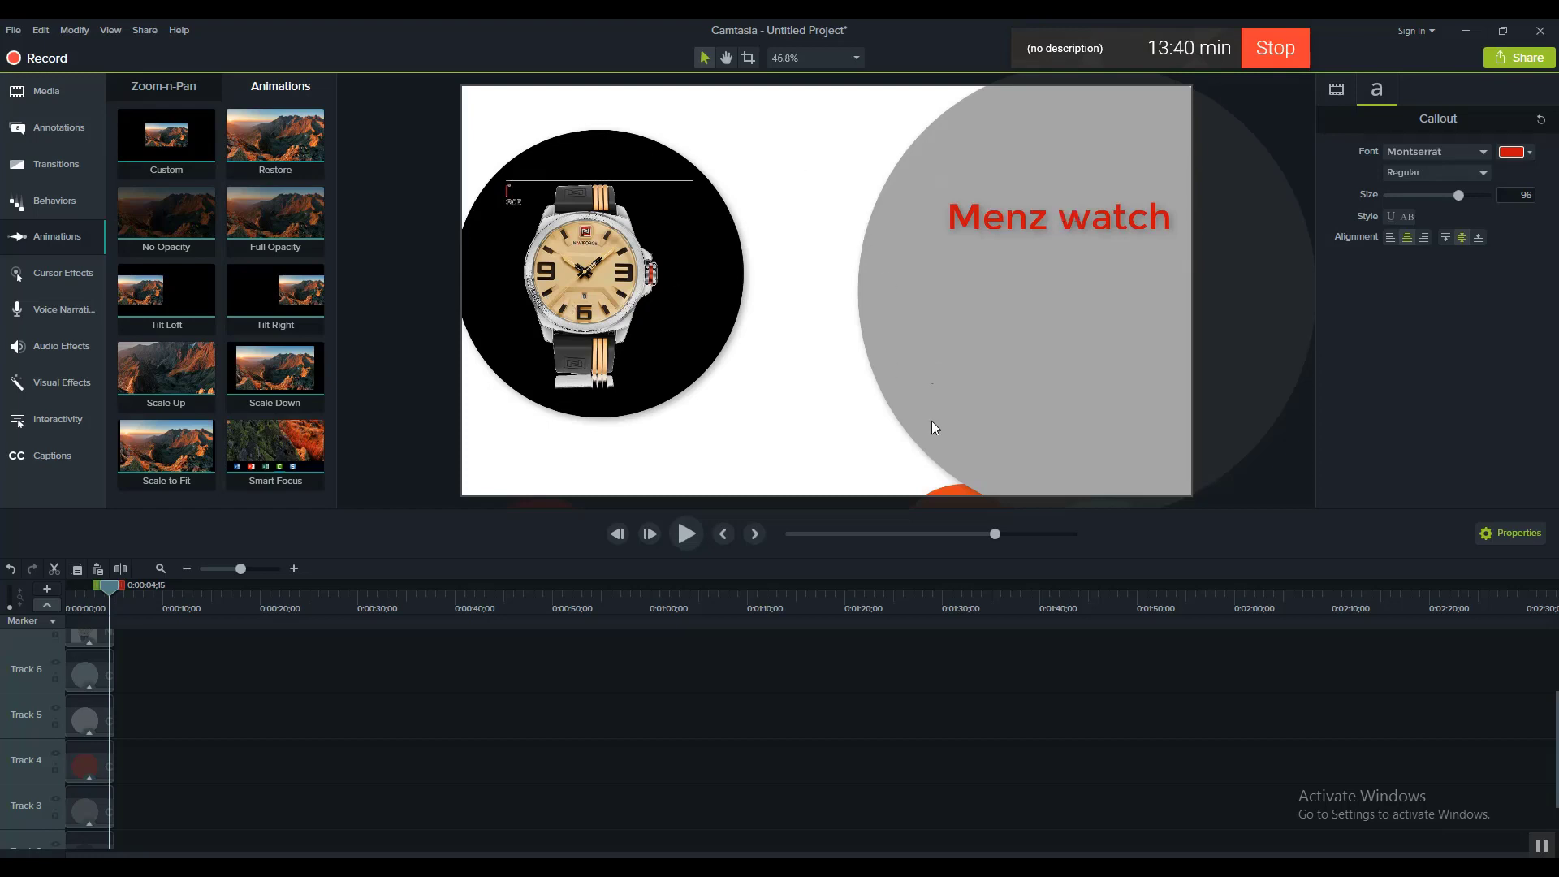
pyautogui.moveTo(937, 450)
pyautogui.mouseDown()
pyautogui.moveTo(1024, 409)
pyautogui.moveTo(1019, 320)
pyautogui.moveTo(995, 335)
pyautogui.mouseUp()
pyautogui.click(903, 412)
# Step: Enlarge the watch image and the black circle callout behind it
pyautogui.click(682, 359)
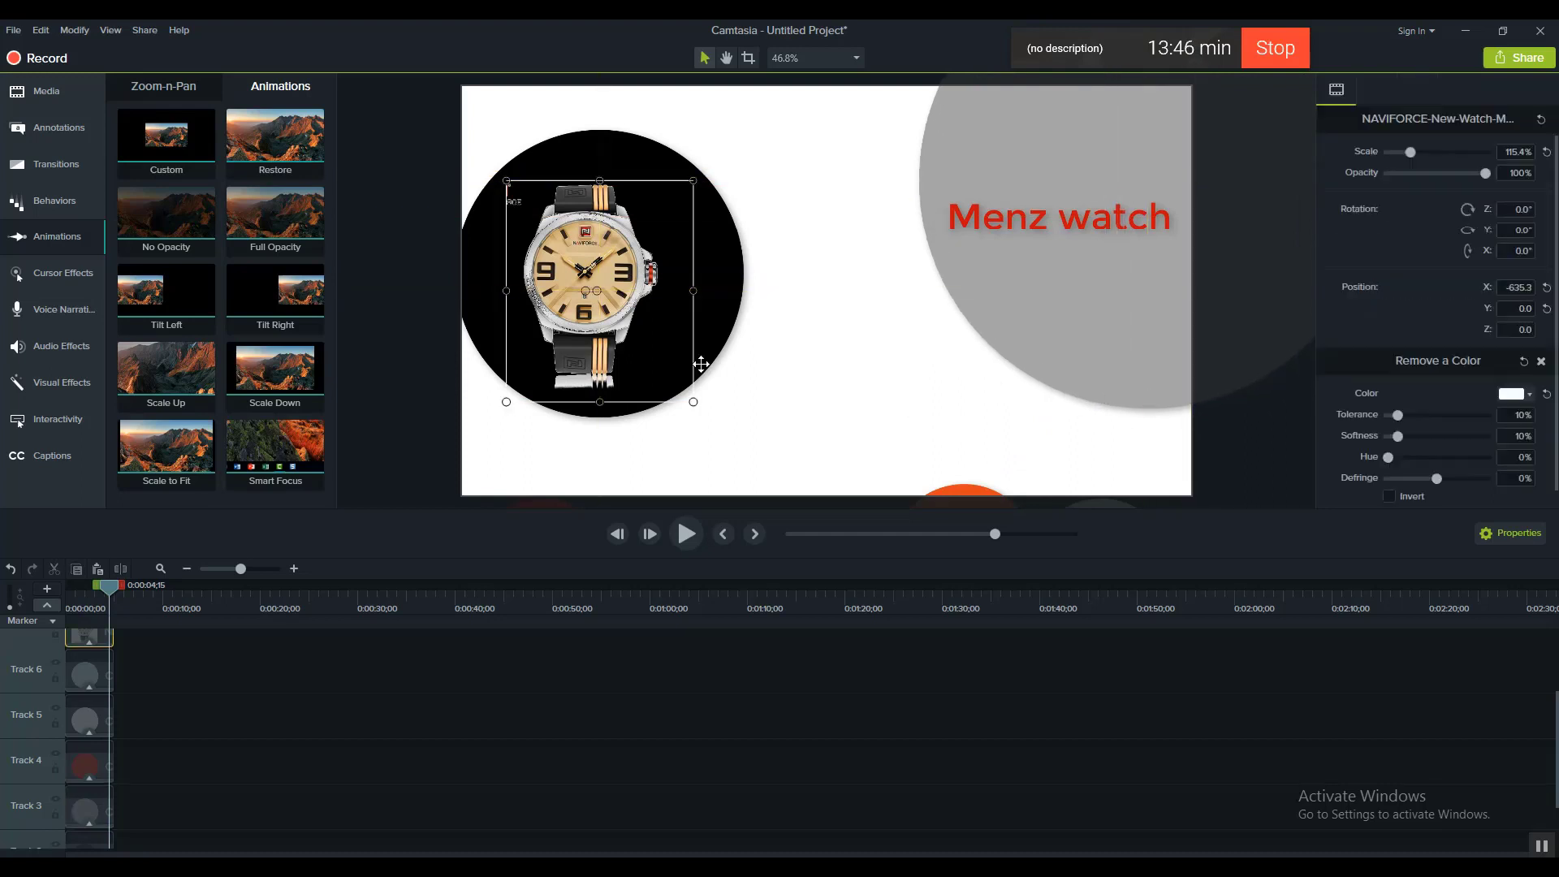
pyautogui.moveTo(693, 401); pyautogui.dragTo(723, 435)
pyautogui.click(773, 272)
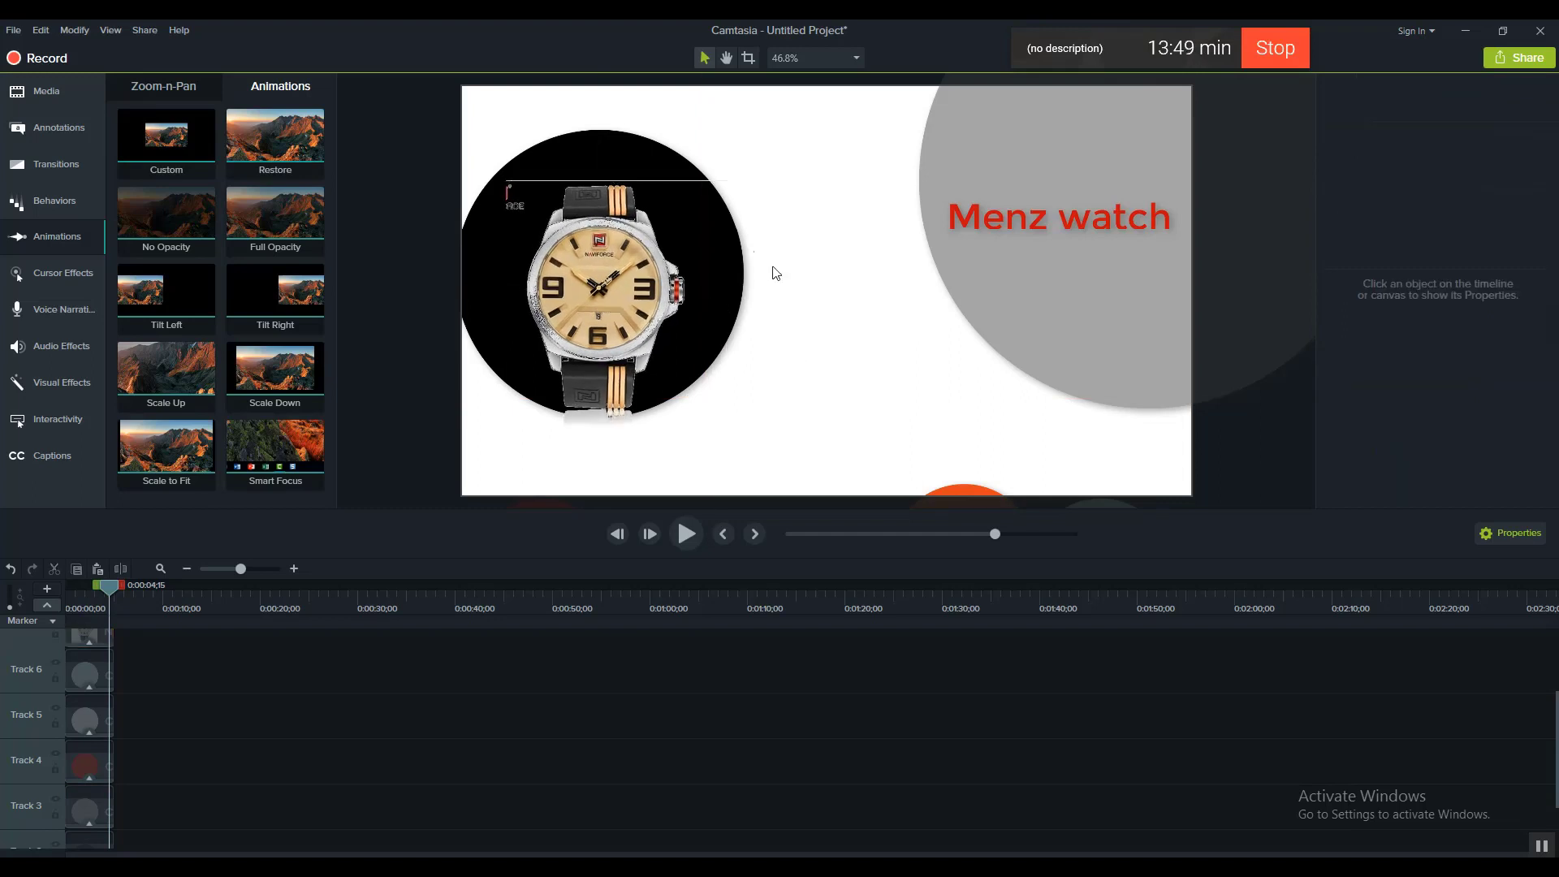
pyautogui.click(656, 153)
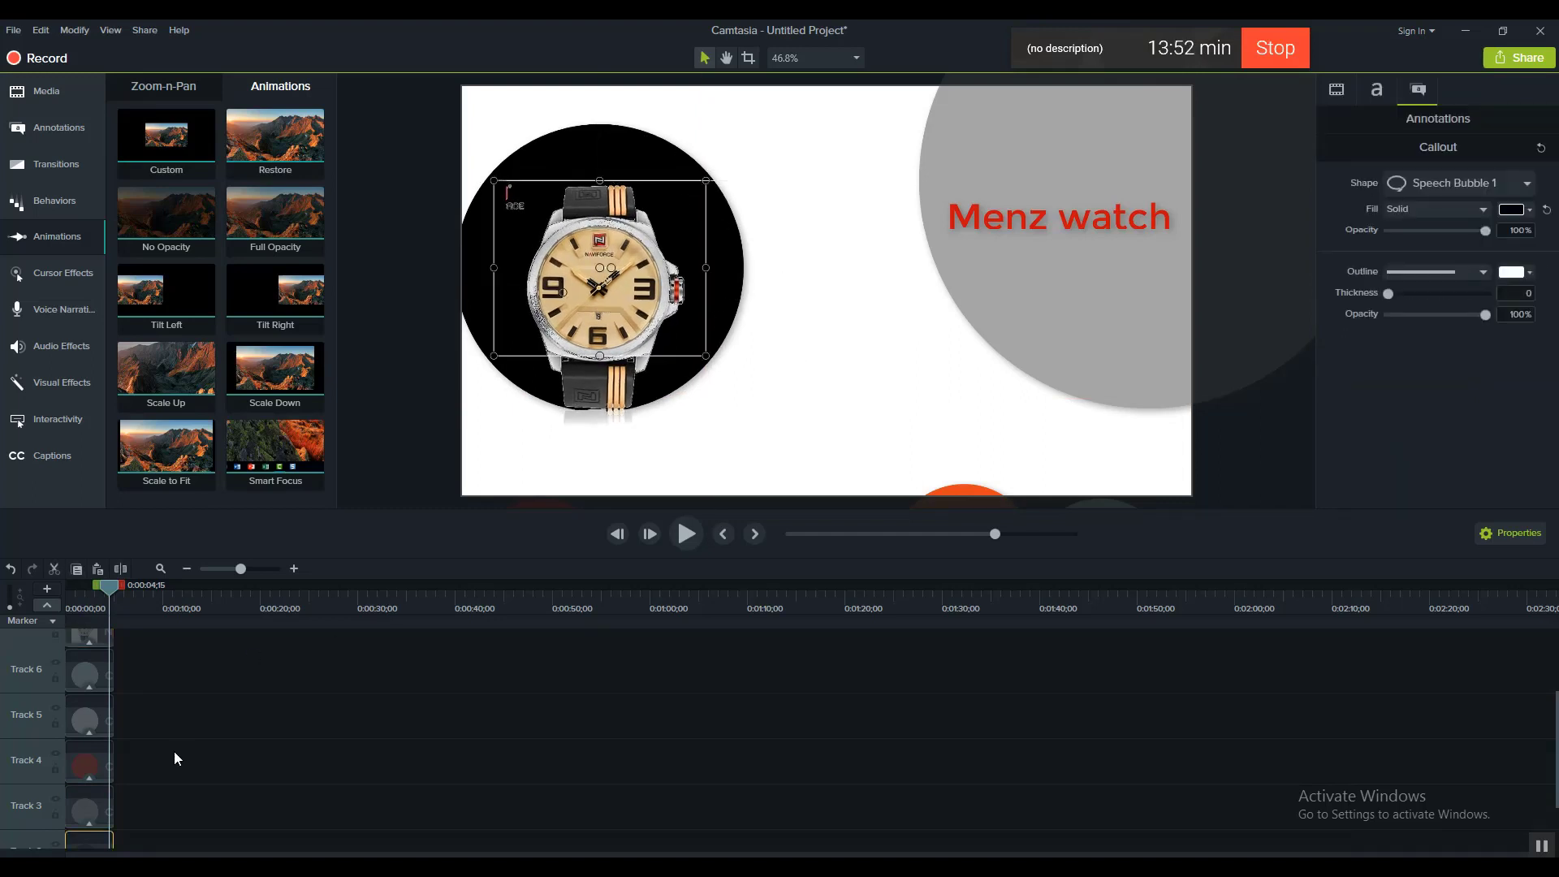
pyautogui.scroll(-2, 221, 781)
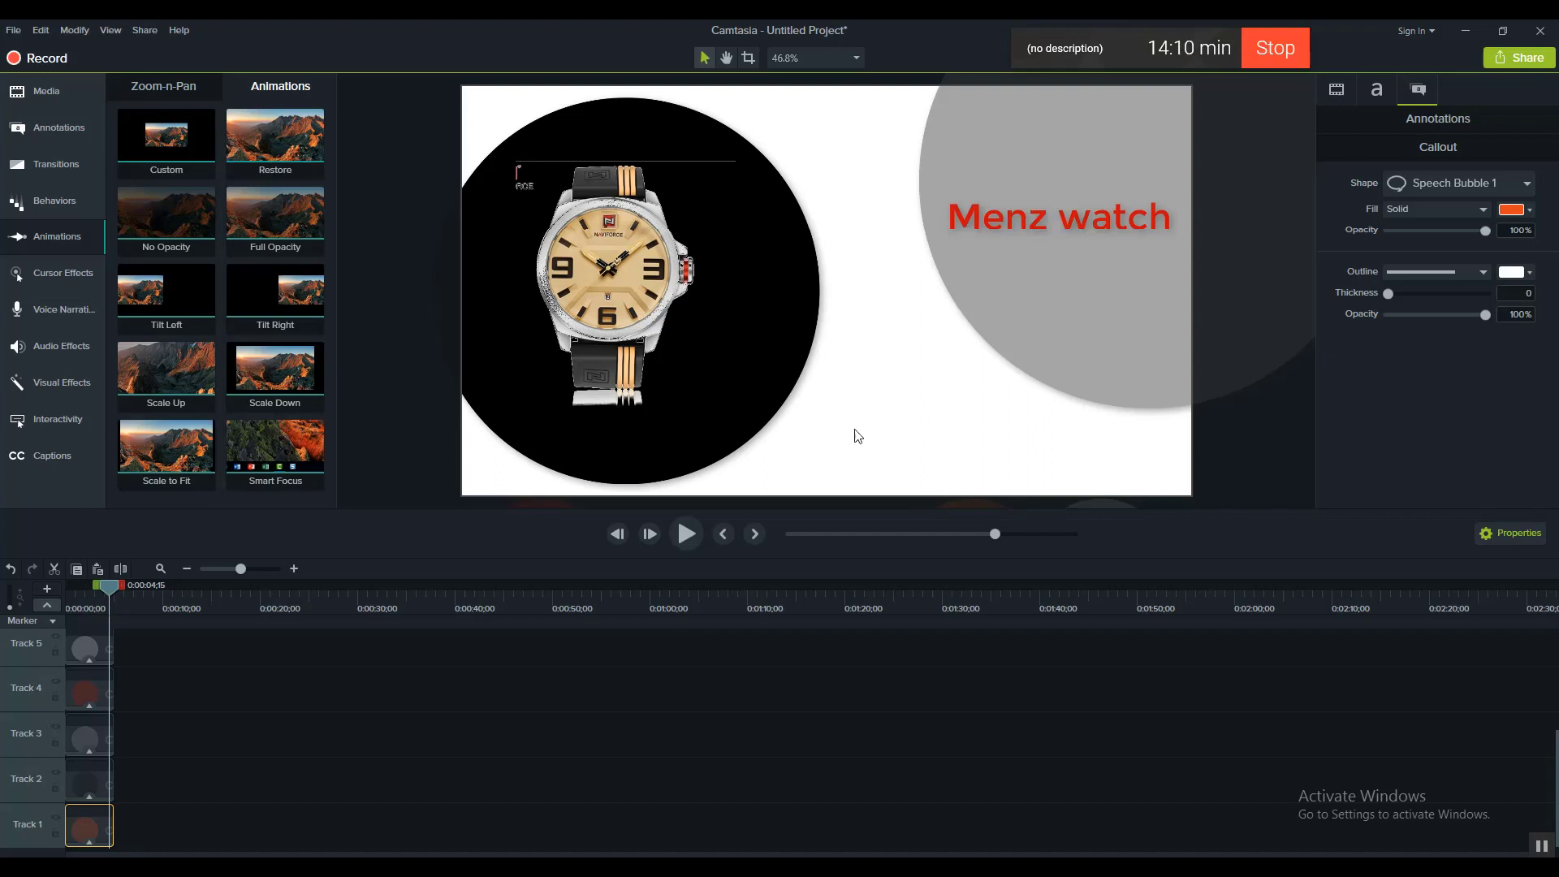
# Step: Shift the "Menz watch" text slightly up to the canvas's right edge, and delete the watch image from the black circle
pyautogui.click(1042, 224)
pyautogui.moveTo(1042, 224)
pyautogui.mouseDown()
pyautogui.moveTo(1031, 142)
pyautogui.moveTo(1055, 65)
pyautogui.moveTo(1056, 191)
pyautogui.moveTo(1092, 215)
pyautogui.moveTo(1065, 214)
pyautogui.mouseUp()
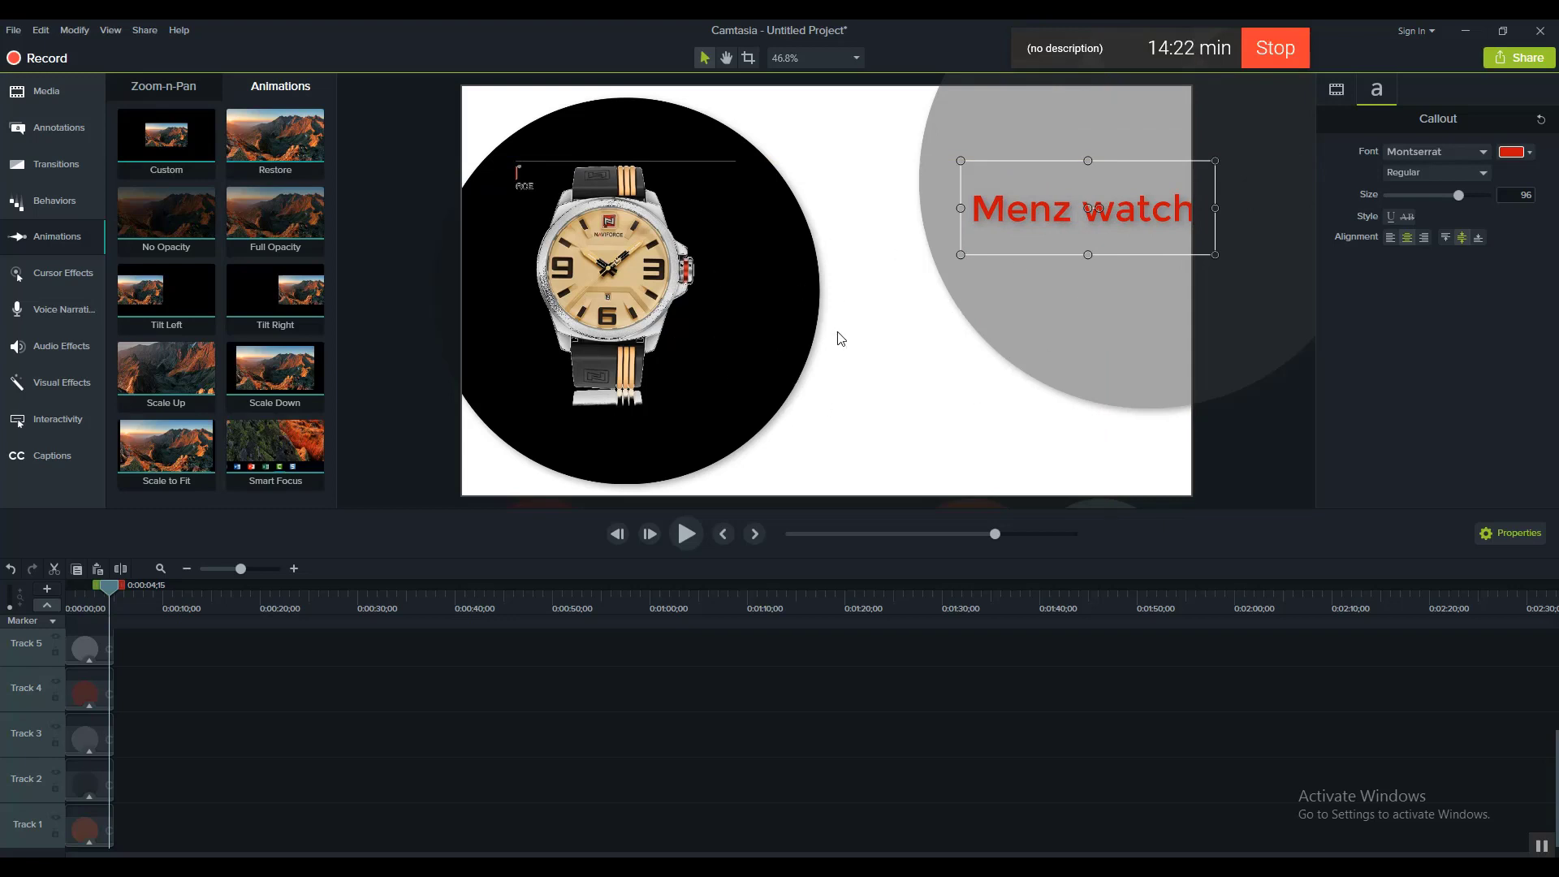
pyautogui.click(903, 401)
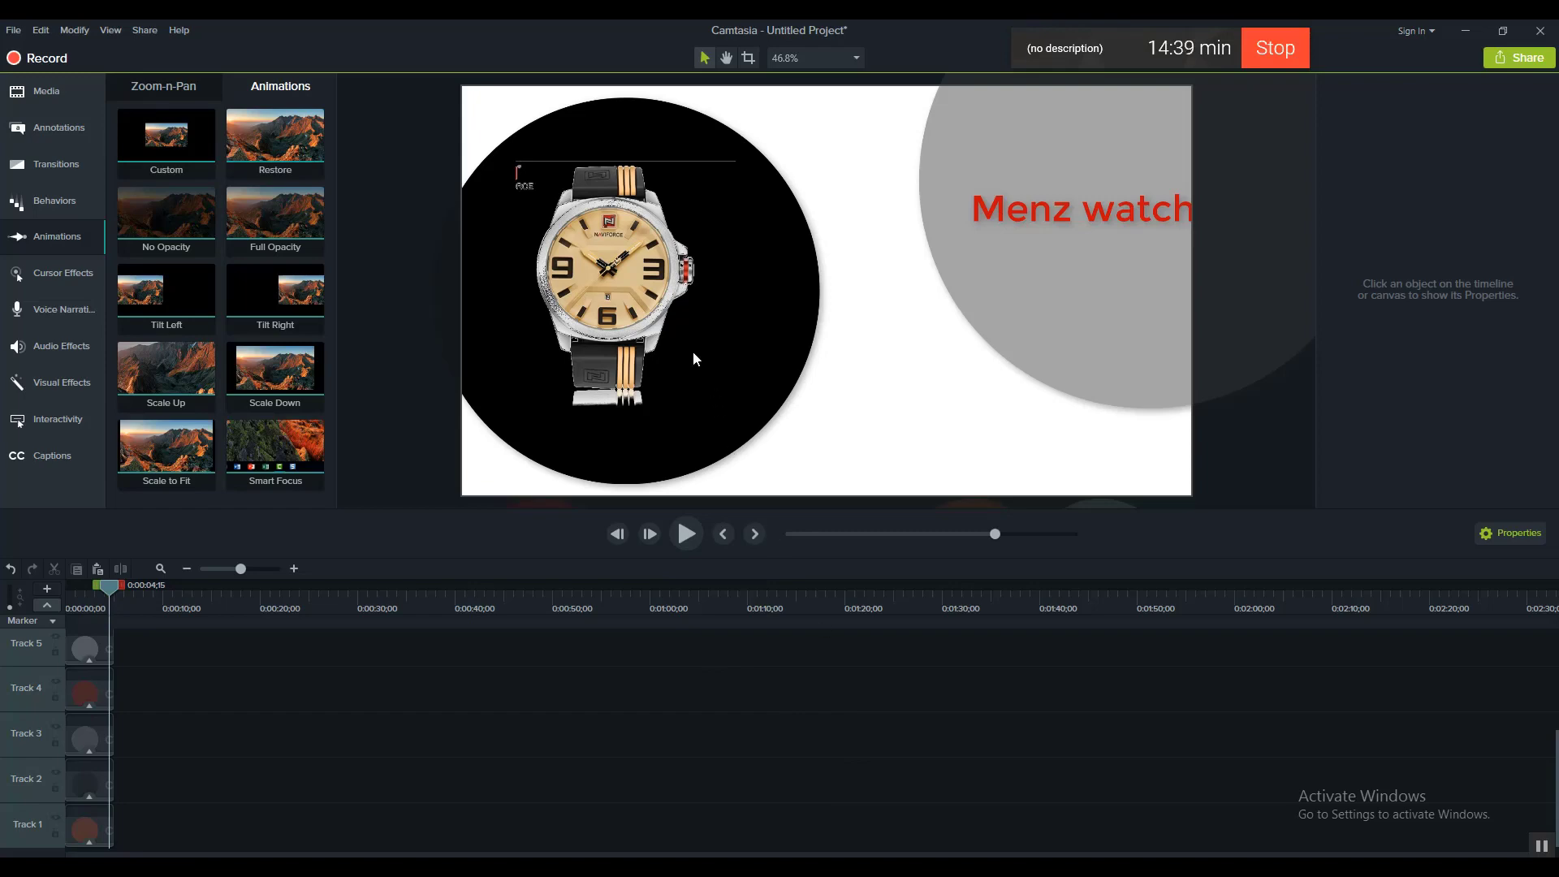
pyautogui.click(647, 318)
pyautogui.press('Delete')
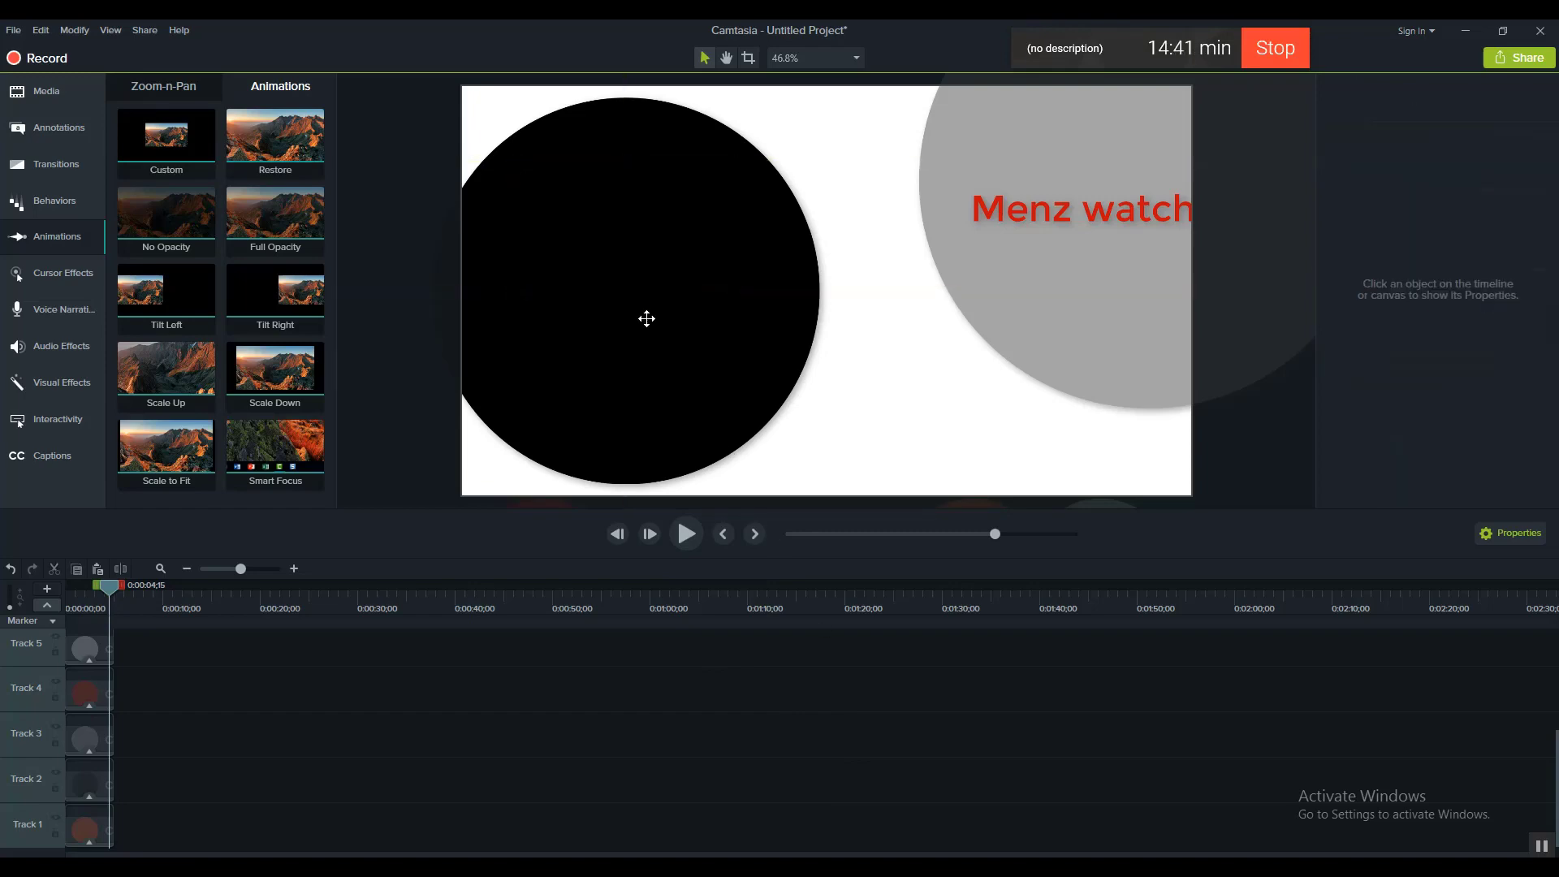
# Step: Switch to the browser and examine the "color combos we love!" chart for color pairings that suit the canvas
pyautogui.hotkey('alt', 'Tab')
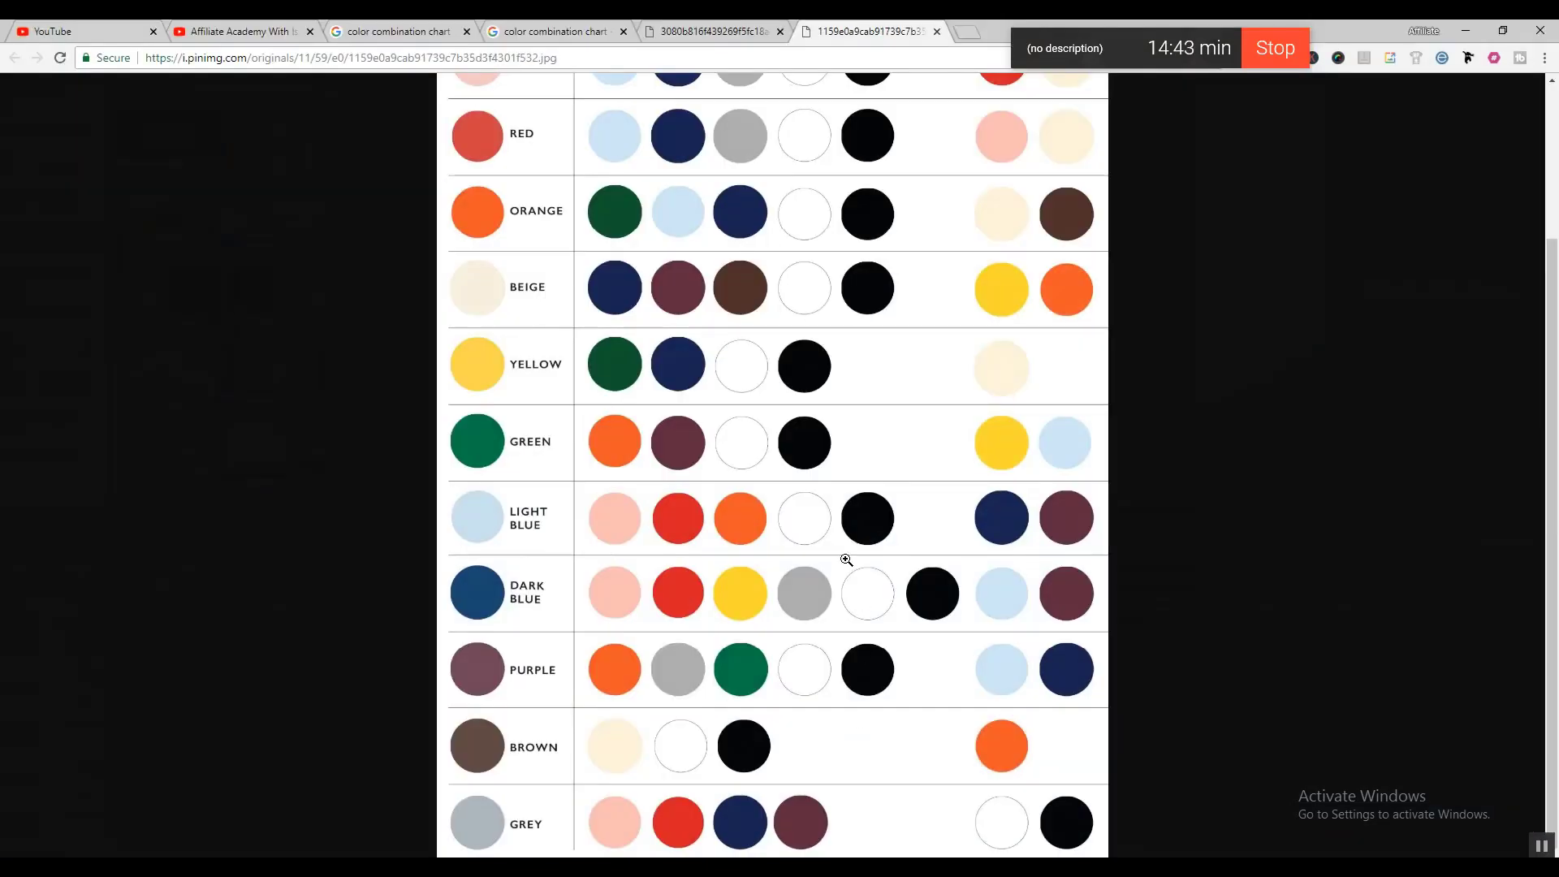
pyautogui.scroll(3, 845, 568)
pyautogui.click(706, 31)
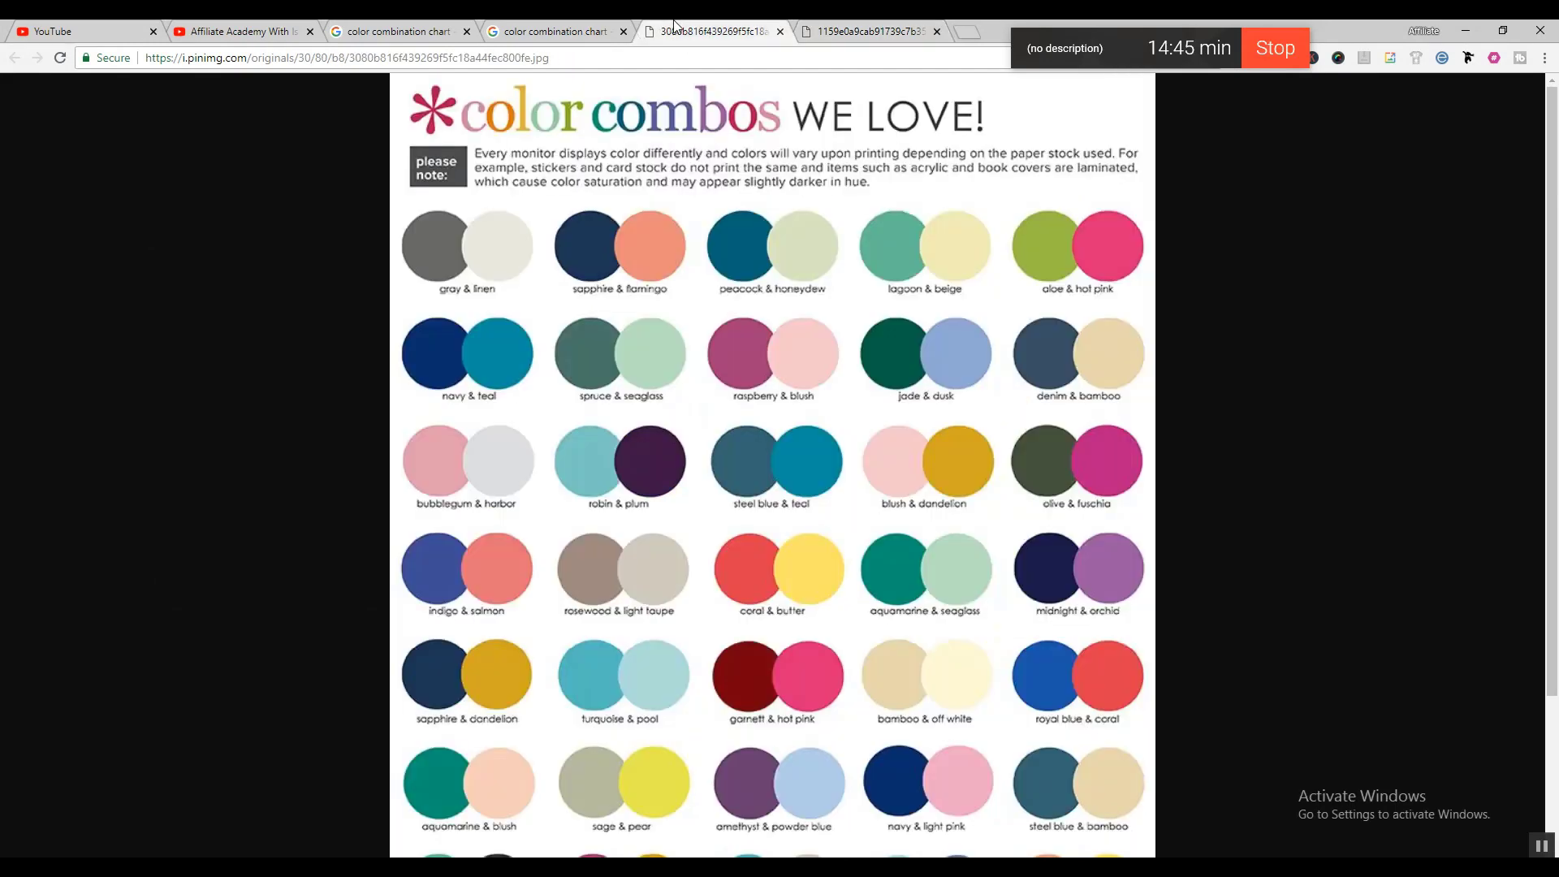
pyautogui.scroll(-3, 718, 517)
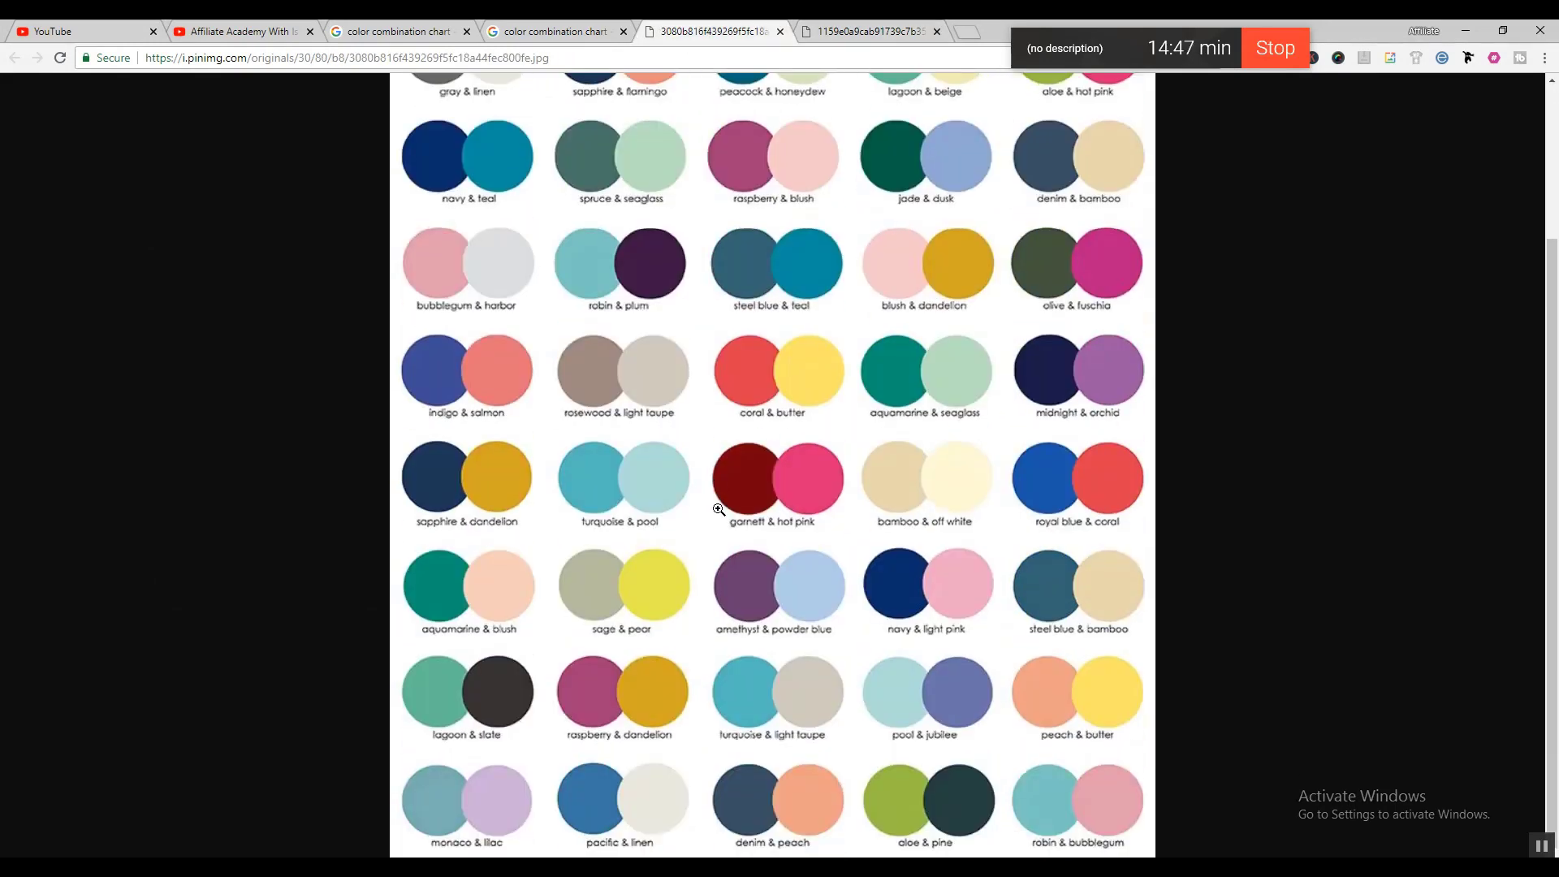
pyautogui.scroll(3, 722, 498)
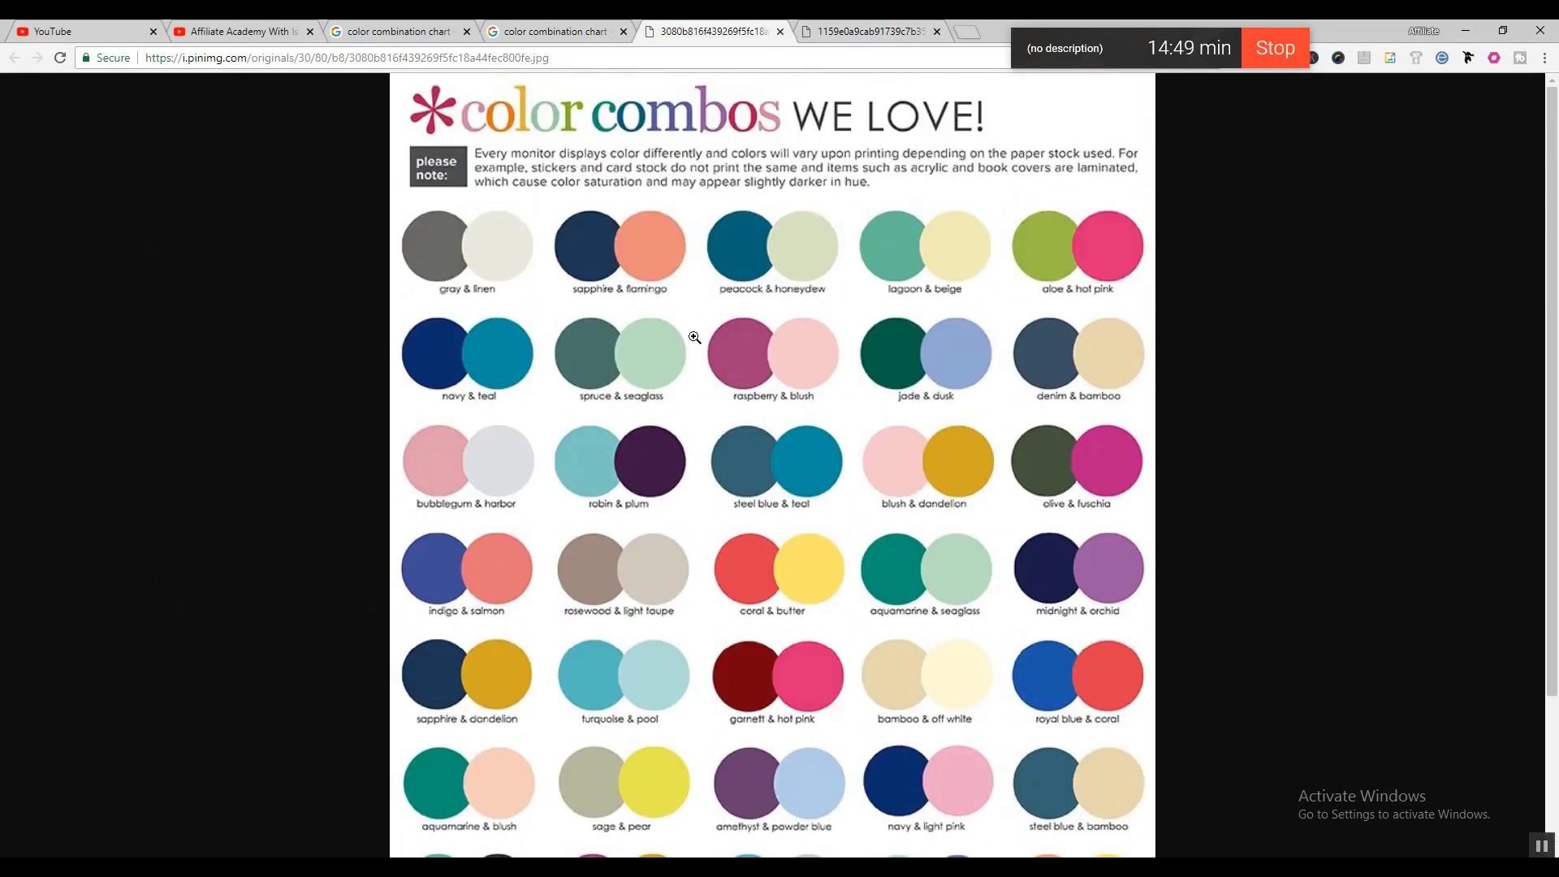
pyautogui.scroll(-1, 812, 454)
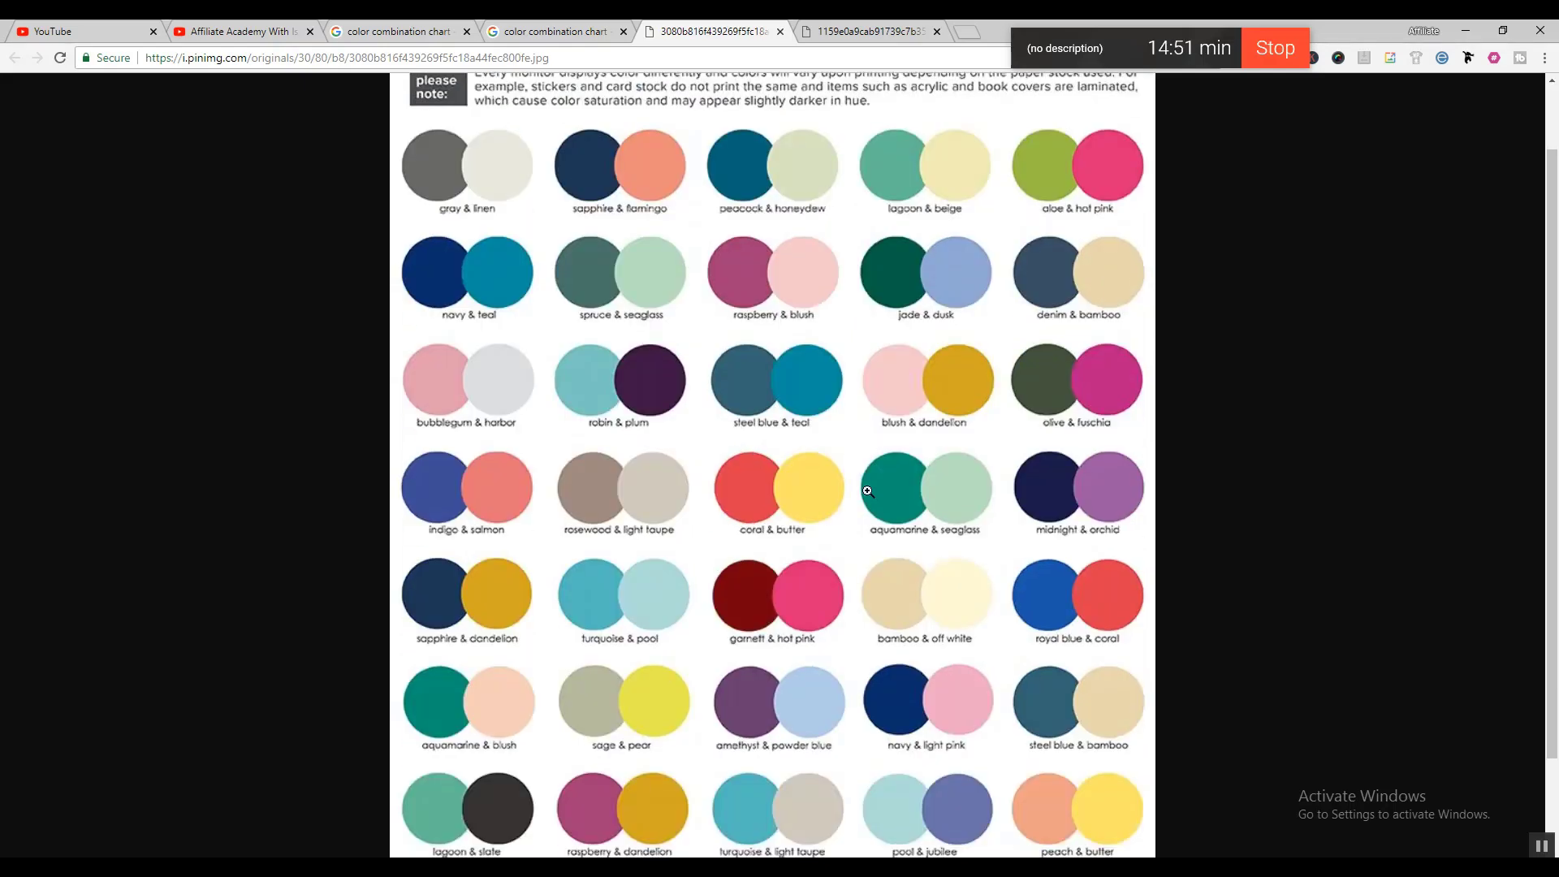
pyautogui.scroll(-1, 862, 451)
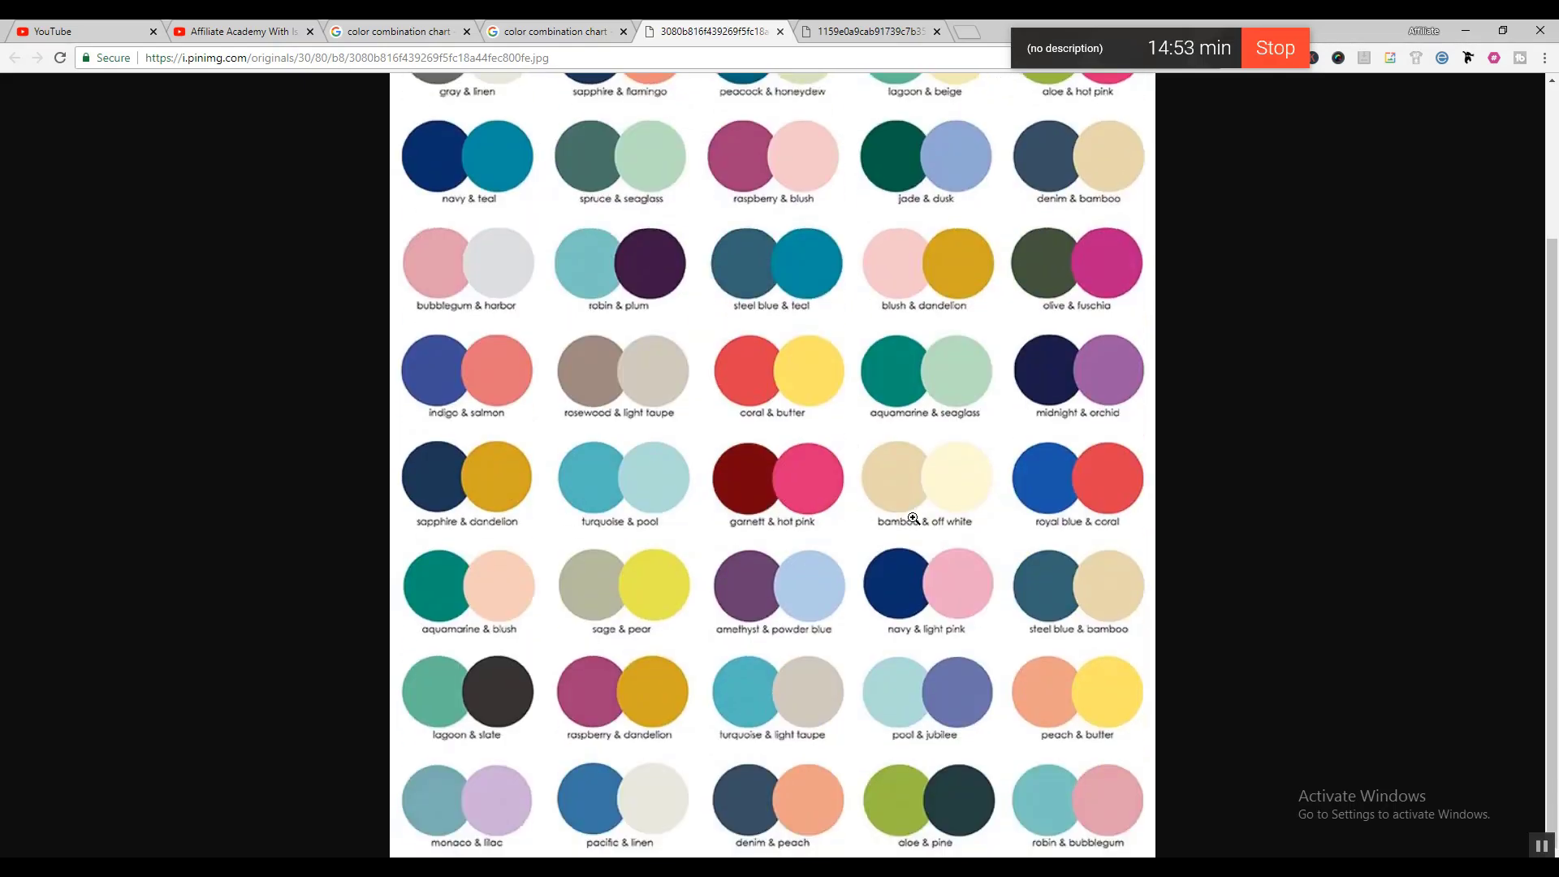
pyautogui.scroll(2, 858, 490)
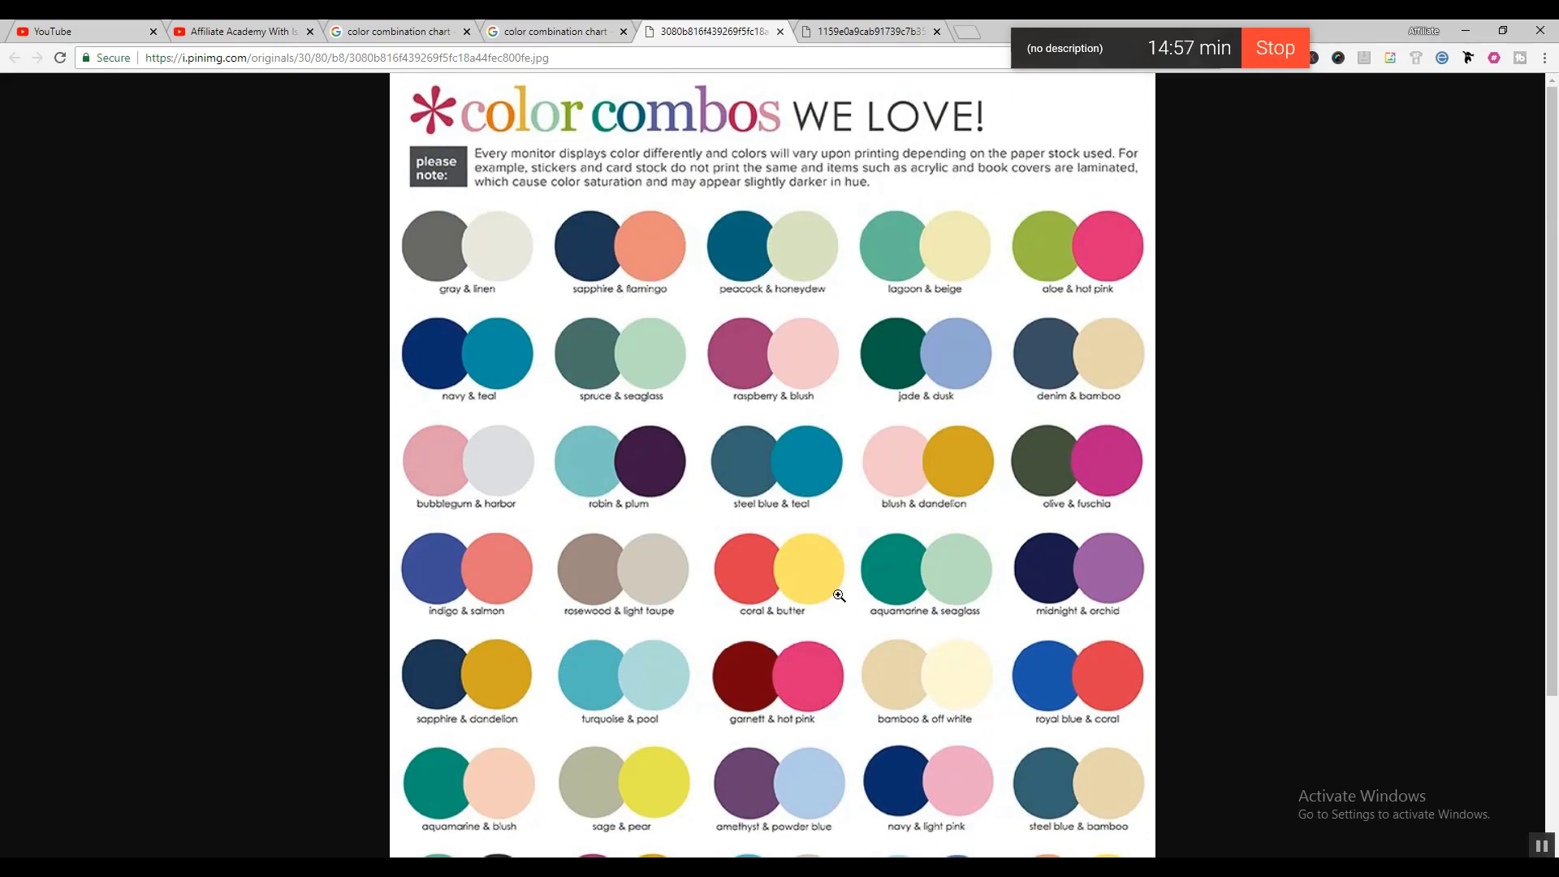
pyautogui.click(725, 774)
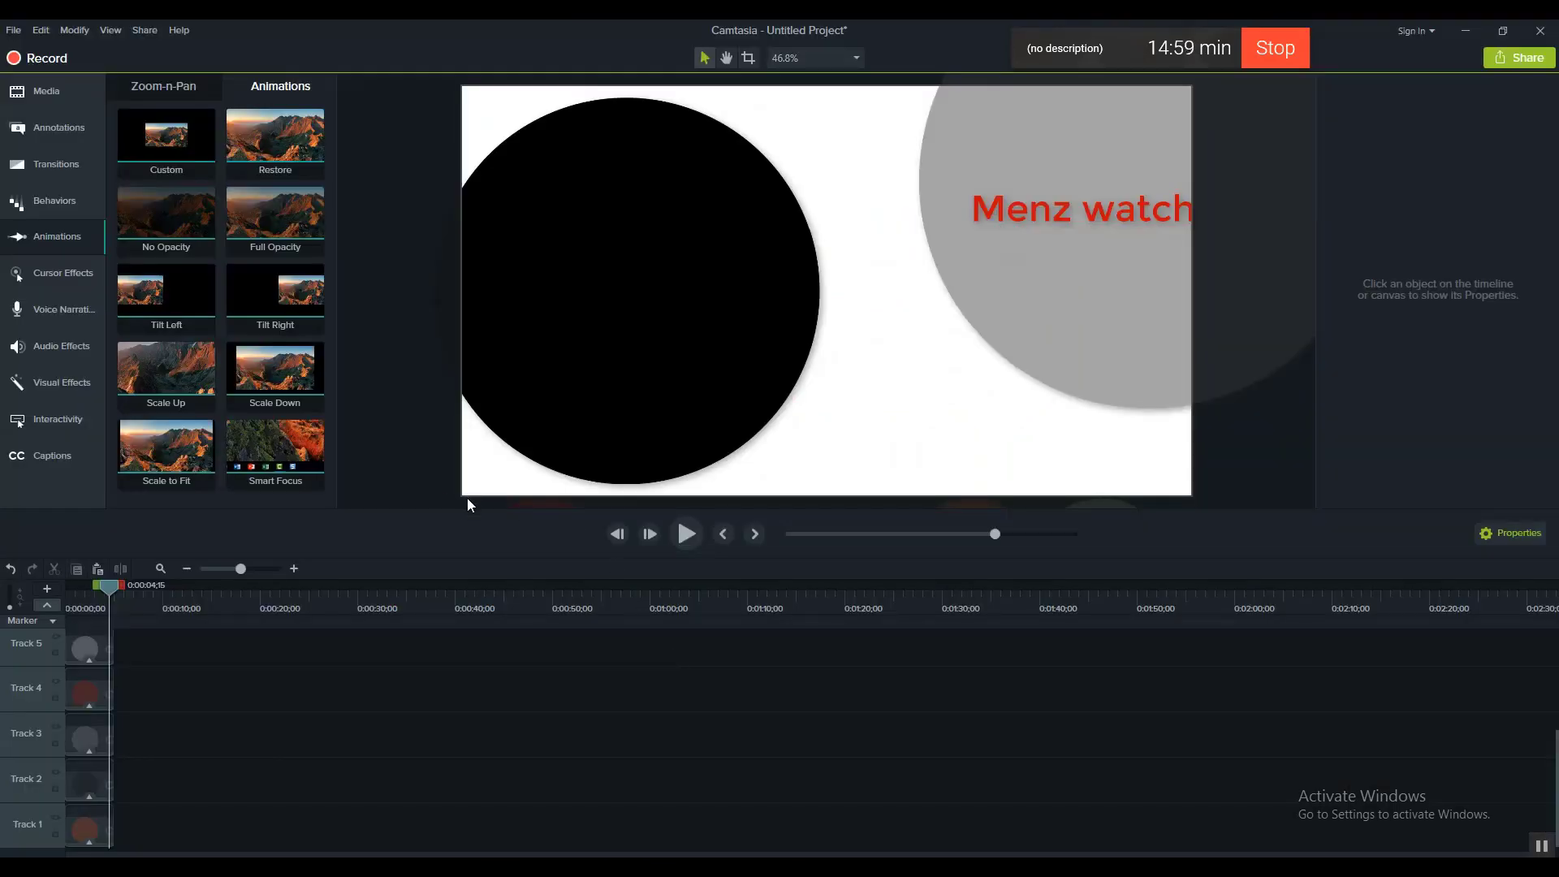
pyautogui.hotkey('alt', 'Tab')
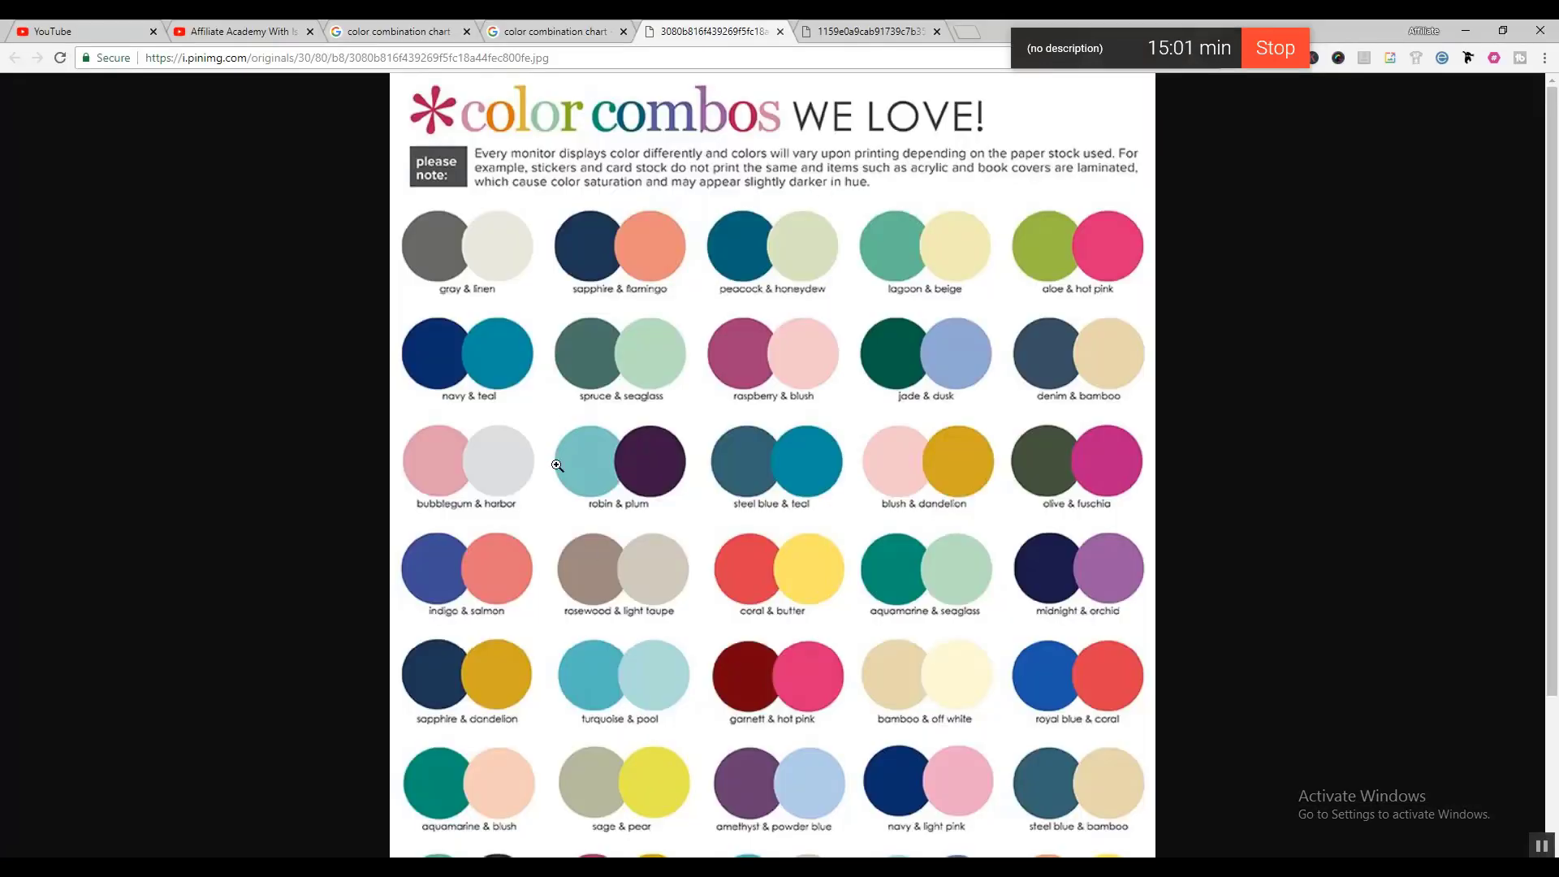
pyautogui.hotkey('alt', 'Tab')
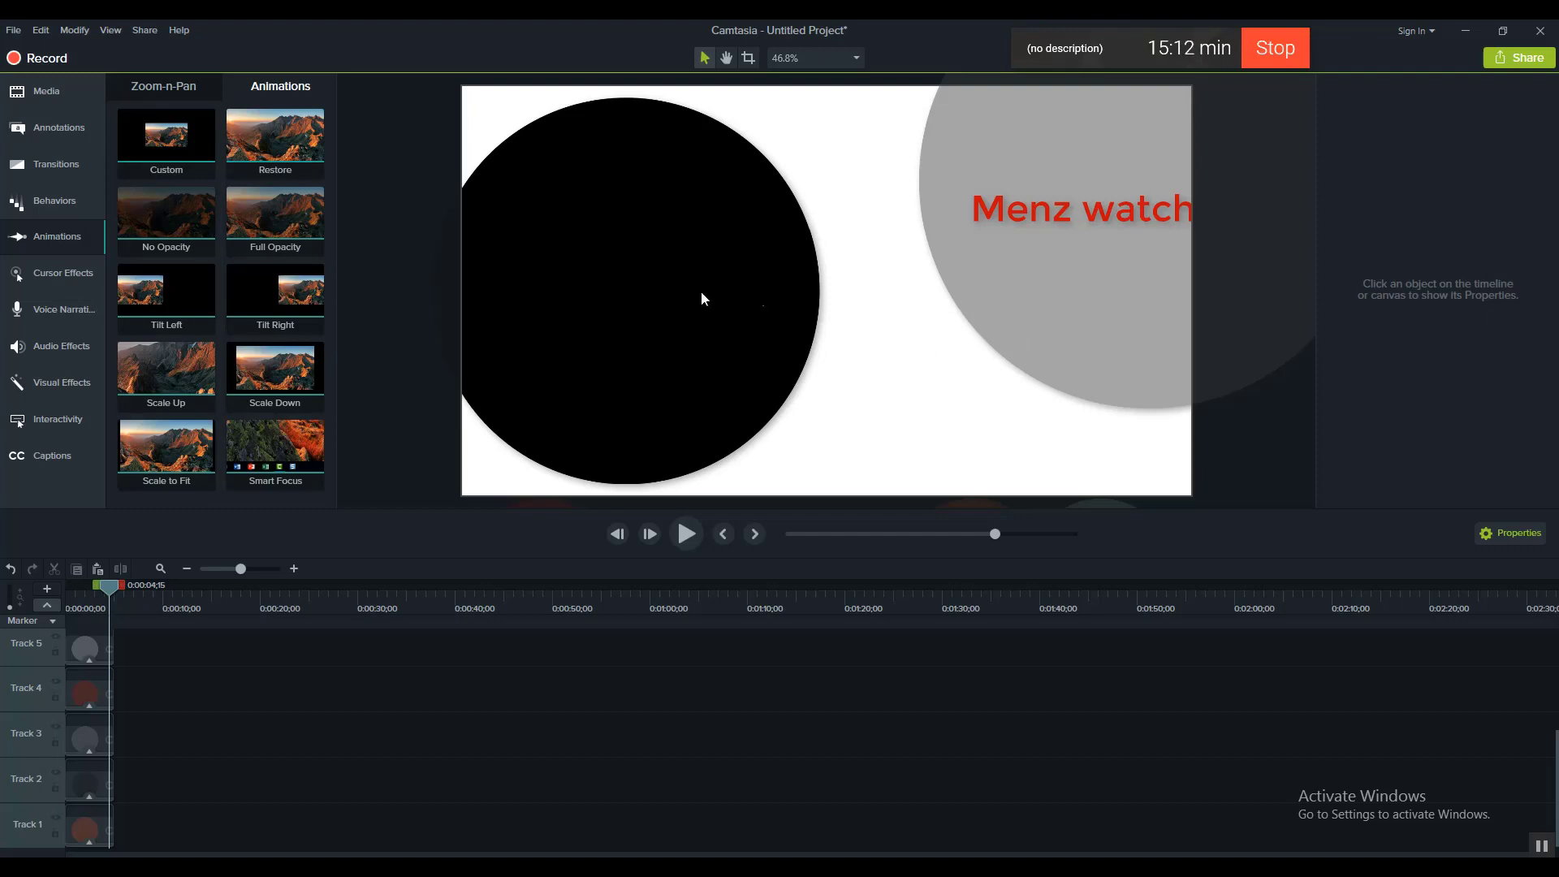
# Step: Check the project's media bin, and compare the color combos chart with the Colour Dressing Guide in the browser
pyautogui.click(41, 97)
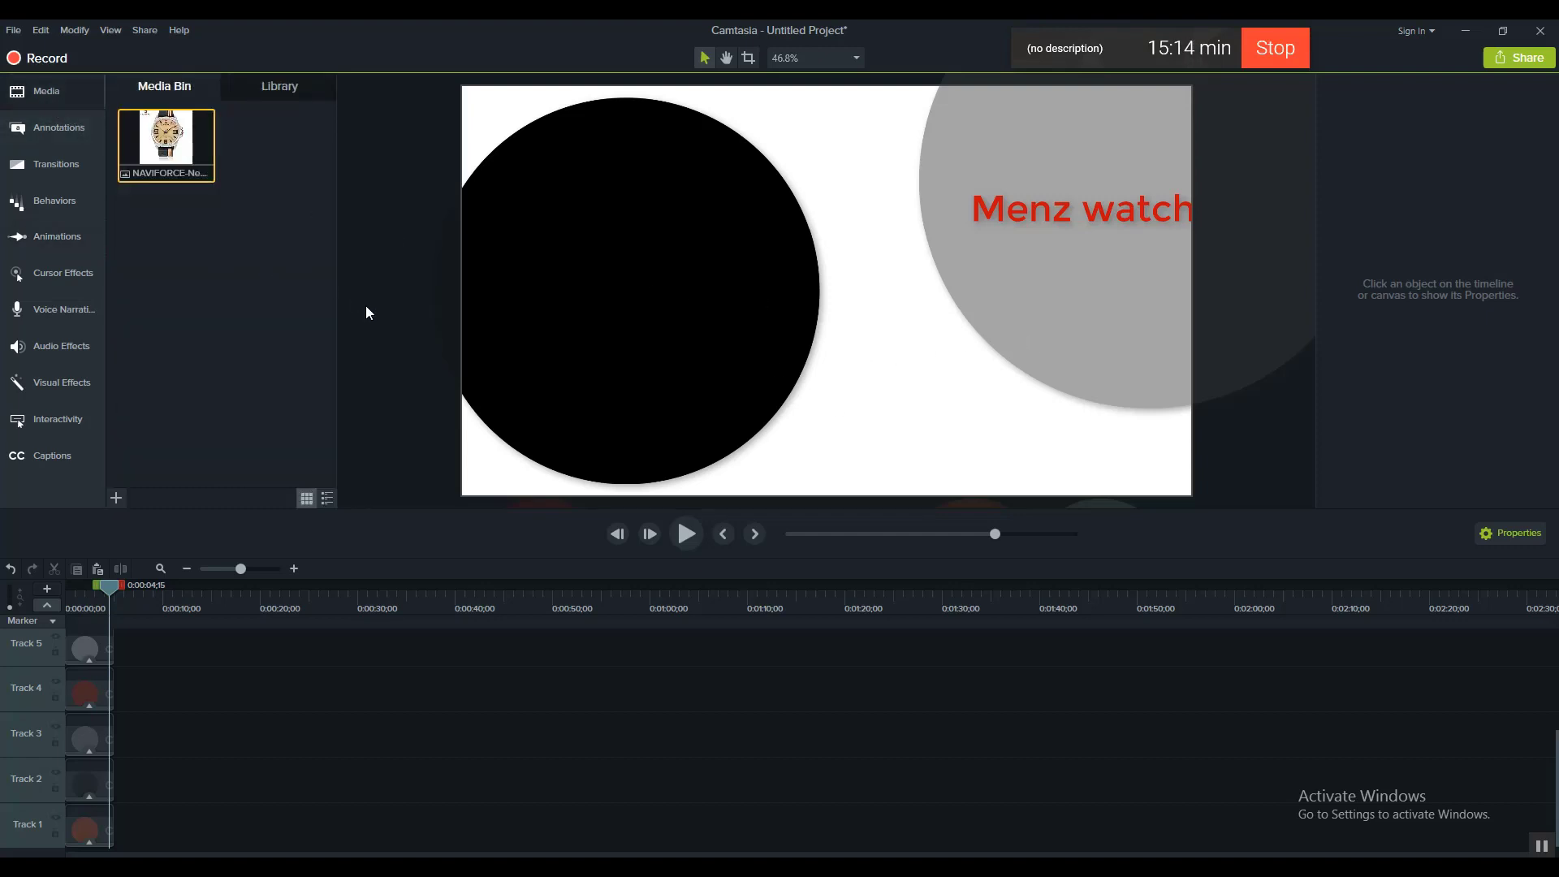
pyautogui.hotkey('alt', 'Tab')
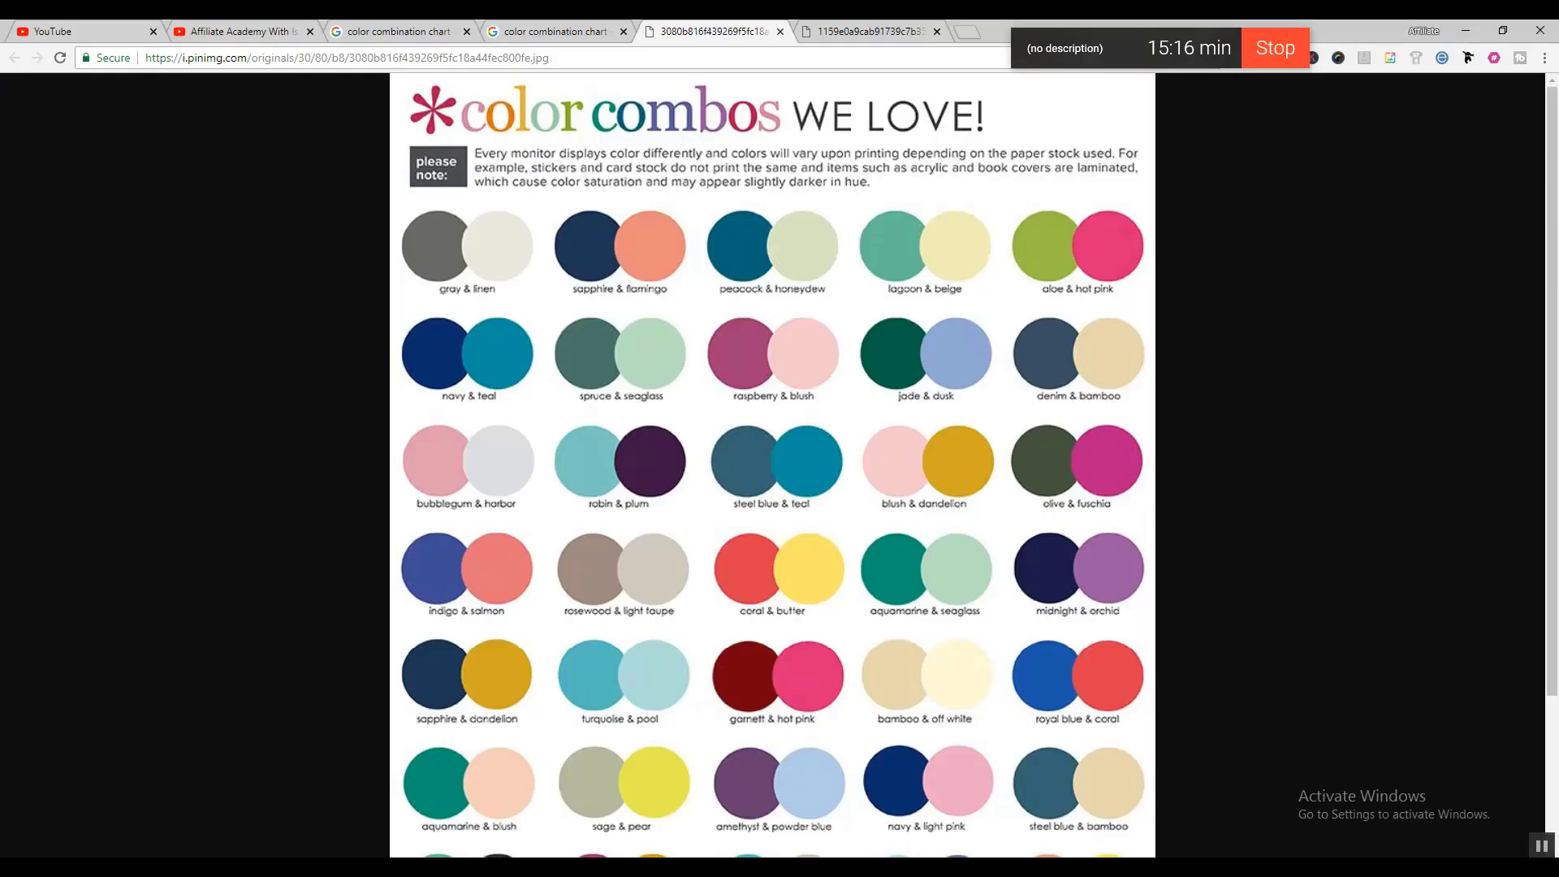
pyautogui.click(555, 31)
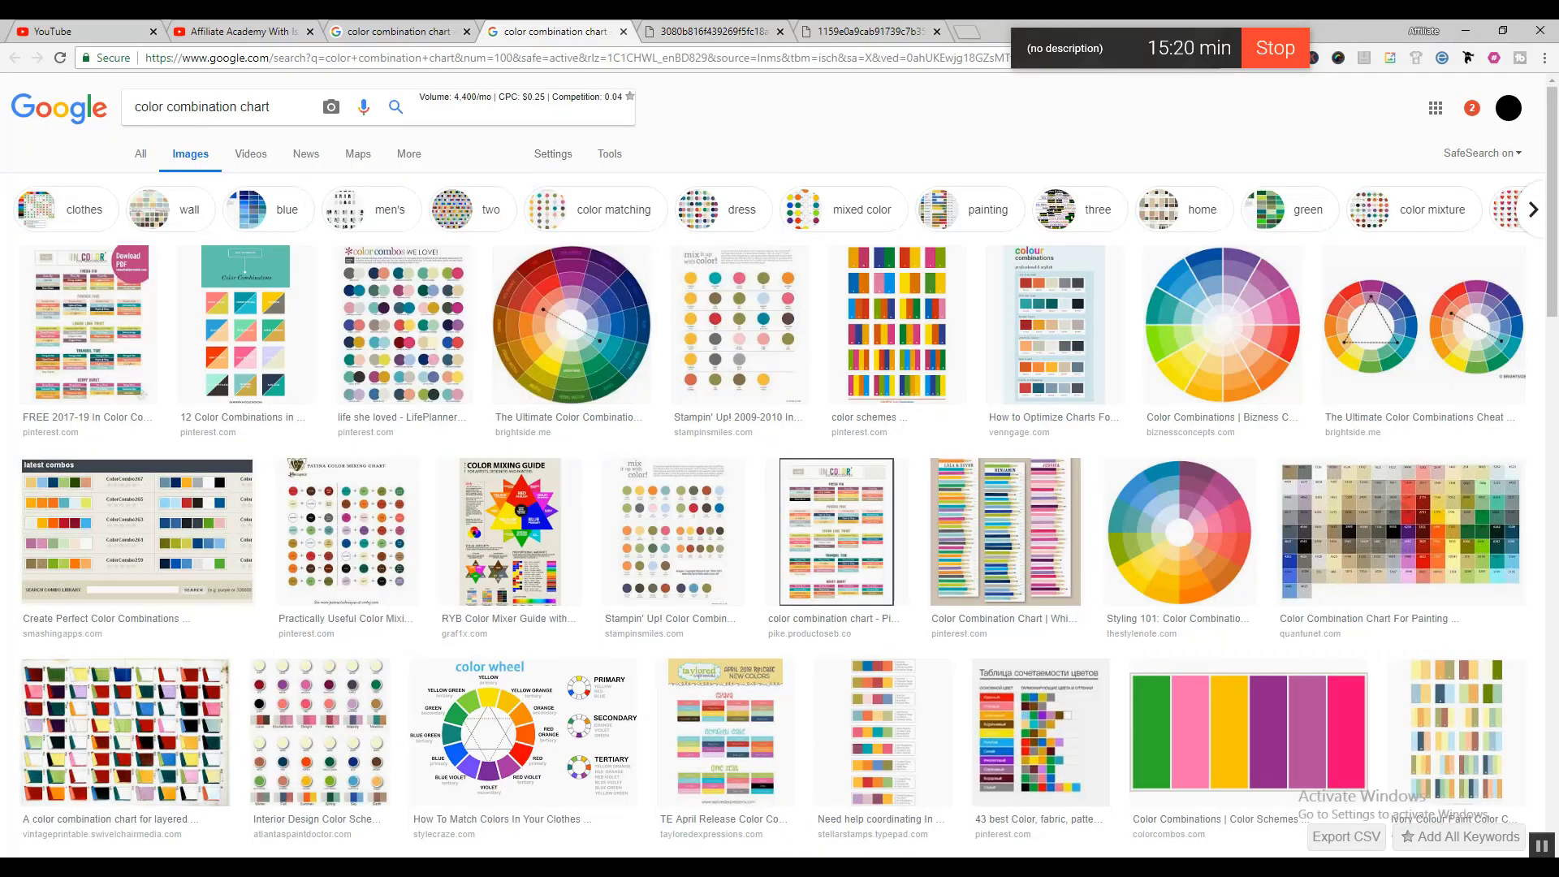
pyautogui.click(685, 24)
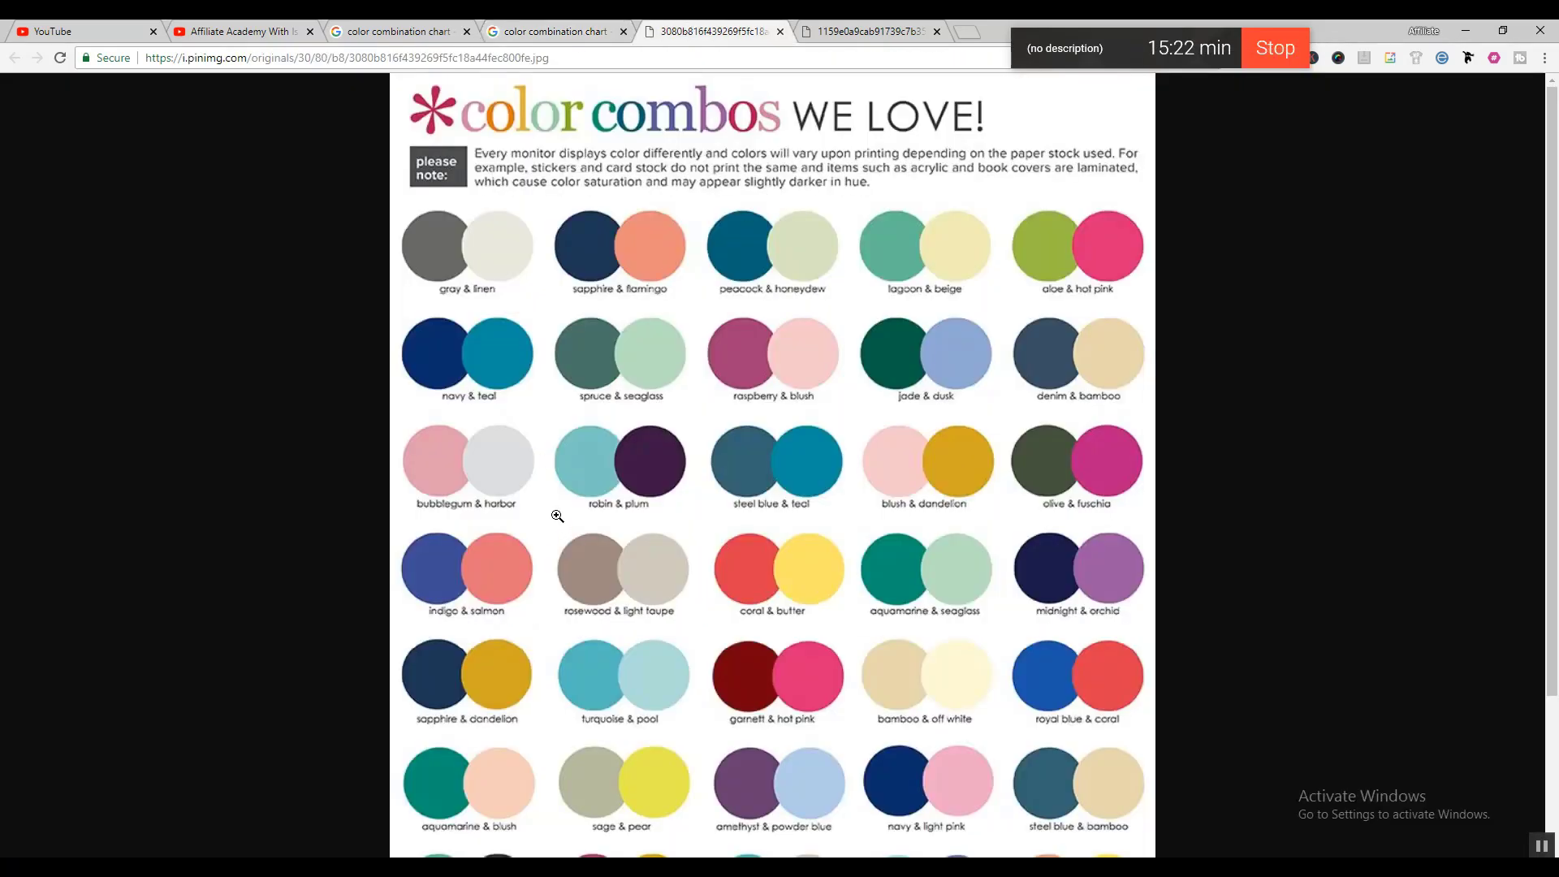
pyautogui.click(524, 488)
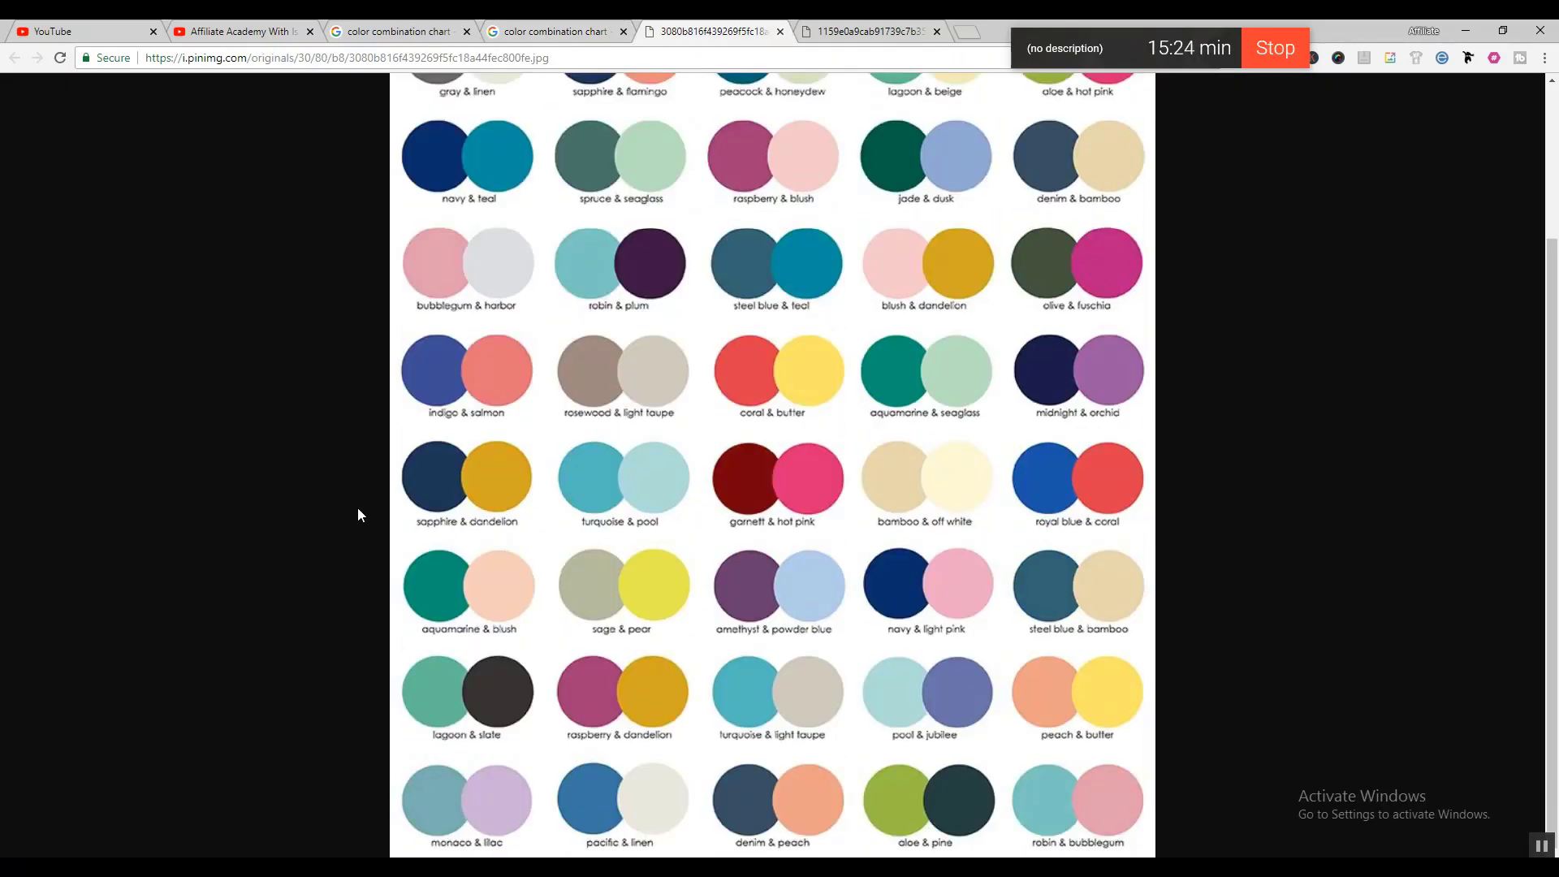
pyautogui.click(352, 323)
pyautogui.click(819, 32)
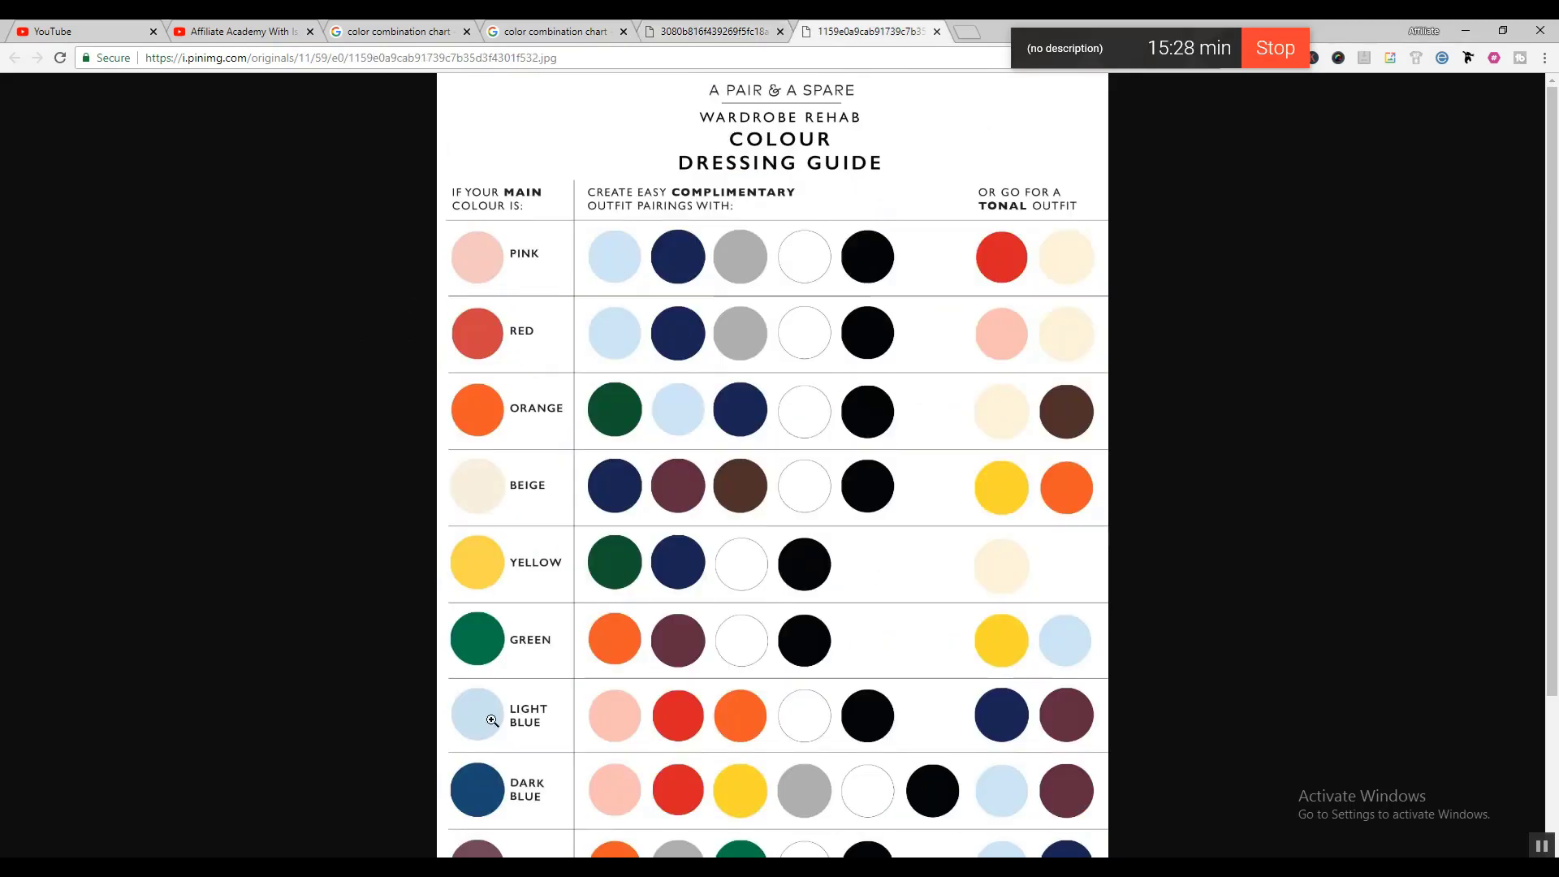
pyautogui.scroll(-3, 540, 534)
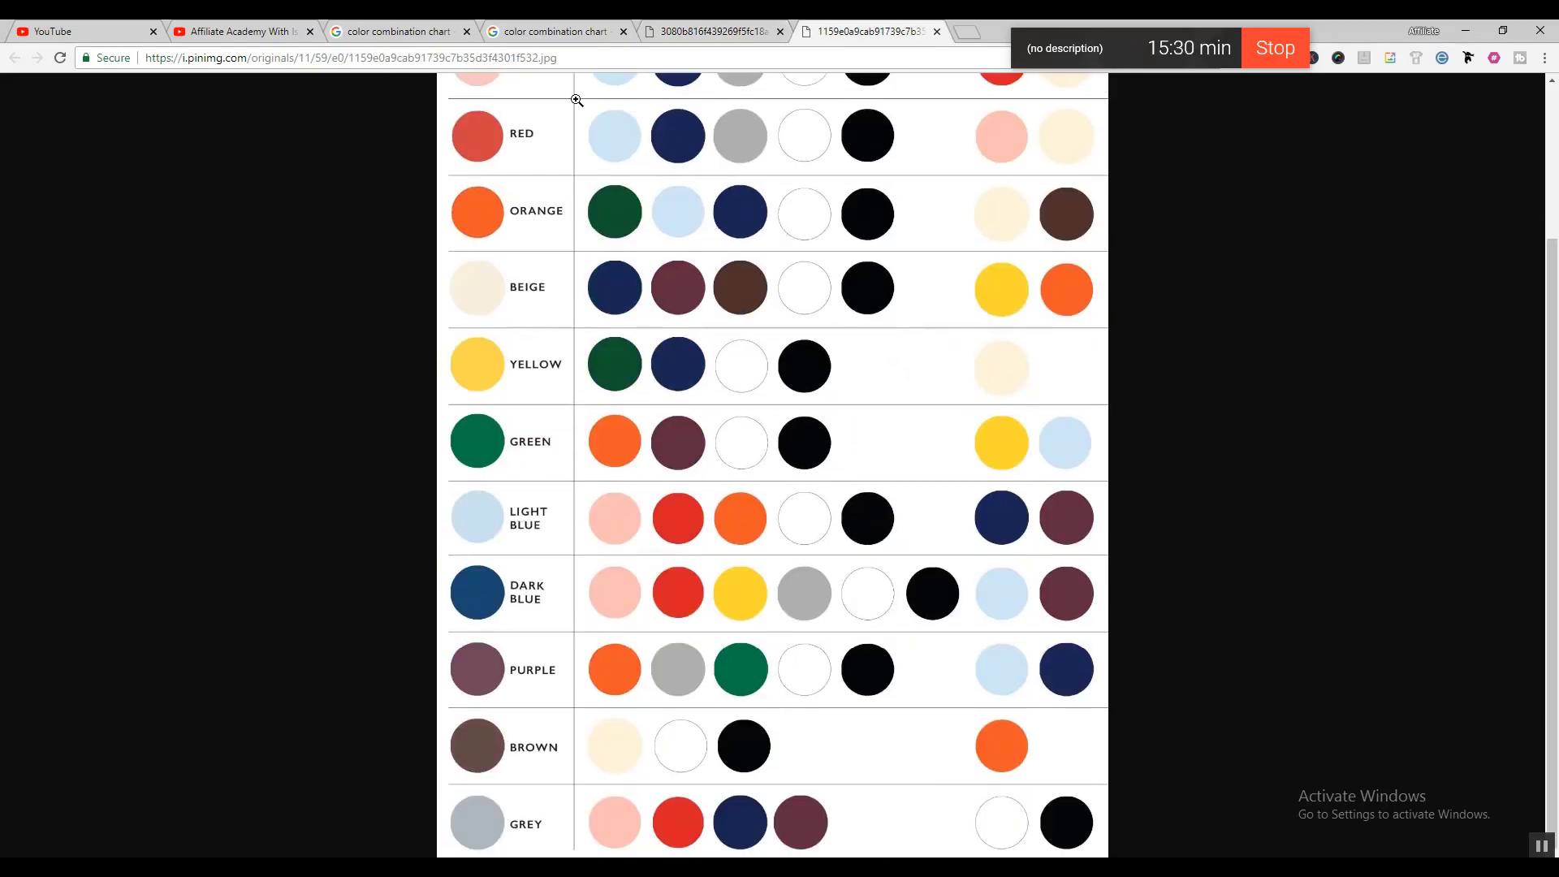
# Step: Search Google Images for "black color combination chart" and look through the results
pyautogui.click(553, 31)
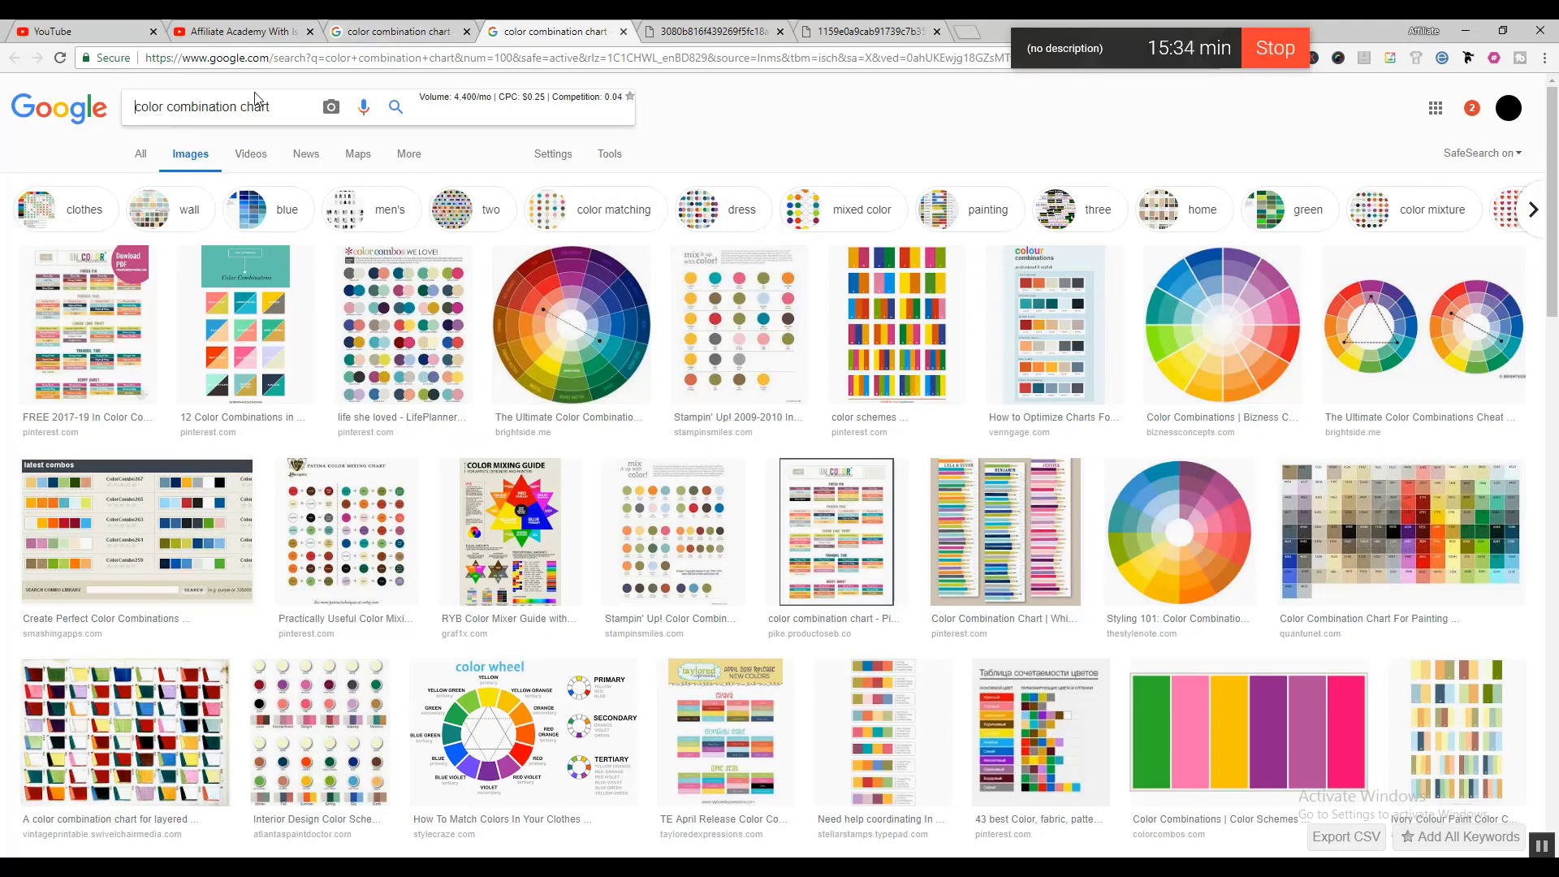
pyautogui.write('black')
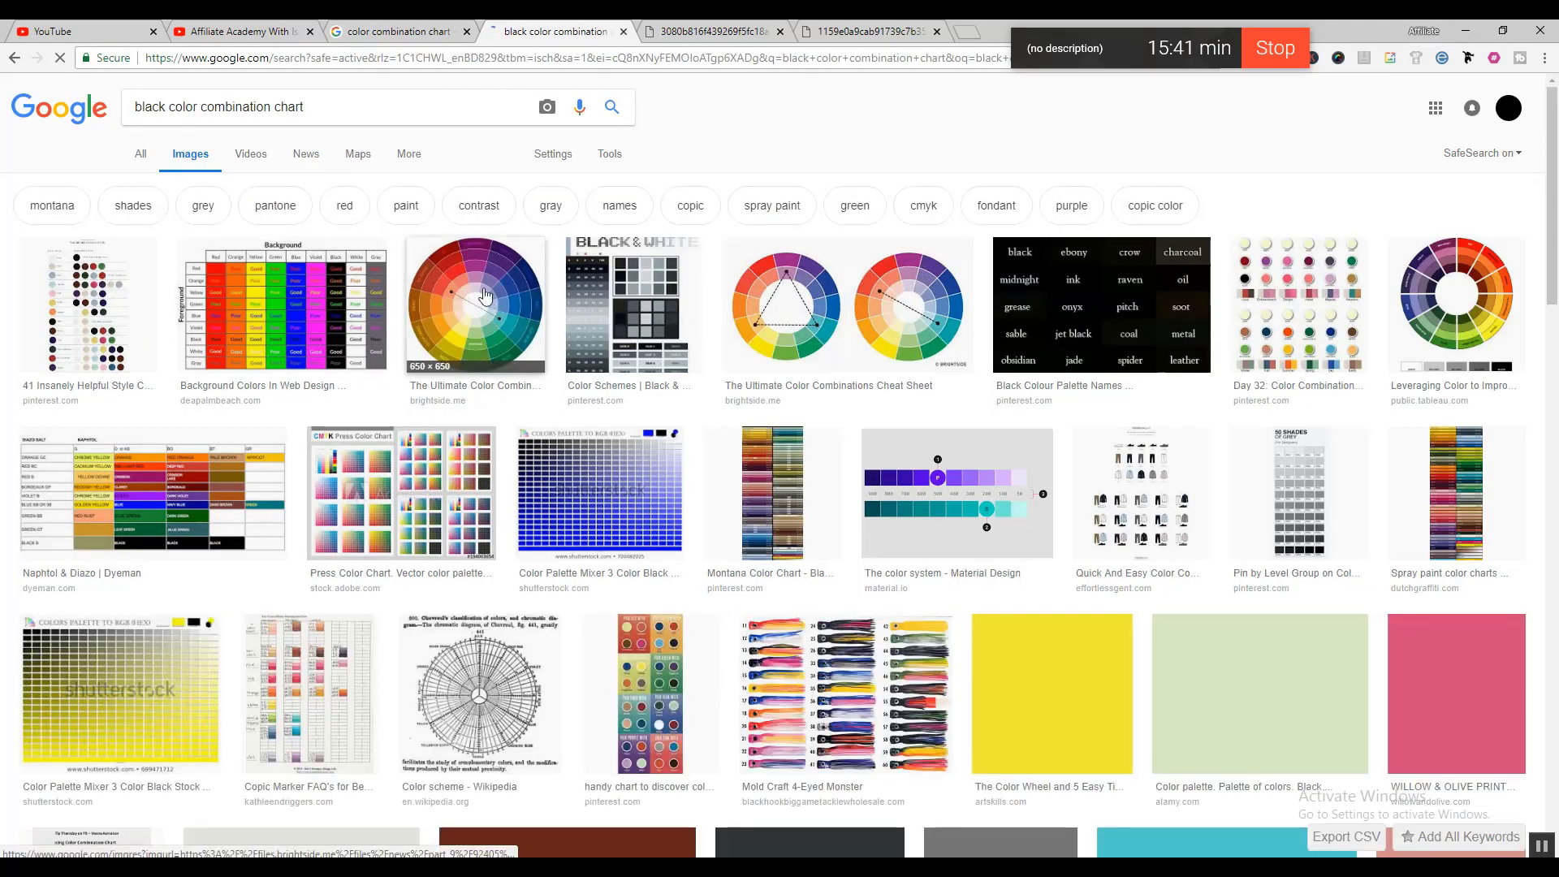
pyautogui.scroll(-5, 763, 285)
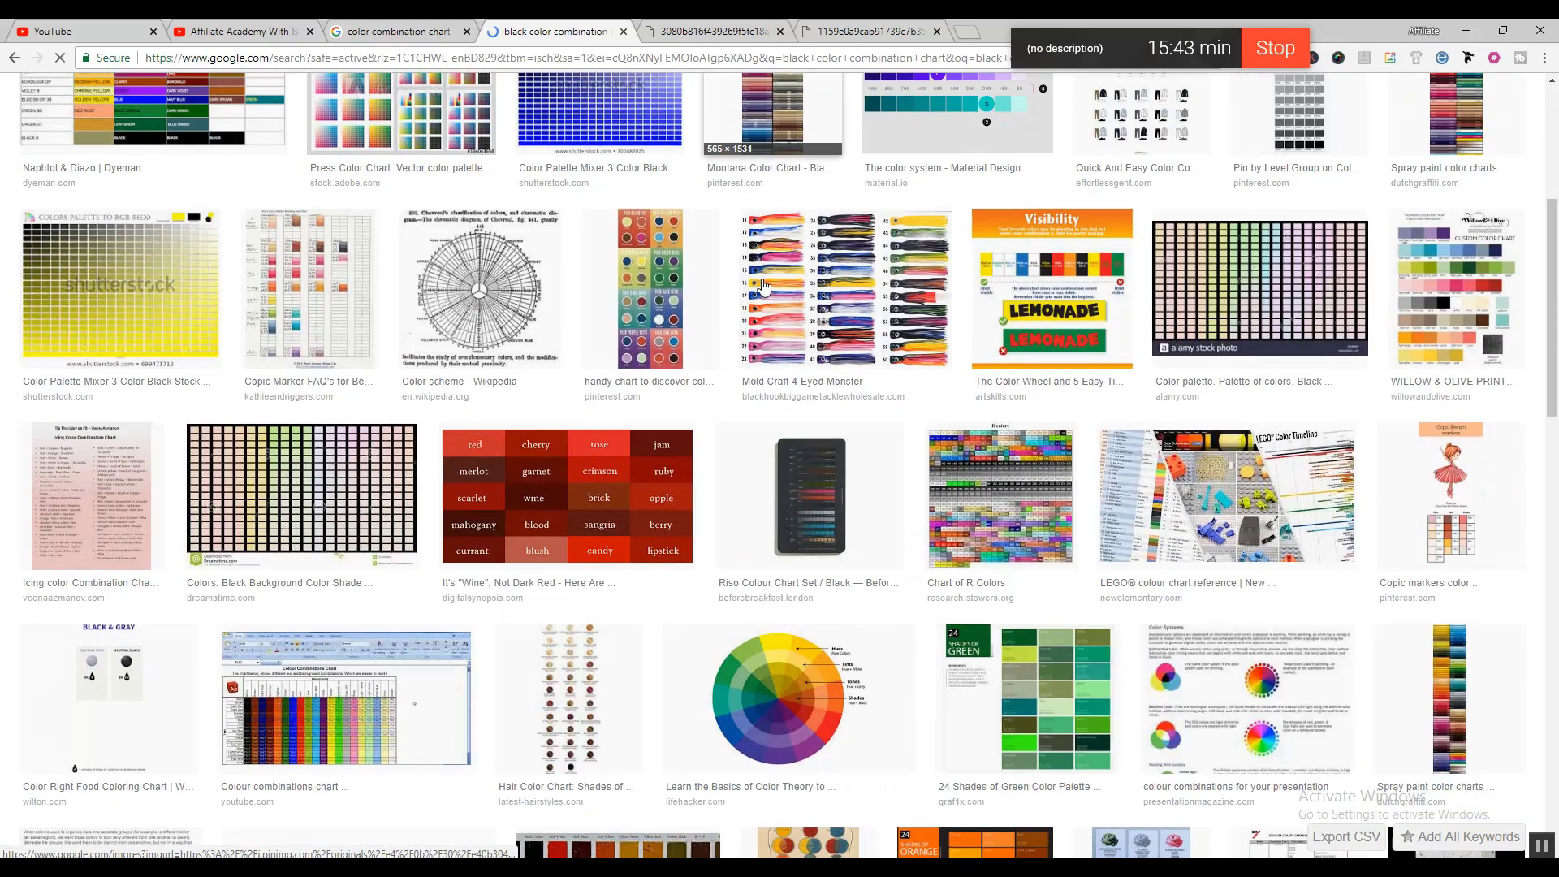
pyautogui.scroll(5, 763, 285)
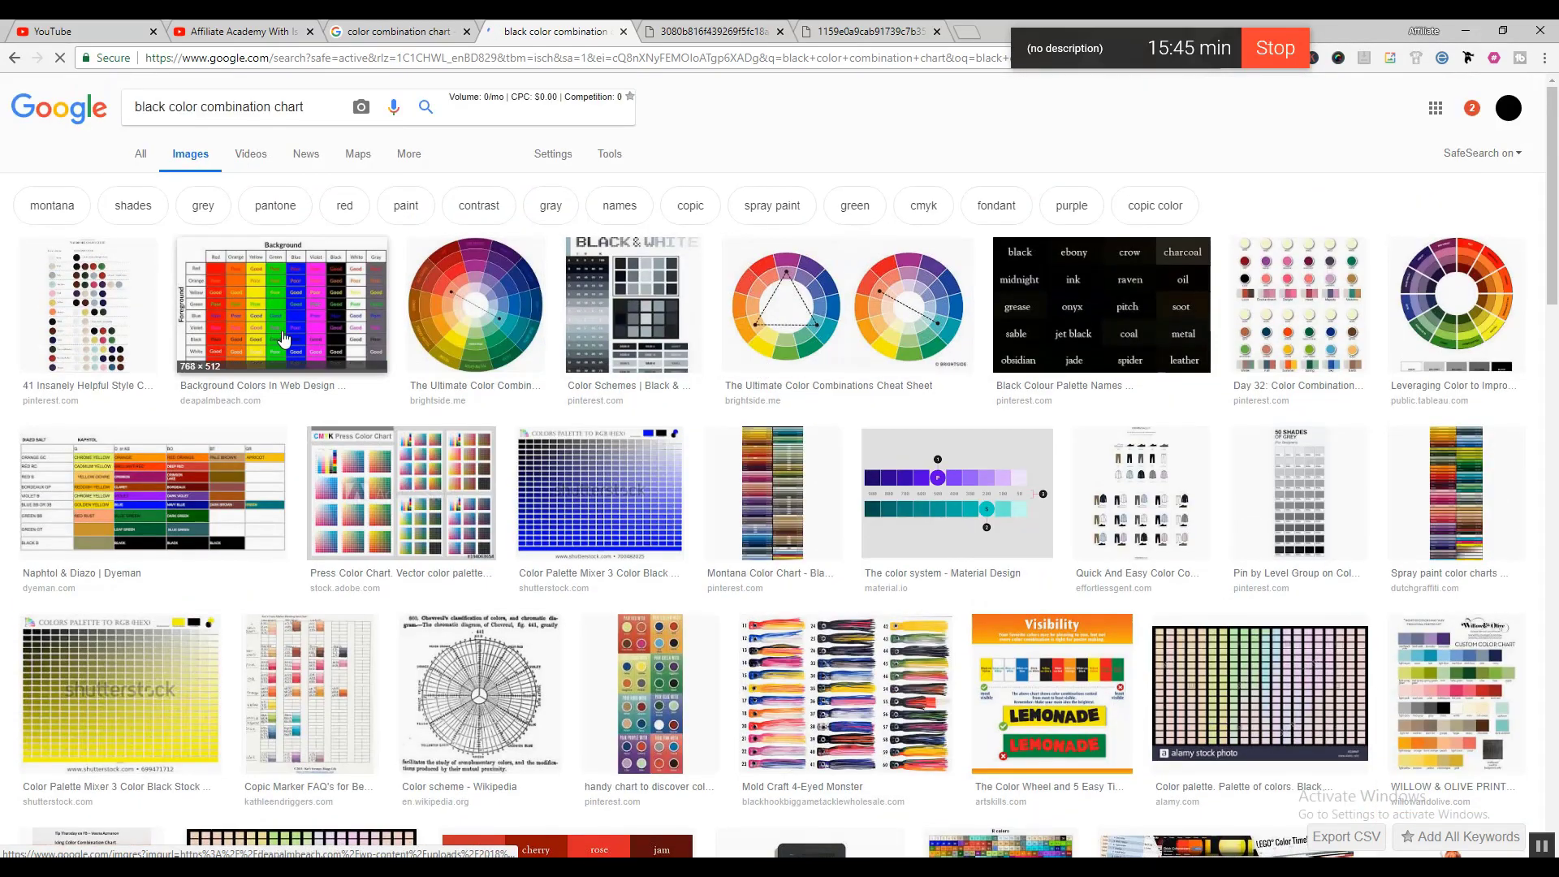
pyautogui.click(106, 313)
# Step: Shorten the image search to "black color combination" and run it
pyautogui.doubleClick(288, 107)
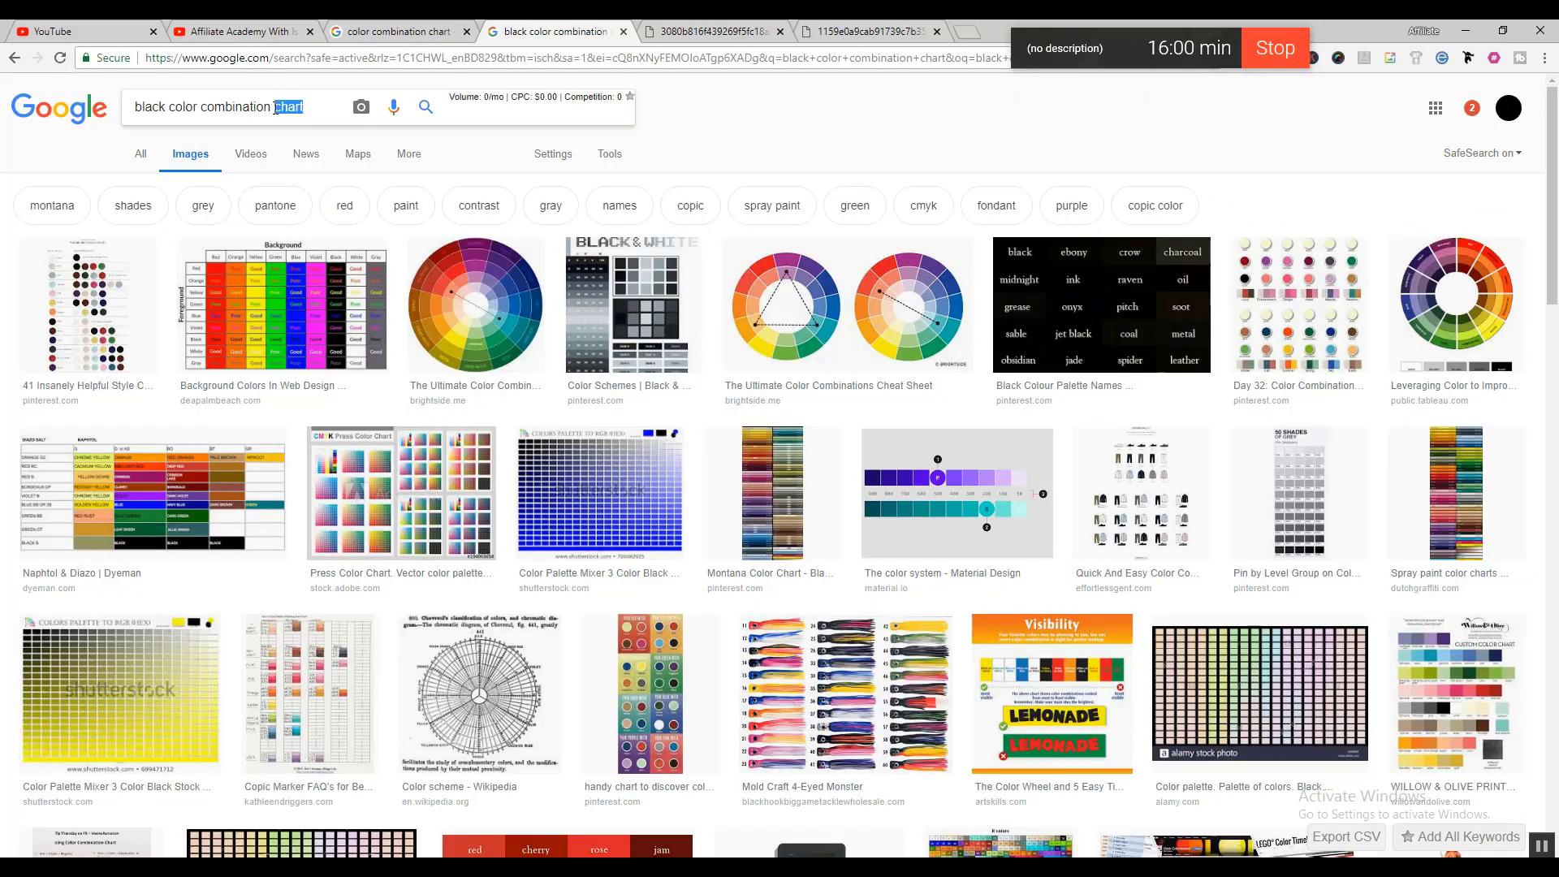
pyautogui.press('BackSpace')
pyautogui.press('Return')
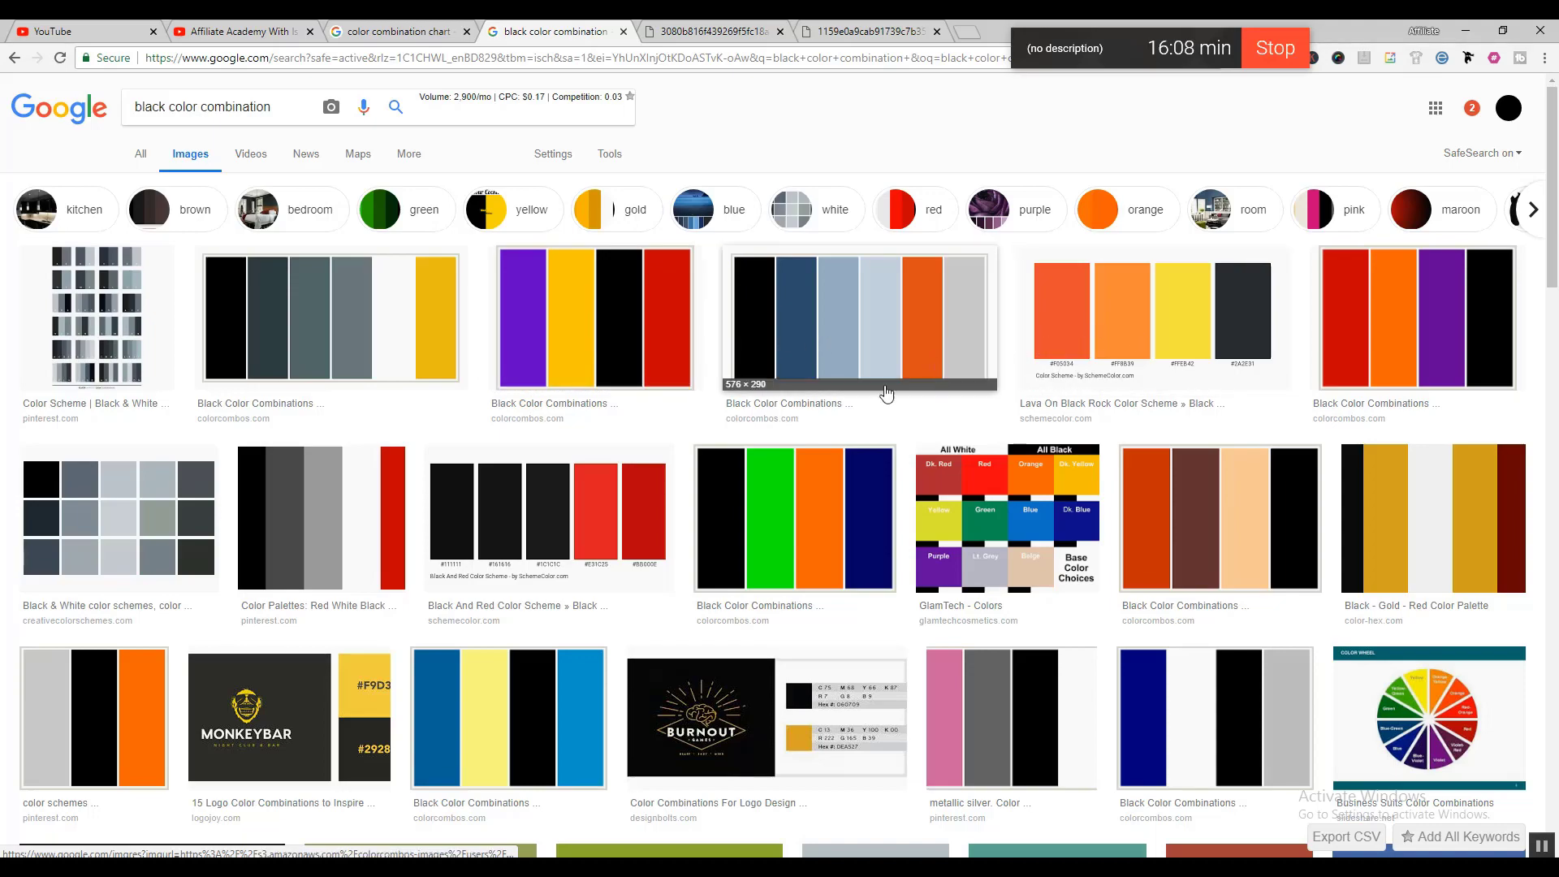
# Step: Open the black, blue, green, yellow and orange palette from the image results for review, and switch back to Camtasia
pyautogui.scroll(-8, 886, 394)
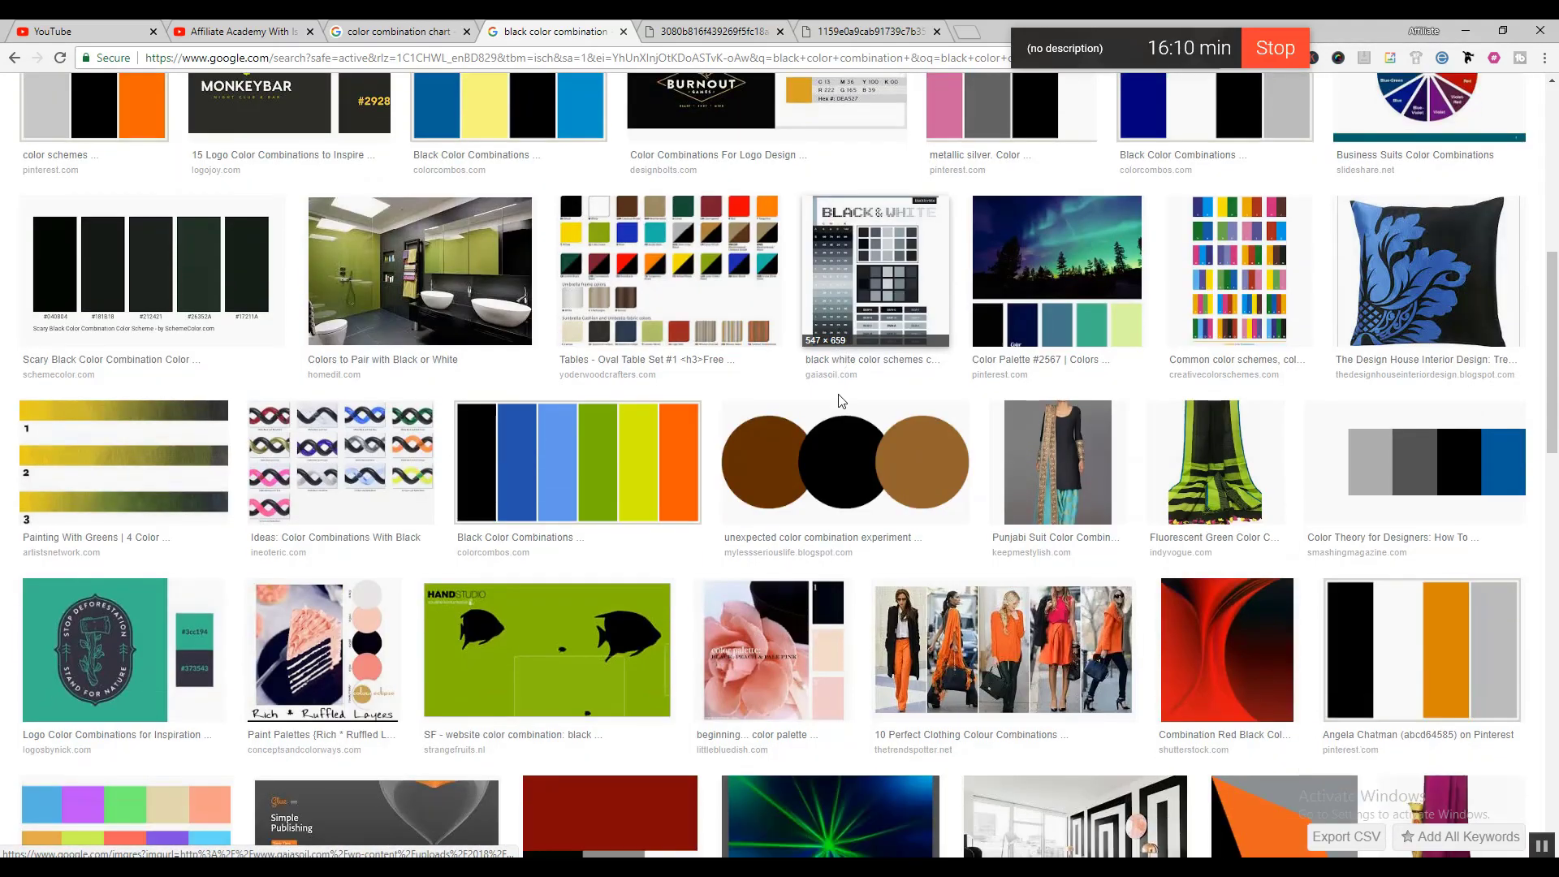
pyautogui.click(629, 479)
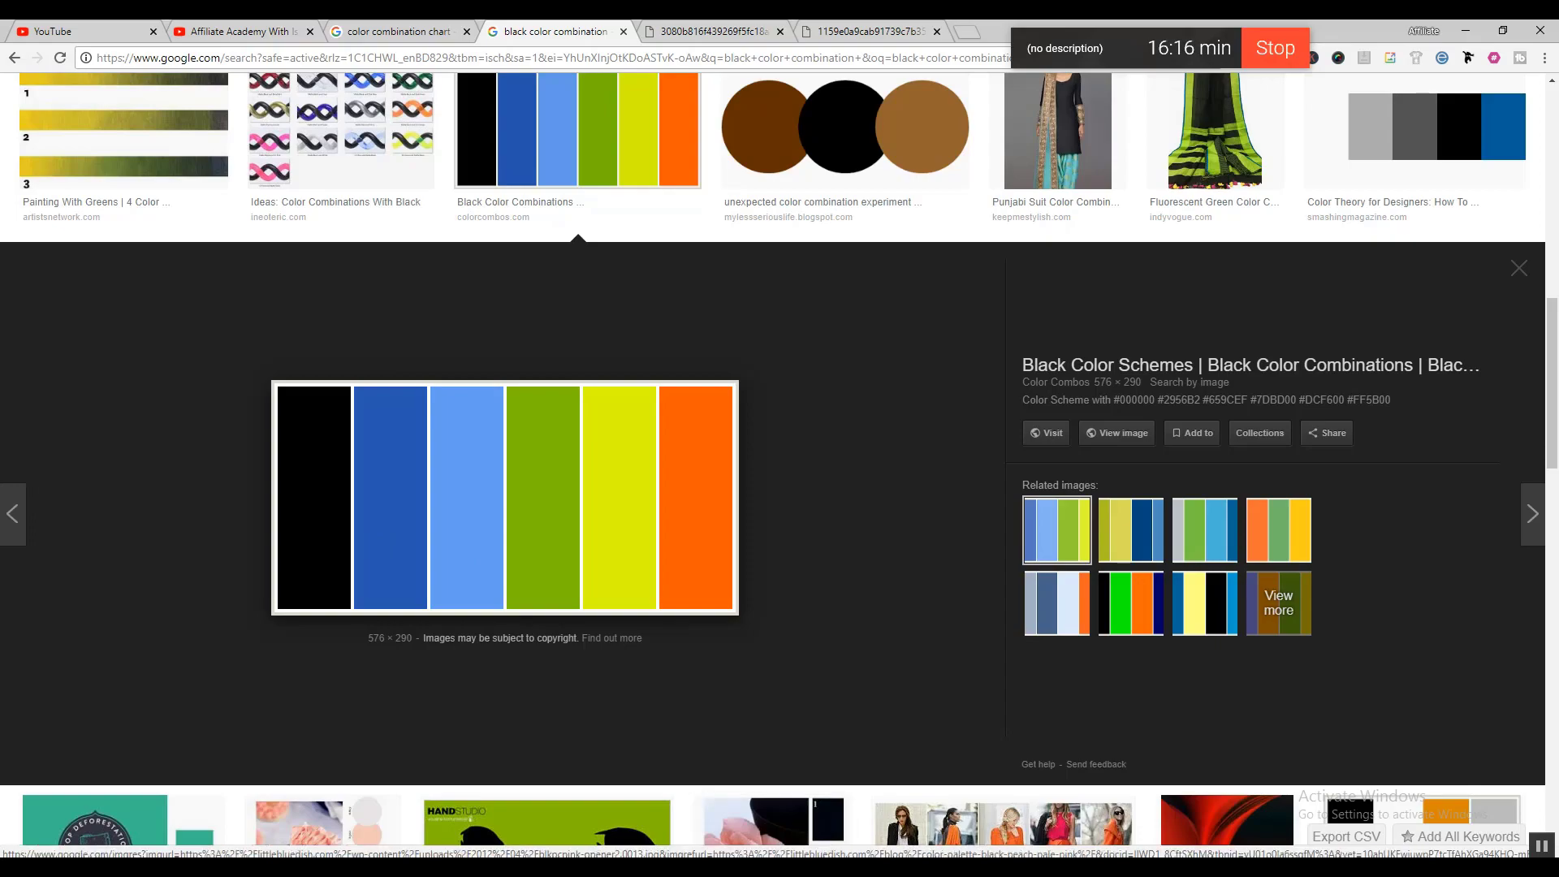
pyautogui.click(735, 792)
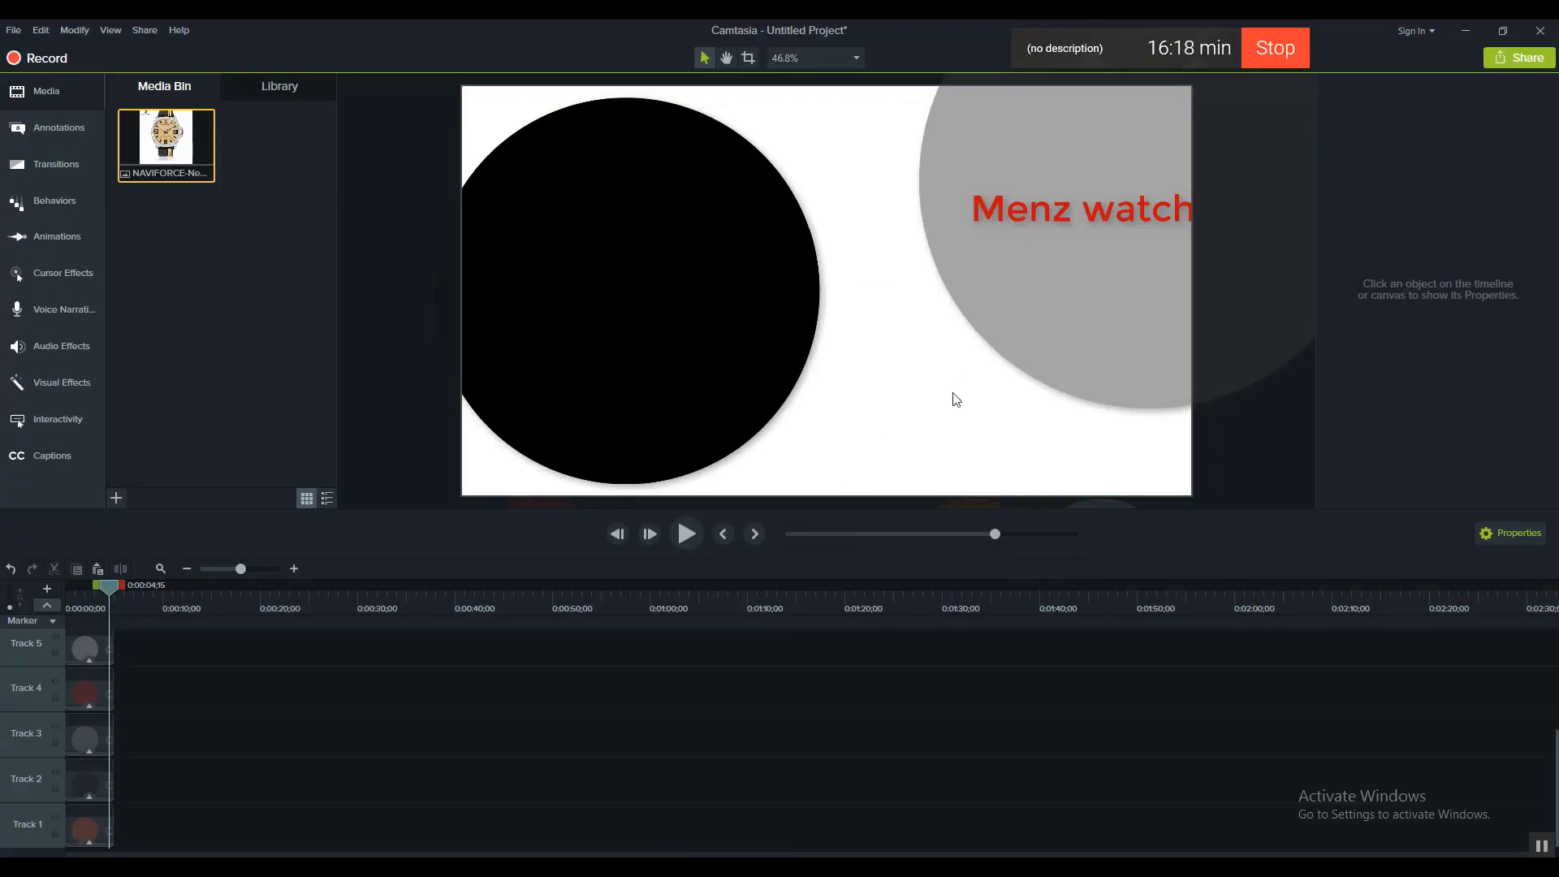
# Step: Set the project's canvas color to black in the project settings and apply it
pyautogui.click(855, 57)
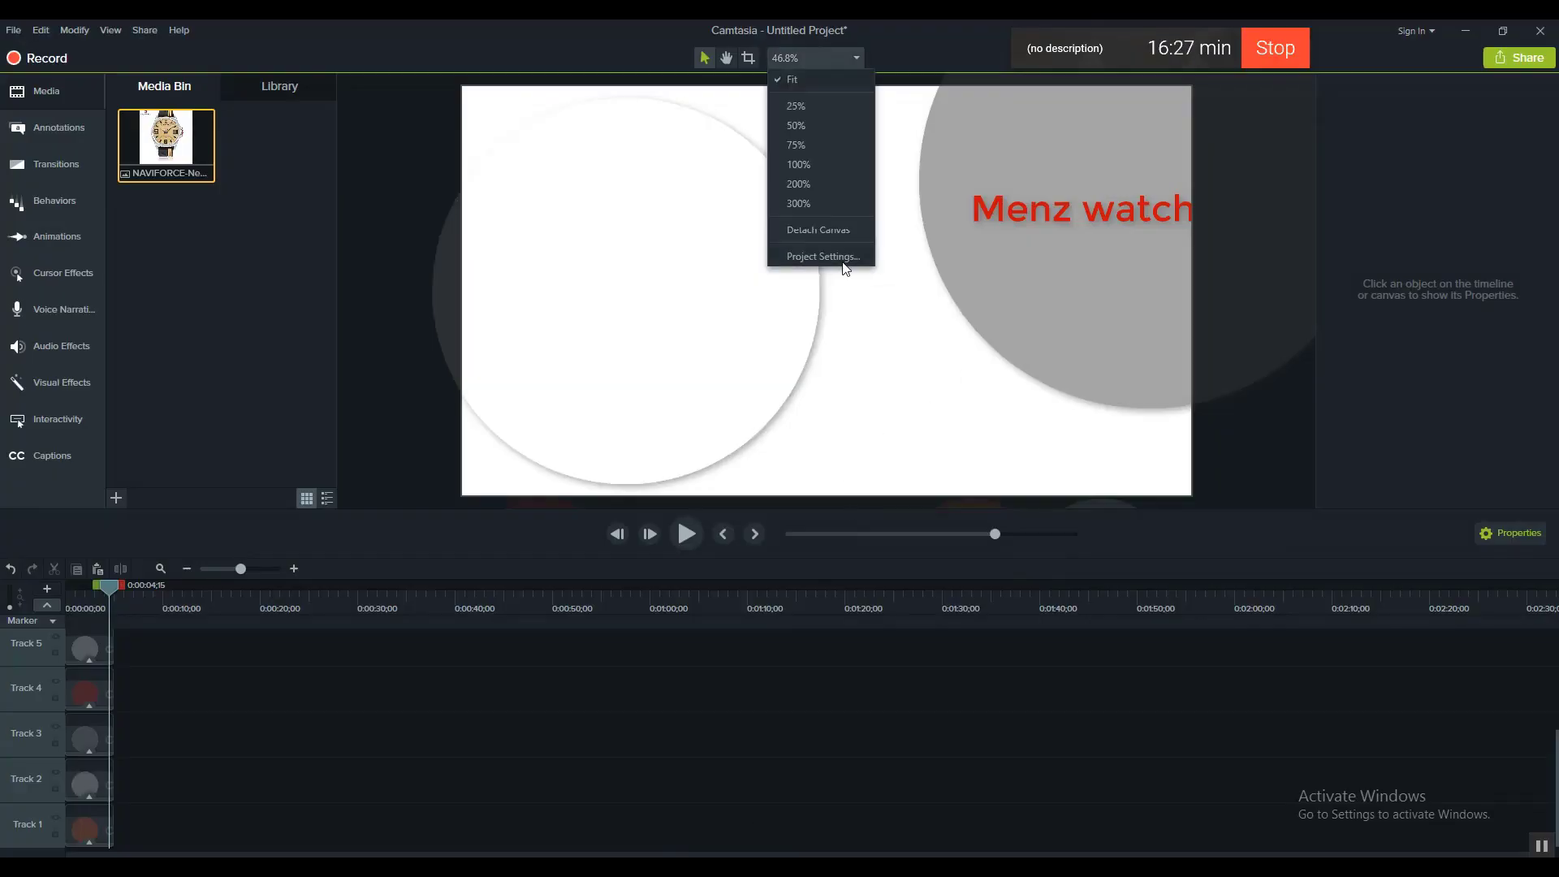
pyautogui.click(844, 258)
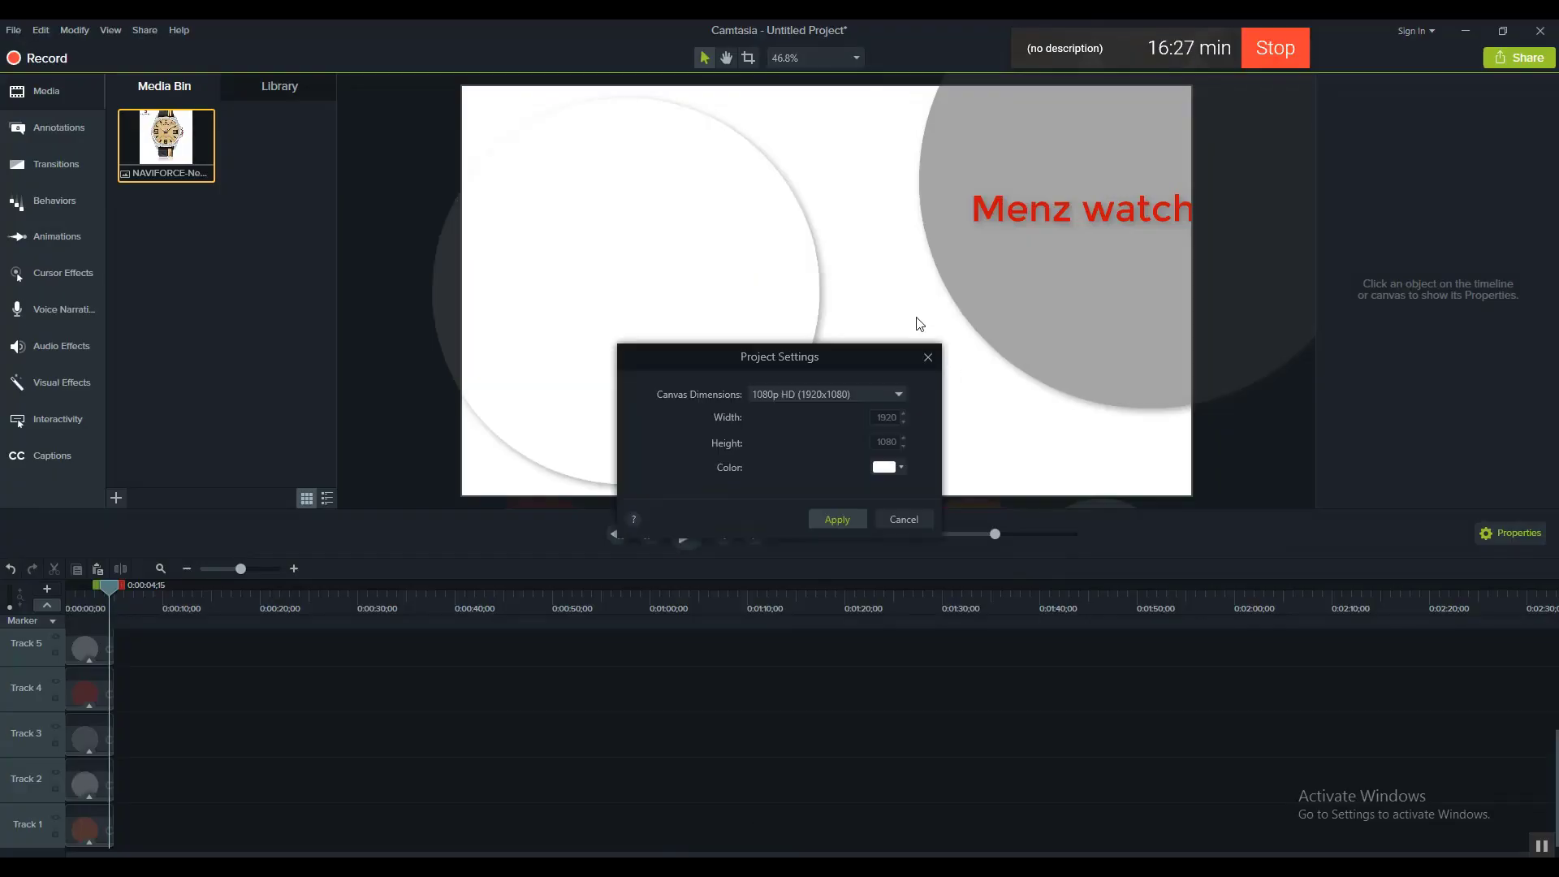
pyautogui.click(885, 468)
pyautogui.click(819, 517)
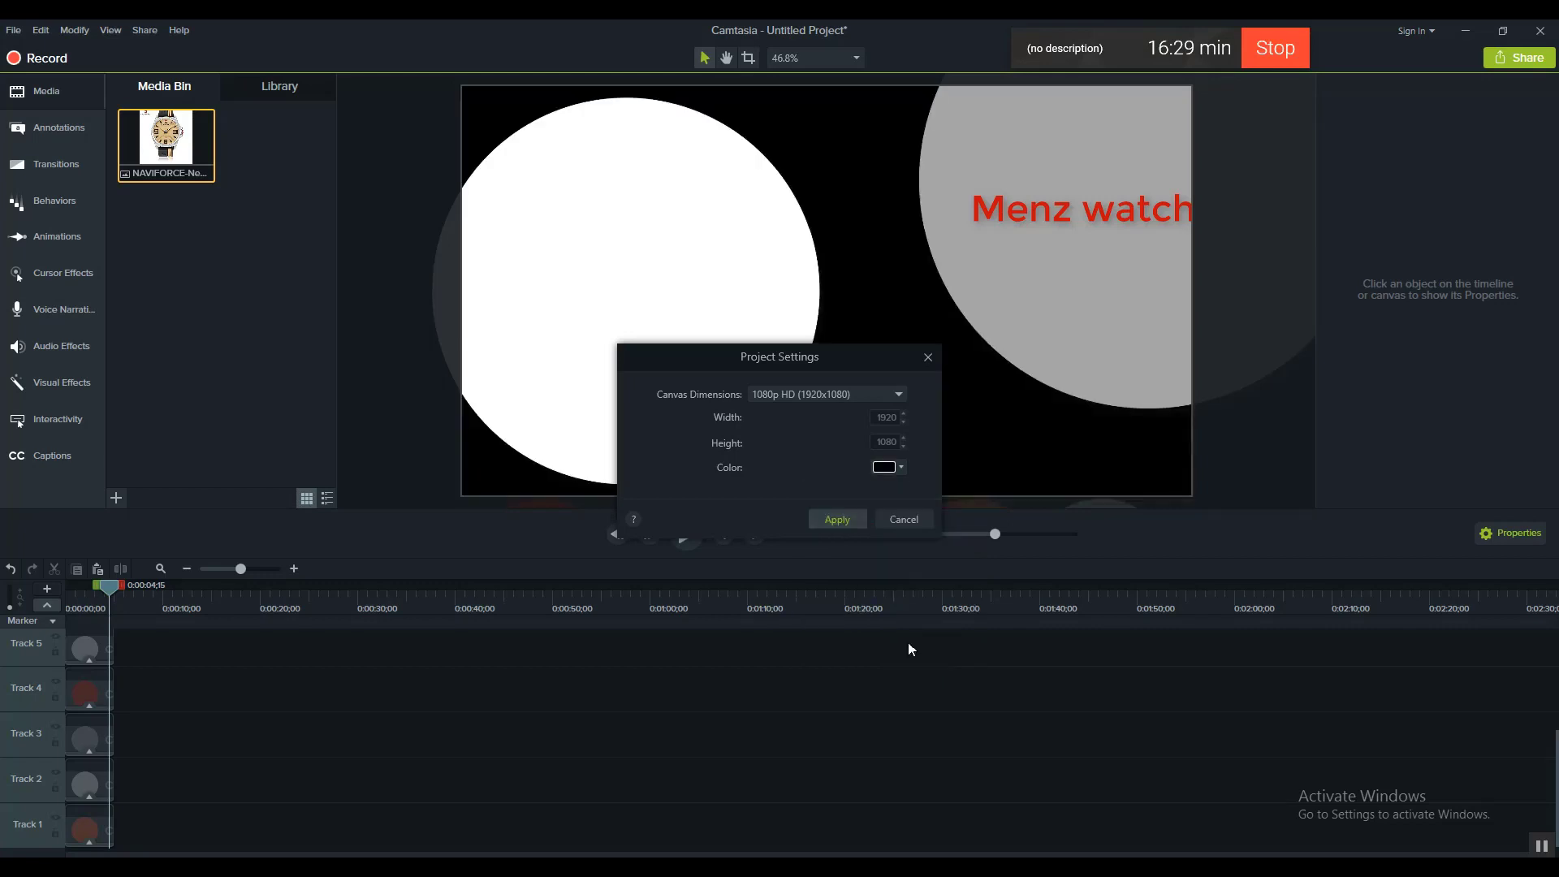
pyautogui.click(841, 525)
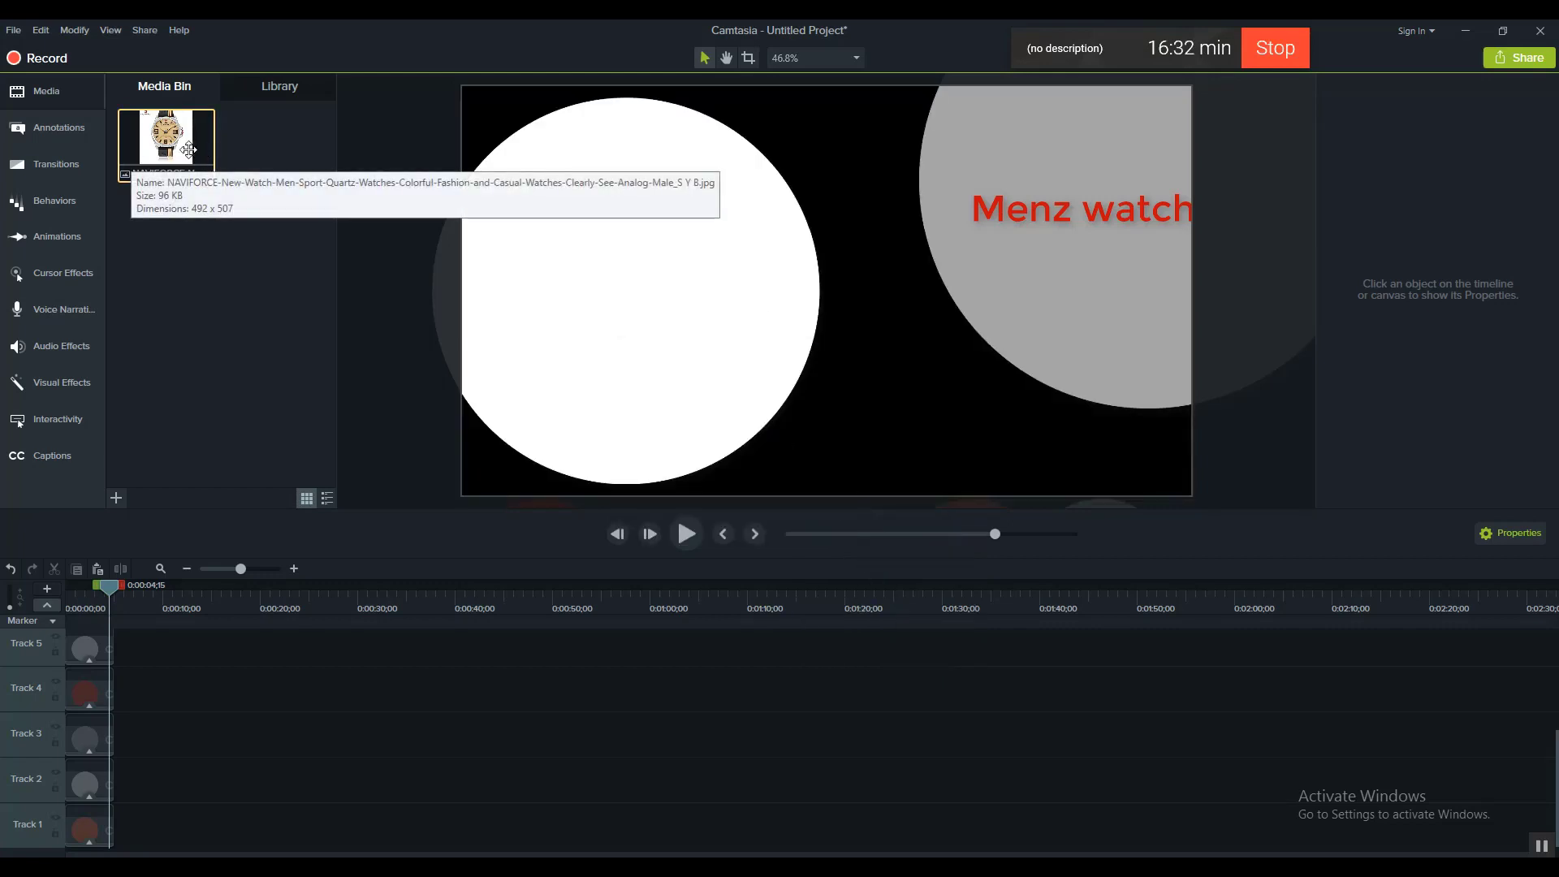
# Step: Place the NAVIFORCE watch image inside the white circle and add a Drop Shadow effect to it
pyautogui.moveTo(162, 146); pyautogui.dragTo(594, 279)
pyautogui.click(885, 369)
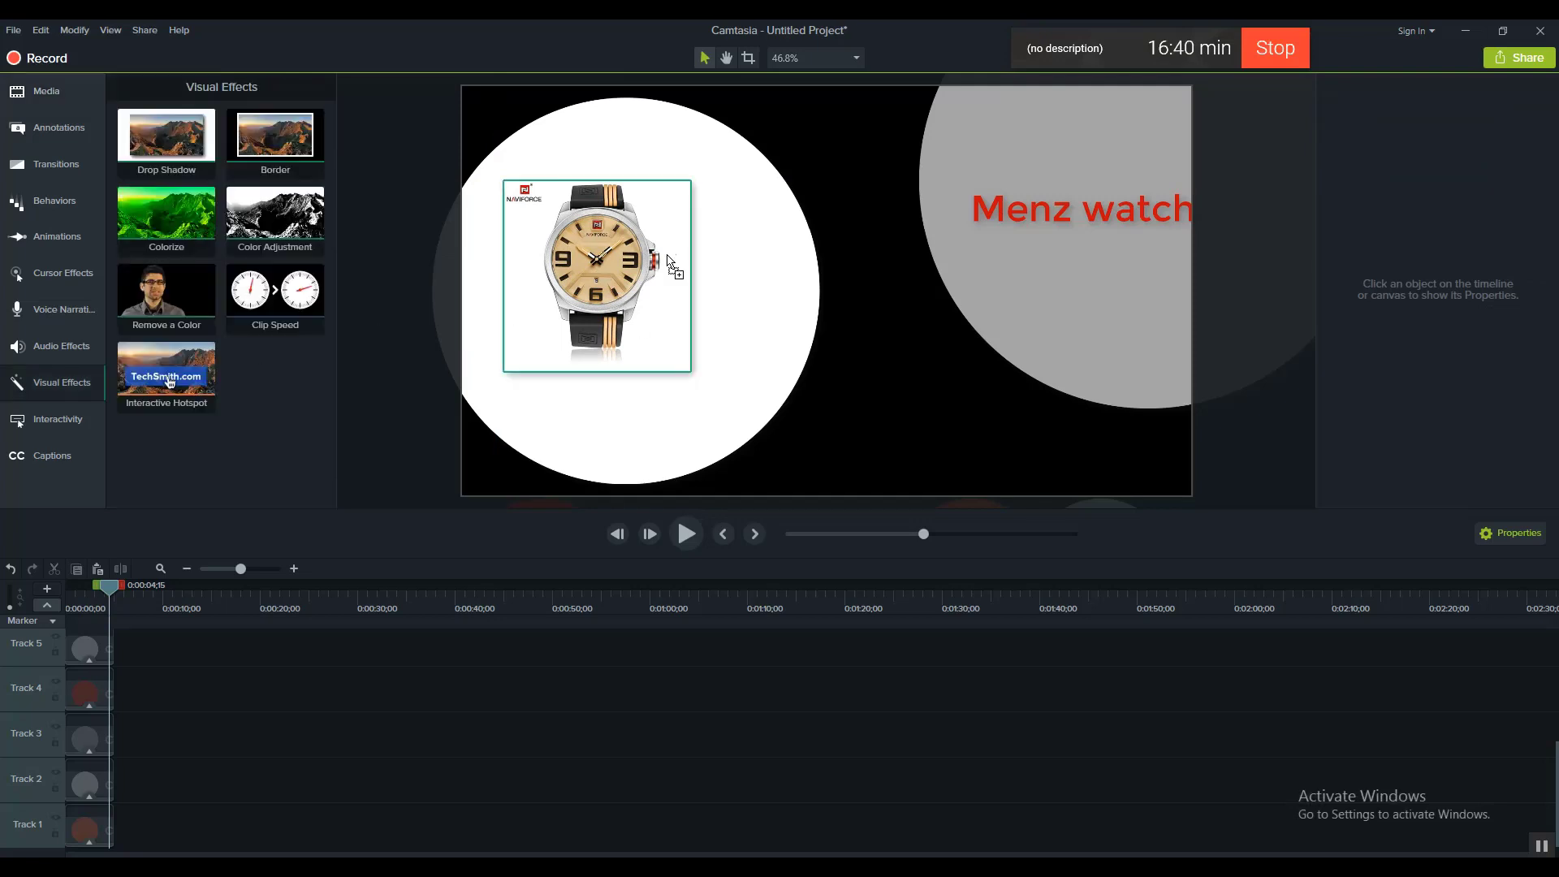
pyautogui.moveTo(668, 257); pyautogui.dragTo(673, 268)
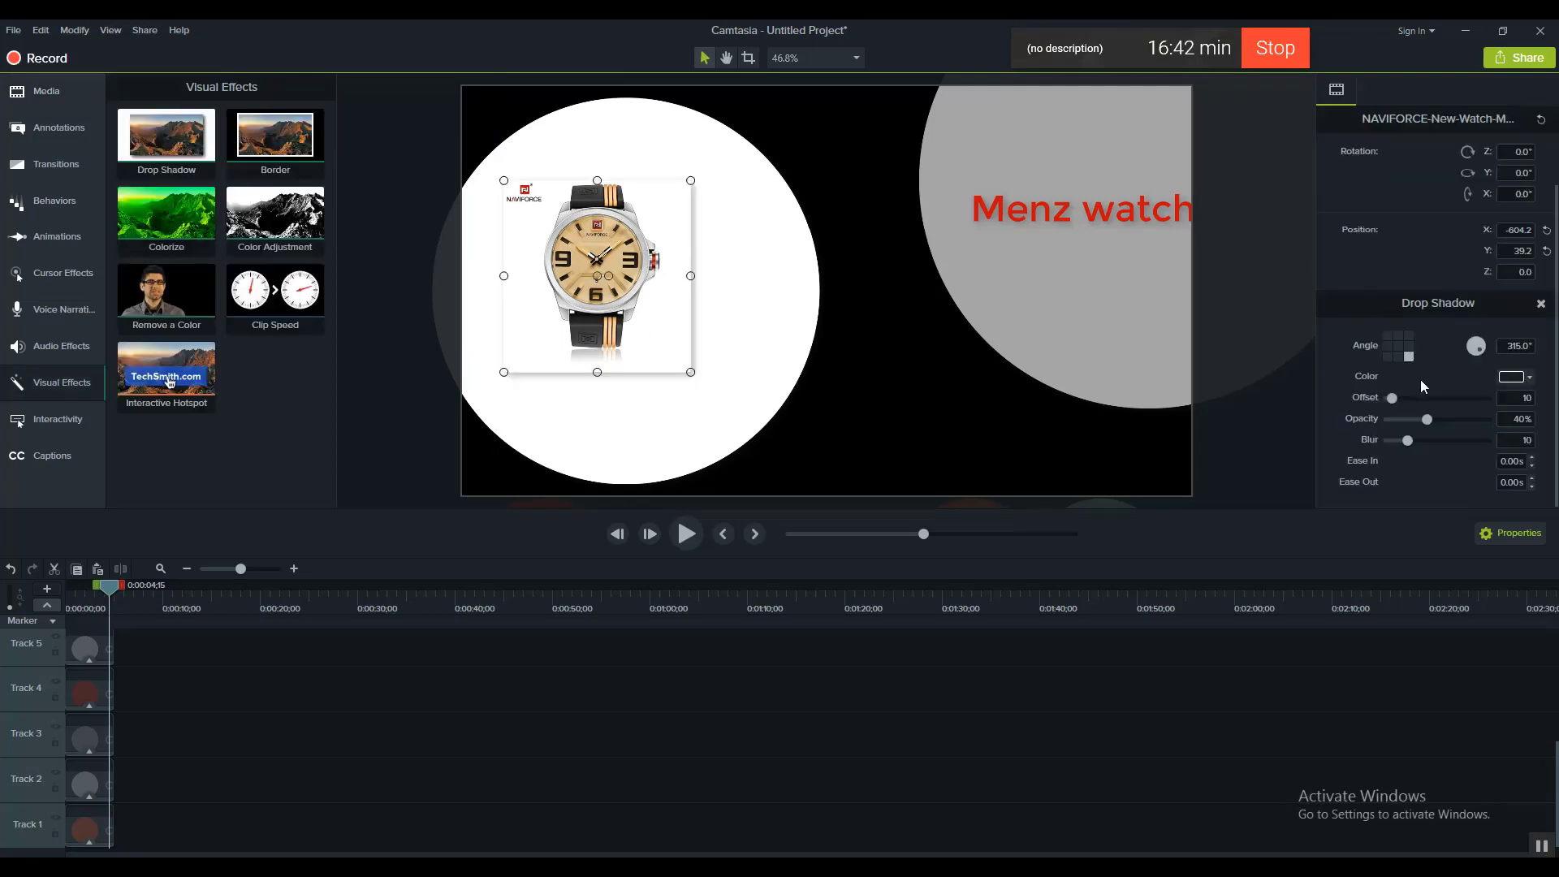
# Step: Set the watch's drop shadow offset to 173 with a 315° angle, and move the image slightly up and right
pyautogui.moveTo(1390, 397); pyautogui.dragTo(1455, 395)
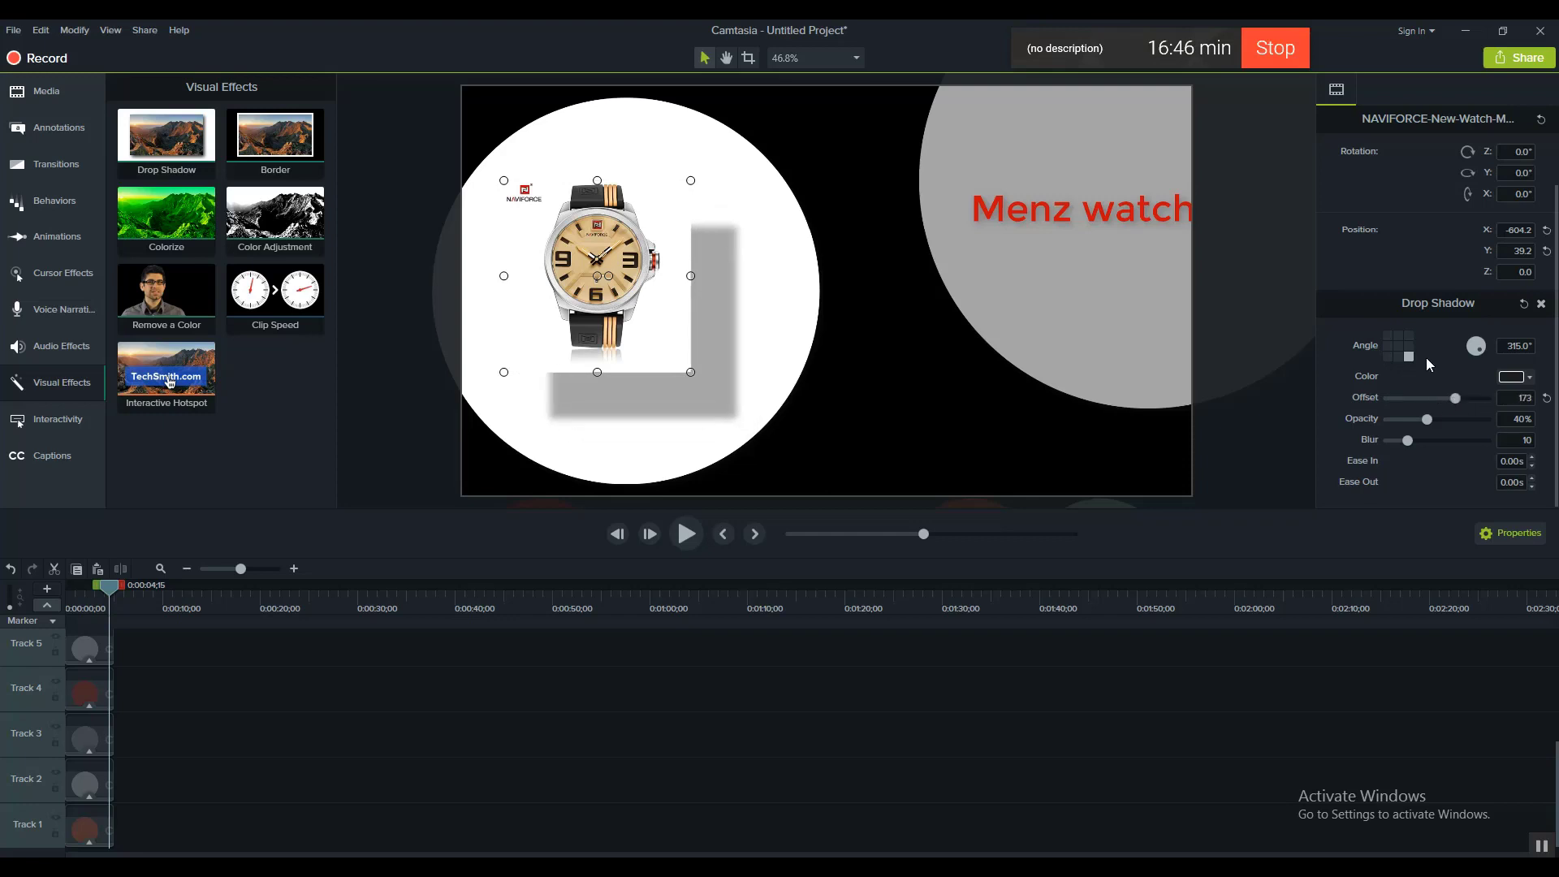
pyautogui.click(1408, 346)
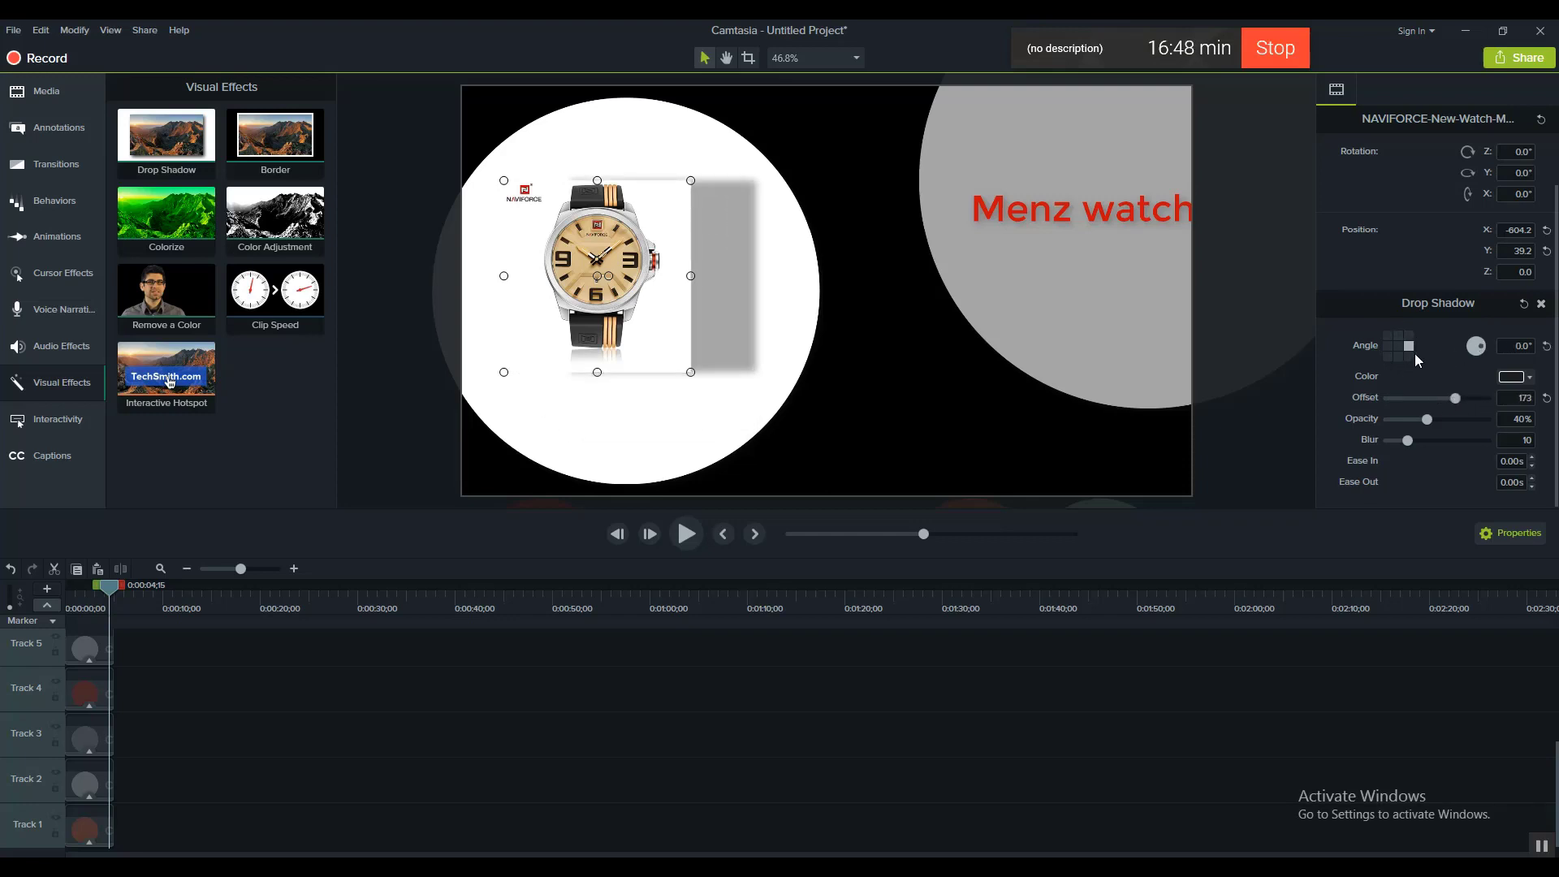
pyautogui.click(1407, 357)
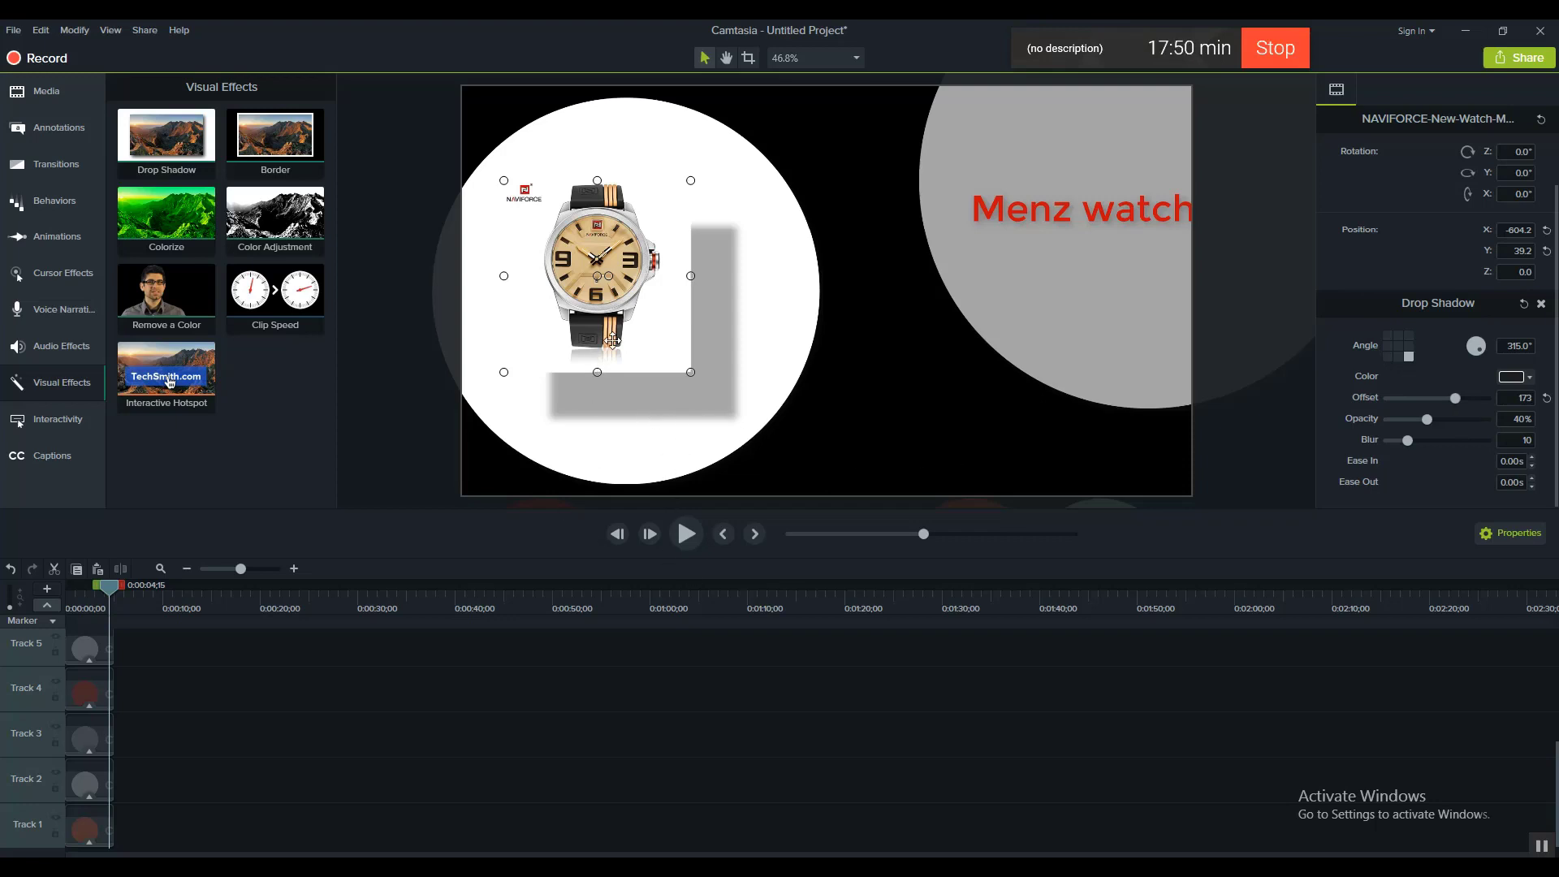
pyautogui.moveTo(612, 341)
pyautogui.mouseDown()
pyautogui.moveTo(487, 333)
pyautogui.moveTo(630, 333)
pyautogui.mouseUp()
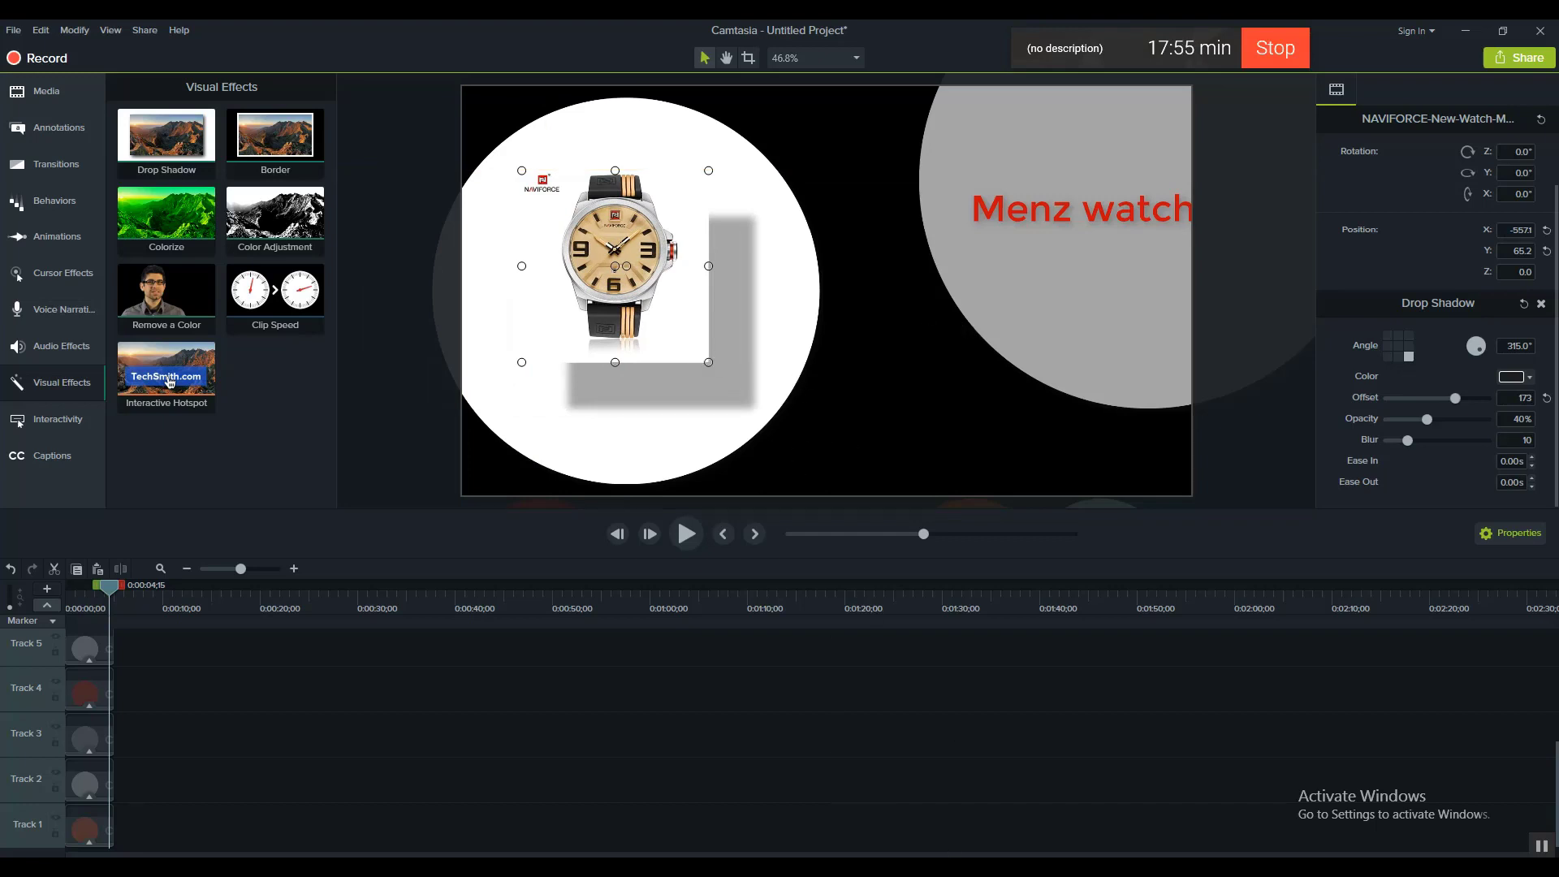
# Step: Switch to the browser, examine the Oval Table Set color chart for black pairings, and return to Camtasia
pyautogui.hotkey('alt', 'Tab')
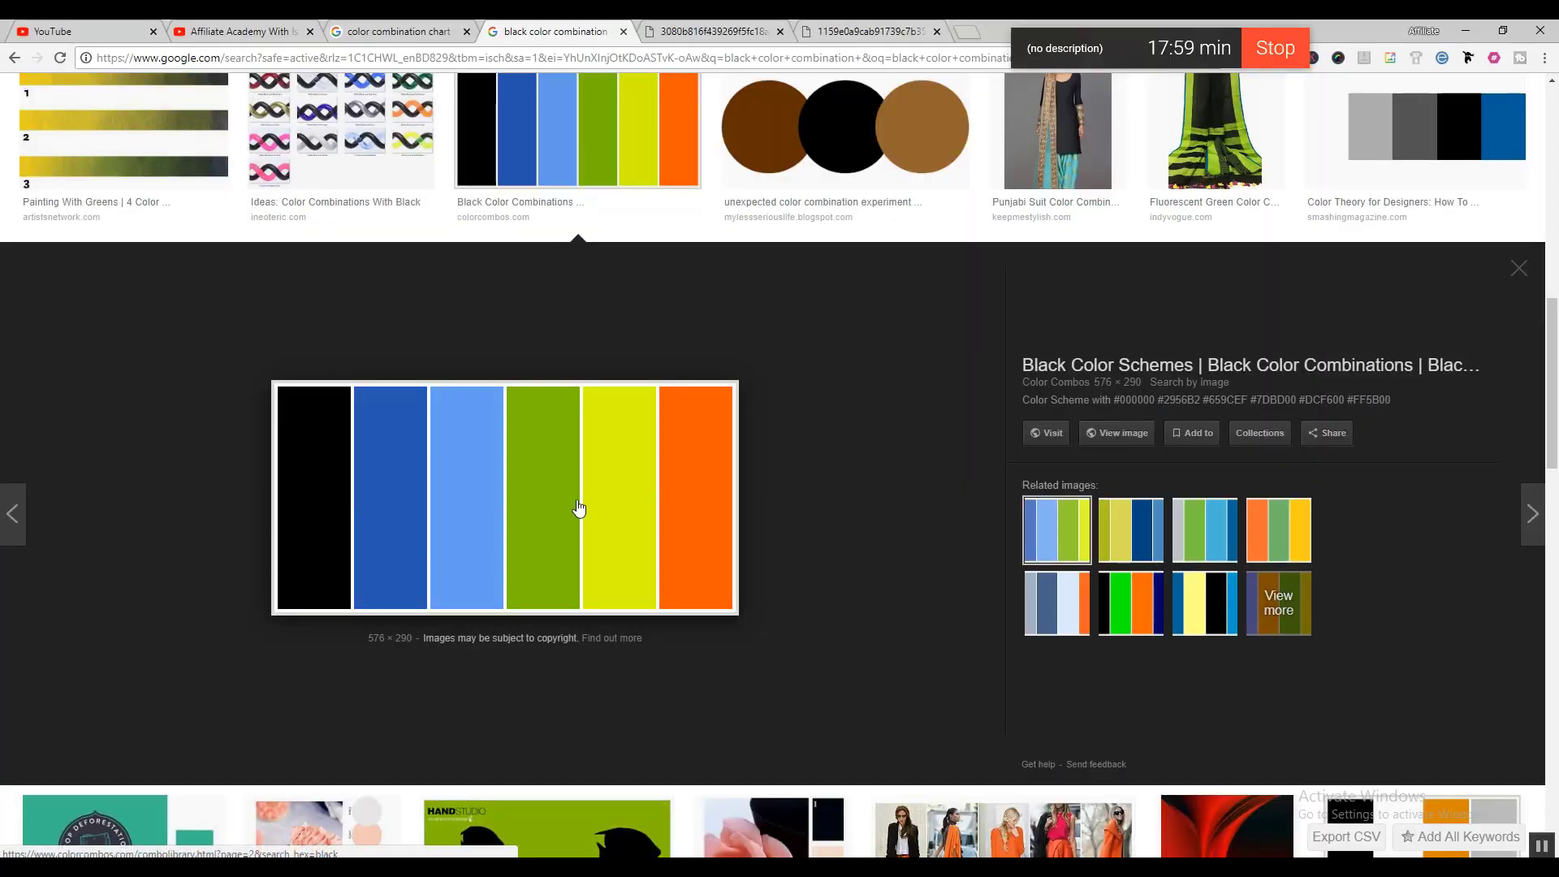
pyautogui.scroll(2, 586, 503)
pyautogui.scroll(6, 589, 504)
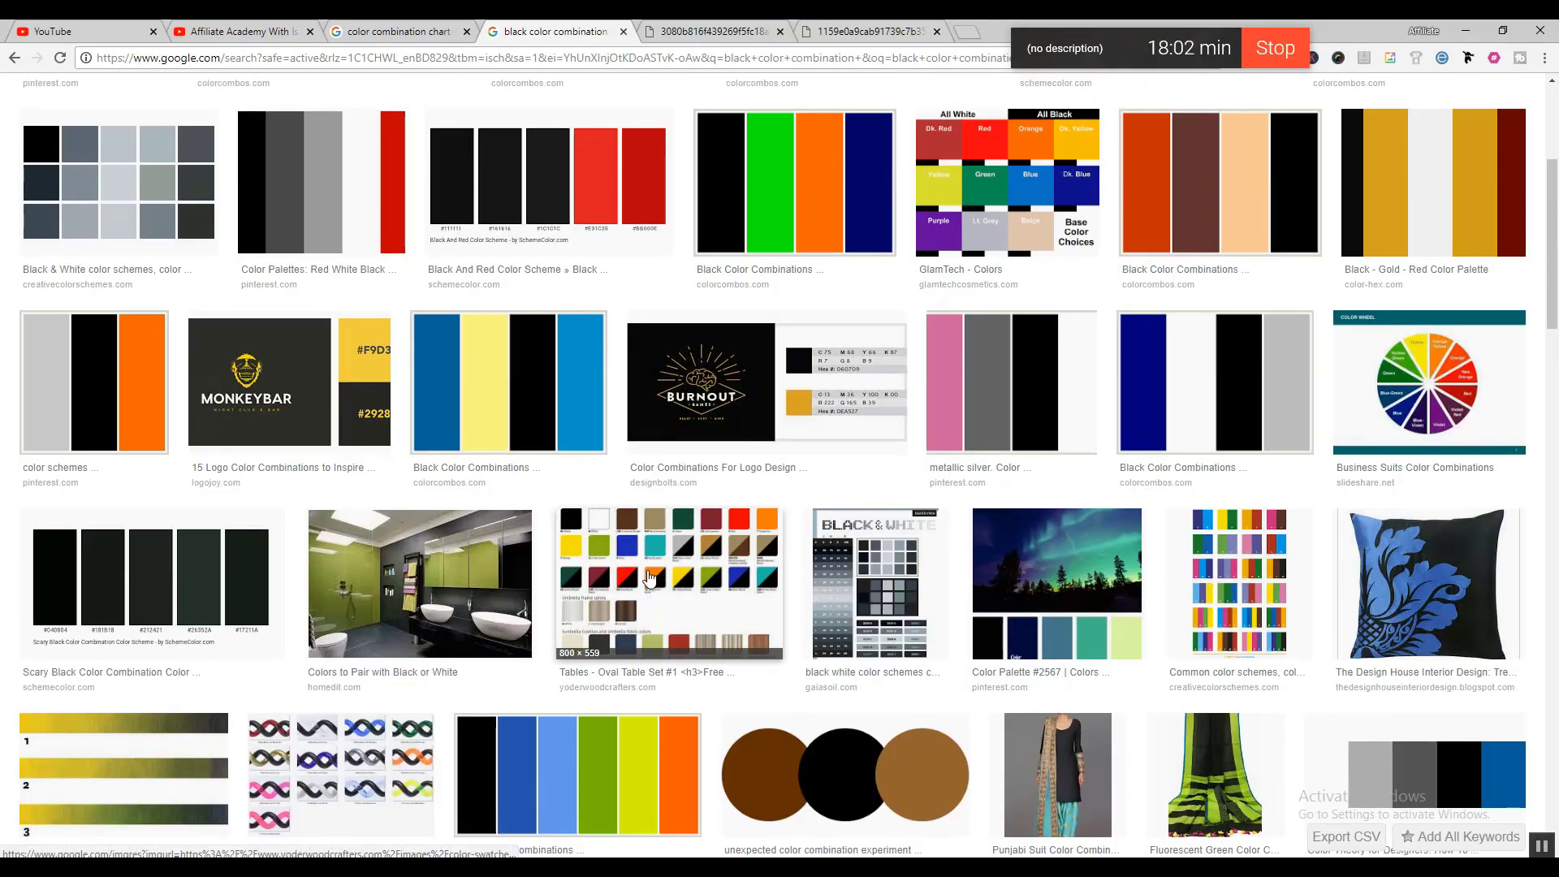
pyautogui.click(623, 561)
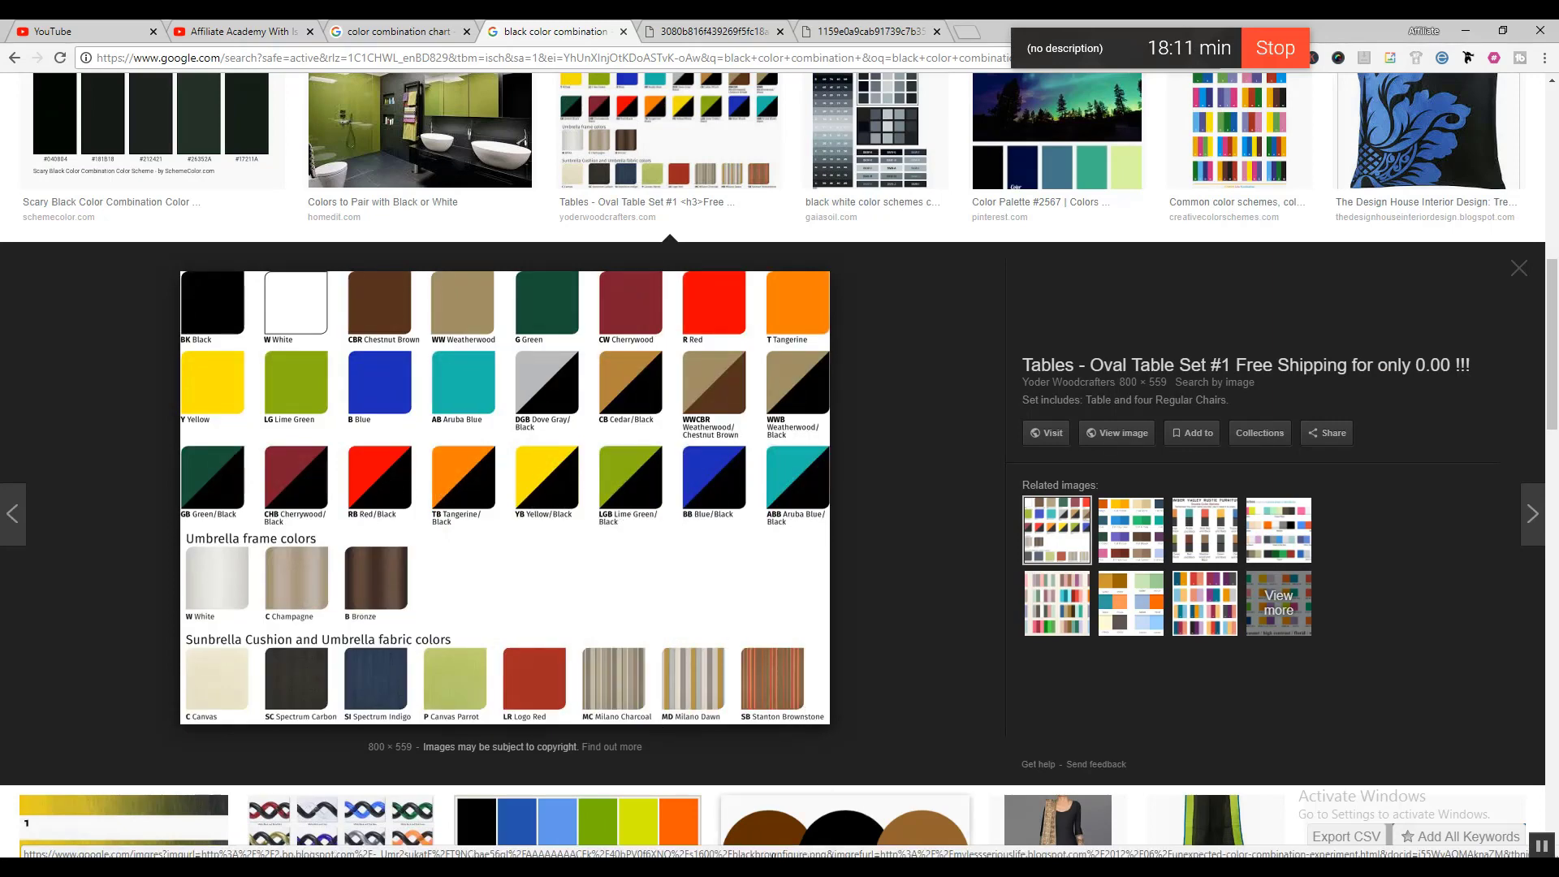
pyautogui.hotkey('alt', 'Tab')
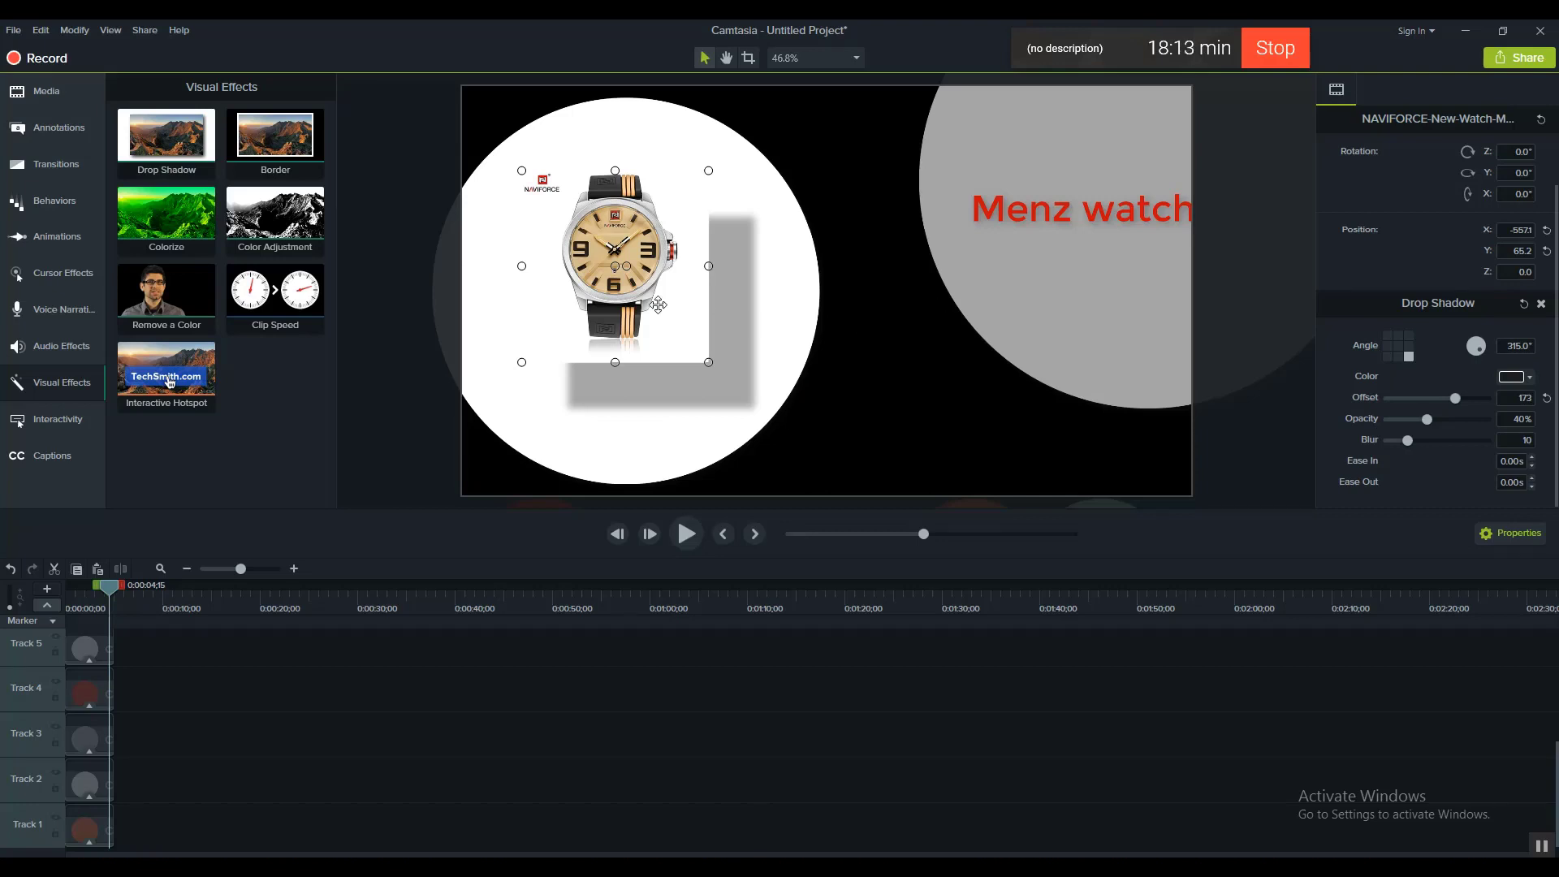
# Step: Move the grey circle slightly down and right, and change its solid fill to yellow
pyautogui.click(1053, 262)
pyautogui.click(1053, 262)
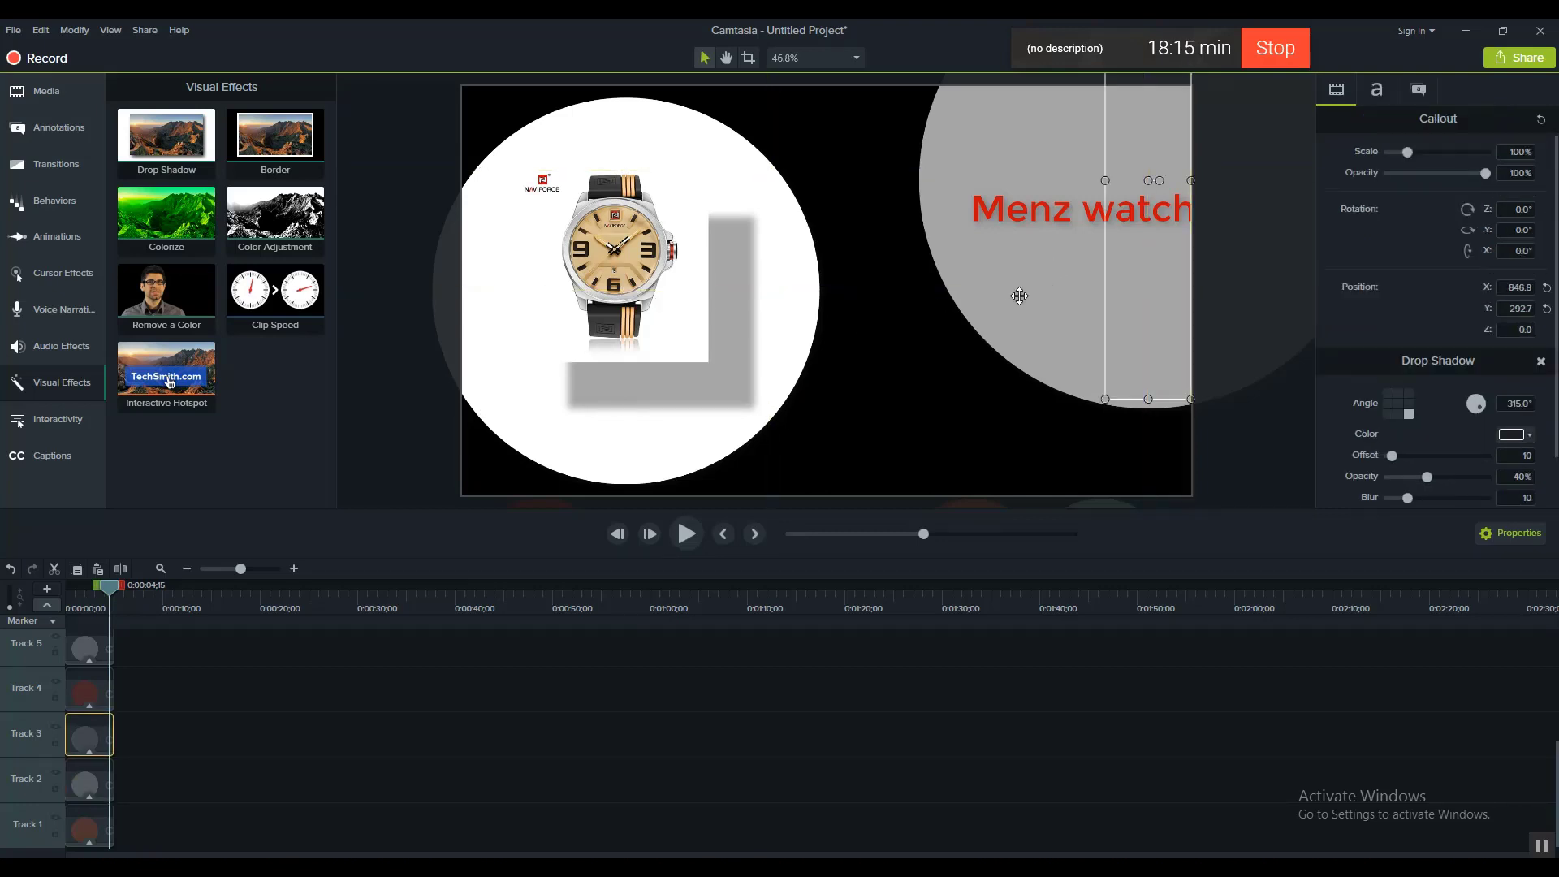
pyautogui.moveTo(1029, 348); pyautogui.dragTo(1054, 387)
pyautogui.click(1377, 89)
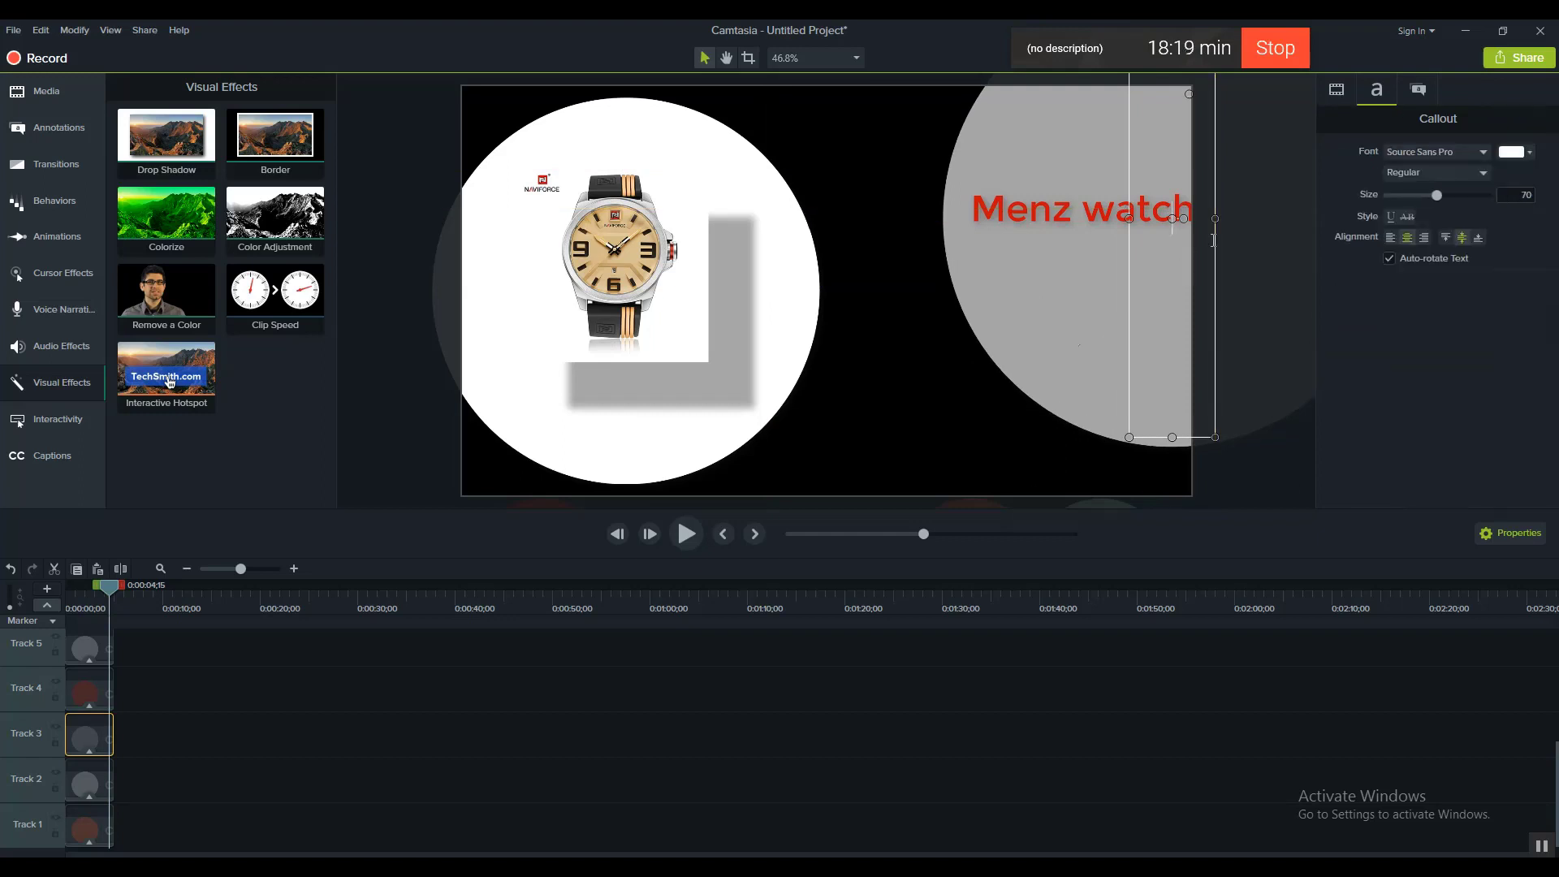
pyautogui.click(1468, 151)
pyautogui.click(1468, 174)
pyautogui.click(1077, 493)
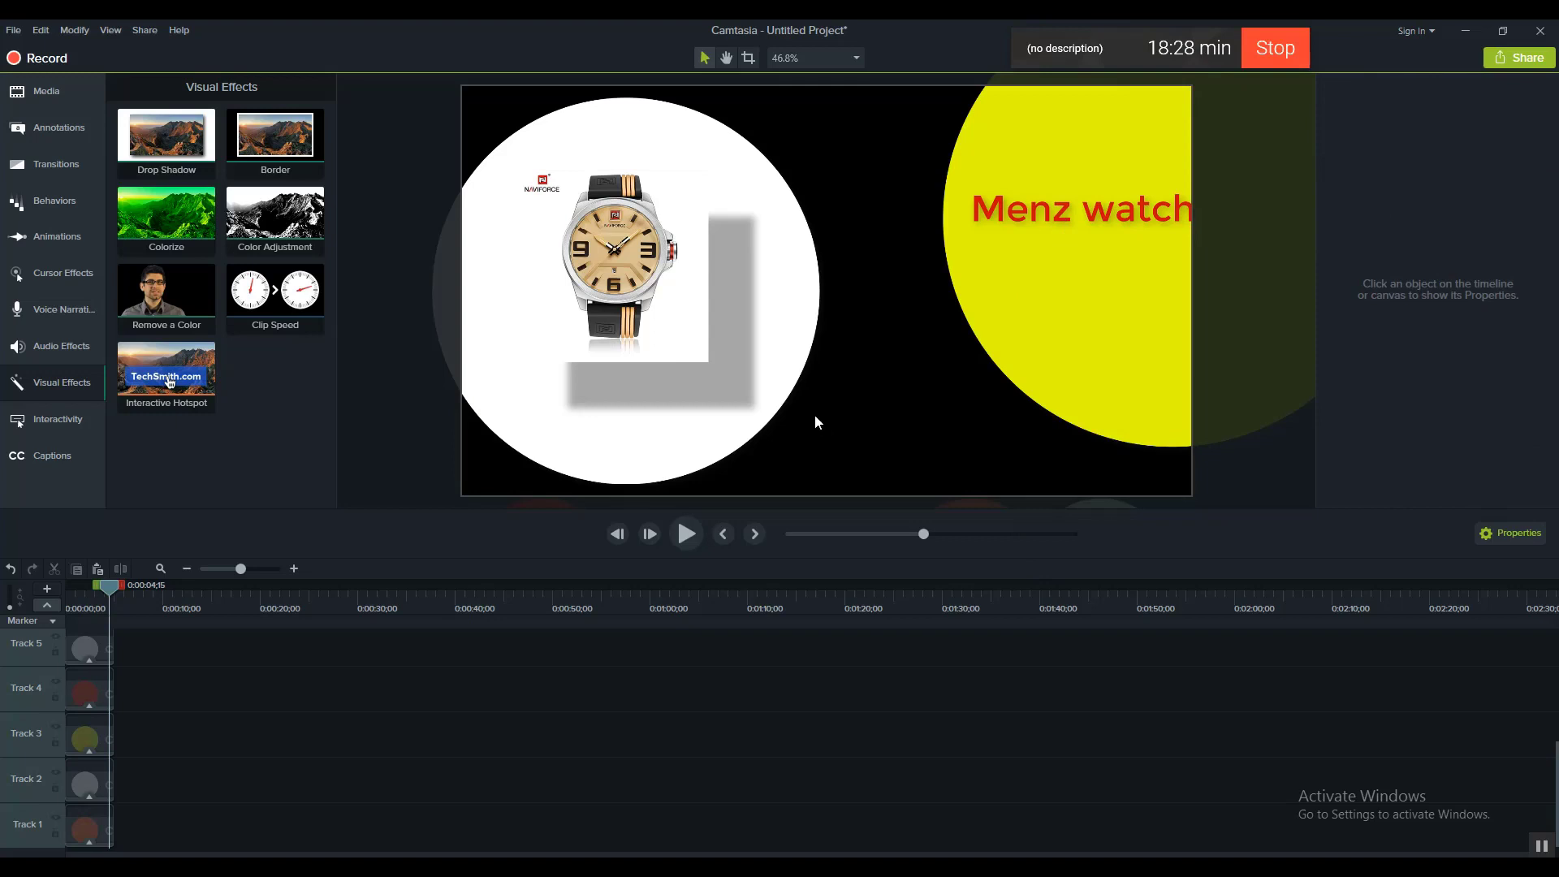
# Step: Move the watch image lower in the white circle, and shift the yellow circle farther down and right
pyautogui.moveTo(675, 255); pyautogui.dragTo(671, 292)
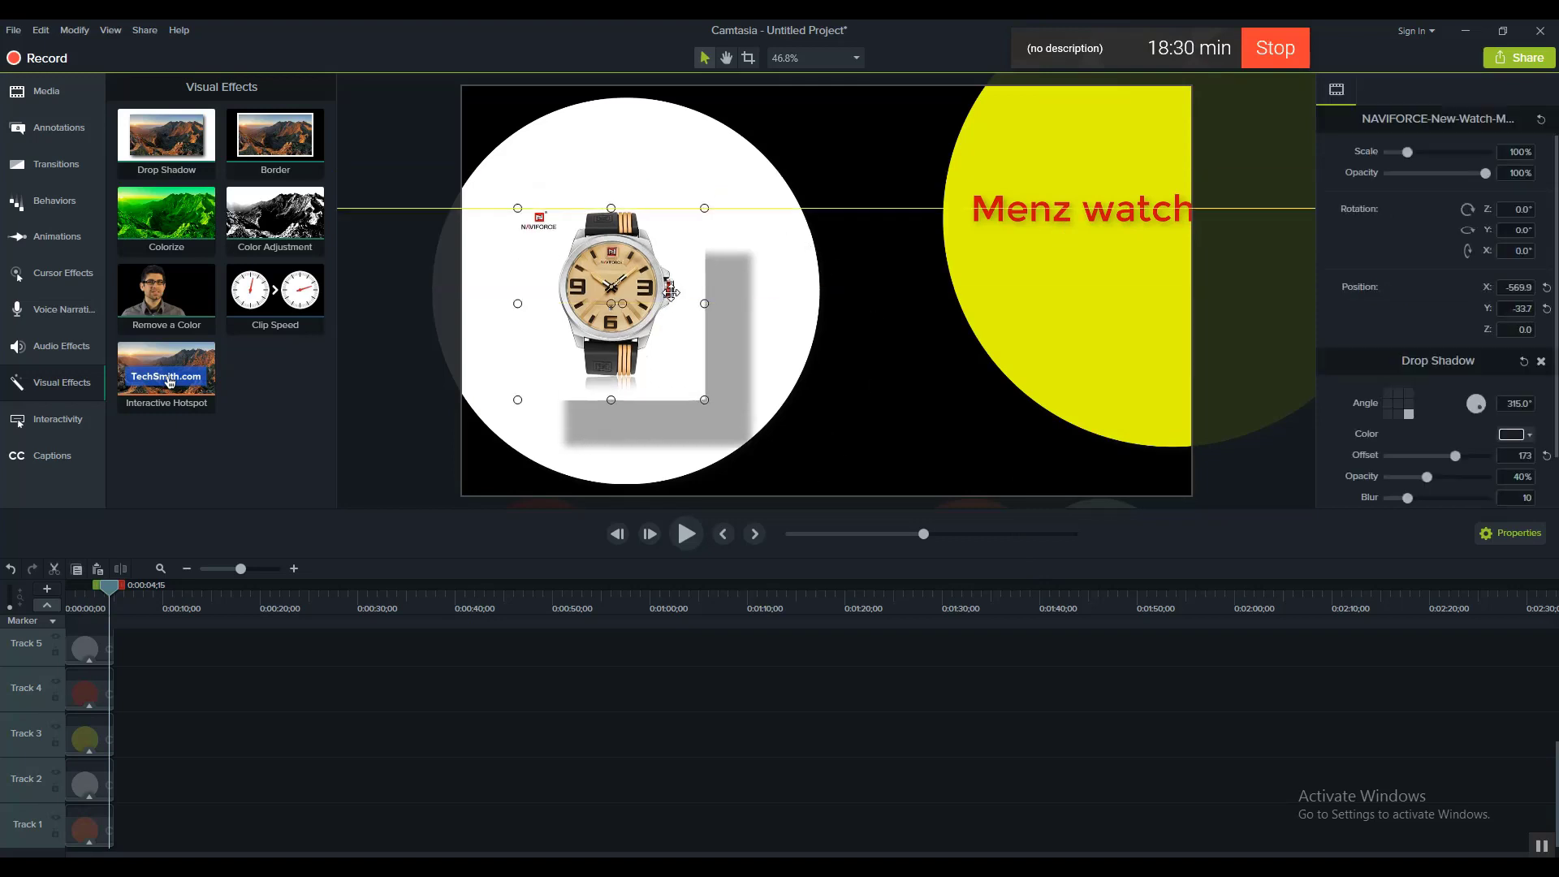
pyautogui.moveTo(1090, 334); pyautogui.dragTo(1131, 352)
# Step: Narrow the "Menz watch" text box so the title wraps onto two lines inside the yellow circle
pyautogui.click(984, 219)
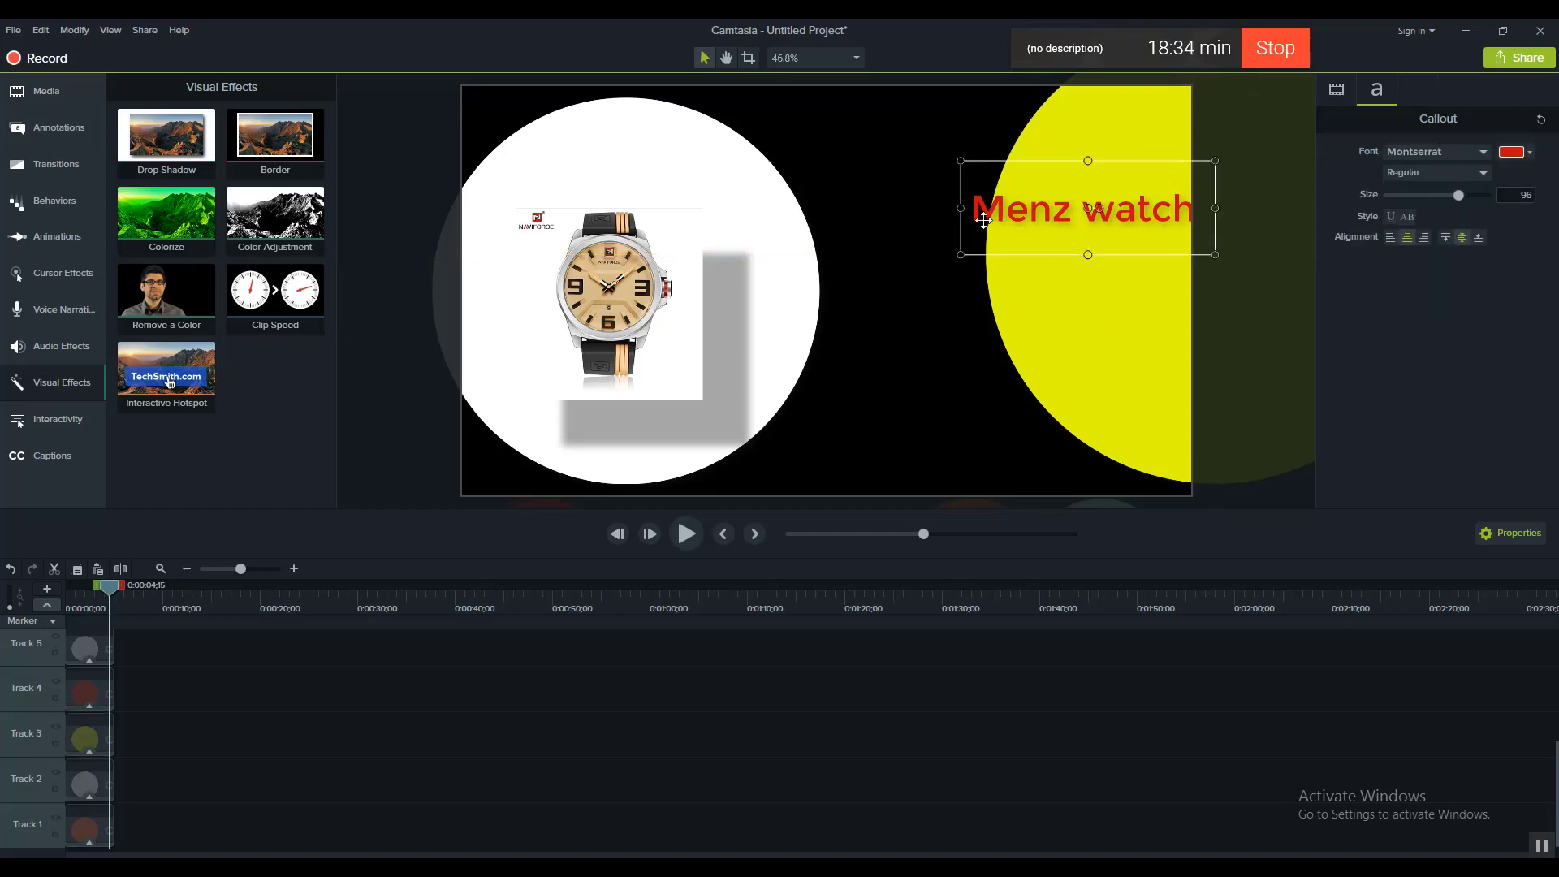
pyautogui.moveTo(960, 209); pyautogui.dragTo(997, 209)
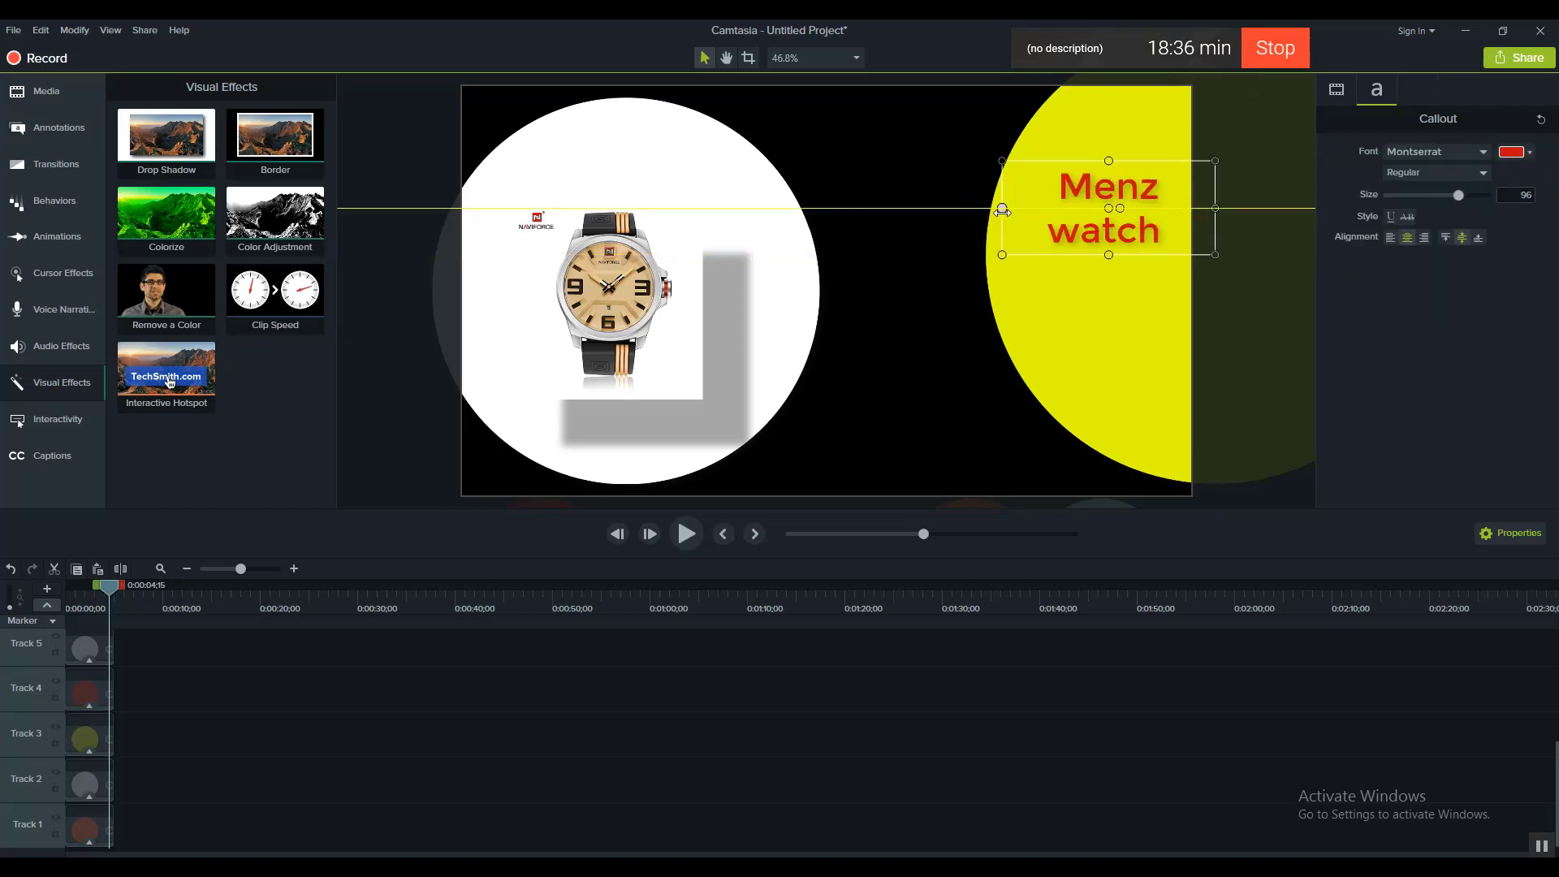
pyautogui.click(1085, 338)
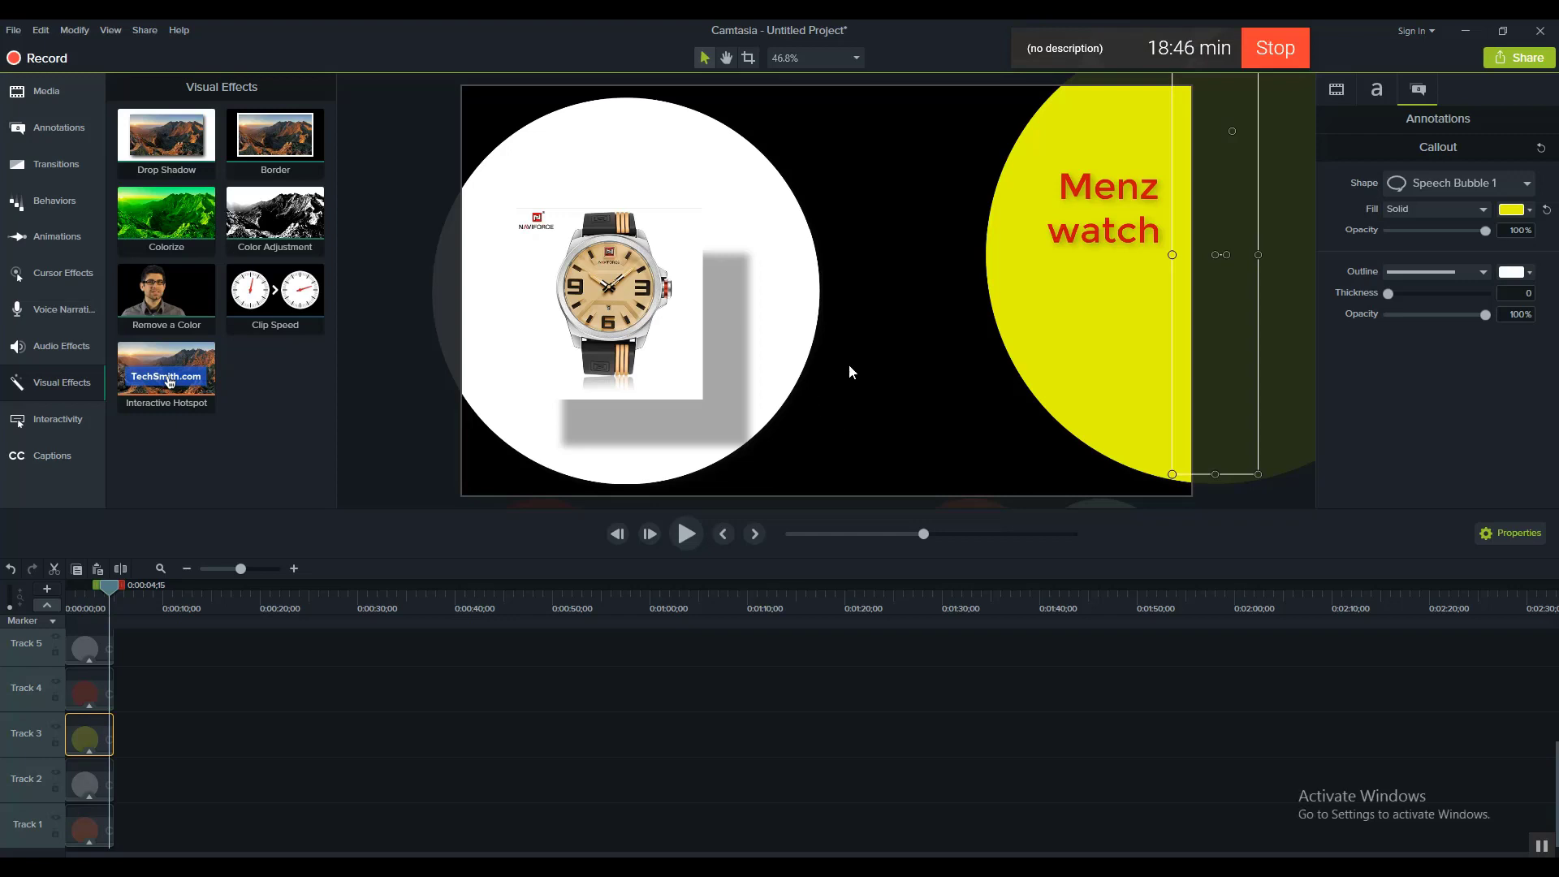
# Step: Review the color chart and the "black color combination" image results in the browser, then return to the Camtasia canvas with nothing selected
pyautogui.click(901, 850)
pyautogui.scroll(2, 382, 528)
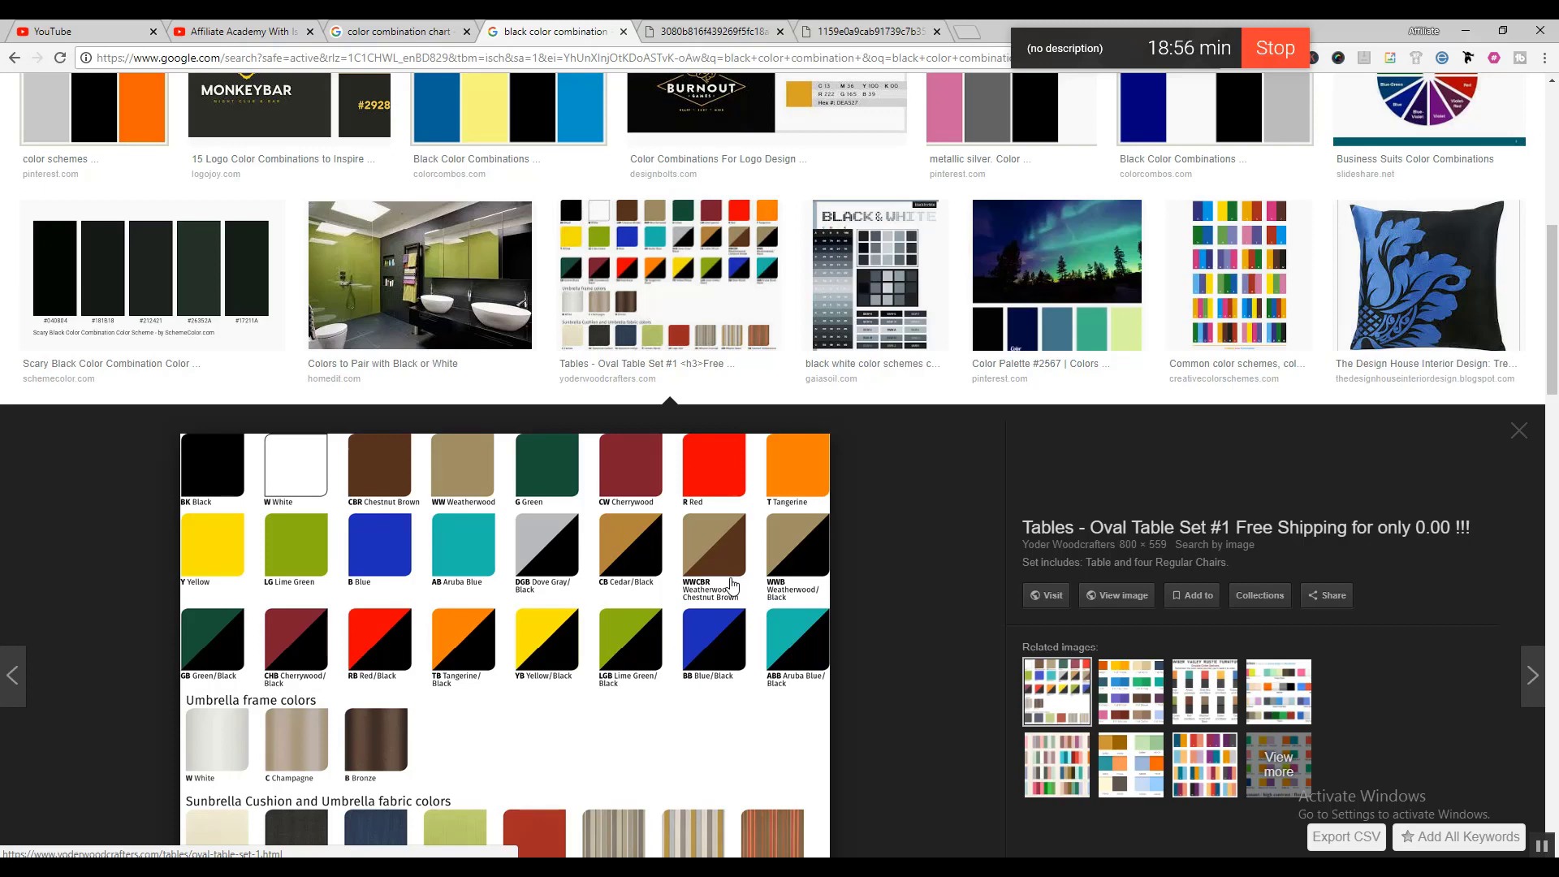
pyautogui.scroll(1, 701, 601)
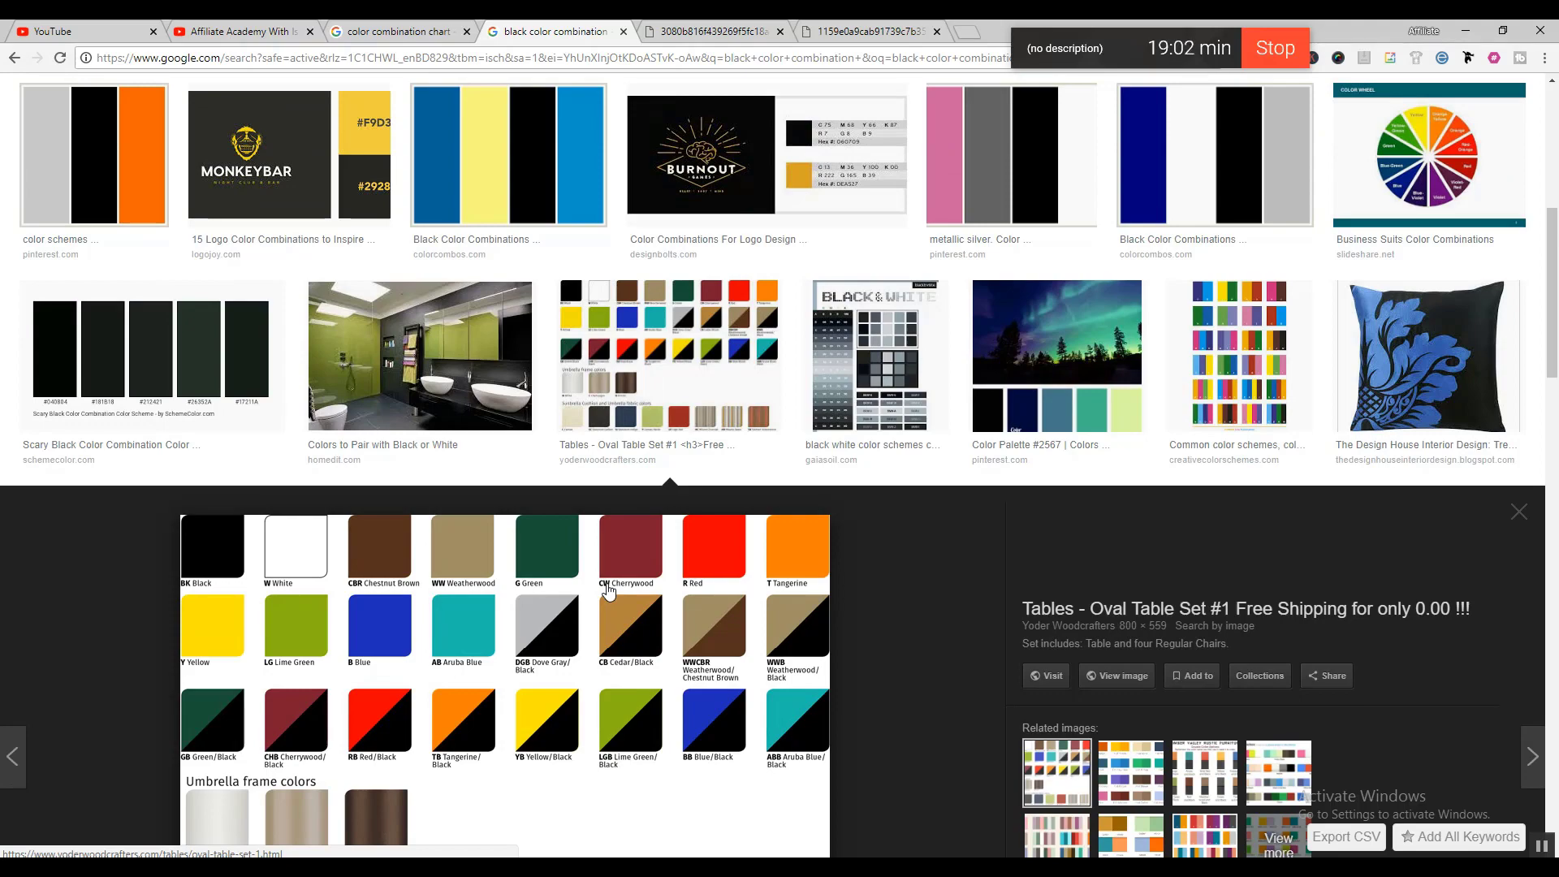
pyautogui.scroll(7, 738, 568)
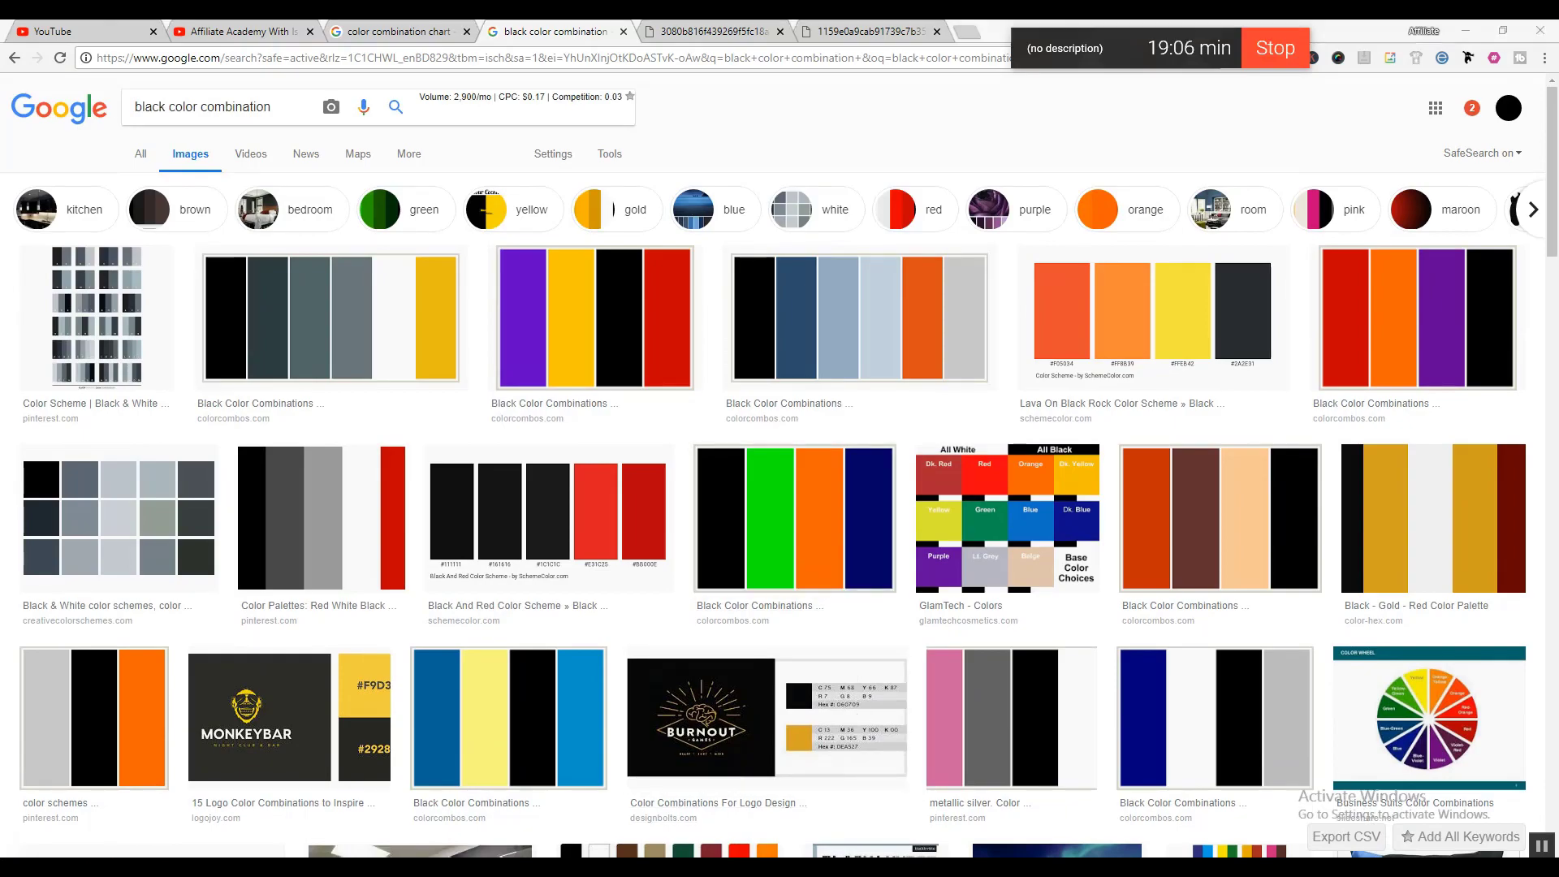
pyautogui.hotkey('alt', 'Tab')
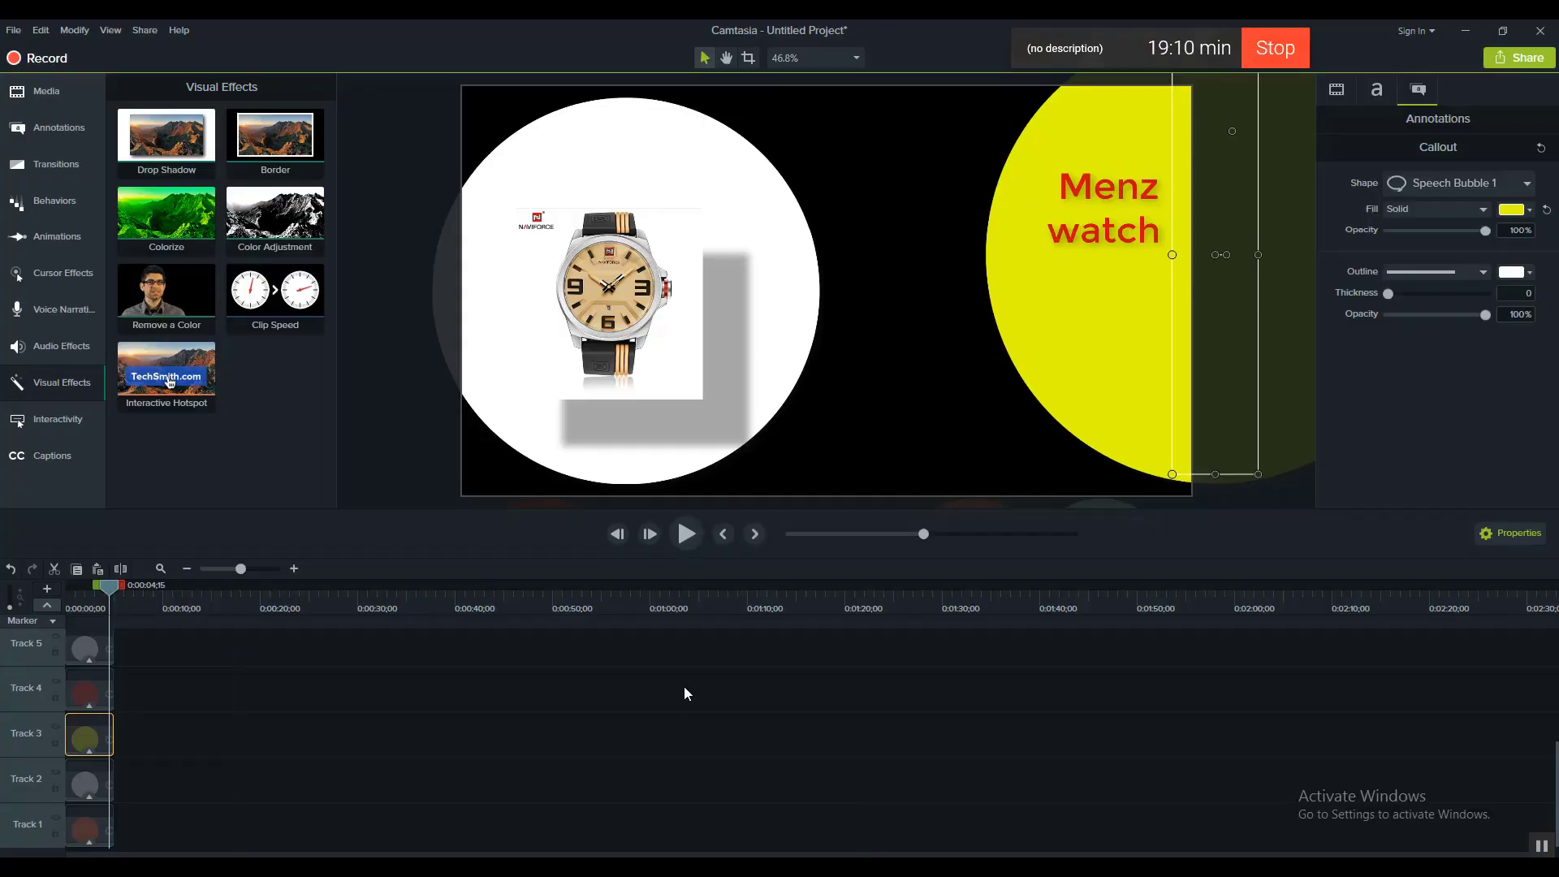
pyautogui.click(974, 412)
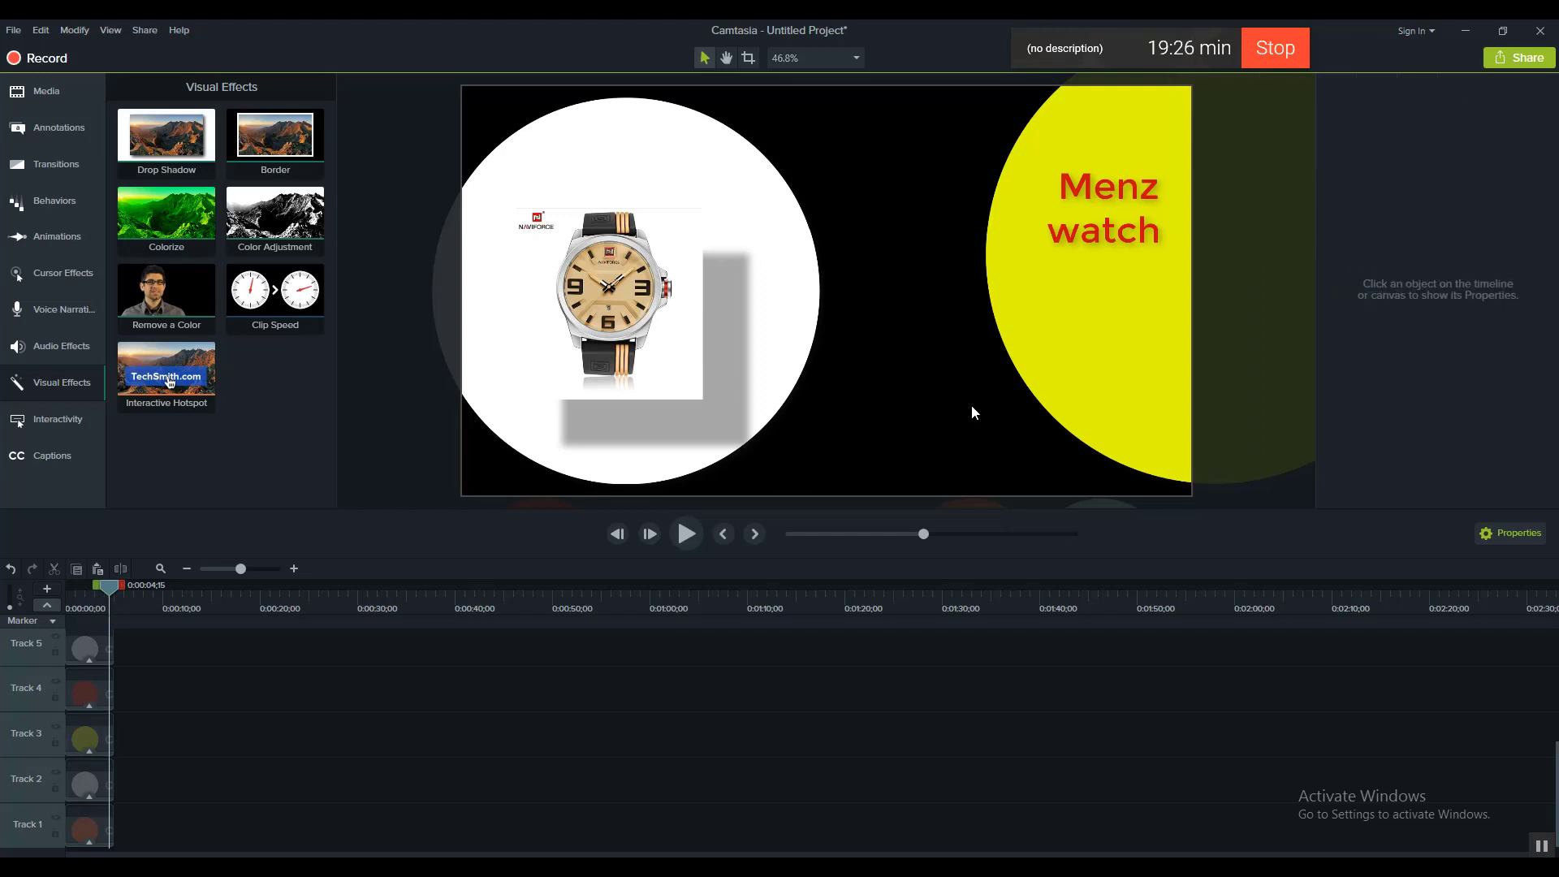